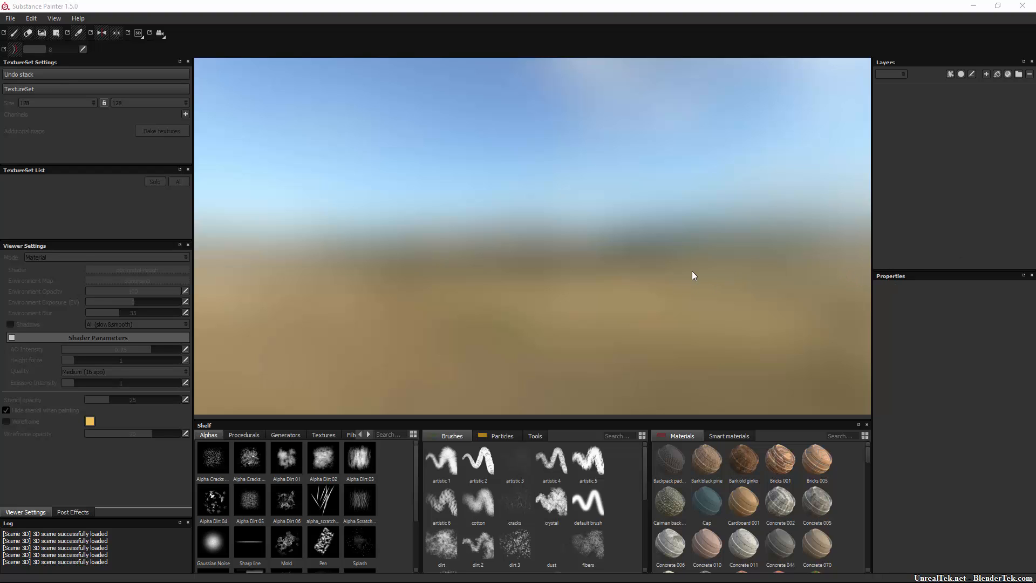
Start a new project and choose GasPump_TutorialVersion.fbx from the FutureisticGasPump folder as its mesh.
{"action": "left_click", "coordinate": [9, 18]}
{"action": "left_click", "coordinate": [17, 34]}
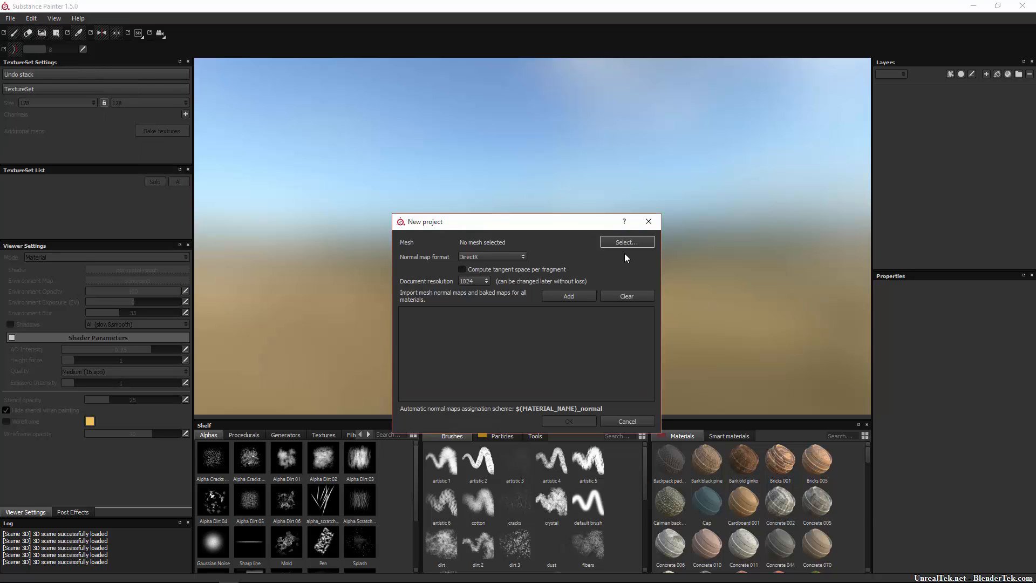
{"action": "left_click", "coordinate": [622, 243]}
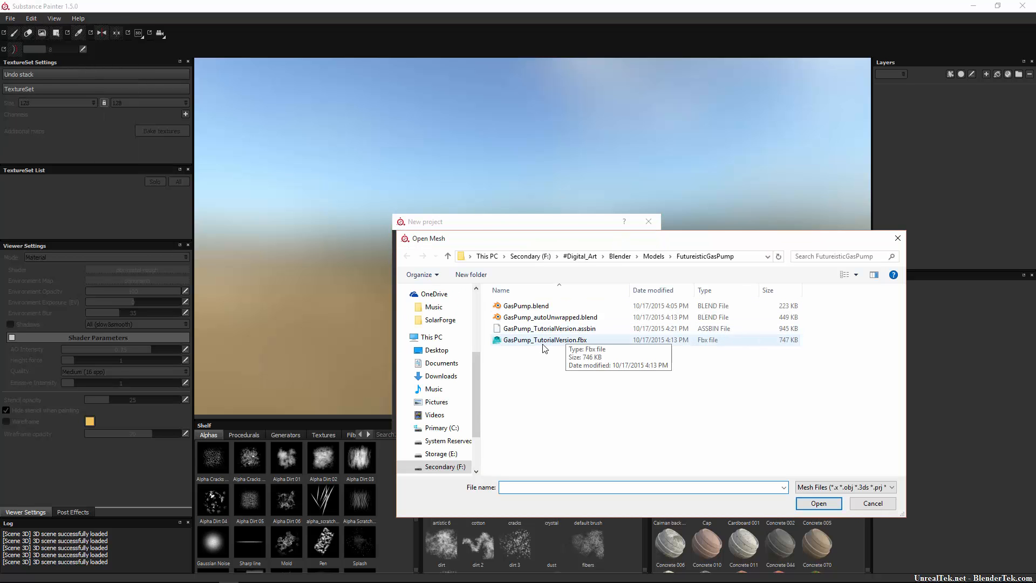
{"action": "double_click", "coordinate": [542, 340]}
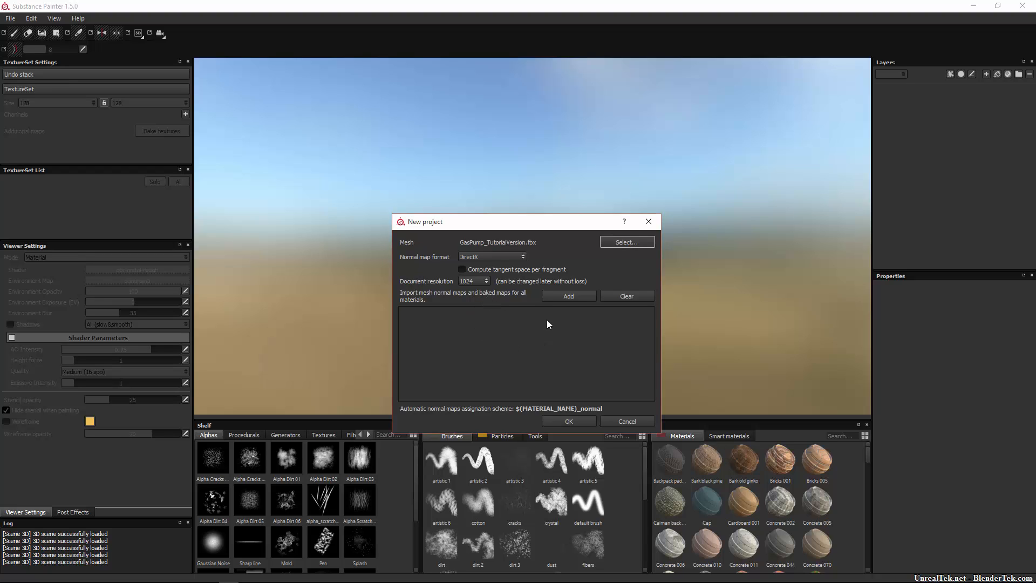
Create the project with the DirectX normal map format and a document resolution of 1024.
{"action": "left_click", "coordinate": [489, 255]}
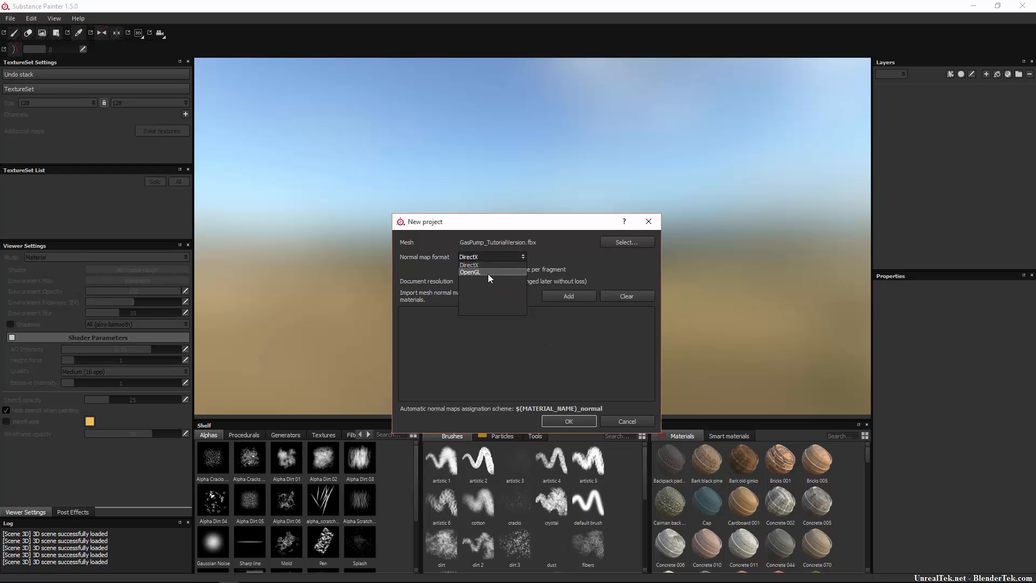
{"action": "left_click", "coordinate": [488, 272]}
{"action": "left_click", "coordinate": [488, 258]}
{"action": "left_click", "coordinate": [488, 268]}
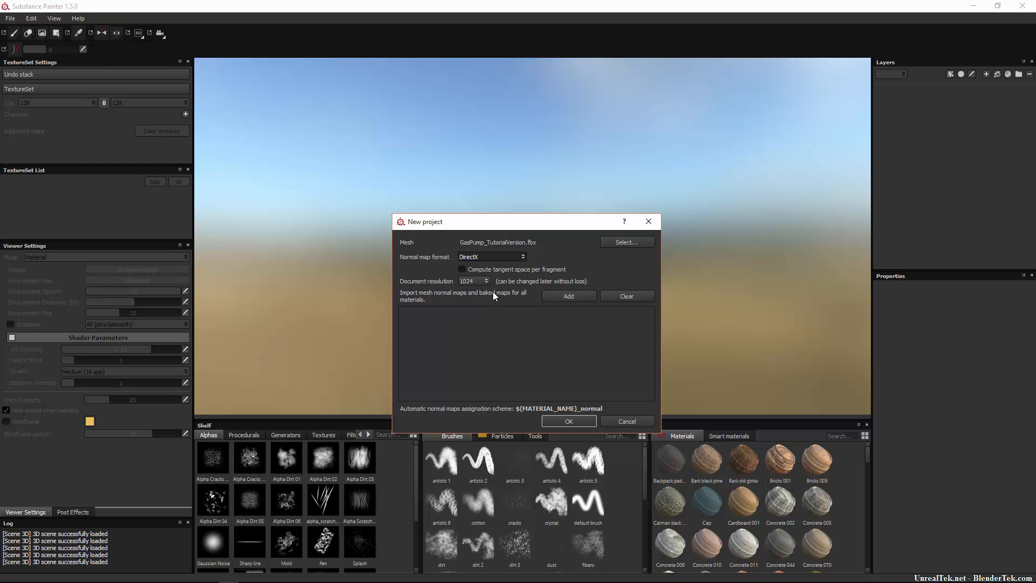
{"action": "left_click", "coordinate": [486, 280]}
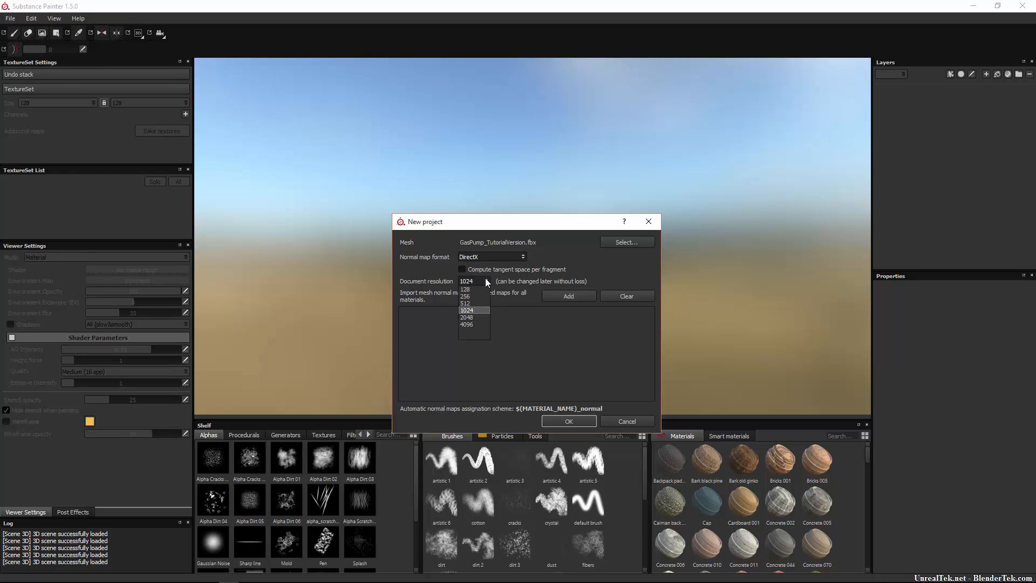
{"action": "left_click", "coordinate": [487, 281]}
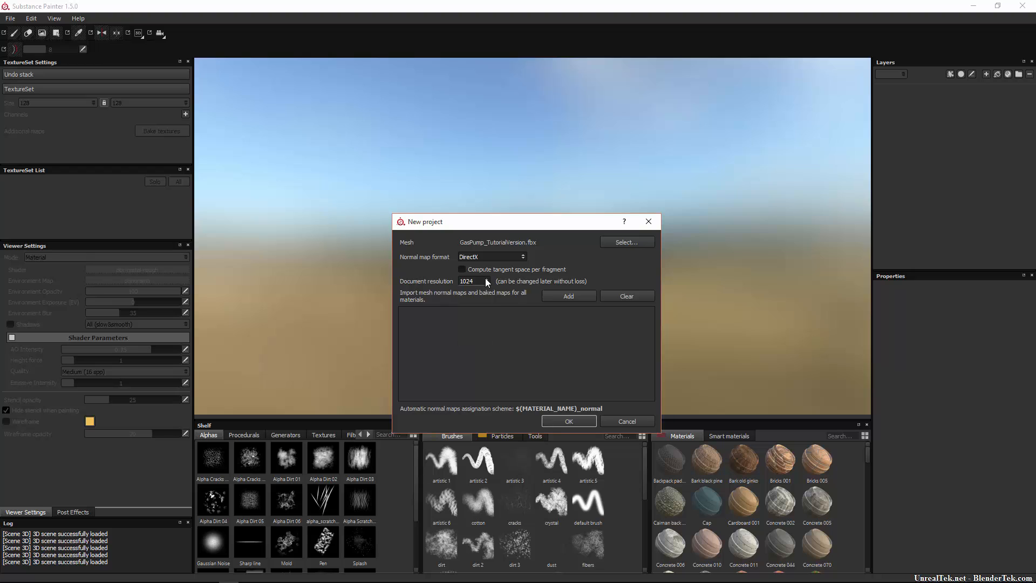
{"action": "left_click", "coordinate": [552, 420]}
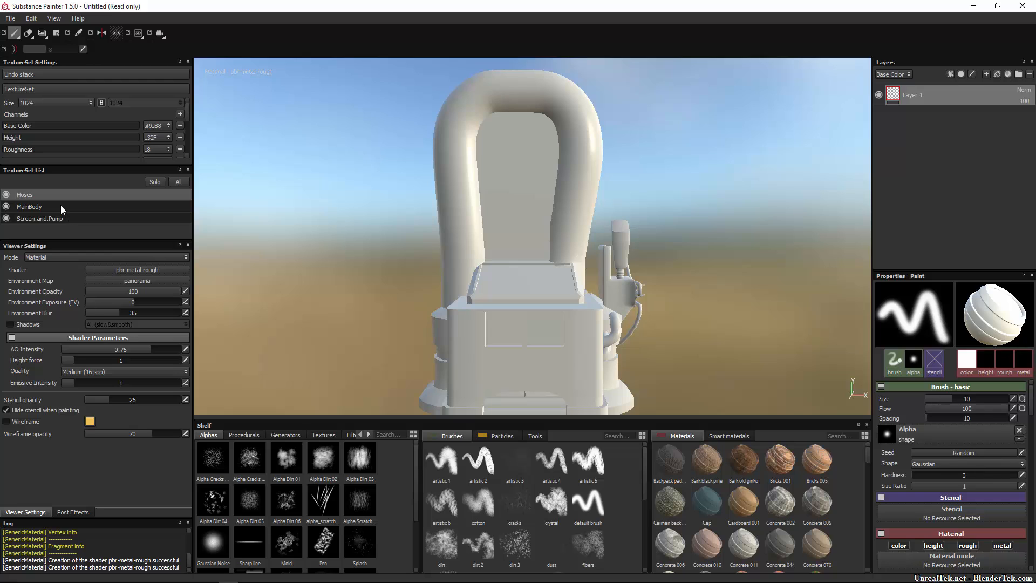
Isolate the Screen.and.Pump, MainBody and Hoses texture sets in turn to examine which parts each covers, ending on Hoses.
{"action": "left_click", "coordinate": [61, 217]}
{"action": "left_click", "coordinate": [154, 182]}
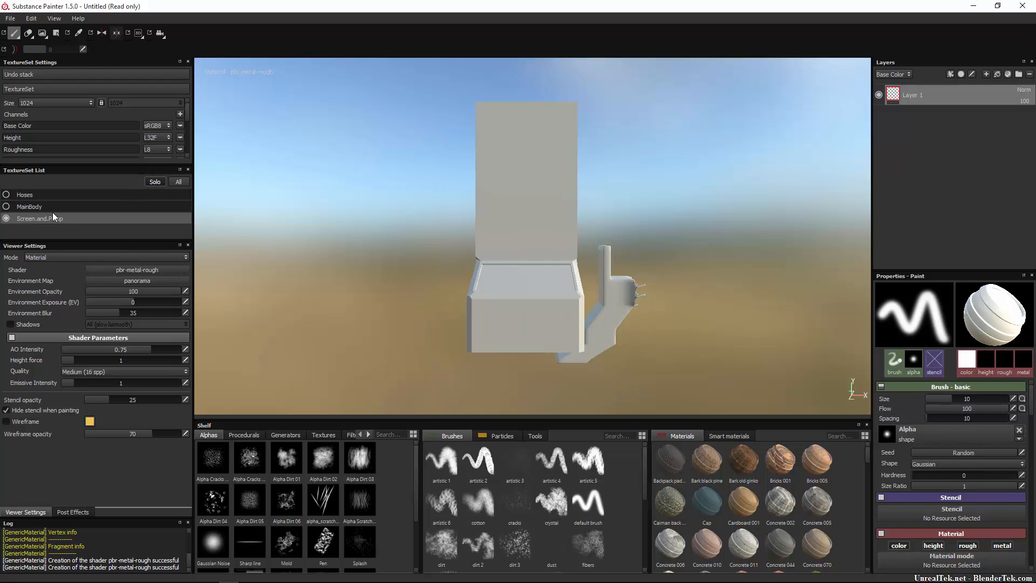
{"action": "left_click", "coordinate": [53, 206]}
{"action": "left_click", "coordinate": [53, 214]}
{"action": "left_click", "coordinate": [53, 206]}
{"action": "left_click", "coordinate": [51, 197]}
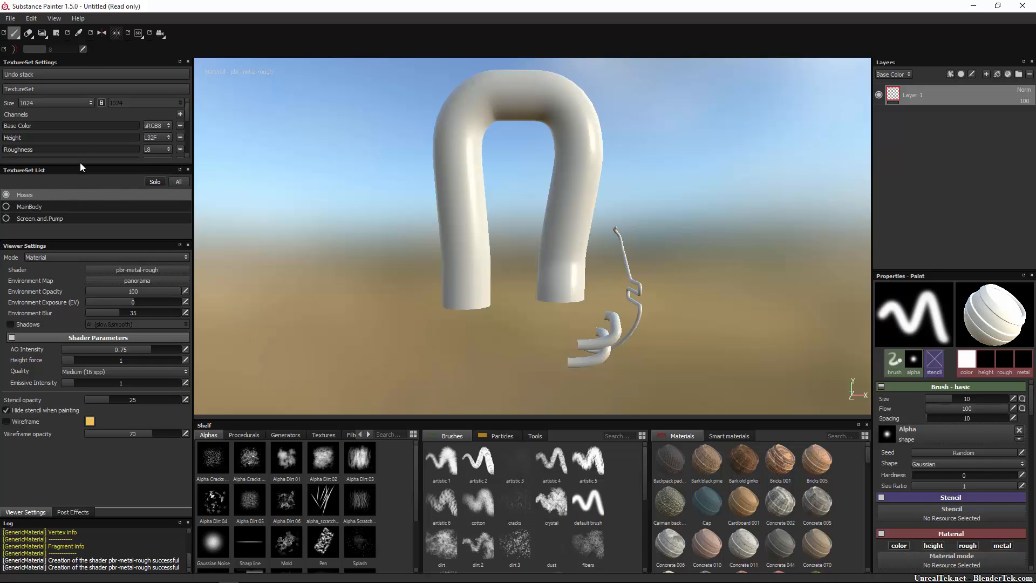
Enlarge the texture set settings area and add an Emissive channel to the Hoses texture set.
{"action": "left_click_drag", "start_coordinate": [81, 166], "coordinate": [92, 277]}
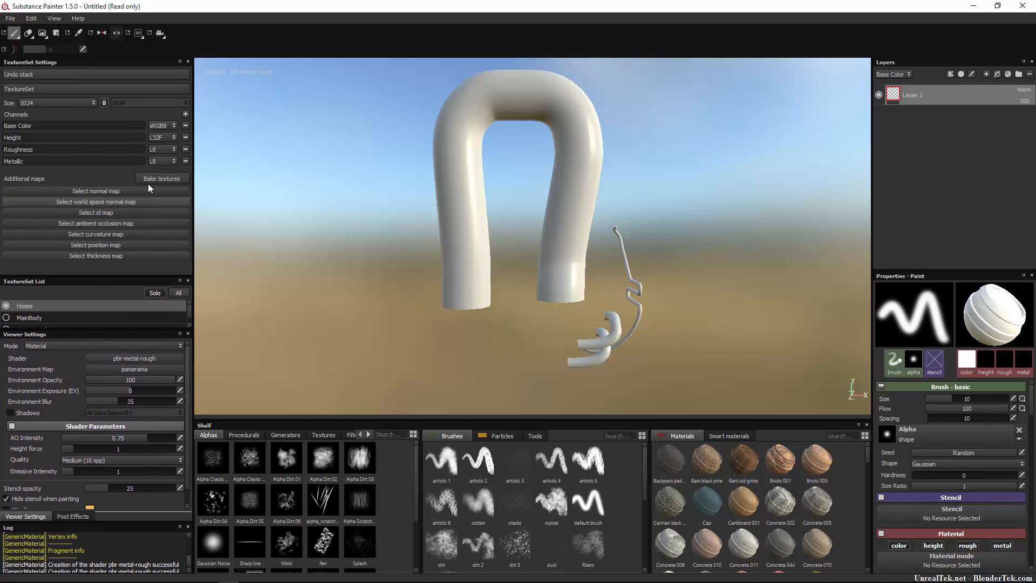
{"action": "left_click", "coordinate": [185, 114]}
{"action": "left_click", "coordinate": [204, 166]}
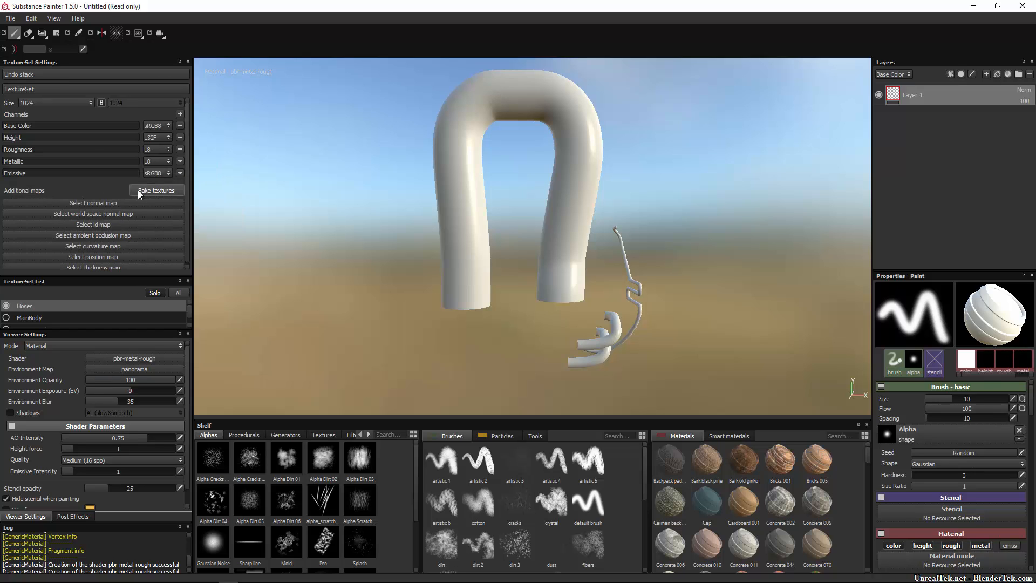
Bake all additional maps for the Hoses texture set with a 2048x2048 output size and a dilation width of 2.
{"action": "left_click", "coordinate": [157, 191]}
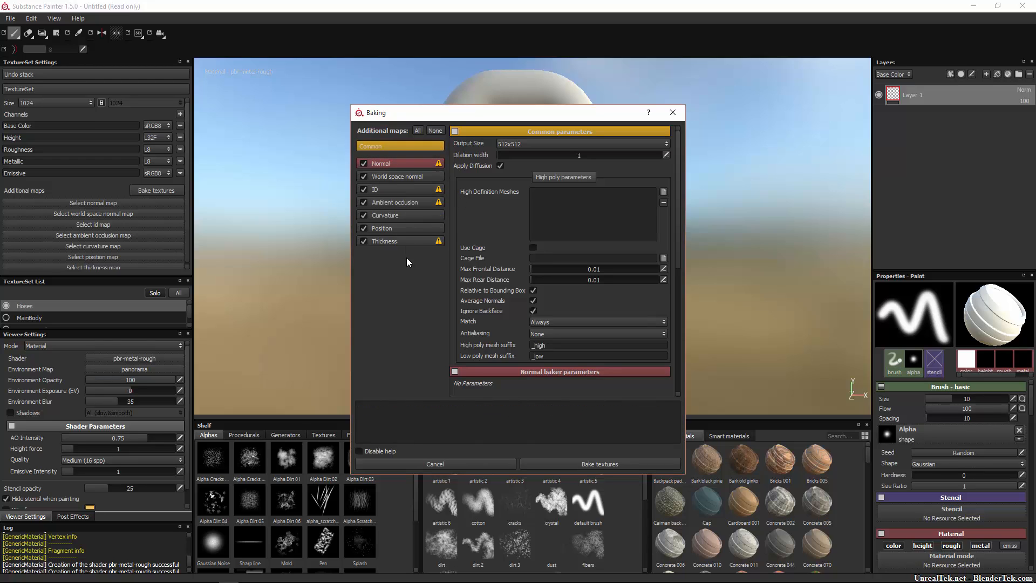
{"action": "left_click", "coordinate": [562, 144]}
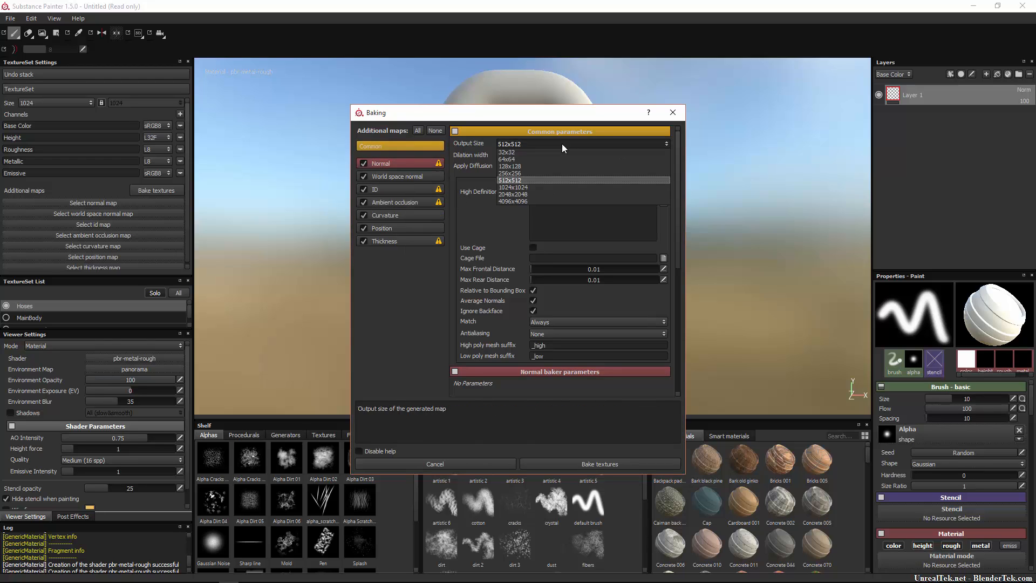
{"action": "left_click", "coordinate": [556, 187]}
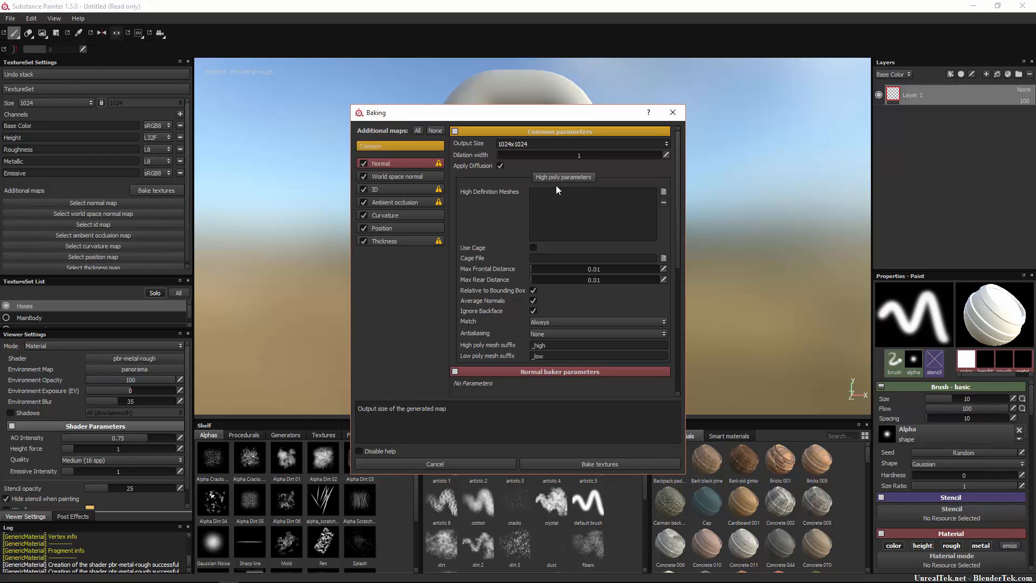
{"action": "left_click", "coordinate": [584, 155]}
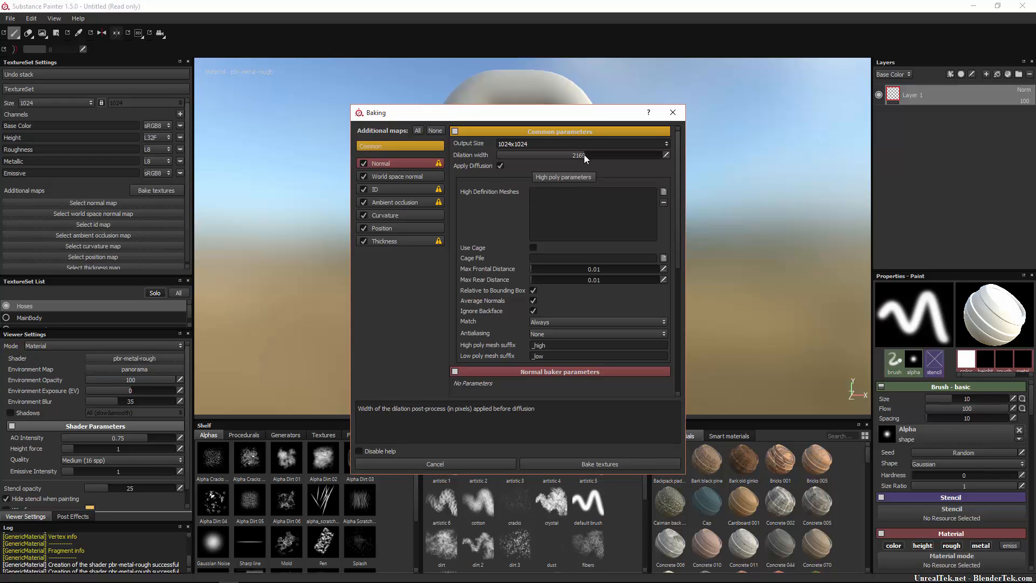
{"action": "double_click", "coordinate": [646, 157]}
{"action": "type", "text": "2"}
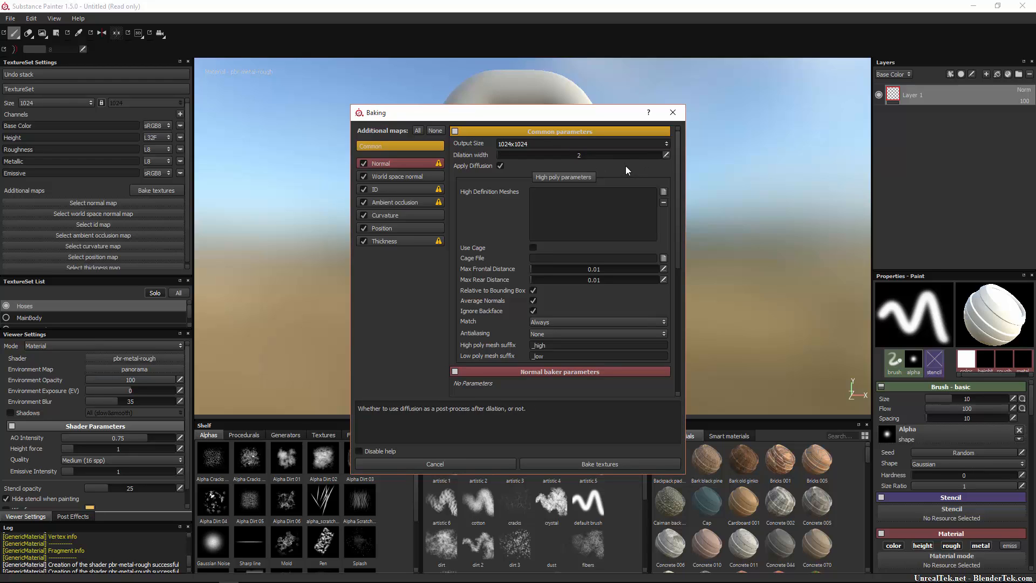
{"action": "left_click", "coordinate": [581, 144]}
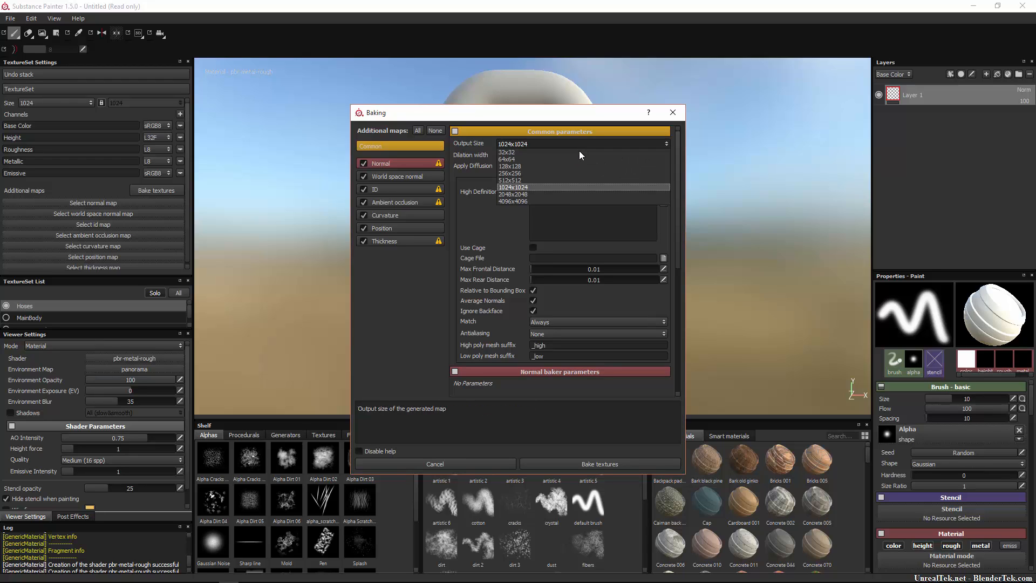
{"action": "left_click", "coordinate": [559, 194]}
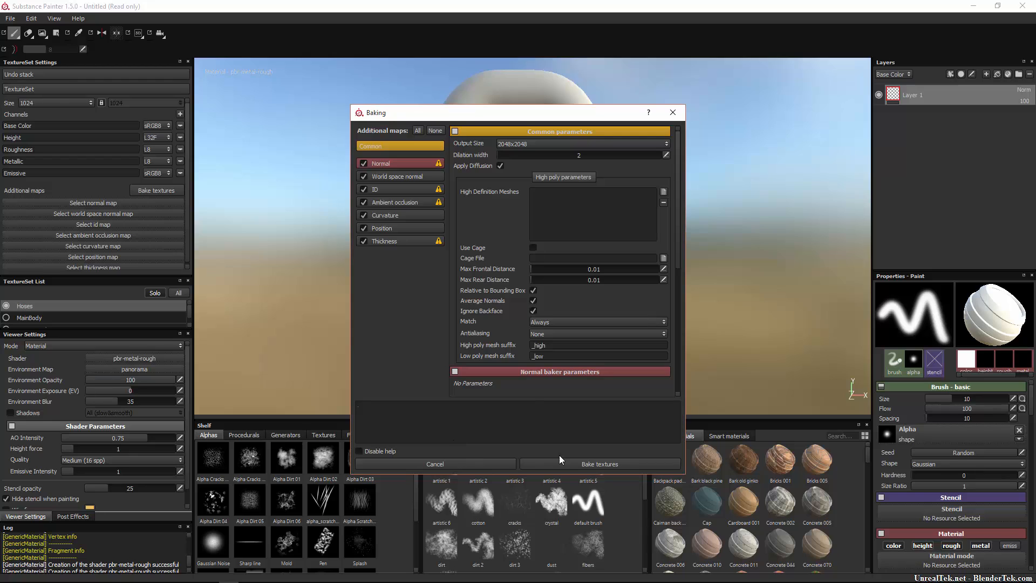
{"action": "left_click", "coordinate": [579, 463]}
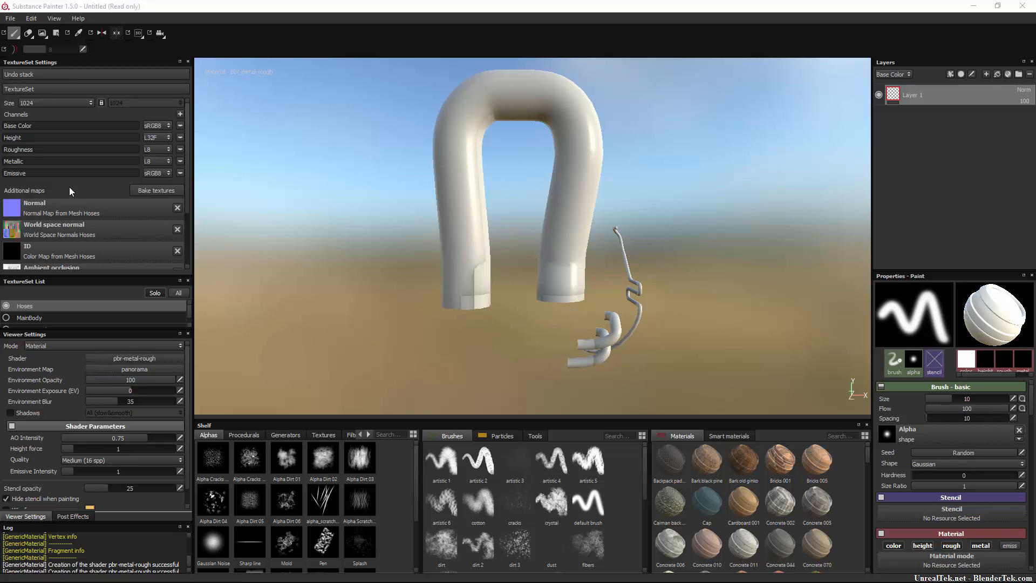
Review the baked Hoses maps in the texture set settings and among the shelf's textures.
{"action": "scroll", "coordinate": [66, 203], "scroll_direction": "down", "scroll_amount": 3}
{"action": "scroll", "coordinate": [63, 203], "scroll_direction": "up", "scroll_amount": 3}
{"action": "left_click", "coordinate": [249, 434]}
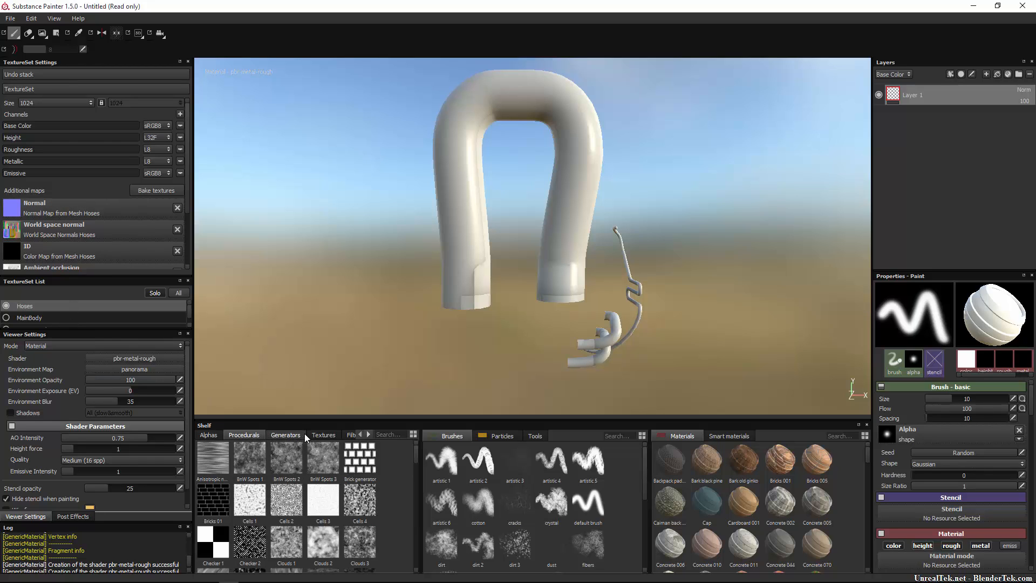
{"action": "left_click", "coordinate": [323, 435]}
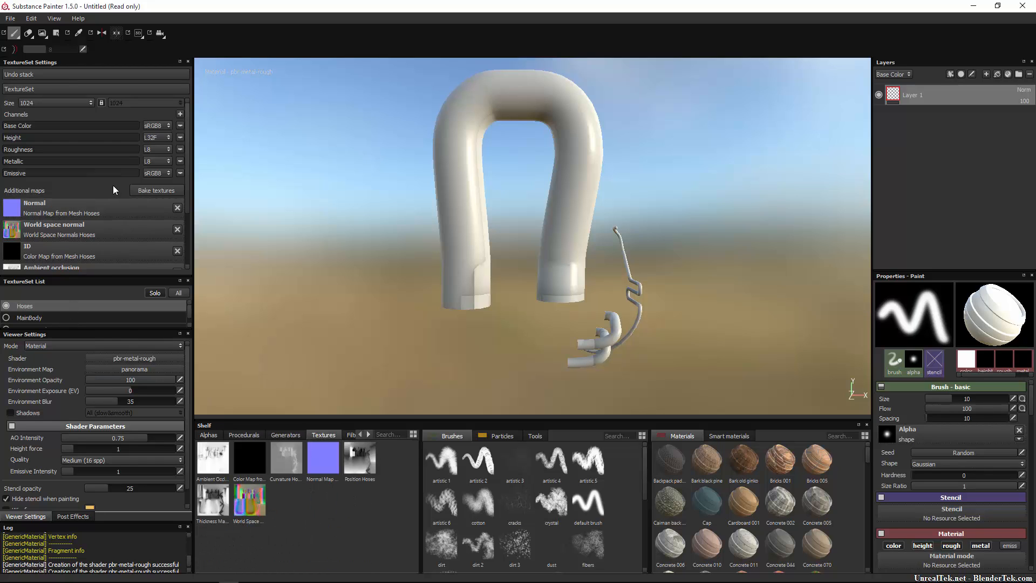
{"action": "scroll", "coordinate": [112, 185], "scroll_direction": "down", "scroll_amount": 3}
{"action": "left_click", "coordinate": [41, 318]}
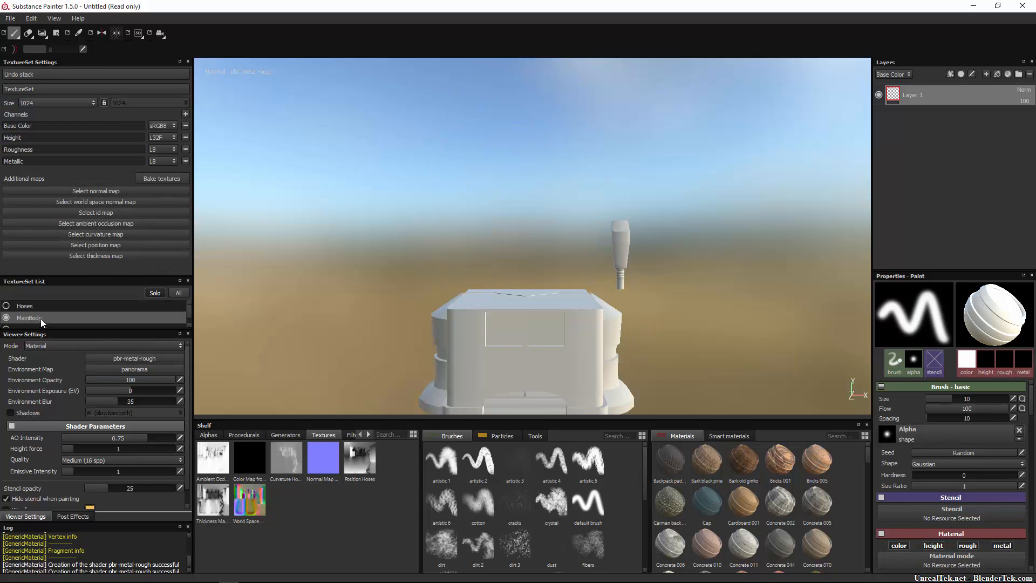
{"action": "left_click", "coordinate": [162, 179]}
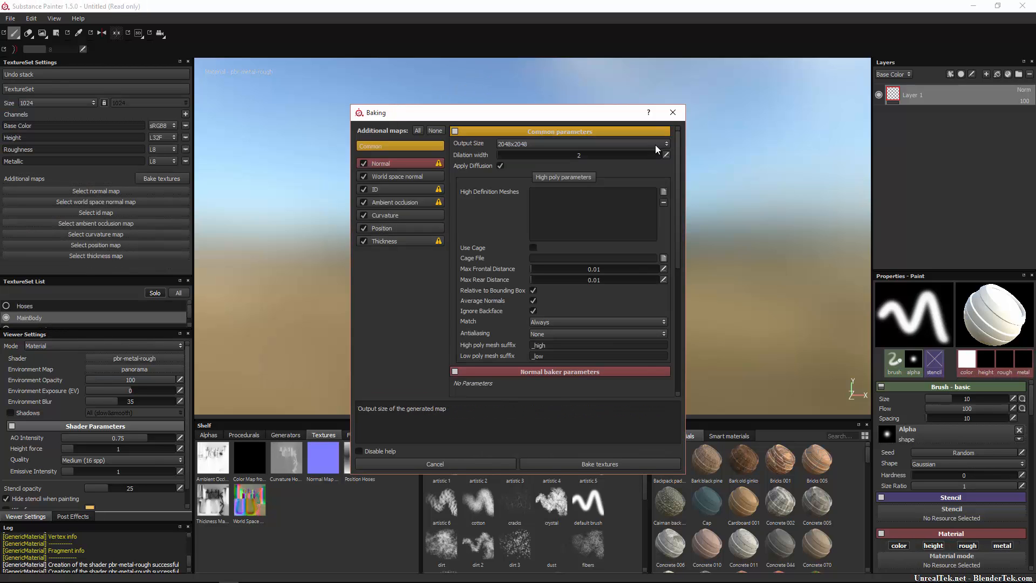
{"action": "left_click", "coordinate": [672, 112]}
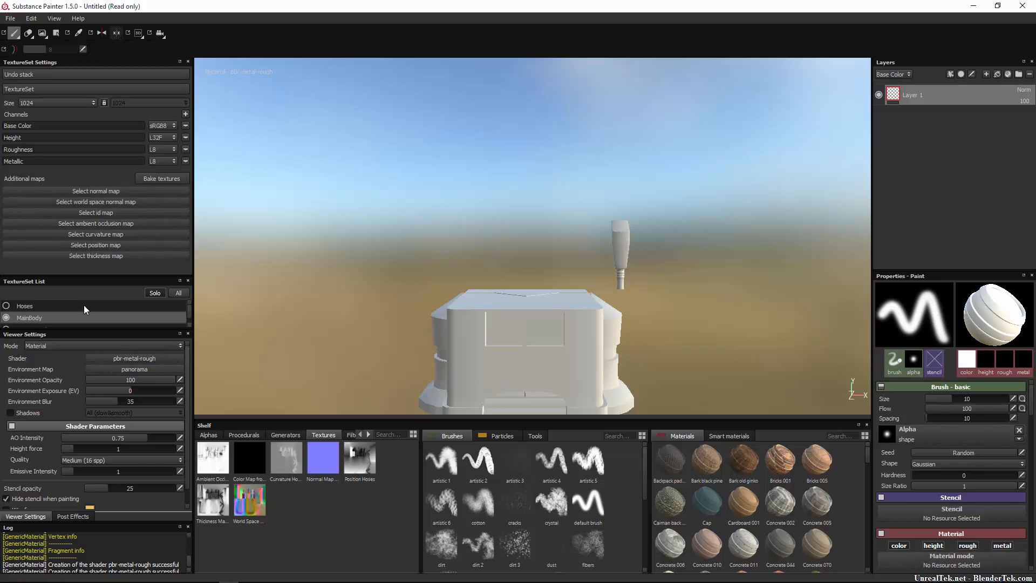
Rebake the Hoses maps using a high definition mesh loaded from the Blender models folder.
{"action": "left_click", "coordinate": [32, 306]}
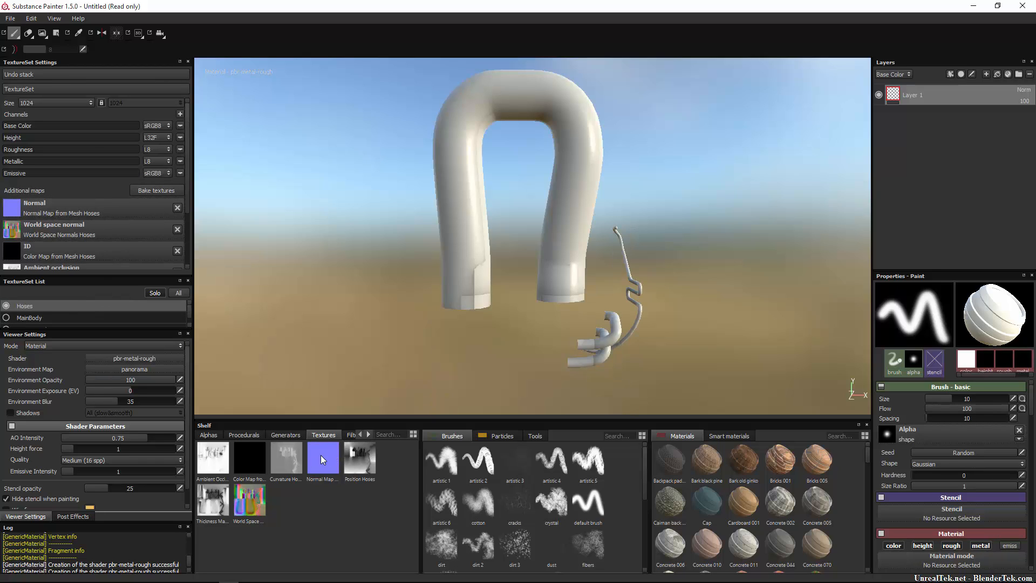
{"action": "left_click", "coordinate": [163, 191]}
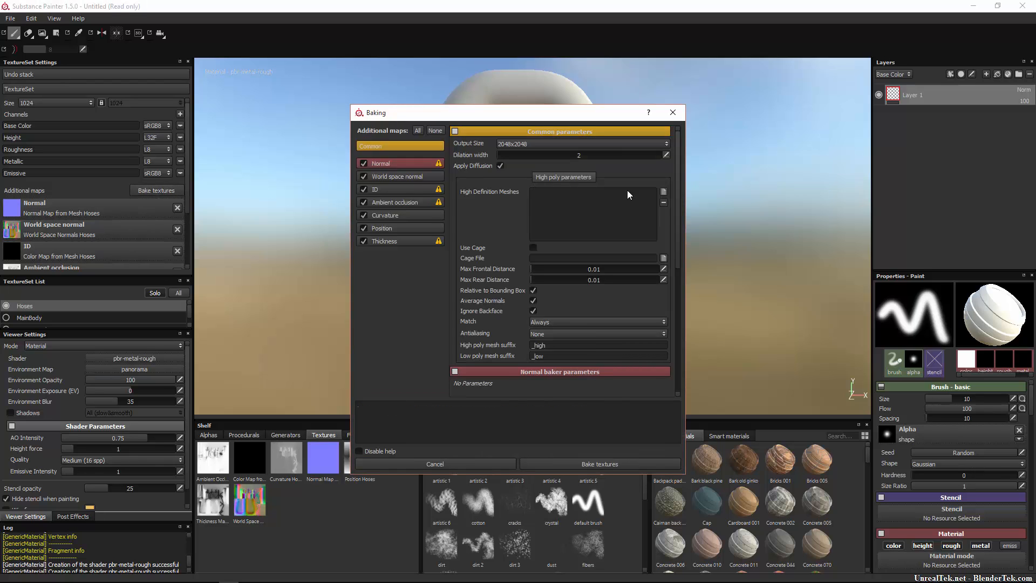
{"action": "left_click", "coordinate": [664, 192]}
{"action": "double_click", "coordinate": [522, 229]}
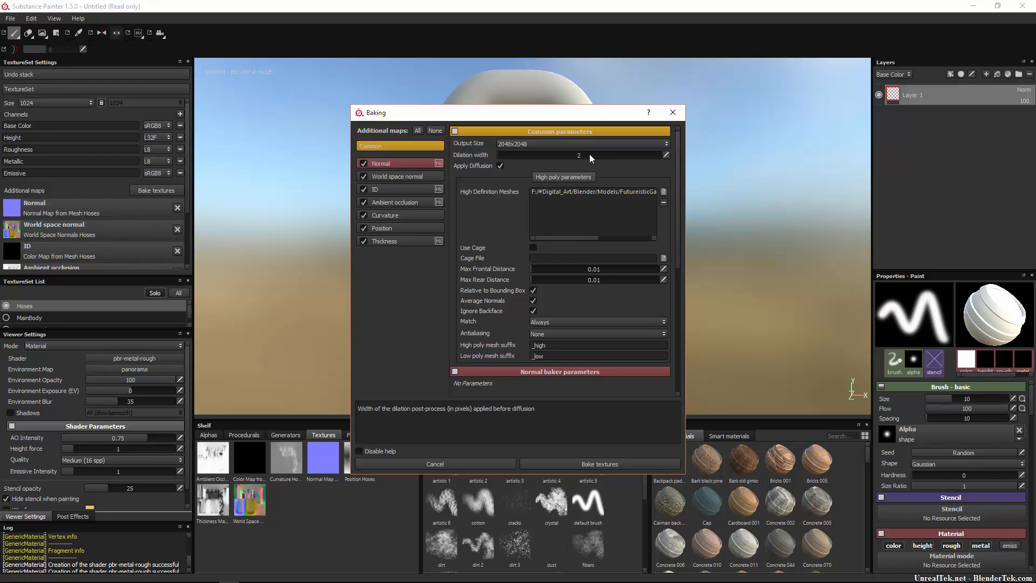
{"action": "left_click", "coordinate": [587, 464]}
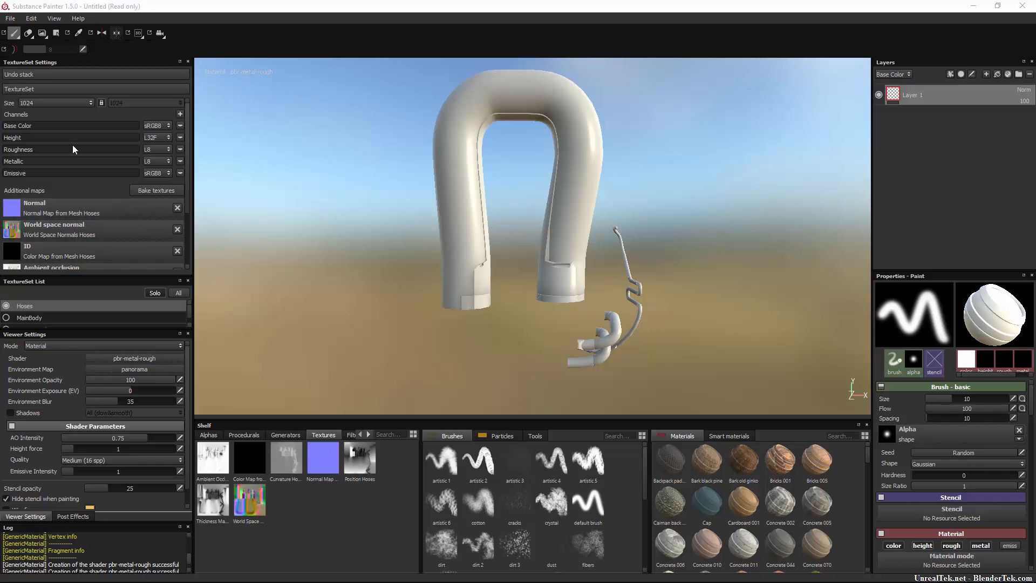
{"action": "scroll", "coordinate": [105, 173], "scroll_direction": "down", "scroll_amount": 1}
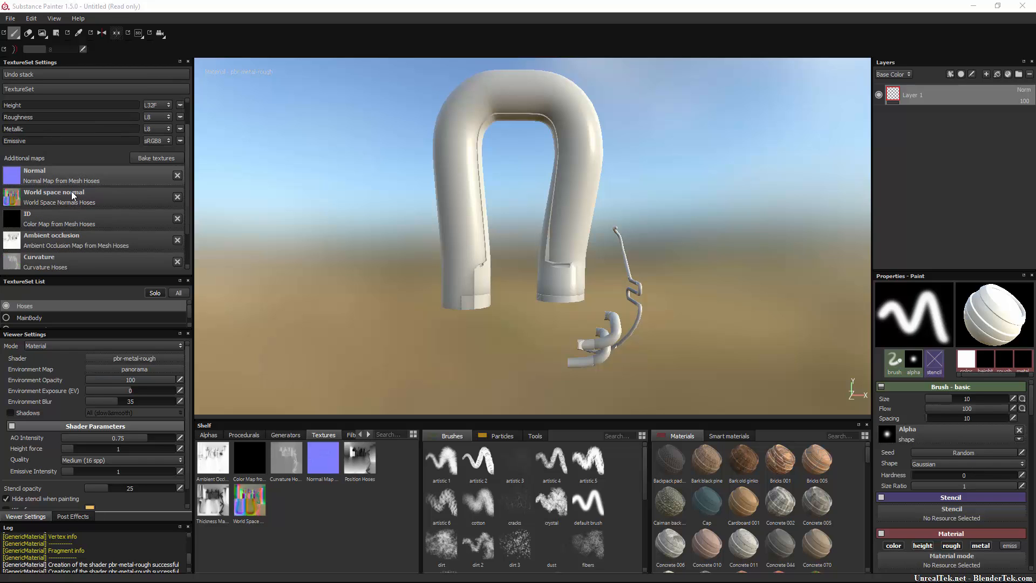
Bake all additional maps for the MainBody texture set at 2048x2048 with the loaded high definition mesh.
{"action": "left_click", "coordinate": [41, 317]}
{"action": "left_click", "coordinate": [173, 178]}
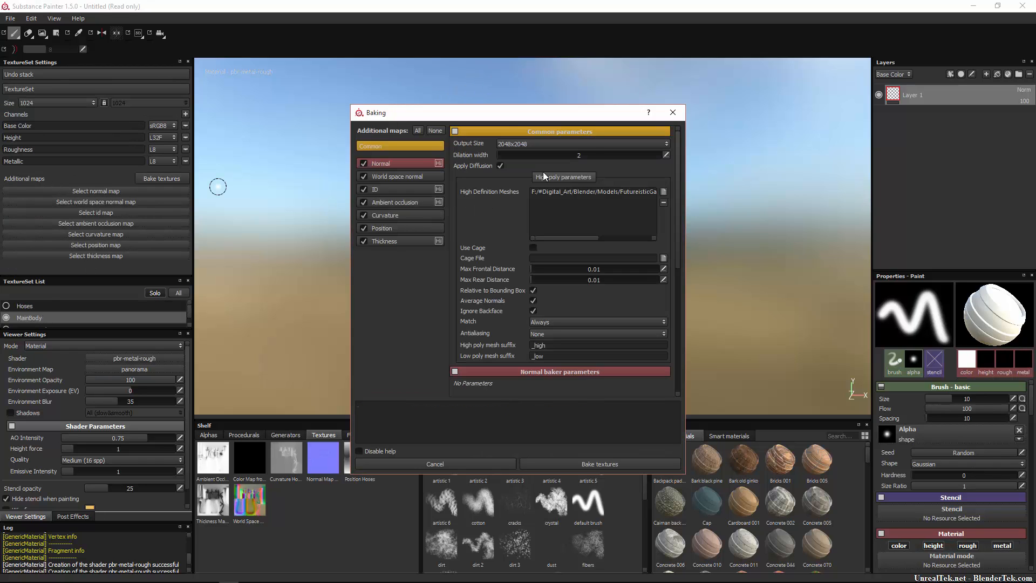
{"action": "left_click", "coordinate": [575, 463]}
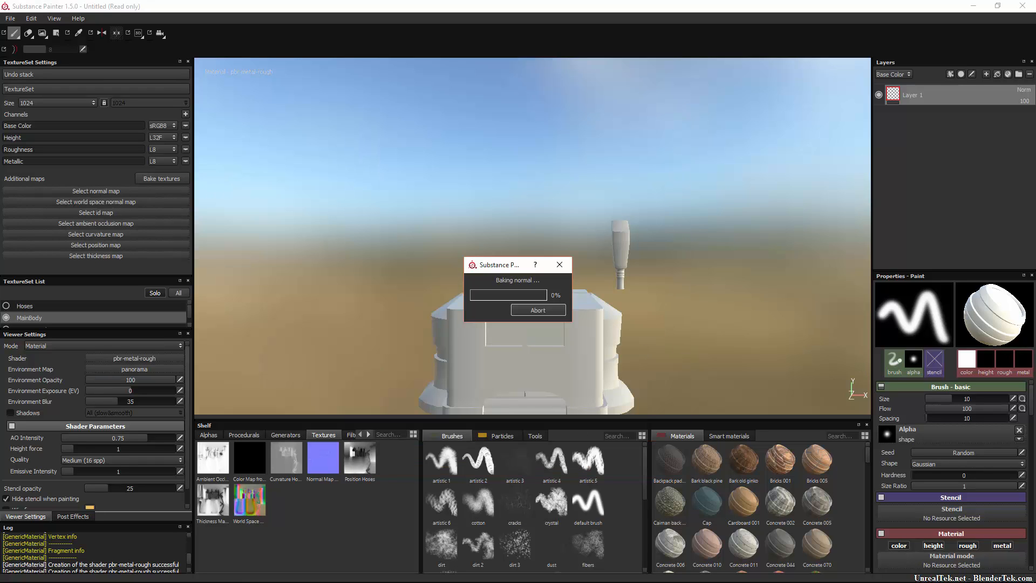
Bake all additional maps for the Screen.and.Pump texture set at 2048x2048 with the loaded high definition mesh.
{"action": "scroll", "coordinate": [82, 312], "scroll_direction": "down", "scroll_amount": 1}
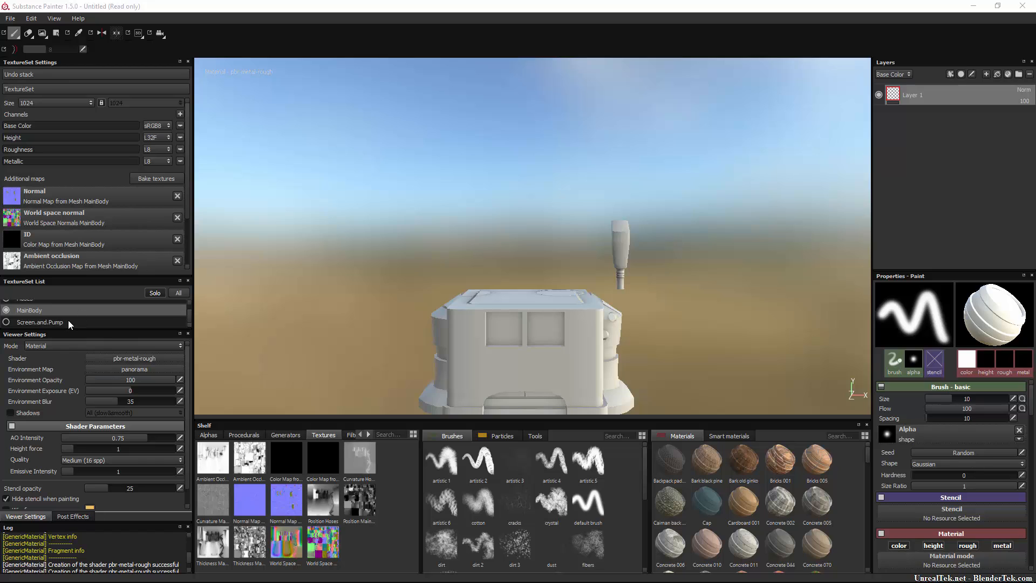
{"action": "left_click", "coordinate": [68, 319]}
{"action": "left_click", "coordinate": [148, 183]}
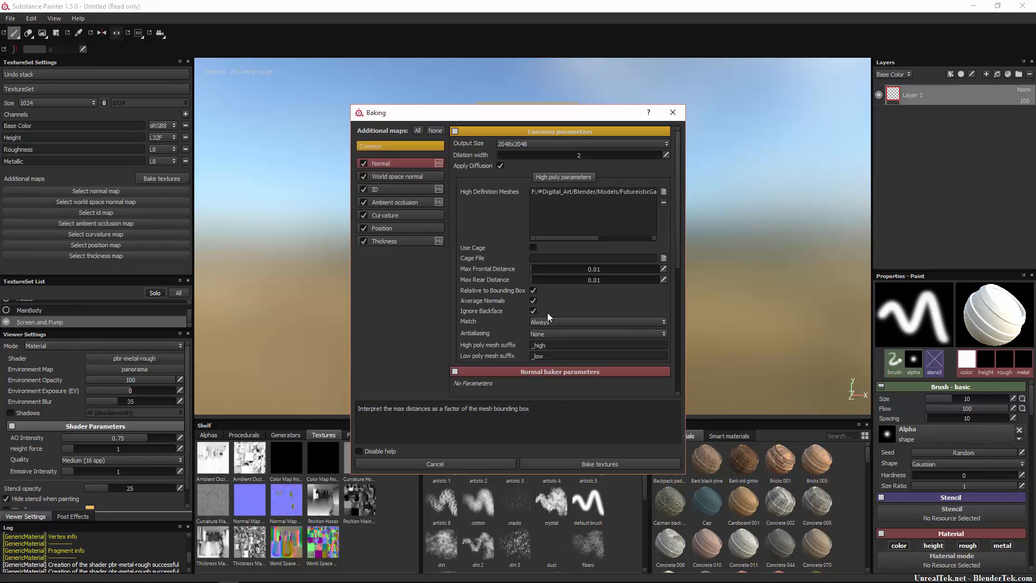
{"action": "left_click", "coordinate": [569, 466]}
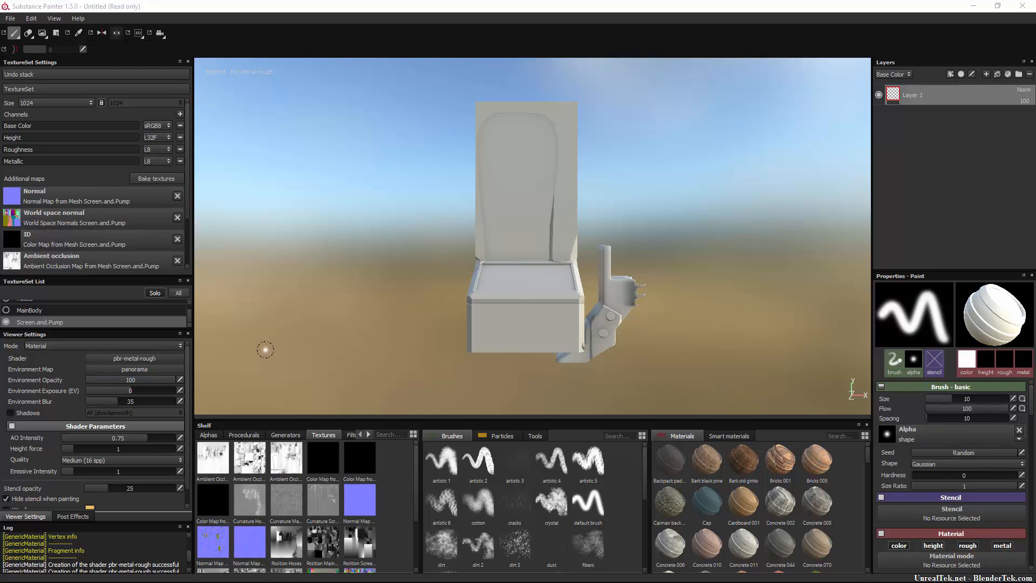
Enlarge the texture set list and select the MainBody texture set for texturing.
{"action": "left_click_drag", "start_coordinate": [119, 276], "coordinate": [112, 218]}
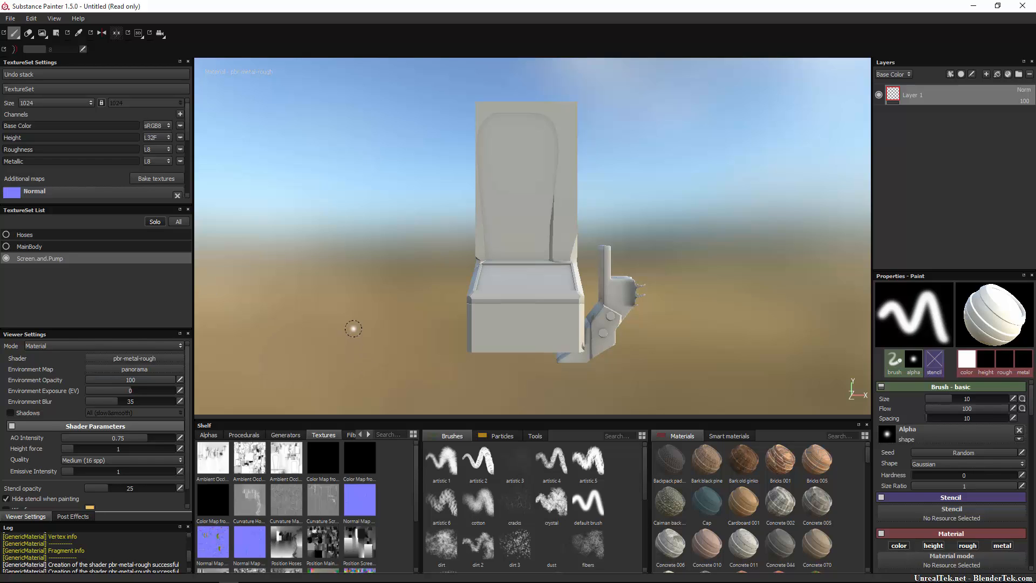
{"action": "left_click", "coordinate": [66, 246]}
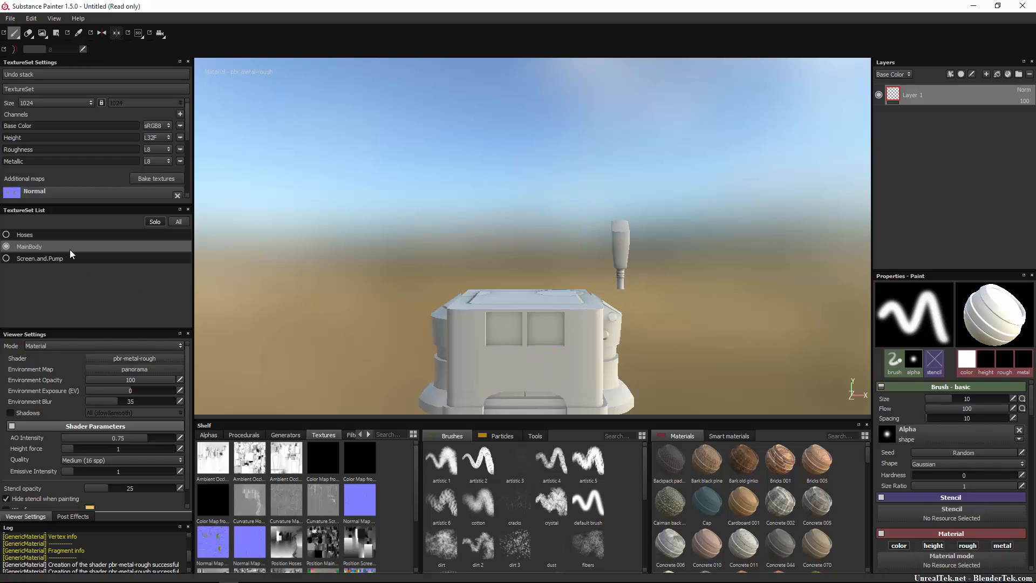
{"action": "left_click_drag", "start_coordinate": [718, 341], "coordinate": [574, 291], "text": "alt"}
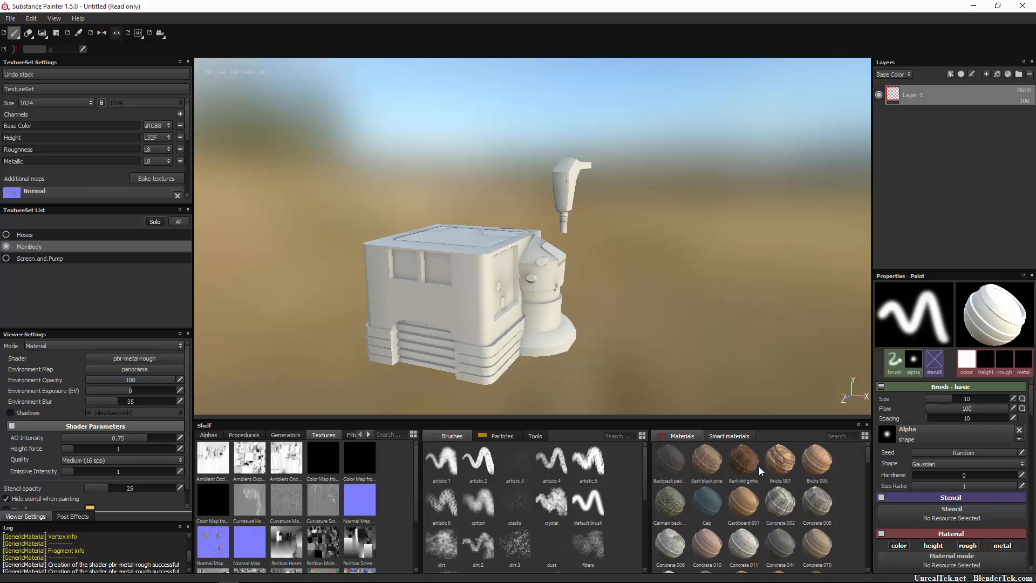
Add the Machinery smart material to the MainBody layer stack, below Layer 1.
{"action": "left_click", "coordinate": [732, 437]}
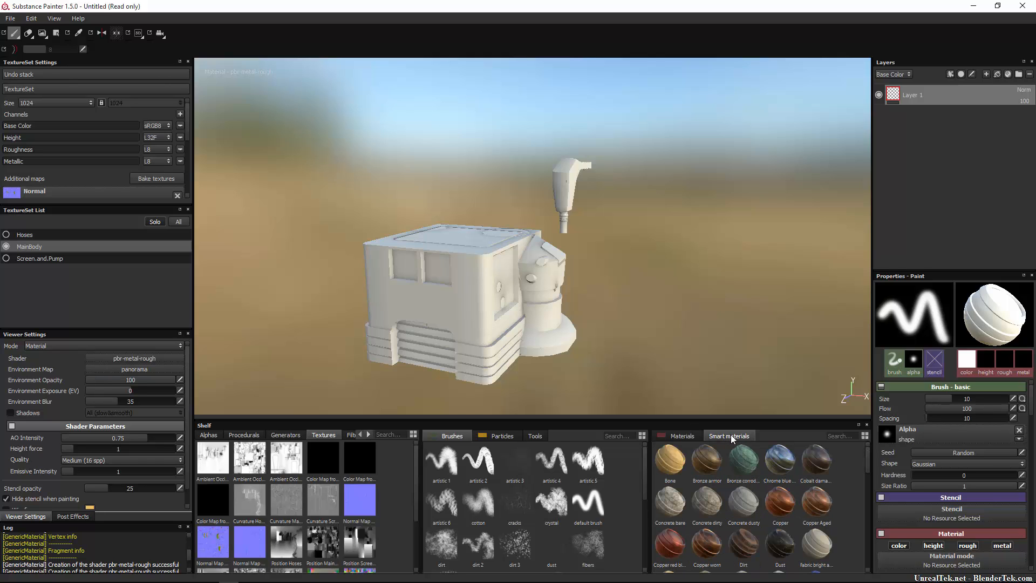
{"action": "scroll", "coordinate": [757, 483], "scroll_direction": "down", "scroll_amount": 3}
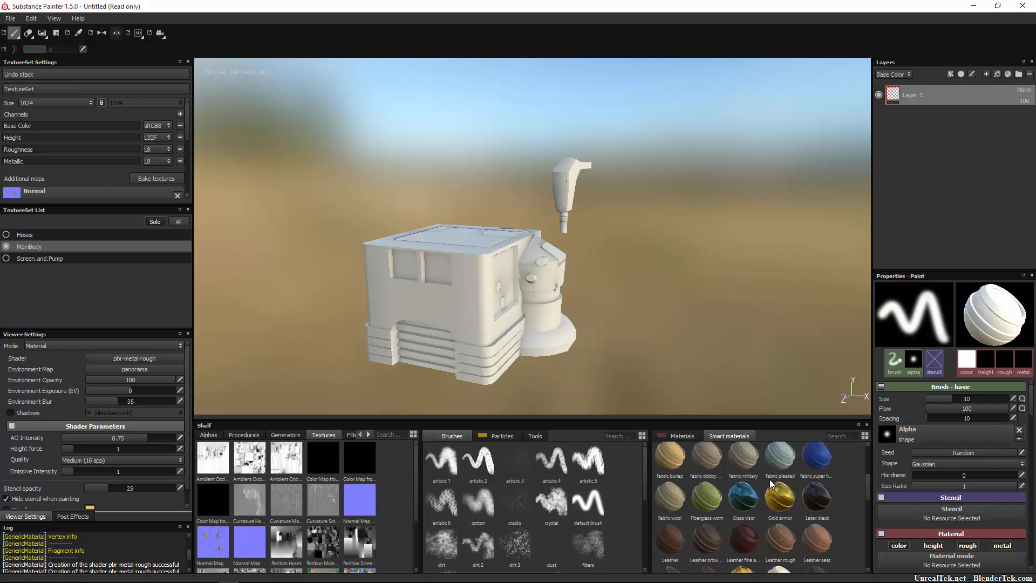
{"action": "scroll", "coordinate": [769, 481], "scroll_direction": "down", "scroll_amount": 3}
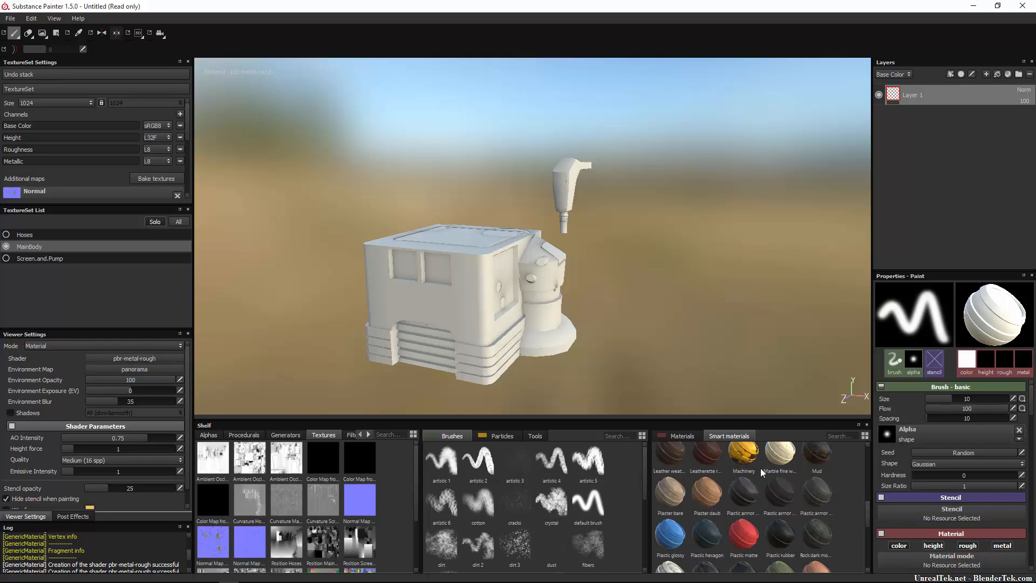
{"action": "mouse_move", "coordinate": [747, 458]}
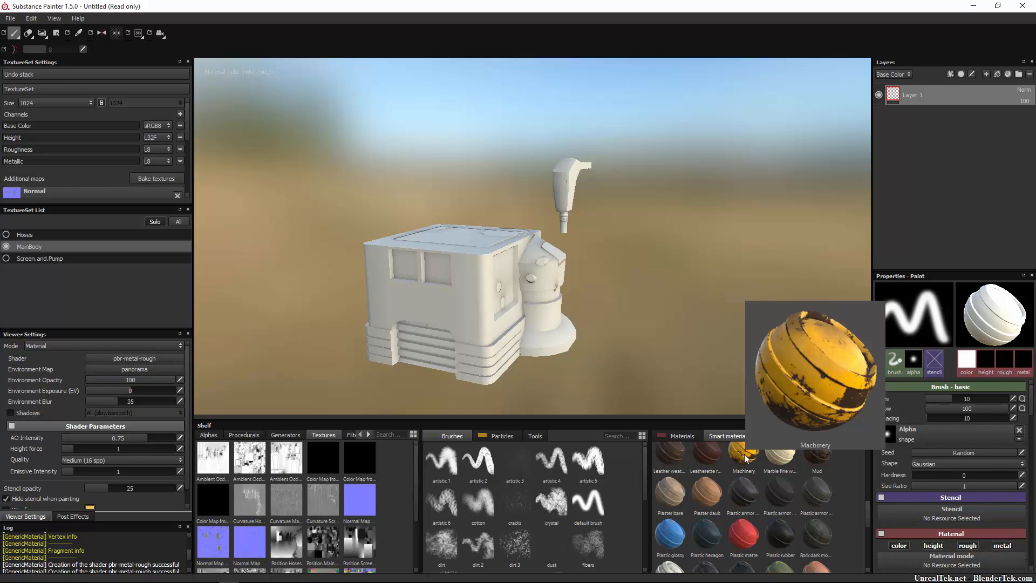
{"action": "left_click_drag", "start_coordinate": [747, 459], "coordinate": [915, 122]}
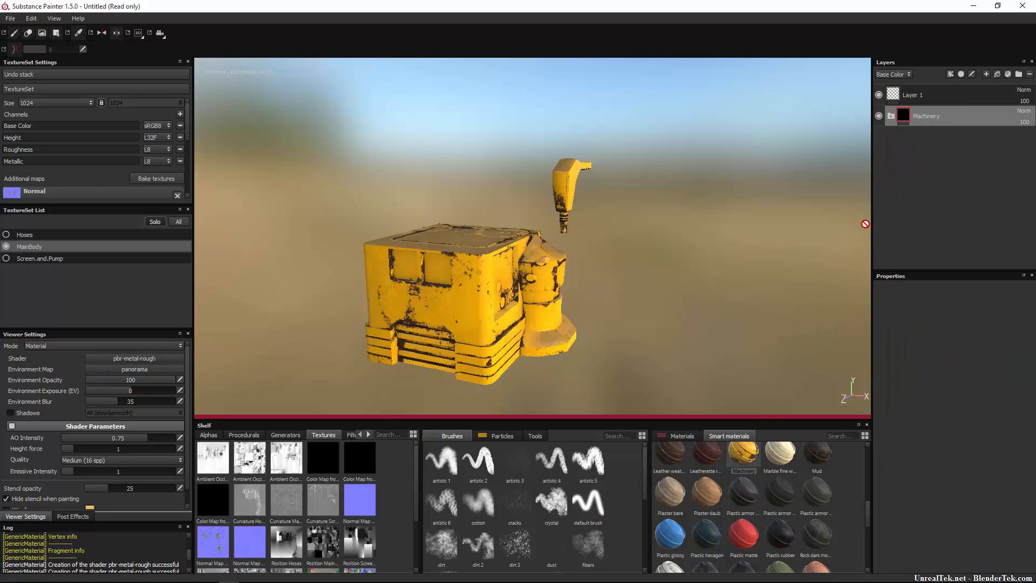
{"action": "left_click", "coordinate": [912, 93]}
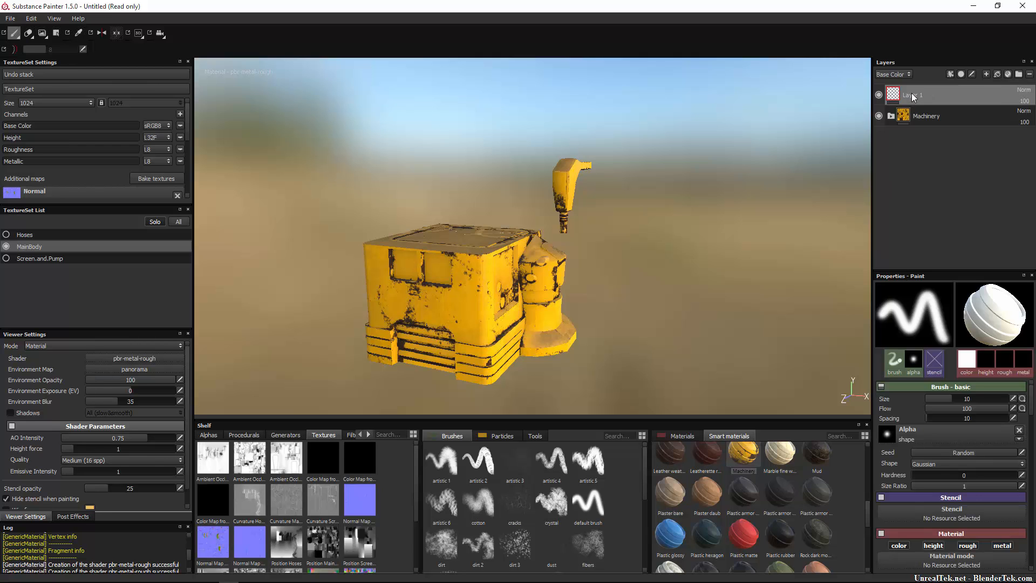
{"action": "left_click", "coordinate": [918, 115]}
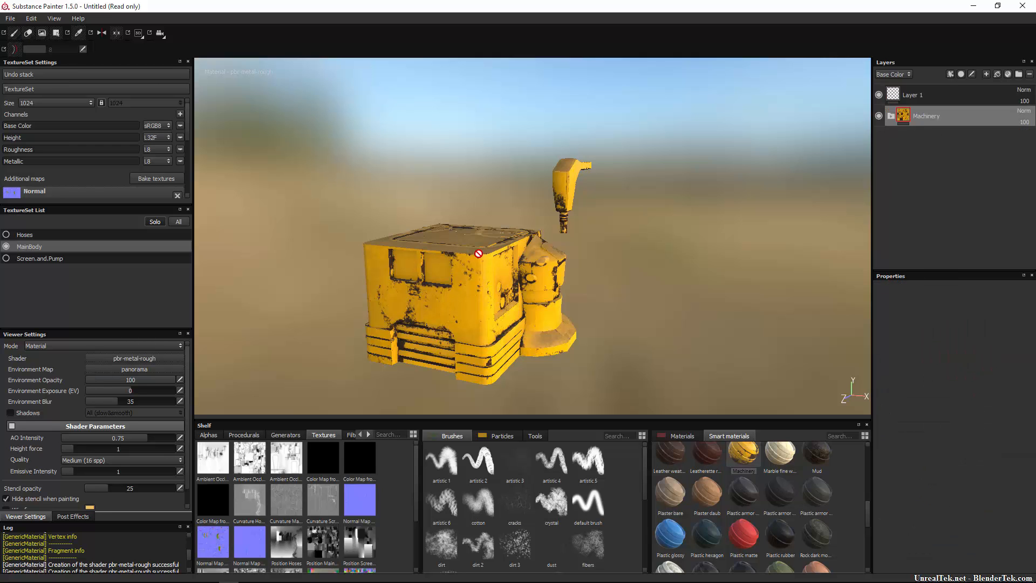
{"action": "mouse_move", "coordinate": [460, 216]}
{"action": "left_mouse_down", "text": "alt"}
{"action": "mouse_move", "coordinate": [656, 201]}
{"action": "mouse_move", "coordinate": [696, 240]}
{"action": "mouse_move", "coordinate": [629, 227]}
{"action": "mouse_move", "coordinate": [438, 263]}
{"action": "left_mouse_up", "text": "alt"}
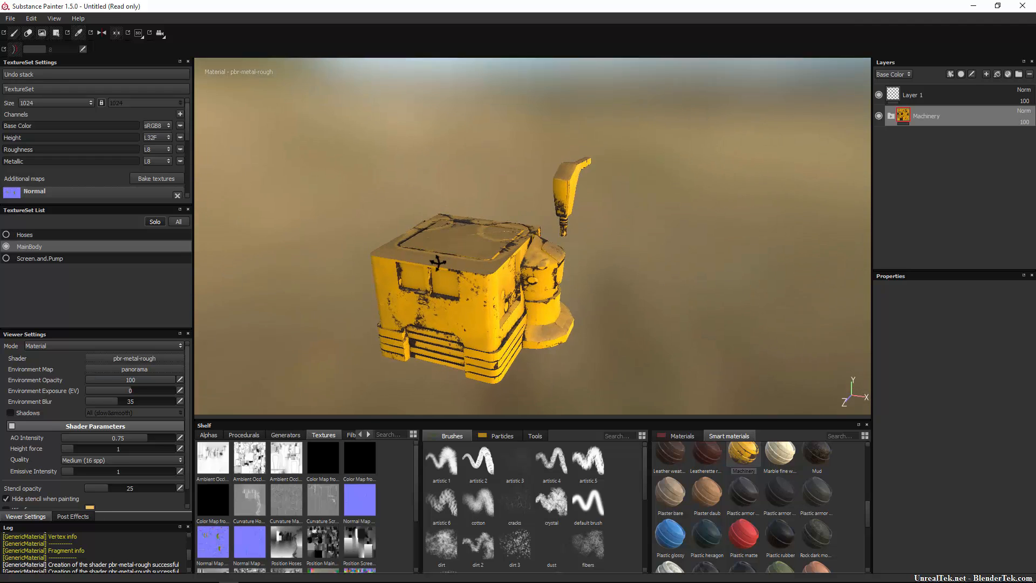
Inspect the MG Mask Builder parameters and image inputs of the Dust layer's mask inside the Machinery folder.
{"action": "left_click", "coordinate": [891, 116]}
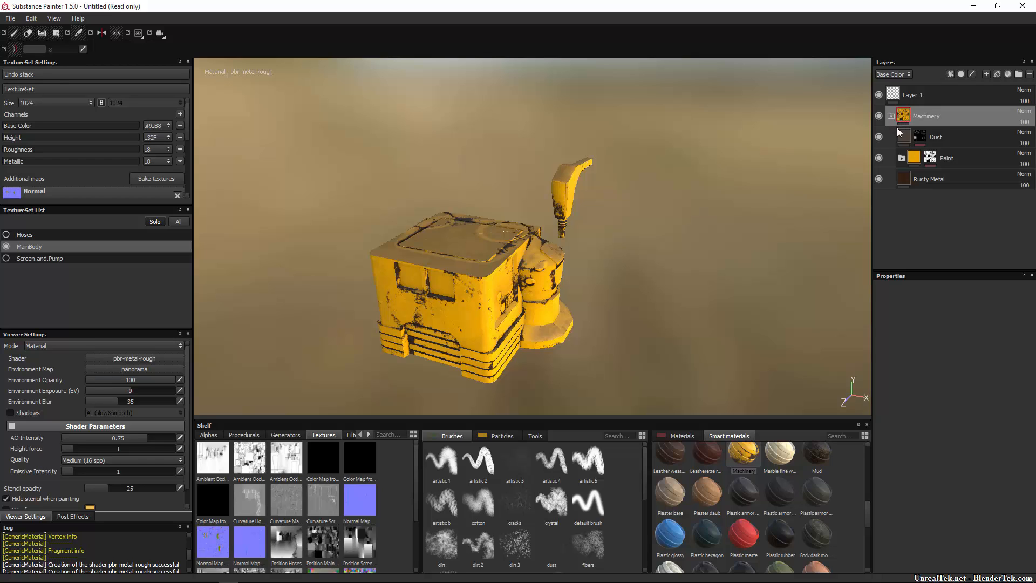
{"action": "left_click", "coordinate": [929, 136]}
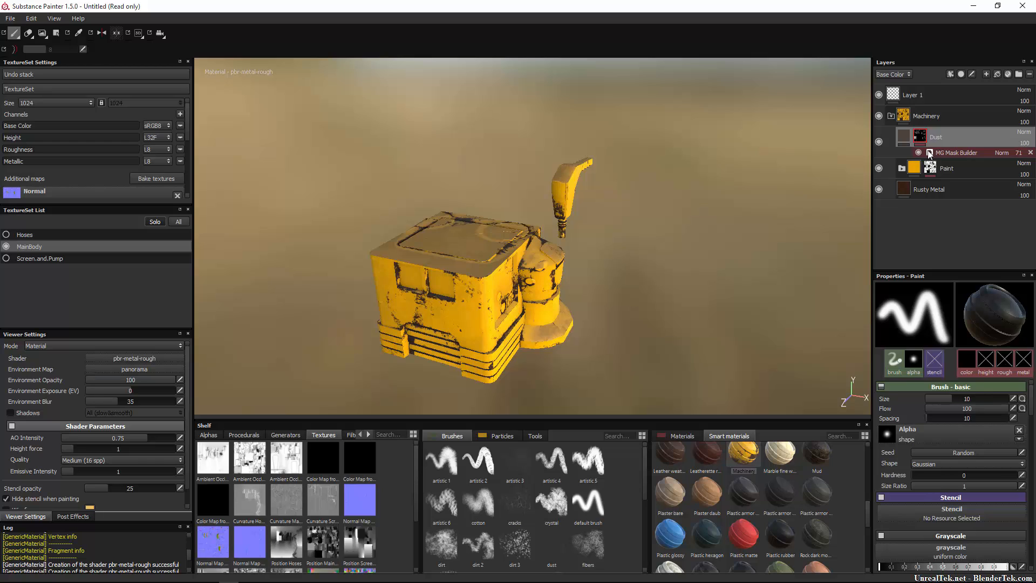
{"action": "left_click", "coordinate": [929, 154]}
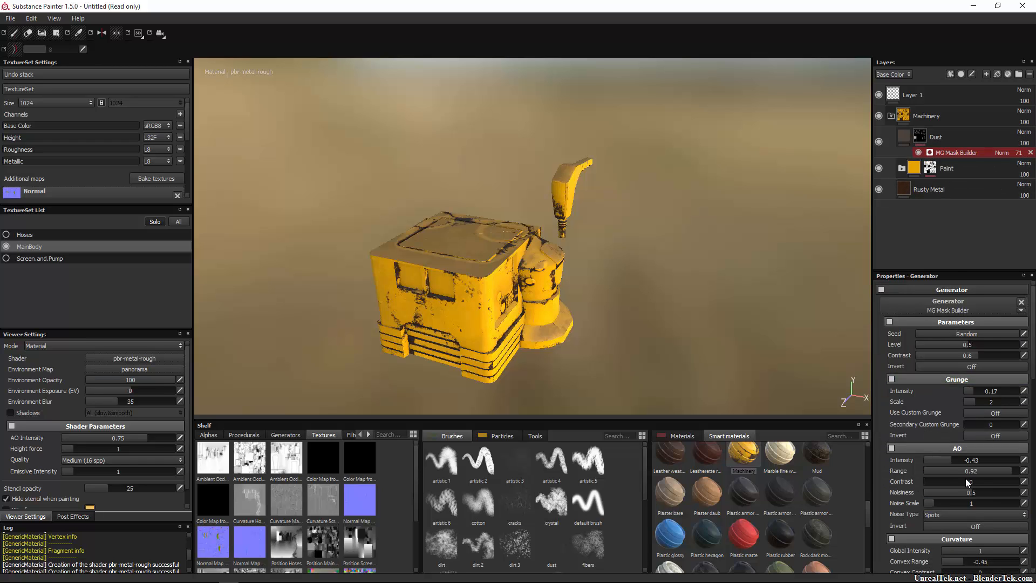
{"action": "scroll", "coordinate": [966, 478], "scroll_direction": "down", "scroll_amount": 10}
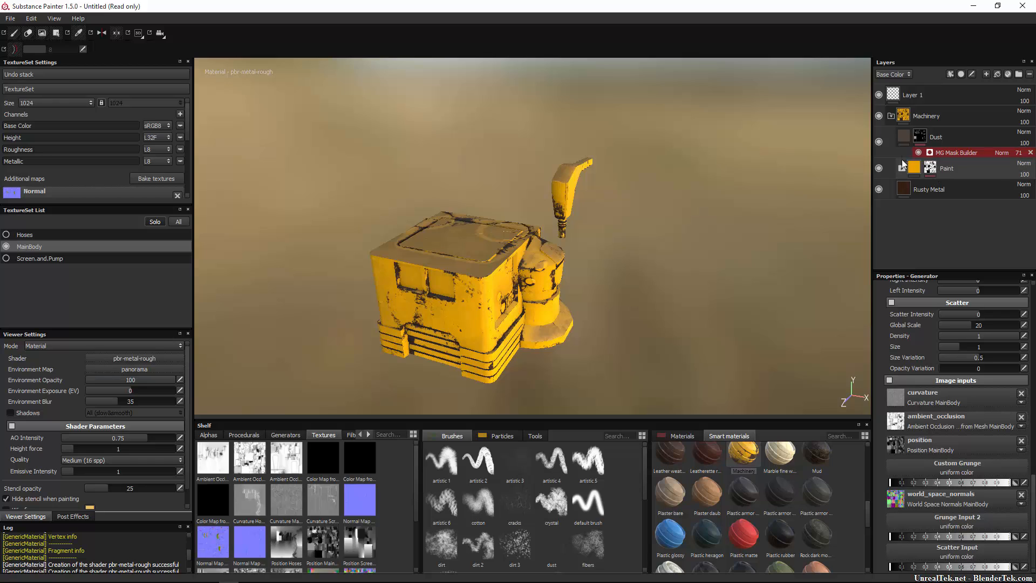
{"action": "left_click", "coordinate": [891, 115]}
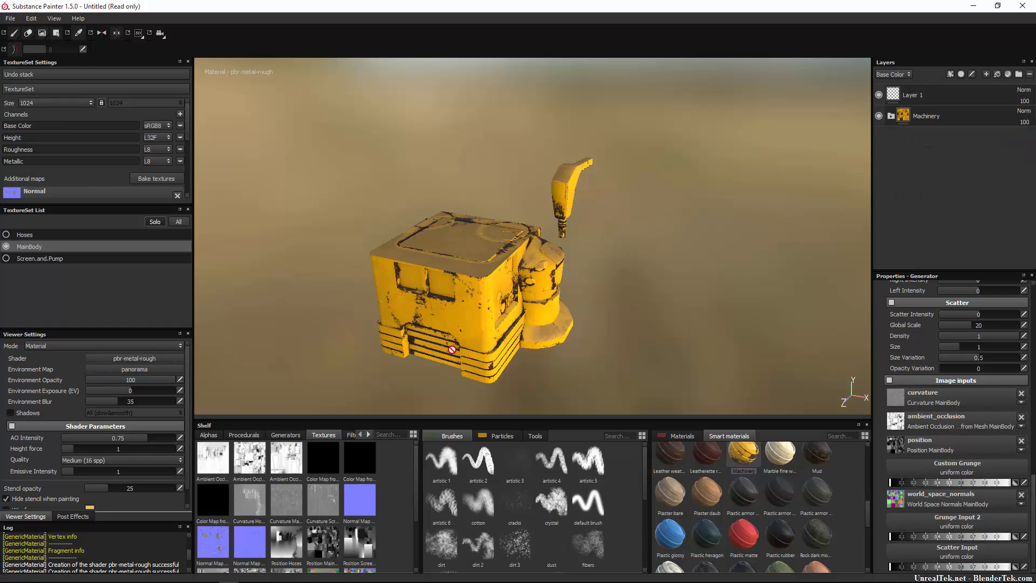
Compare what the Paint, Dust and Rusty Metal layers contribute to the nozzle by hiding and showing each one.
{"action": "left_click_drag", "start_coordinate": [462, 246], "coordinate": [397, 236], "text": "alt"}
{"action": "scroll", "coordinate": [558, 232], "scroll_direction": "down", "scroll_amount": 2}
{"action": "scroll", "coordinate": [557, 231], "scroll_direction": "up", "scroll_amount": 7}
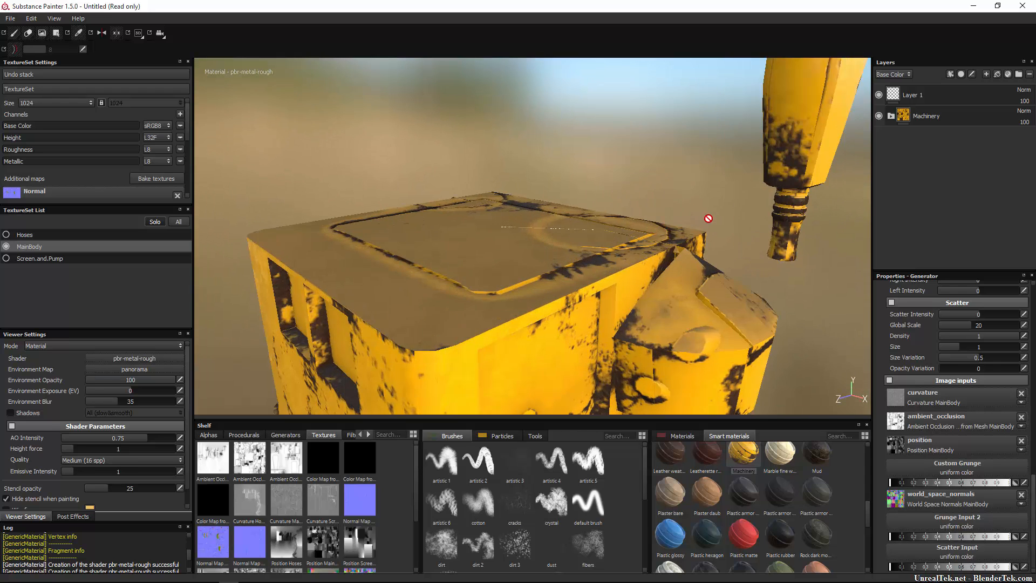
{"action": "left_click_drag", "start_coordinate": [711, 217], "coordinate": [511, 292], "text": "alt"}
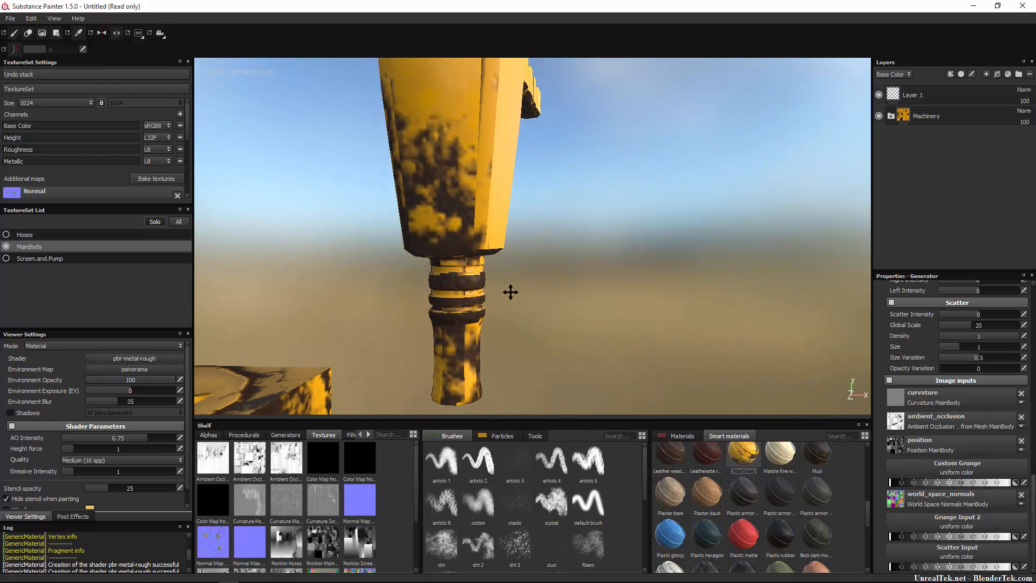
{"action": "middle_click_drag", "start_coordinate": [511, 292], "coordinate": [519, 268], "text": "alt"}
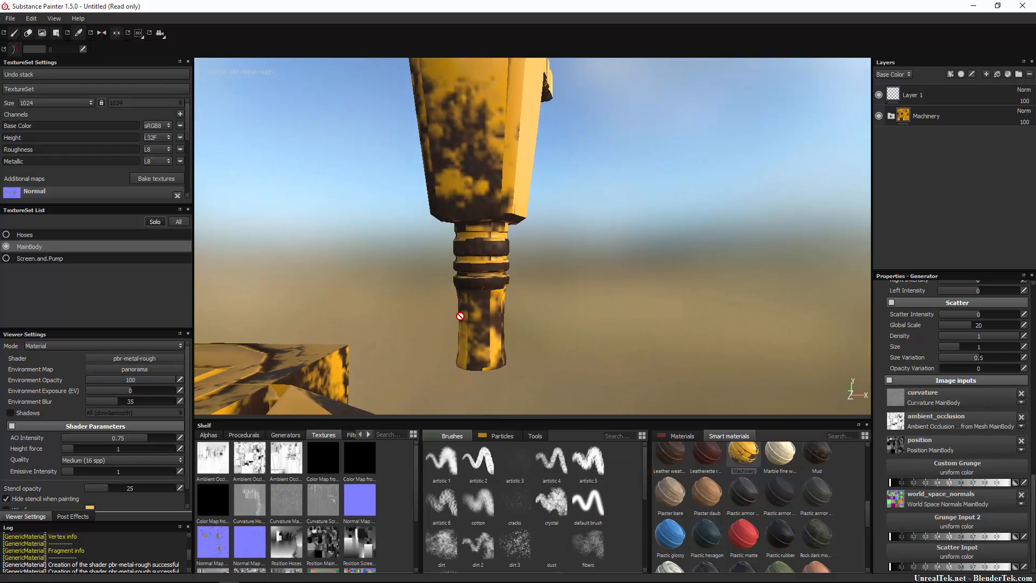
{"action": "left_click", "coordinate": [891, 116]}
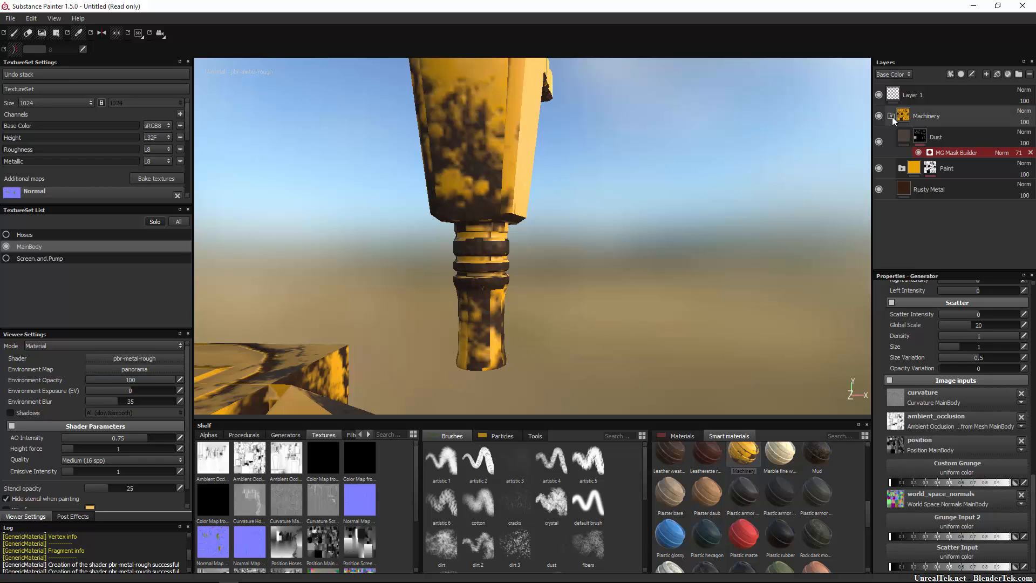
{"action": "left_click", "coordinate": [930, 169]}
{"action": "left_click", "coordinate": [878, 172]}
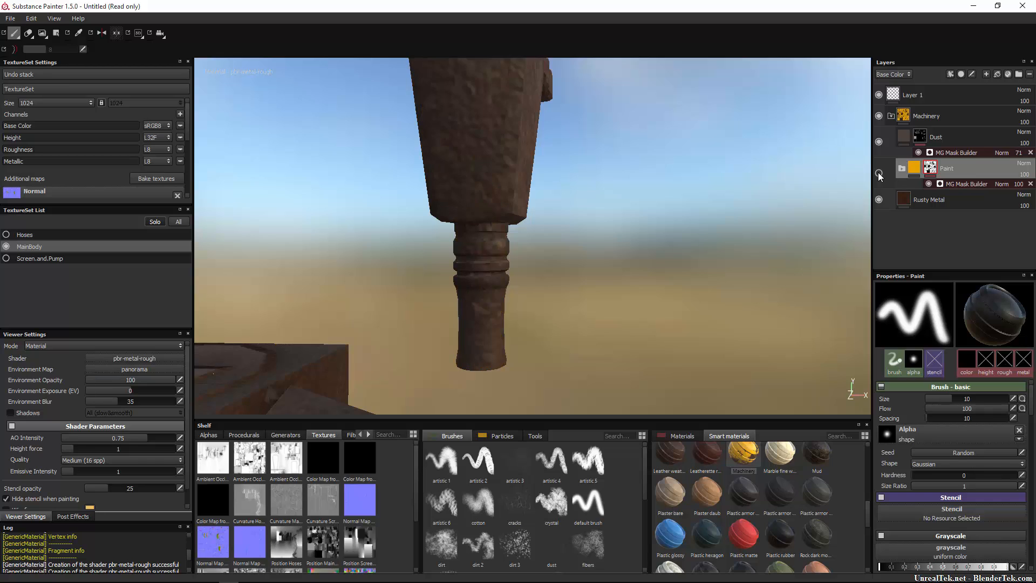
{"action": "left_click", "coordinate": [878, 172]}
{"action": "left_click", "coordinate": [878, 172]}
{"action": "left_click", "coordinate": [879, 173]}
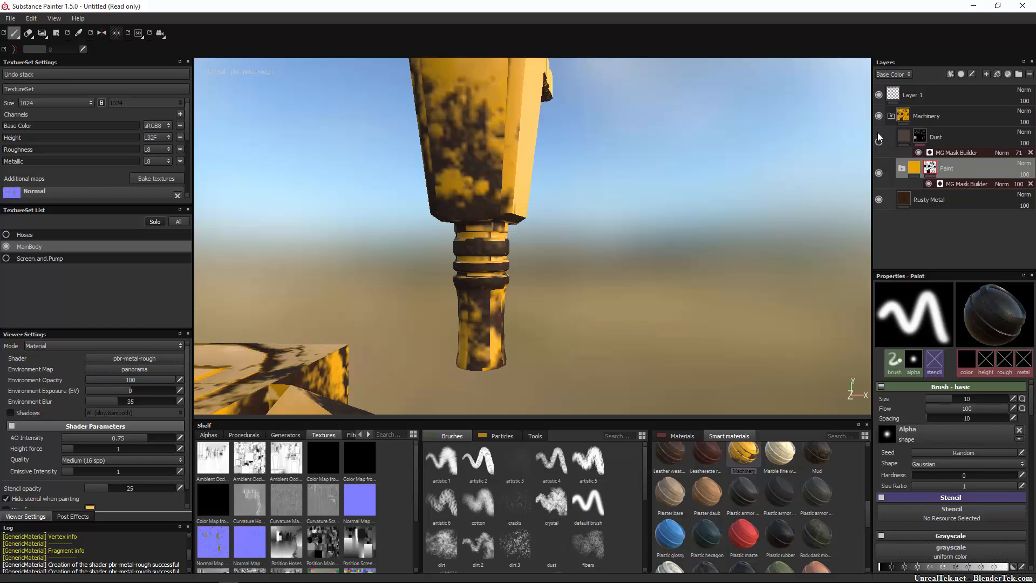
{"action": "left_click", "coordinate": [880, 200]}
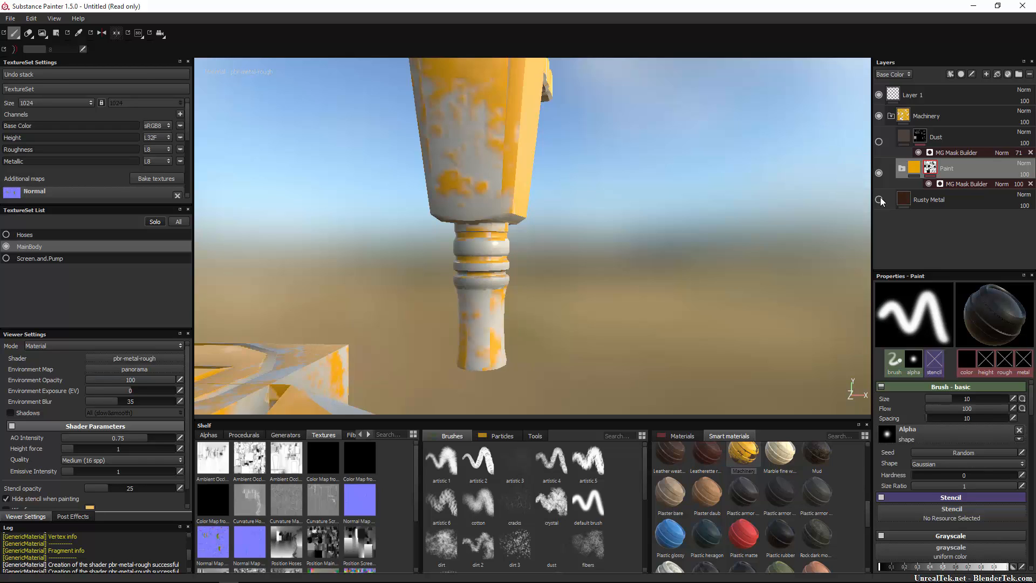
{"action": "left_click", "coordinate": [880, 200]}
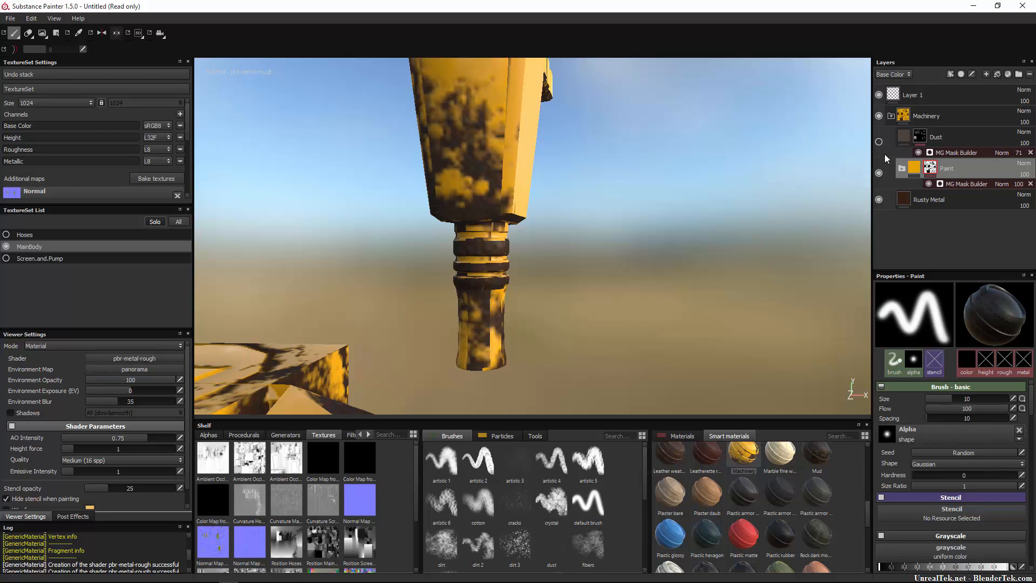
{"action": "left_click", "coordinate": [878, 140]}
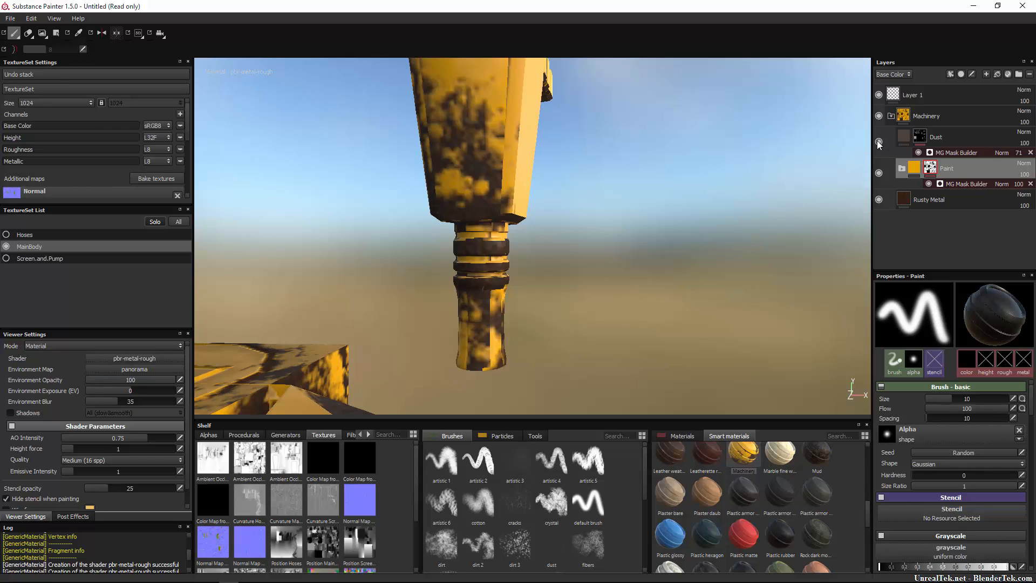
Try to paint on the nozzle, first with the Paint folder's MG Mask Builder selected and then with its mask selected.
{"action": "left_click", "coordinate": [926, 170]}
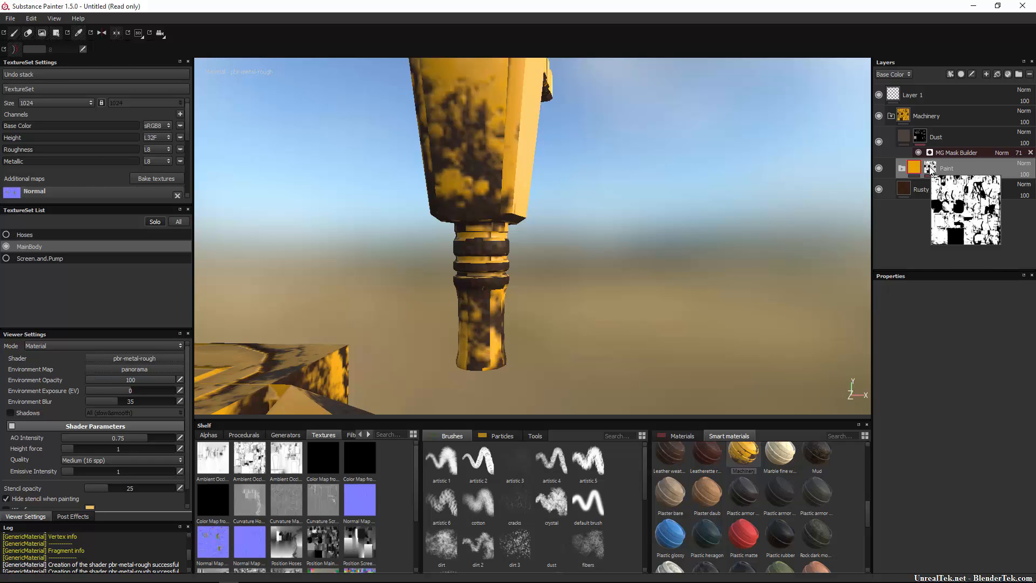
{"action": "left_click", "coordinate": [931, 169]}
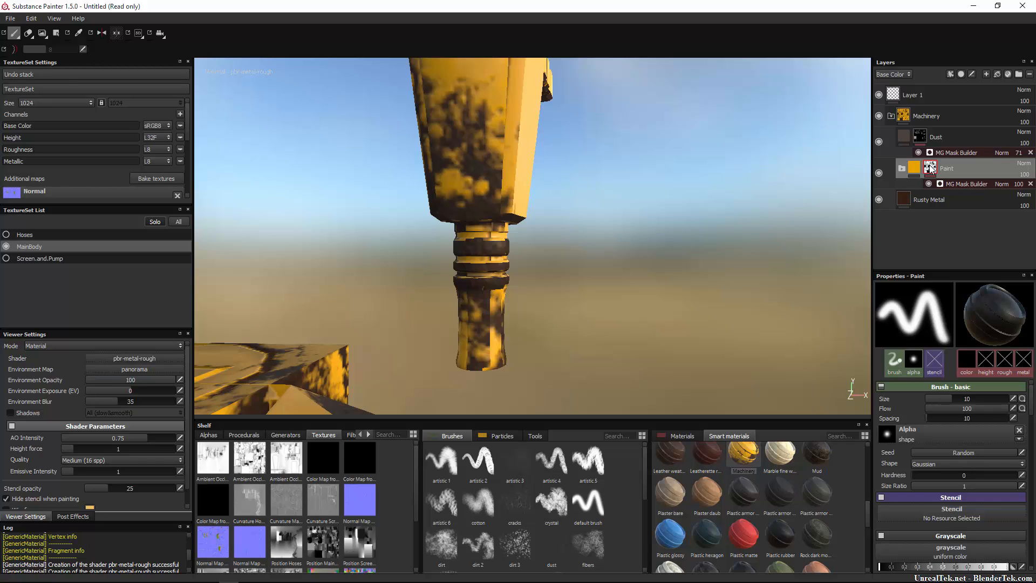
{"action": "left_click", "coordinate": [954, 181]}
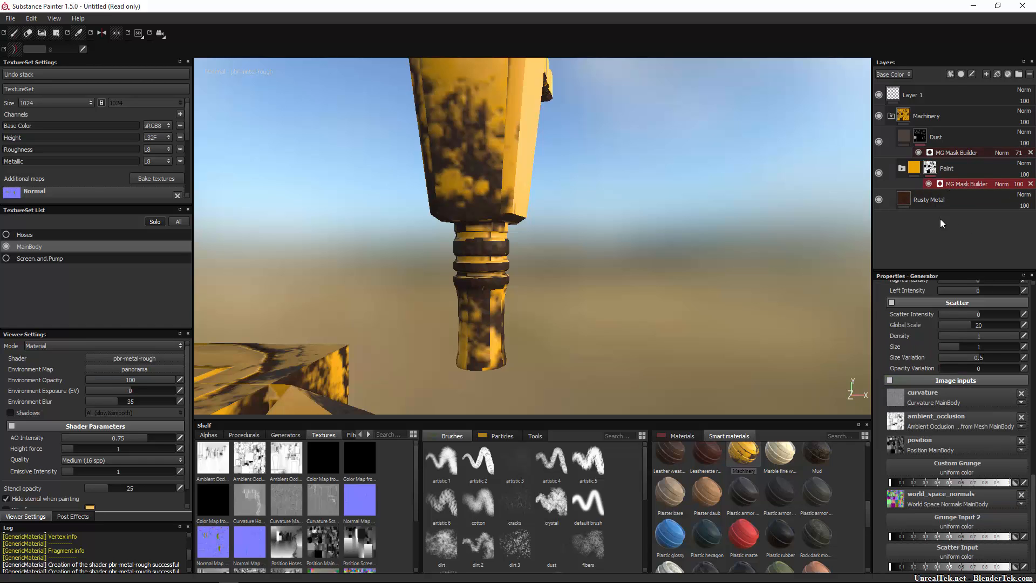
{"action": "left_click", "coordinate": [485, 251]}
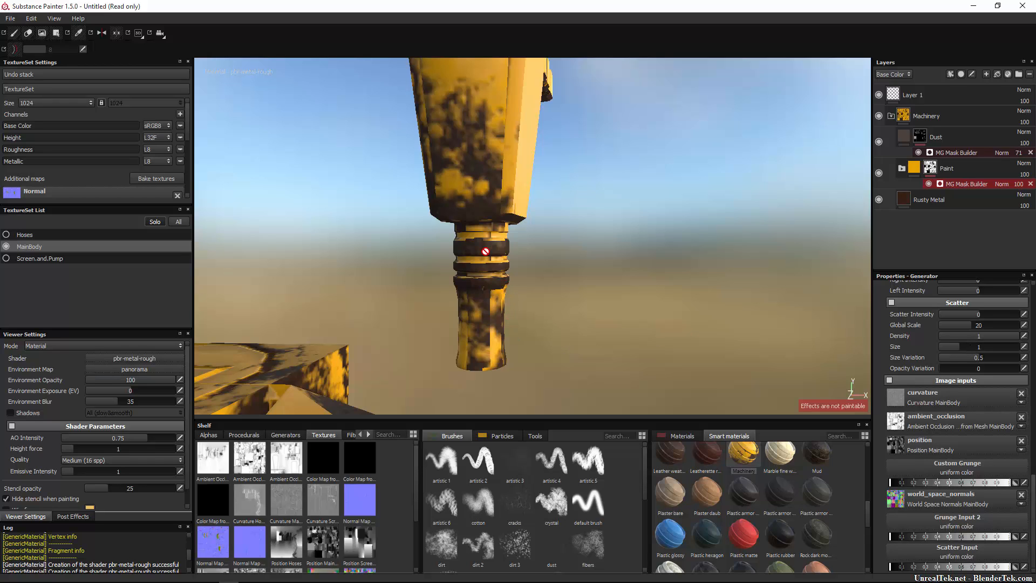
{"action": "left_click", "coordinate": [931, 172]}
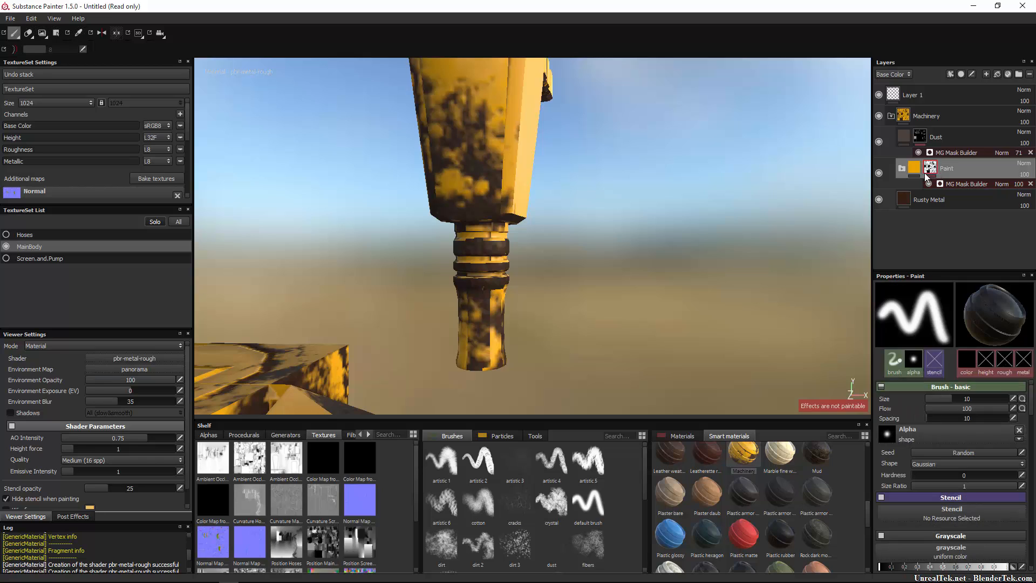
{"action": "left_click", "coordinate": [478, 281]}
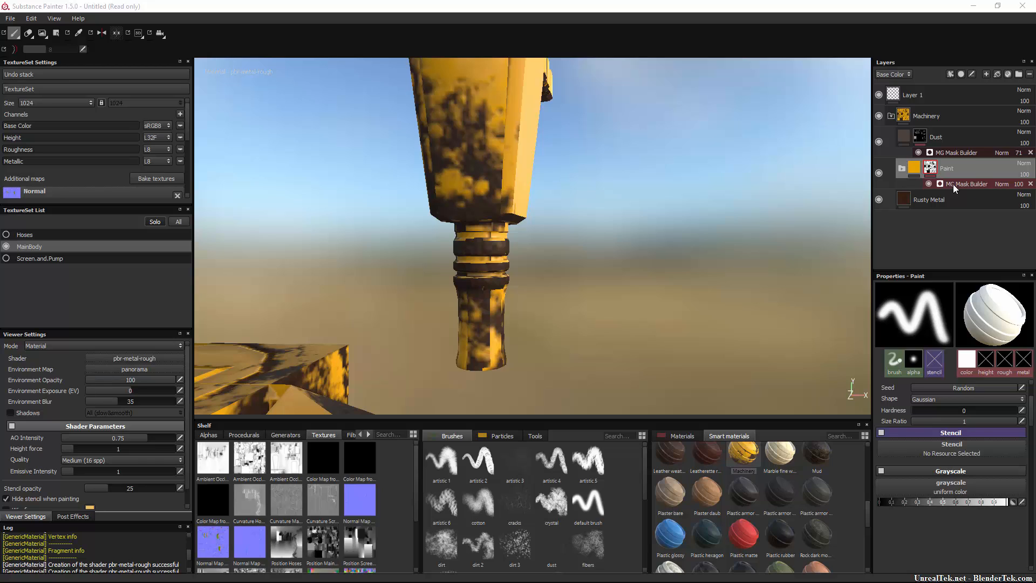
Erase the hand-painted strokes on the nozzle from the Paint mask with its MG Mask Builder temporarily turned off.
{"action": "left_click", "coordinate": [928, 183]}
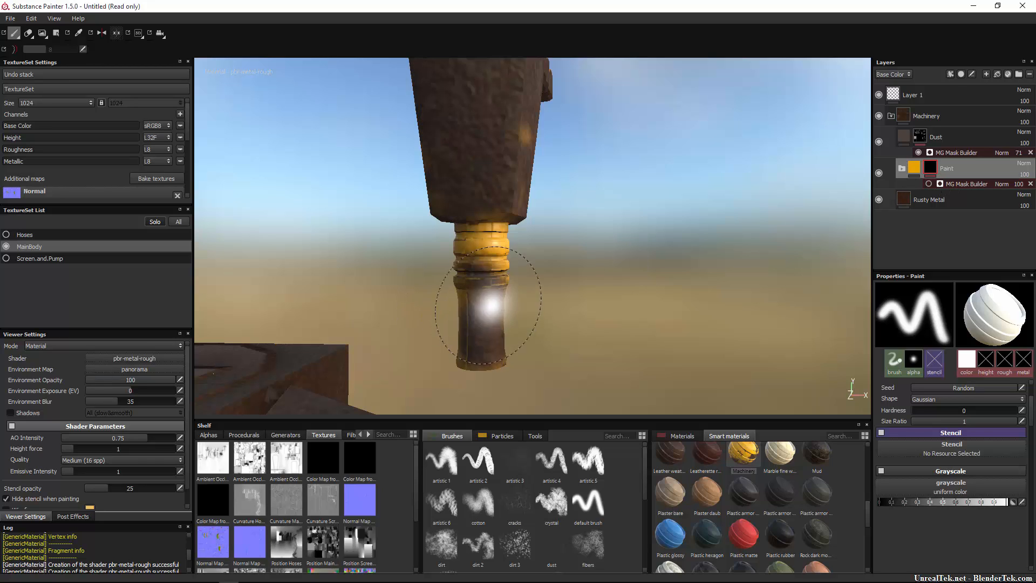
{"action": "left_click", "coordinate": [28, 33]}
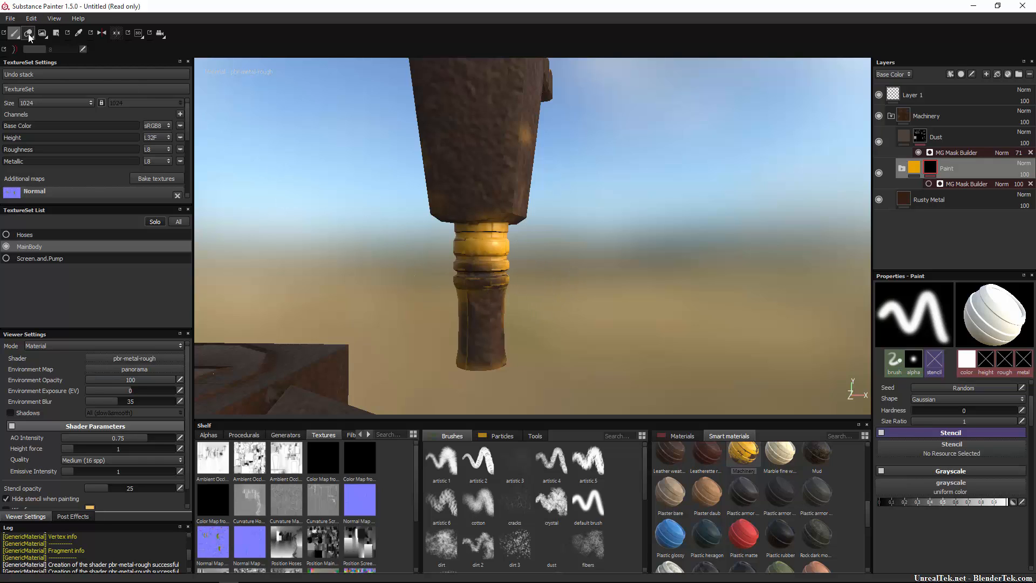
{"action": "left_click_drag", "start_coordinate": [480, 240], "coordinate": [488, 296]}
{"action": "left_click_drag", "start_coordinate": [521, 132], "coordinate": [555, 139]}
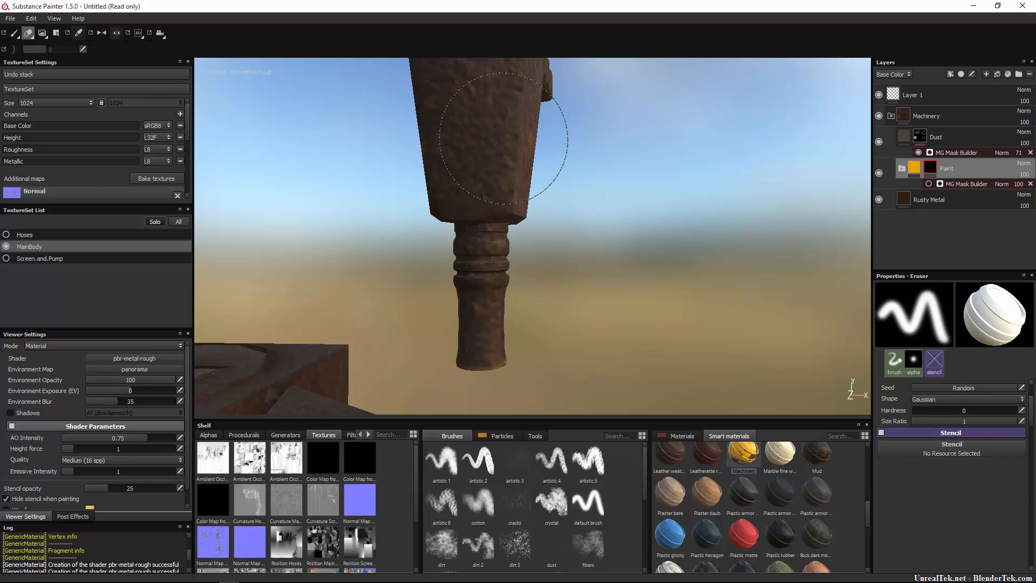
{"action": "left_click", "coordinate": [15, 33]}
{"action": "left_click", "coordinate": [928, 184]}
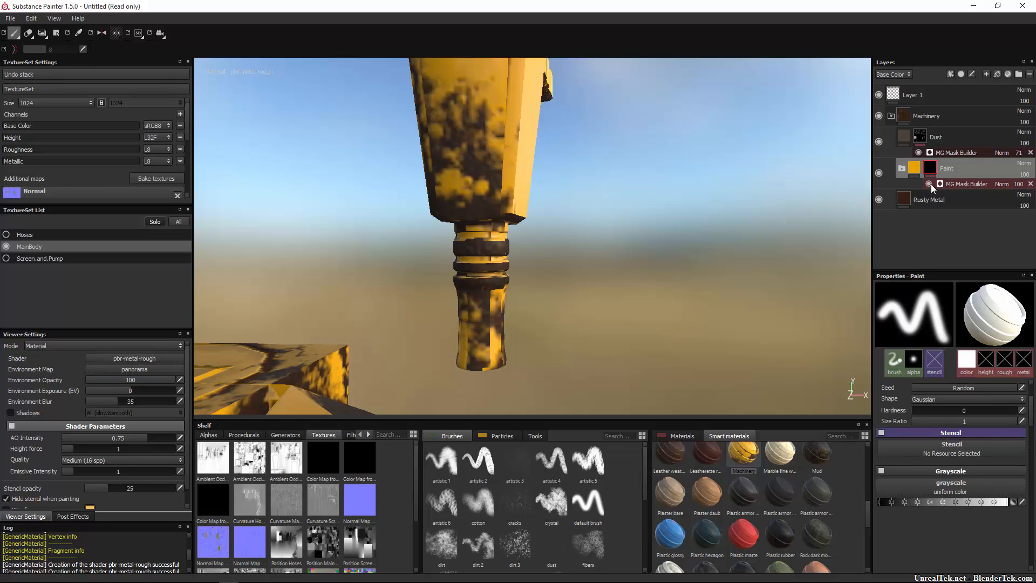
Add a paint effect to the Paint folder's mask and paint black over the nozzle's lower grip.
{"action": "right_click", "coordinate": [929, 169]}
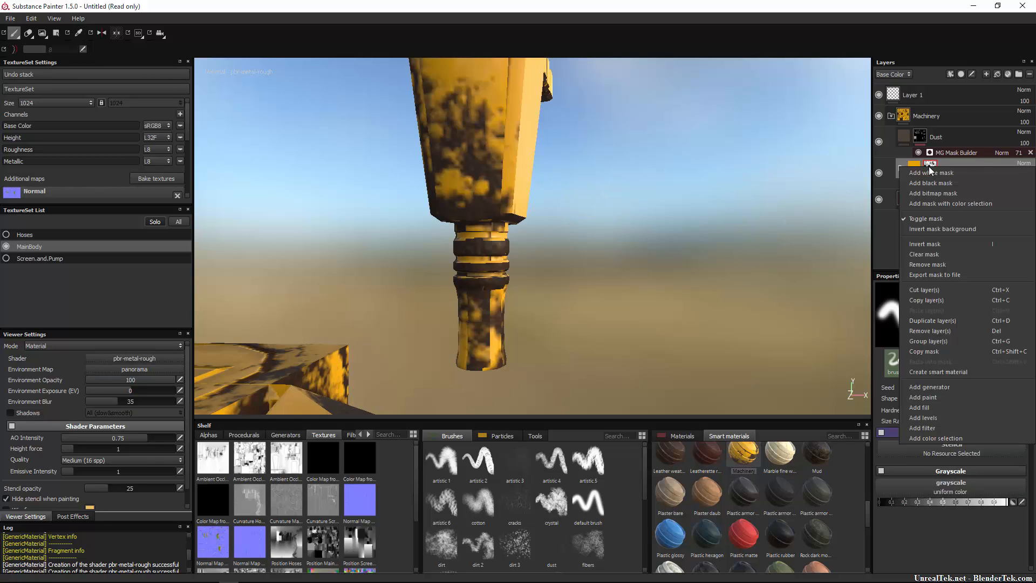
{"action": "left_click", "coordinate": [944, 398]}
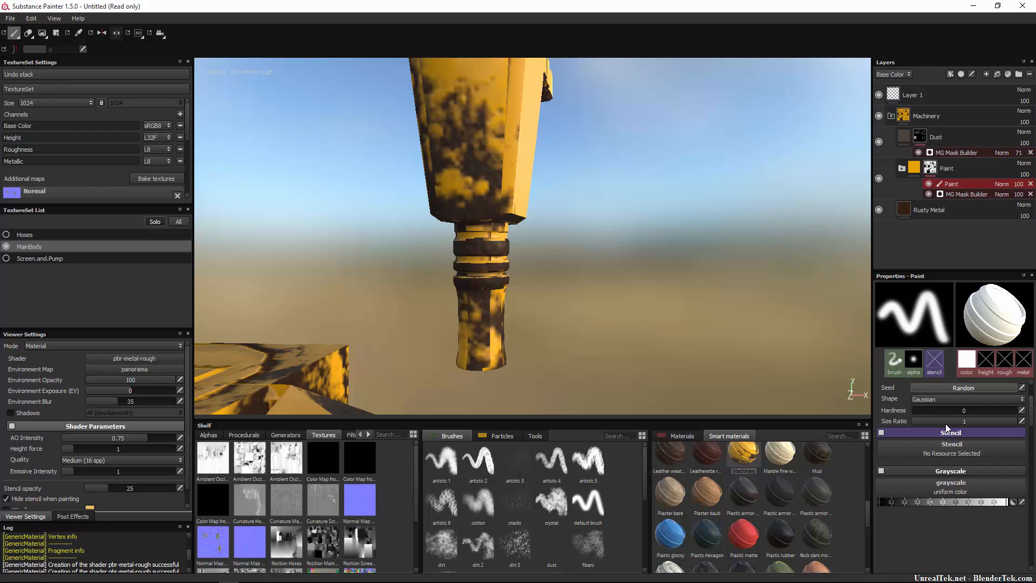
{"action": "mouse_move", "coordinate": [955, 504]}
{"action": "left_mouse_down"}
{"action": "mouse_move", "coordinate": [847, 502]}
{"action": "mouse_move", "coordinate": [1035, 519]}
{"action": "left_mouse_up"}
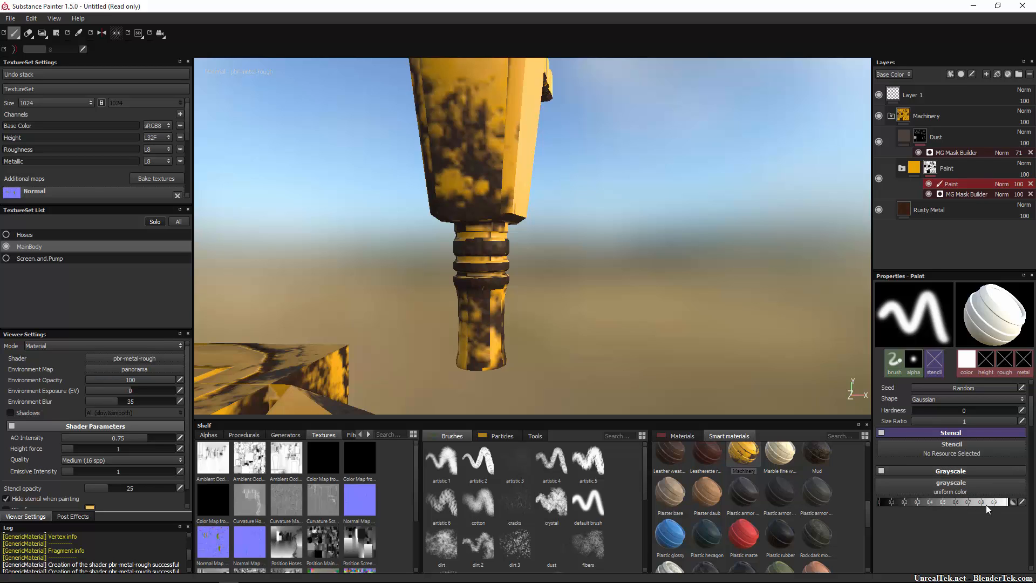
{"action": "left_click_drag", "start_coordinate": [992, 502], "coordinate": [866, 504]}
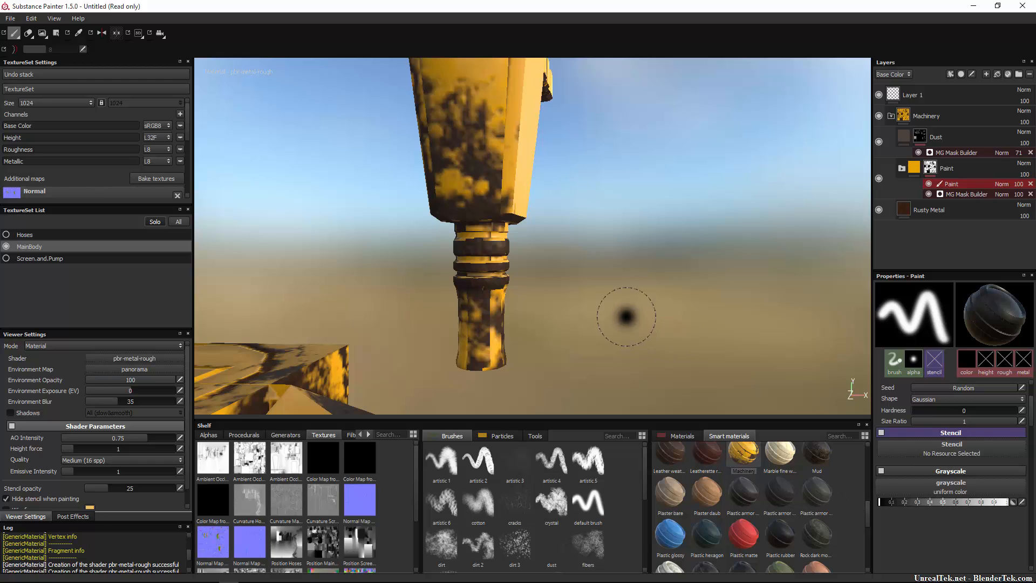
{"action": "mouse_move", "coordinate": [625, 317]}
{"action": "left_mouse_down"}
{"action": "mouse_move", "coordinate": [552, 337]}
{"action": "mouse_move", "coordinate": [441, 321]}
{"action": "mouse_move", "coordinate": [604, 335]}
{"action": "left_mouse_up"}
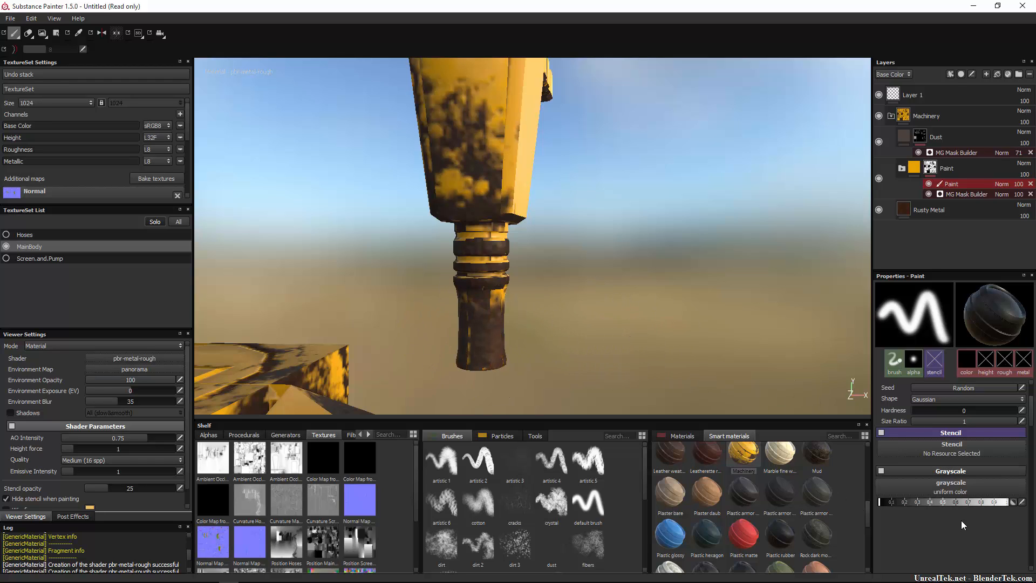
Try a white stroke across the nozzle's lower grip on the mask's paint effect, and undo it.
{"action": "left_click_drag", "start_coordinate": [918, 505], "coordinate": [1008, 504]}
{"action": "mouse_move", "coordinate": [436, 345]}
{"action": "left_mouse_down"}
{"action": "mouse_move", "coordinate": [630, 351]}
{"action": "mouse_move", "coordinate": [527, 345]}
{"action": "mouse_move", "coordinate": [504, 254]}
{"action": "mouse_move", "coordinate": [532, 254]}
{"action": "mouse_move", "coordinate": [578, 317]}
{"action": "left_mouse_up"}
{"action": "key", "text": "ctrl+z"}
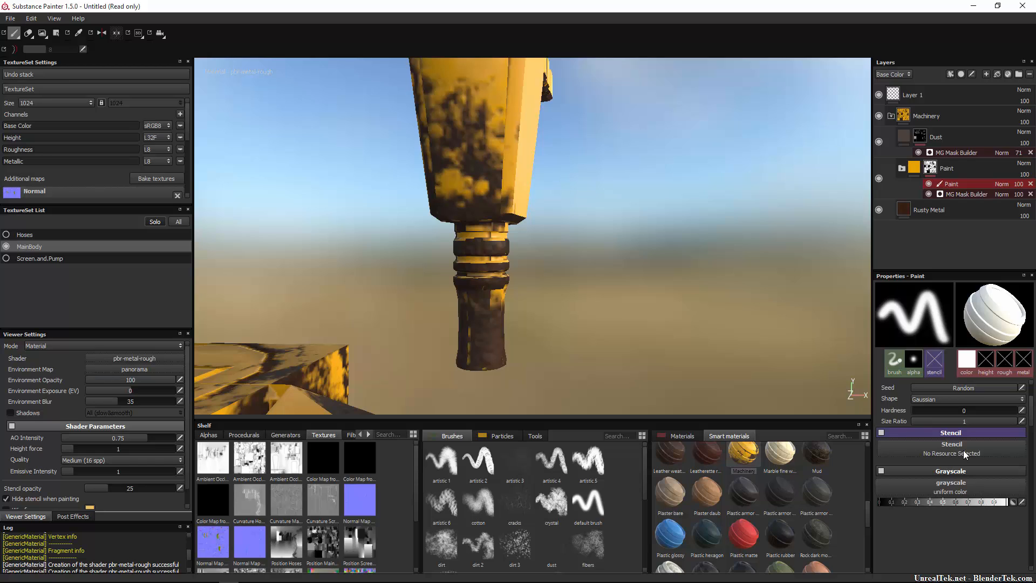
Review the Paint folder's fill, mask, MG Mask Builder and paint effect by selecting each one in turn.
{"action": "left_click", "coordinate": [917, 170]}
{"action": "left_click", "coordinate": [933, 170]}
{"action": "left_click", "coordinate": [956, 193]}
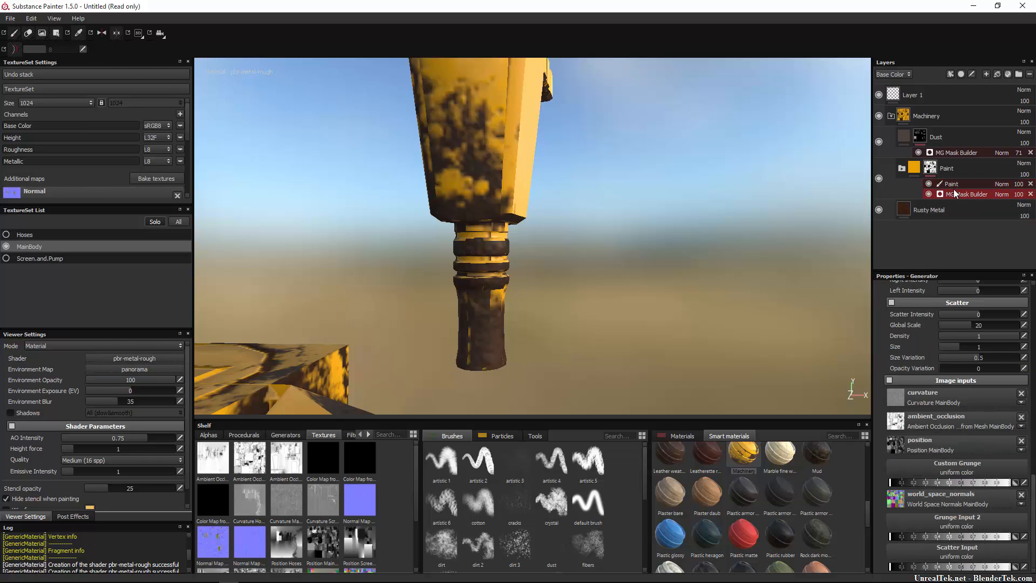
{"action": "left_click", "coordinate": [951, 182]}
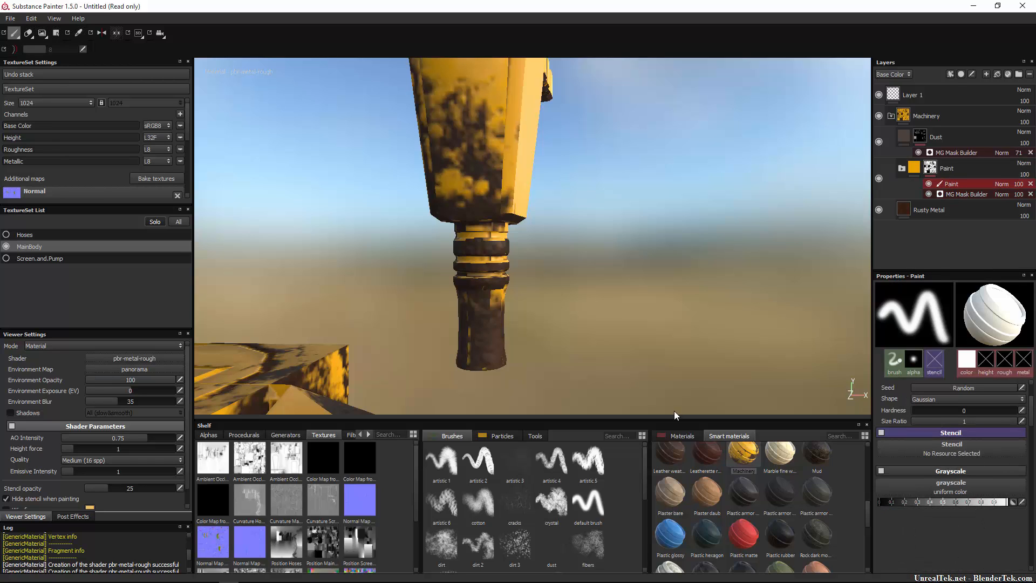
Set the paint effect's grayscale to black and paint out the remaining yellow around the nozzle's lower grip.
{"action": "left_click_drag", "start_coordinate": [1003, 505], "coordinate": [847, 504]}
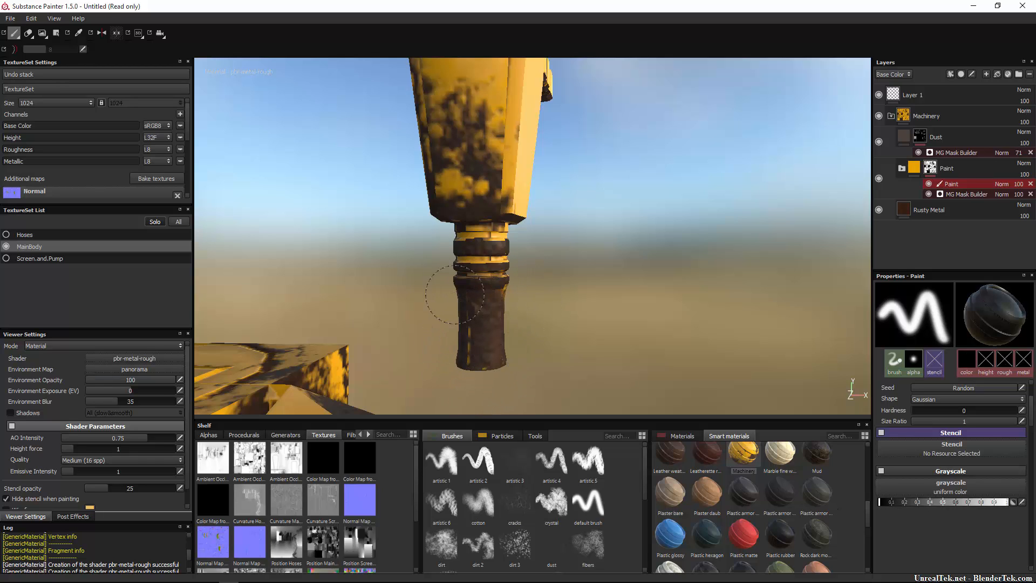
{"action": "left_click", "coordinate": [483, 316]}
{"action": "scroll", "coordinate": [474, 317], "scroll_direction": "up", "scroll_amount": 5}
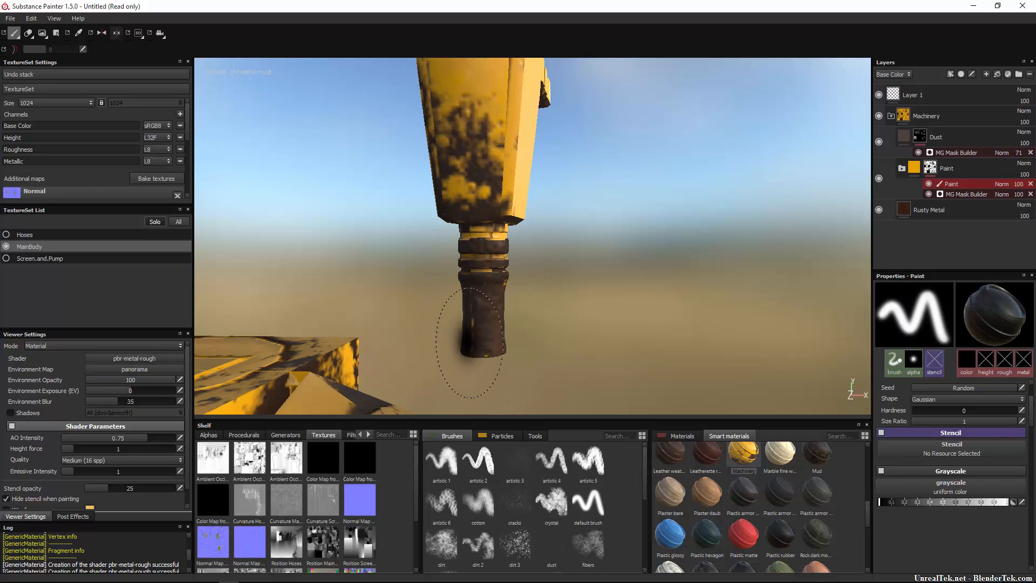
{"action": "middle_click_drag", "start_coordinate": [465, 319], "coordinate": [537, 230], "text": "alt"}
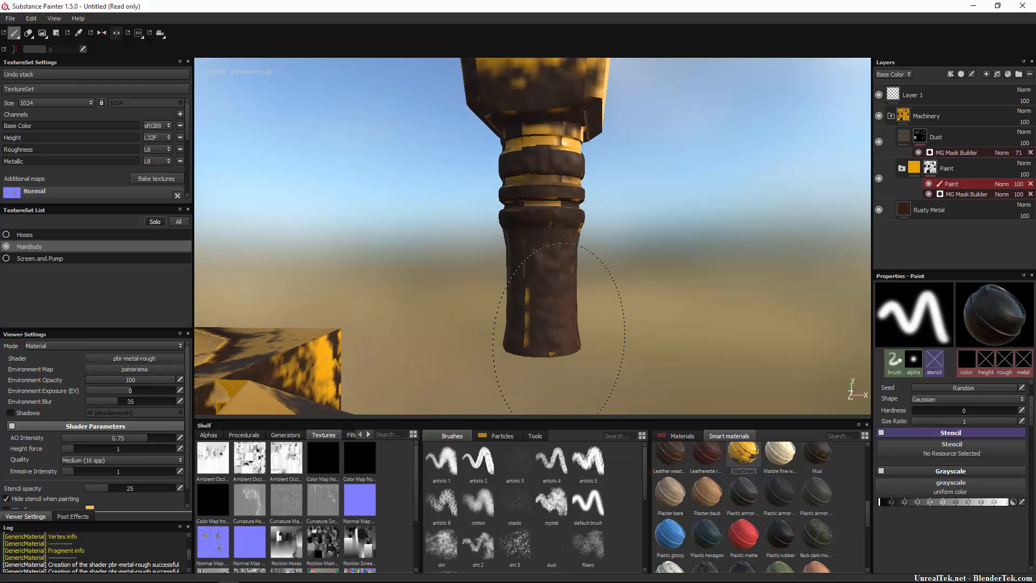
{"action": "mouse_move", "coordinate": [636, 312]}
{"action": "left_mouse_down", "text": "alt"}
{"action": "mouse_move", "coordinate": [462, 291]}
{"action": "mouse_move", "coordinate": [225, 236]}
{"action": "mouse_move", "coordinate": [397, 296]}
{"action": "left_mouse_up", "text": "alt"}
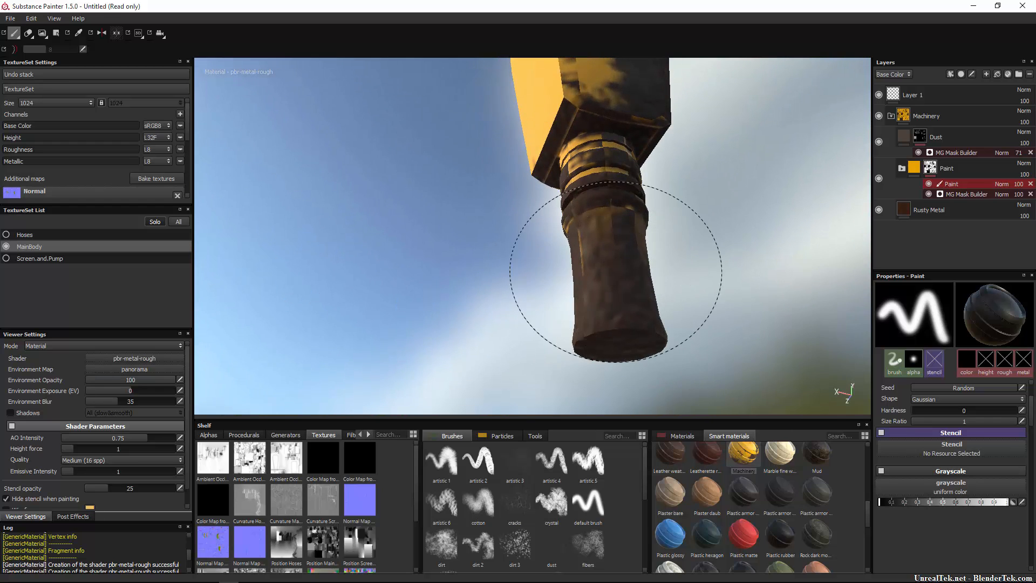
{"action": "left_click_drag", "start_coordinate": [606, 335], "coordinate": [678, 238], "text": "alt"}
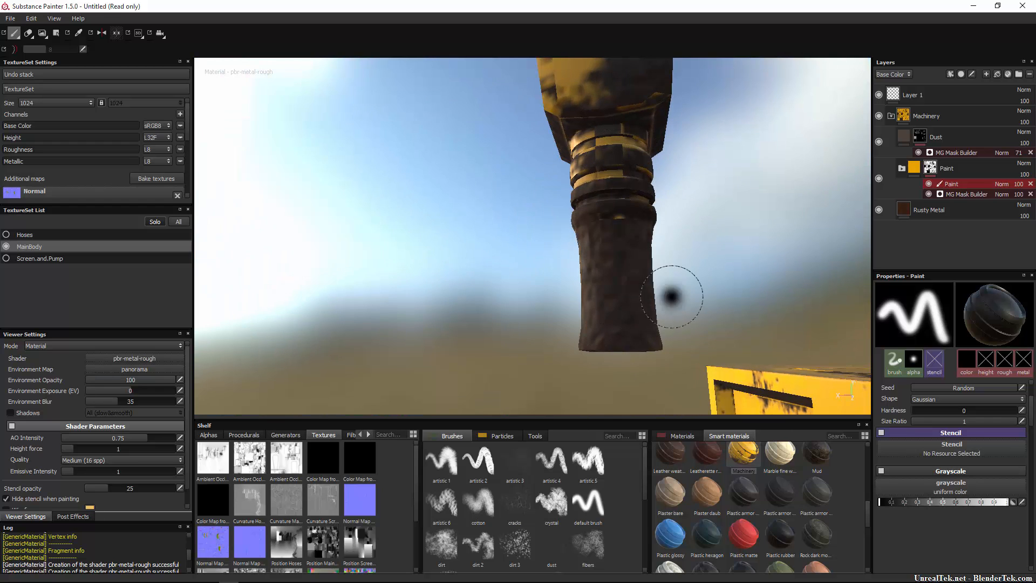
Set the brush spacing to 5 and the brush size to 17.04.
{"action": "left_click", "coordinate": [913, 358]}
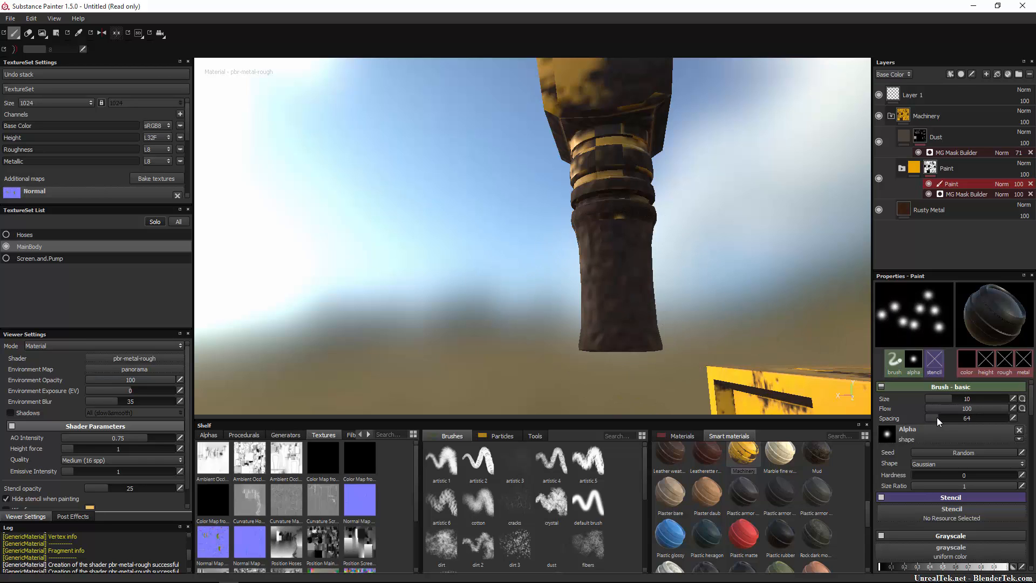
{"action": "left_click_drag", "start_coordinate": [938, 417], "coordinate": [909, 419]}
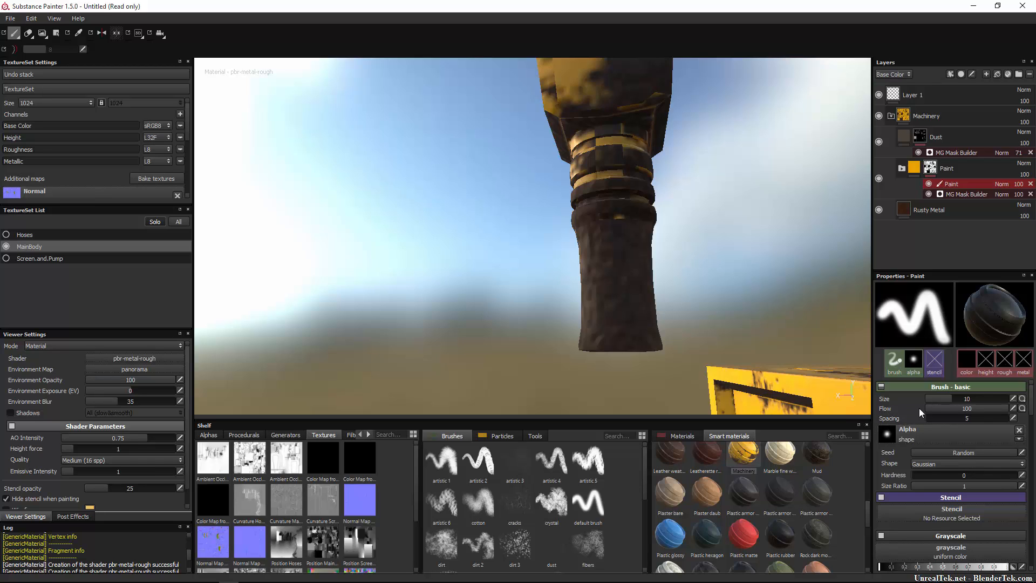
{"action": "mouse_move", "coordinate": [952, 399]}
{"action": "left_mouse_down"}
{"action": "mouse_move", "coordinate": [969, 400]}
{"action": "mouse_move", "coordinate": [958, 402]}
{"action": "left_mouse_up"}
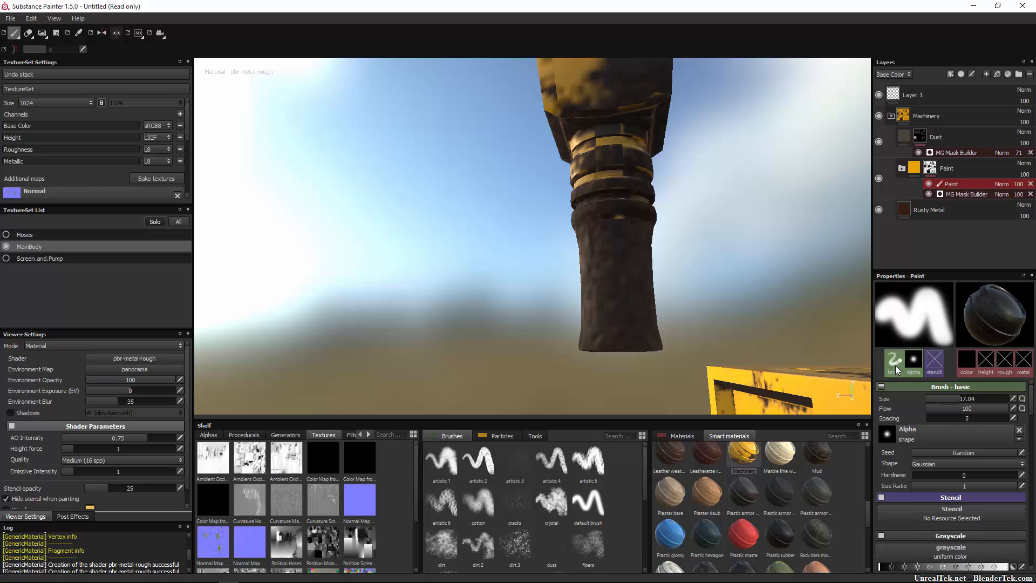
Keep the shape alpha for the brush, and set its shape to Disc with hardness 1.
{"action": "left_click", "coordinate": [1019, 440]}
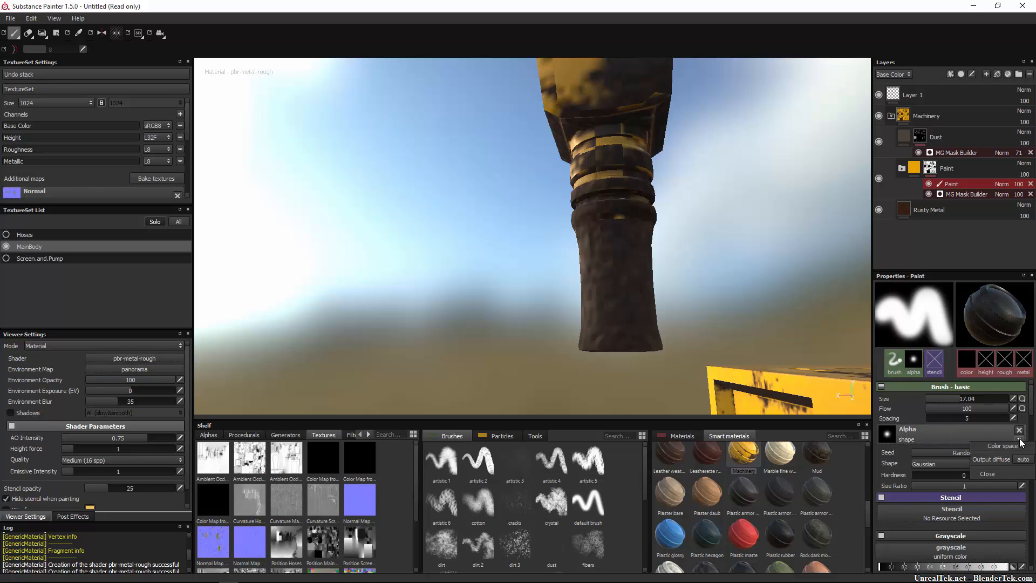
{"action": "left_click", "coordinate": [989, 474]}
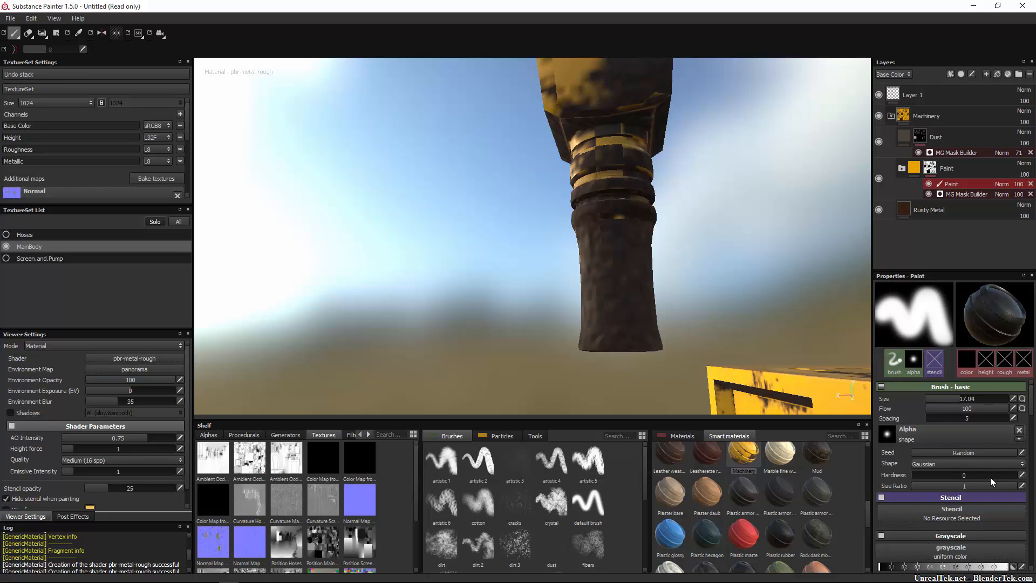
{"action": "left_click", "coordinate": [939, 438]}
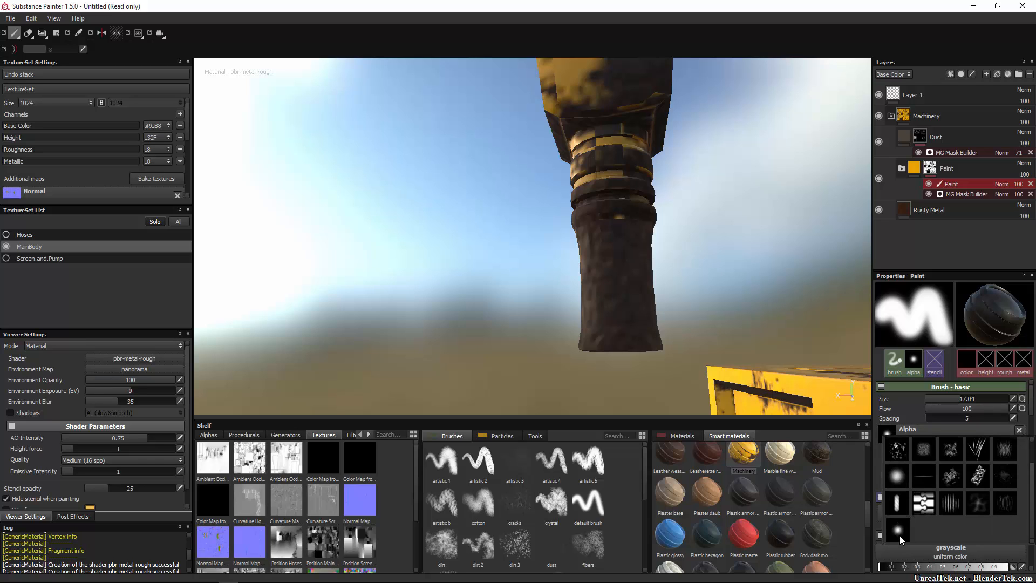
{"action": "left_click", "coordinate": [899, 533]}
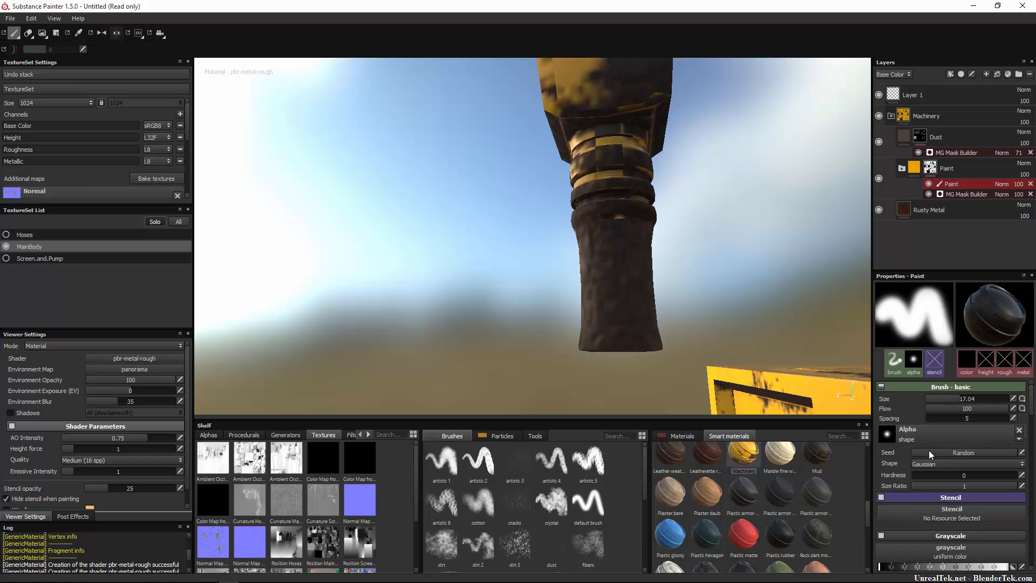
{"action": "left_click", "coordinate": [970, 464]}
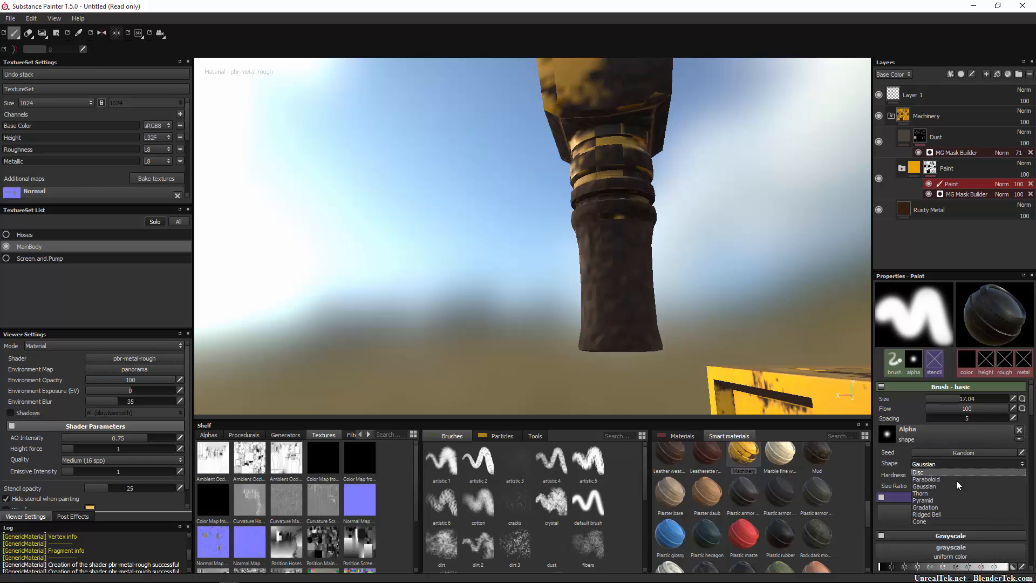
{"action": "left_click", "coordinate": [939, 472]}
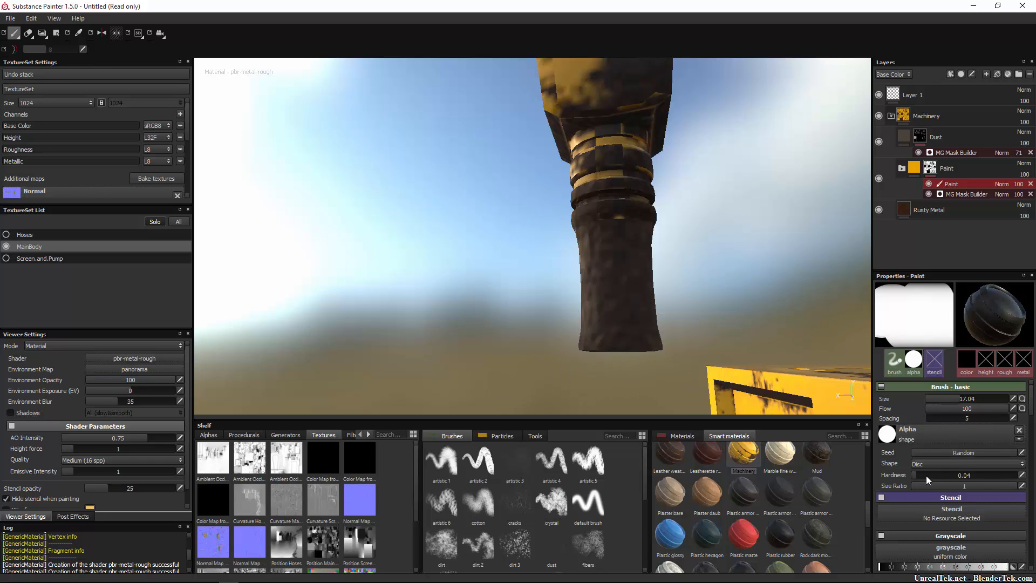
{"action": "left_click_drag", "start_coordinate": [926, 474], "coordinate": [1025, 476]}
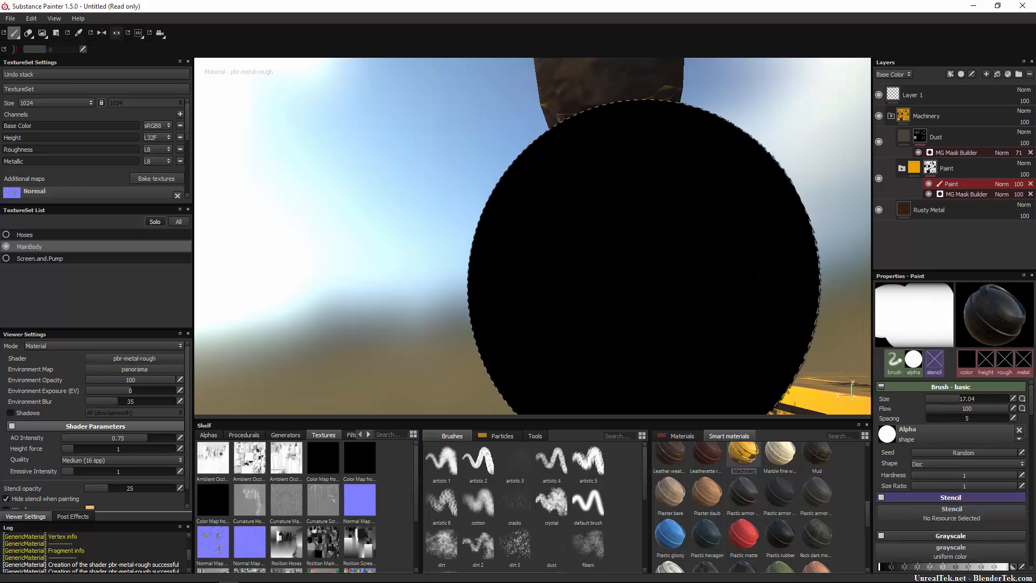
Try one black dab of the disc brush on the yellow pump body, and undo it.
{"action": "scroll", "coordinate": [635, 286], "scroll_direction": "down", "scroll_amount": 4}
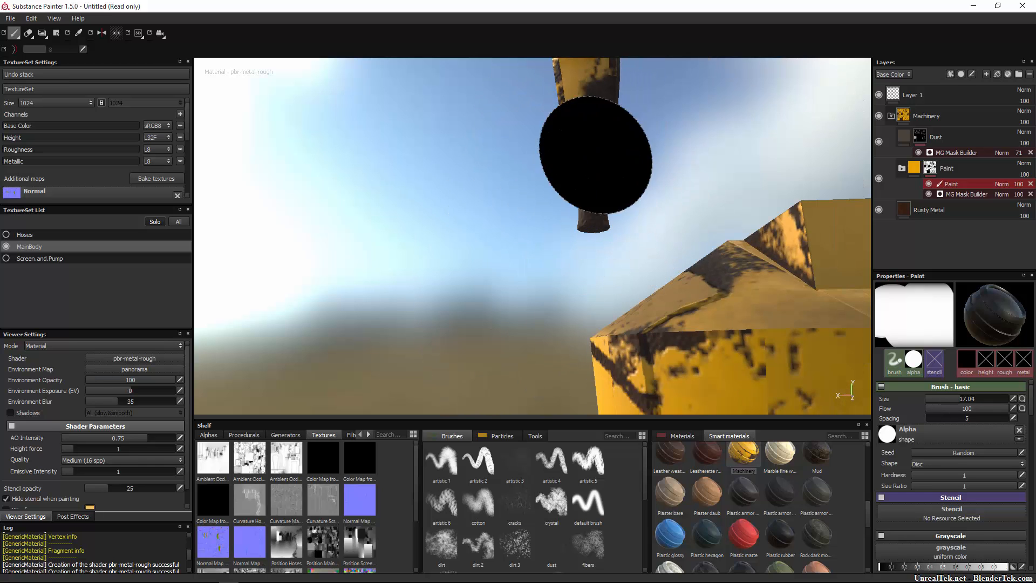
{"action": "left_click", "coordinate": [769, 369]}
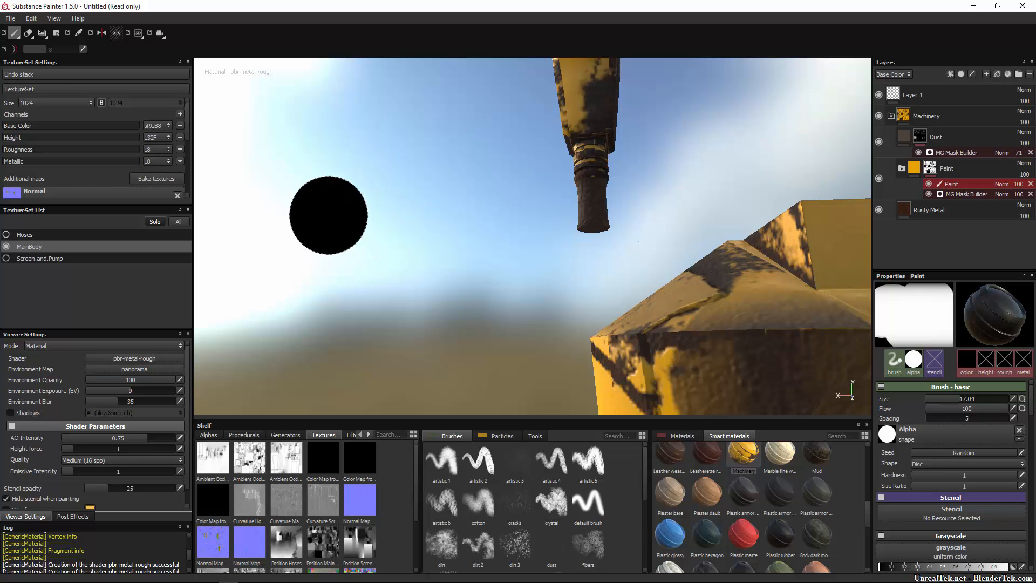
{"action": "key", "text": "ctrl+z"}
{"action": "scroll", "coordinate": [583, 205], "scroll_direction": "down", "scroll_amount": 3}
{"action": "scroll", "coordinate": [600, 201], "scroll_direction": "up", "scroll_amount": 6}
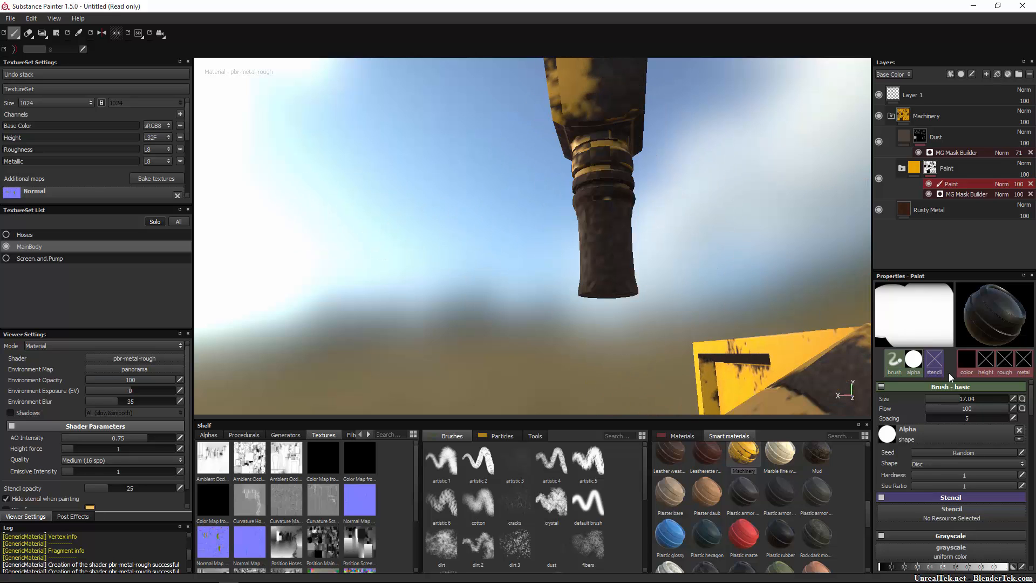
Set the brush size to 4.2 and paint out the yellow patches around the ribbed neck below the nozzle body in black.
{"action": "left_click", "coordinate": [955, 400]}
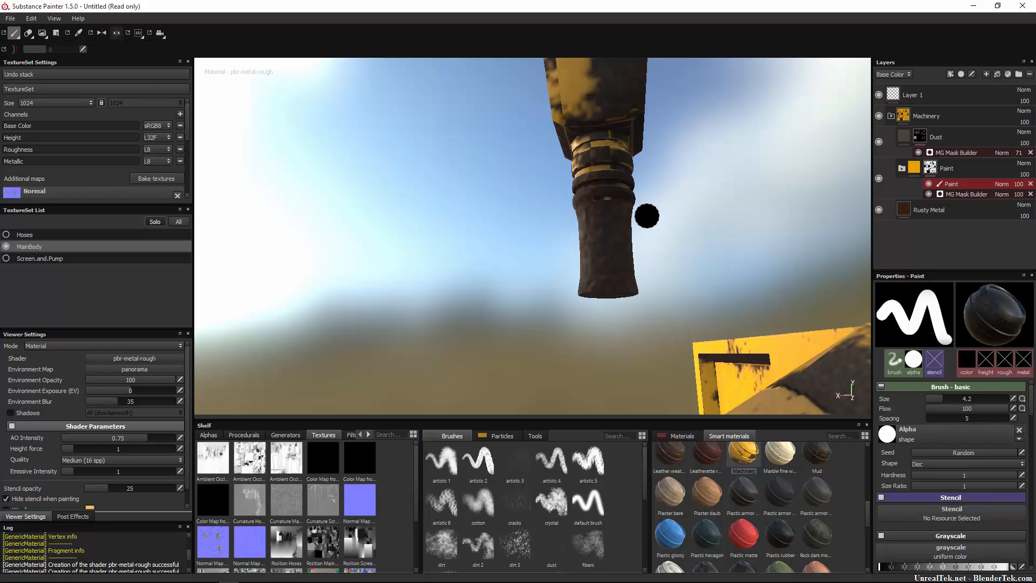
{"action": "mouse_move", "coordinate": [675, 216]}
{"action": "middle_mouse_down"}
{"action": "mouse_move", "coordinate": [686, 264]}
{"action": "mouse_move", "coordinate": [678, 300]}
{"action": "mouse_move", "coordinate": [683, 285]}
{"action": "mouse_move", "coordinate": [635, 275]}
{"action": "middle_mouse_up"}
{"action": "right_click_drag", "start_coordinate": [594, 273], "coordinate": [642, 288], "text": "alt"}
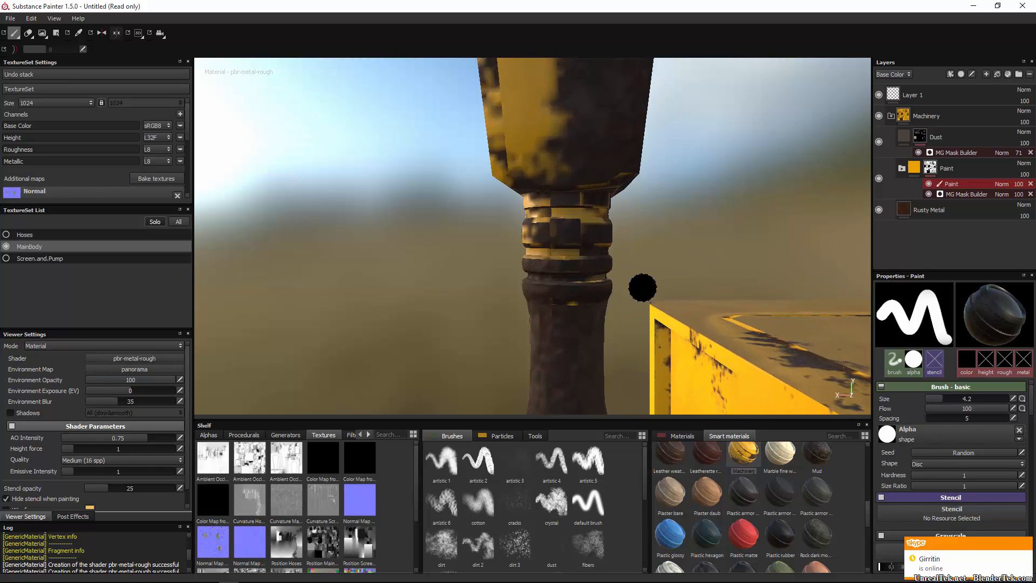
{"action": "middle_click_drag", "start_coordinate": [642, 288], "coordinate": [590, 259], "text": "alt"}
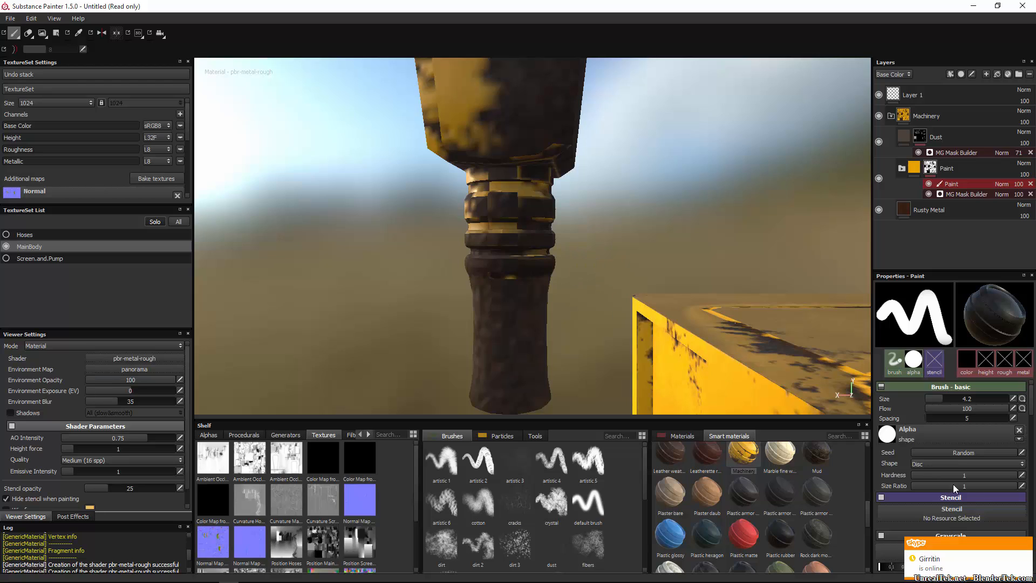
{"action": "left_click", "coordinate": [1027, 544]}
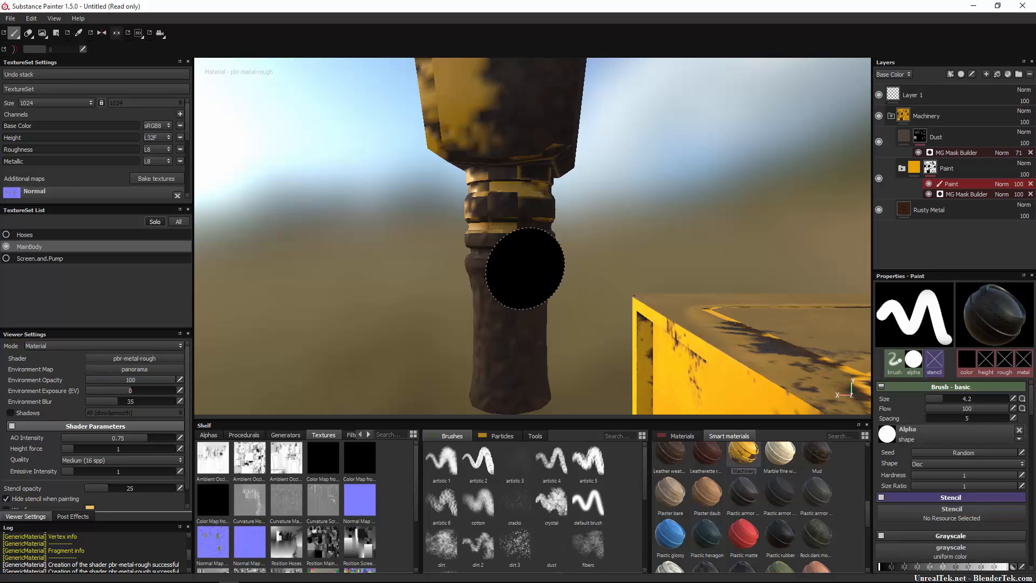
{"action": "mouse_move", "coordinate": [479, 236]}
{"action": "left_mouse_down"}
{"action": "mouse_move", "coordinate": [512, 220]}
{"action": "mouse_move", "coordinate": [481, 213]}
{"action": "mouse_move", "coordinate": [523, 217]}
{"action": "mouse_move", "coordinate": [480, 216]}
{"action": "mouse_move", "coordinate": [549, 238]}
{"action": "mouse_move", "coordinate": [335, 222]}
{"action": "mouse_move", "coordinate": [351, 221]}
{"action": "left_mouse_up"}
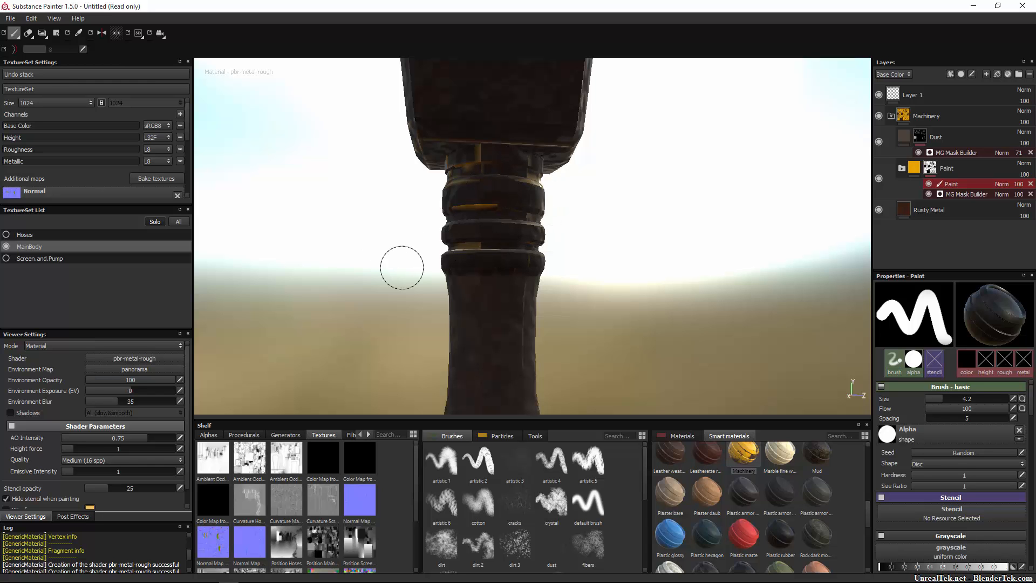
{"action": "left_click_drag", "start_coordinate": [422, 236], "coordinate": [428, 266], "text": "alt"}
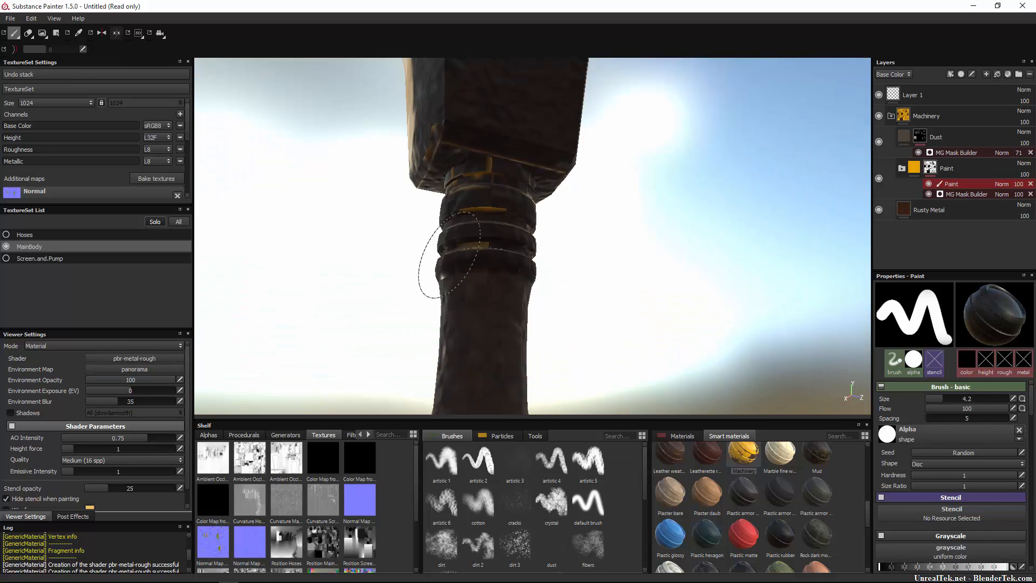
{"action": "mouse_move", "coordinate": [525, 273]}
{"action": "left_mouse_down", "text": "alt"}
{"action": "mouse_move", "coordinate": [342, 296]}
{"action": "mouse_move", "coordinate": [273, 323]}
{"action": "left_mouse_up", "text": "alt"}
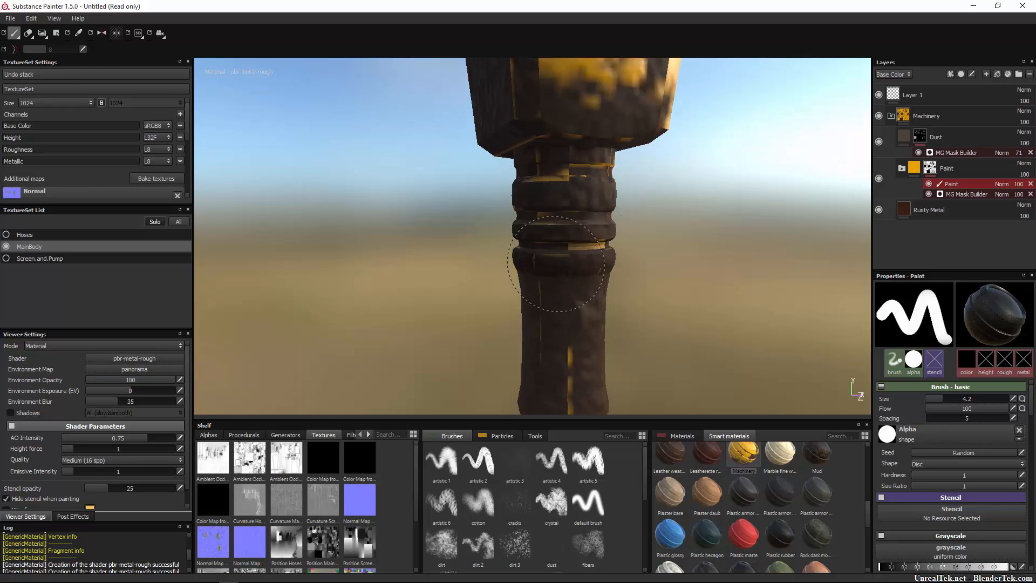
{"action": "left_click_drag", "start_coordinate": [556, 263], "coordinate": [499, 272], "text": "alt"}
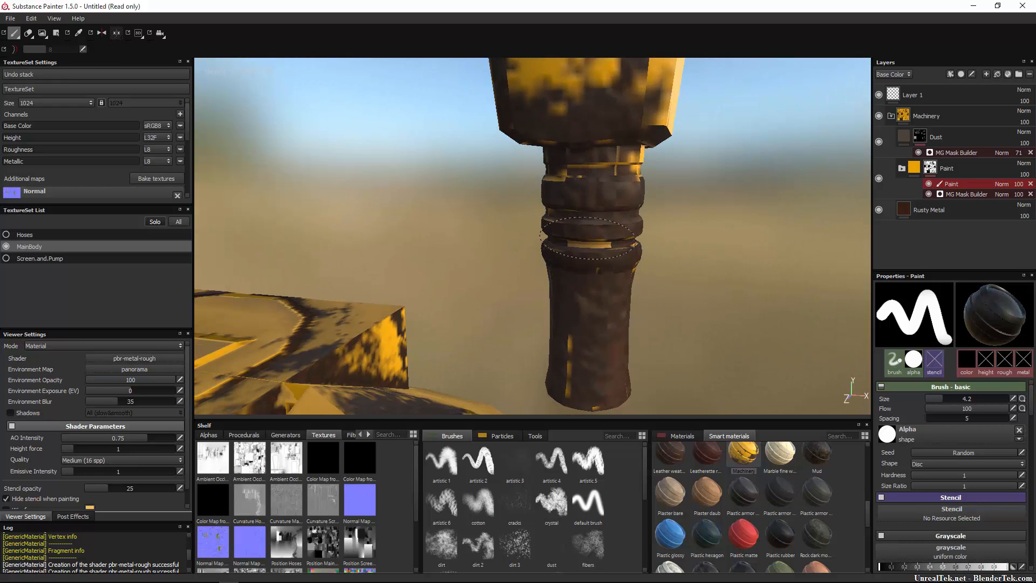
{"action": "left_click_drag", "start_coordinate": [554, 238], "coordinate": [619, 212], "text": "alt"}
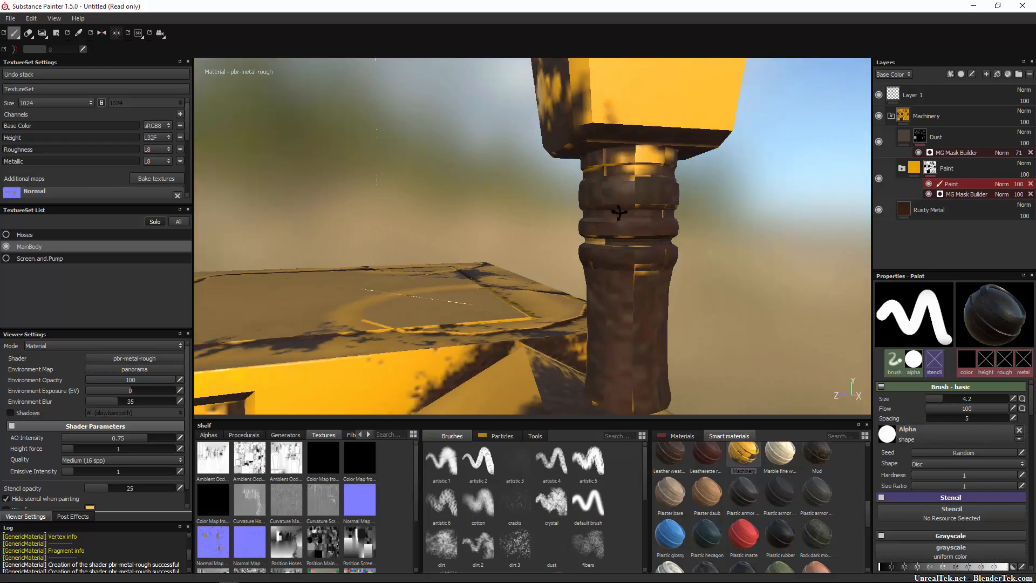
{"action": "mouse_move", "coordinate": [688, 216]}
{"action": "left_mouse_down", "text": "alt"}
{"action": "mouse_move", "coordinate": [576, 204]}
{"action": "mouse_move", "coordinate": [652, 200]}
{"action": "left_mouse_up", "text": "alt"}
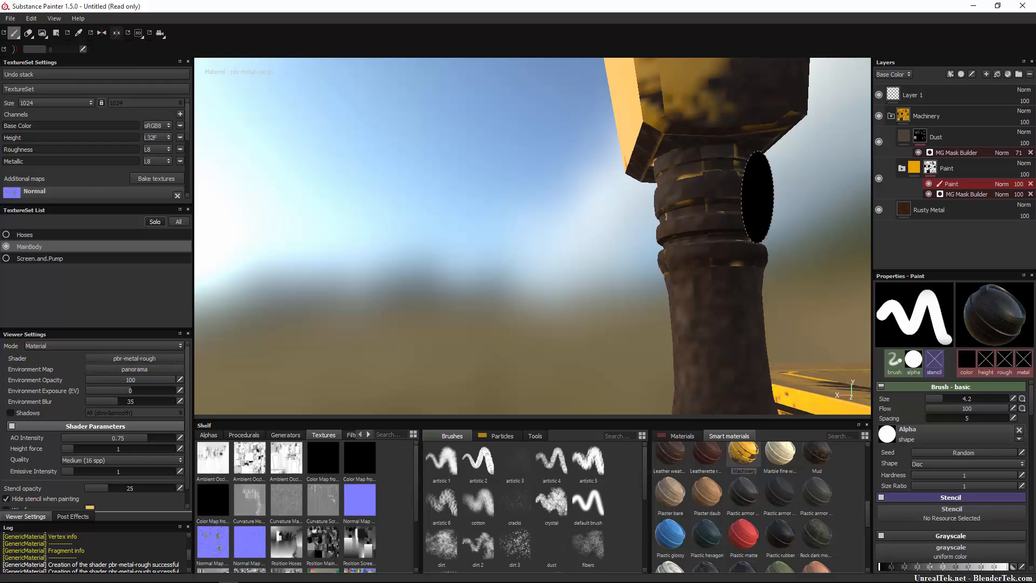
{"action": "left_click_drag", "start_coordinate": [648, 253], "coordinate": [670, 251], "text": "alt"}
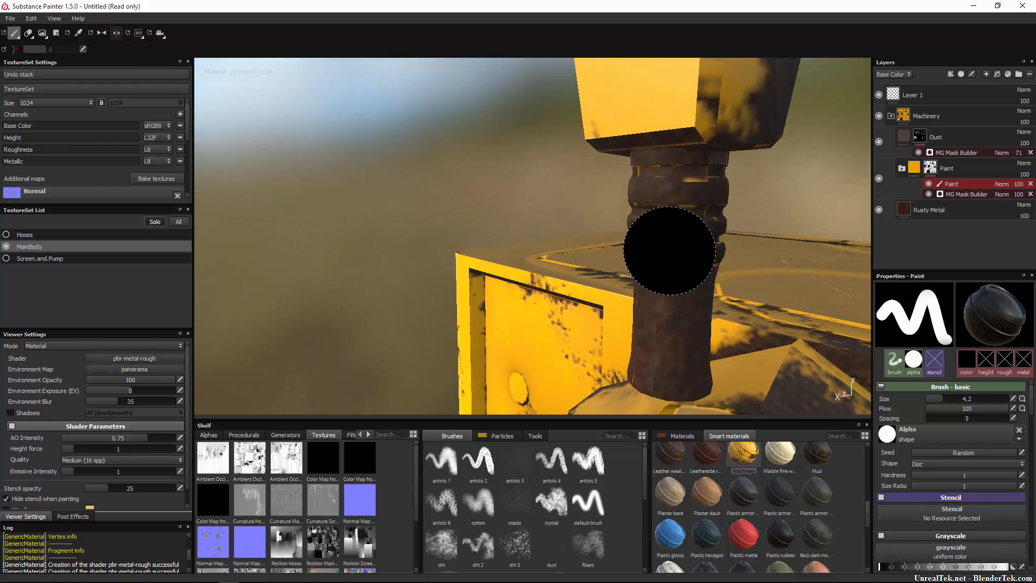
Reduce the brush size to 0.42 and compare the model with the Paint folder hidden and shown.
{"action": "right_click_drag", "start_coordinate": [670, 251], "coordinate": [668, 213], "text": "ctrl"}
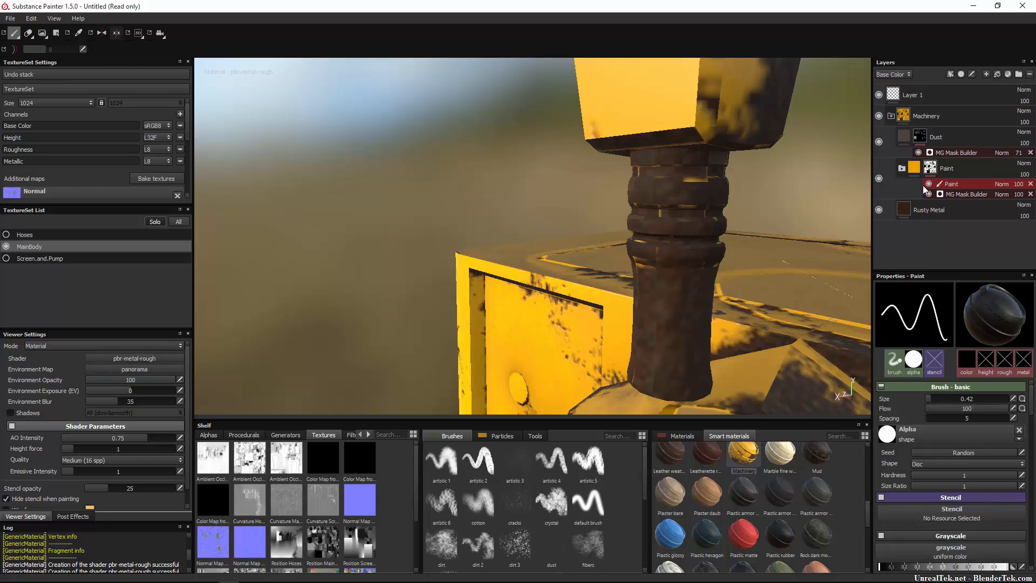
{"action": "left_click", "coordinate": [879, 179]}
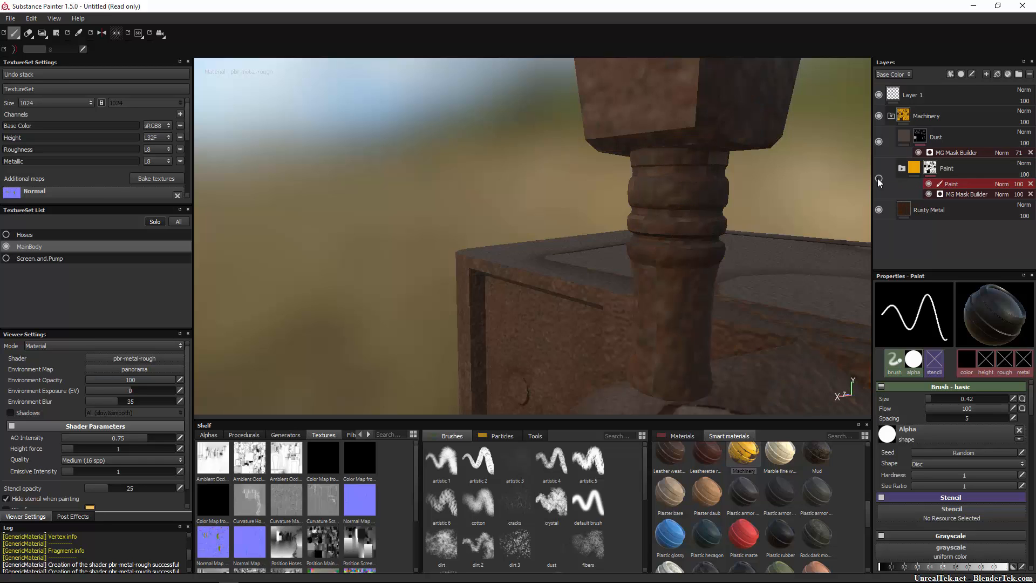
{"action": "left_click", "coordinate": [879, 178]}
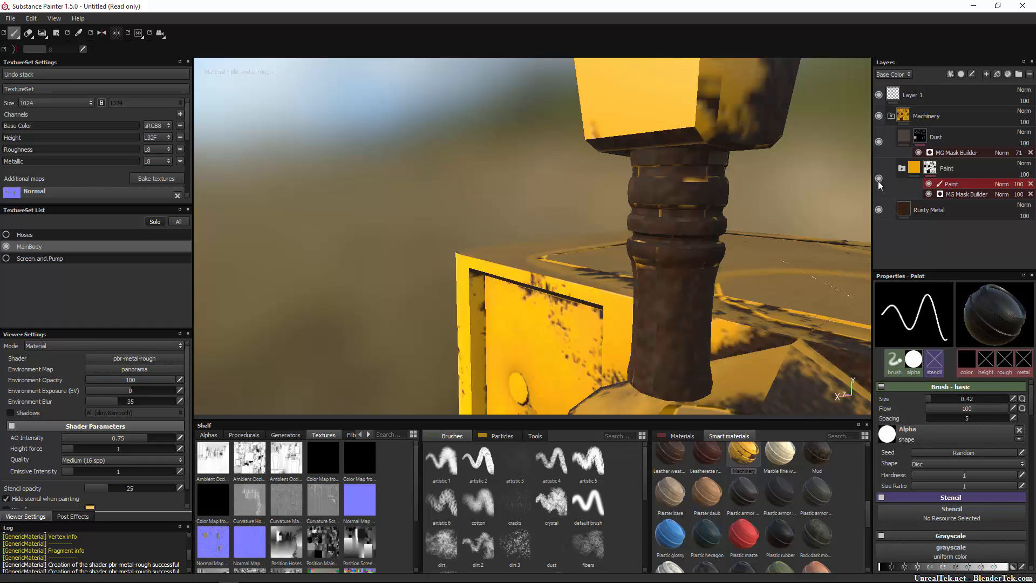
Show the 3D and 2D views side by side and activate the geometry decal fill tool with black as its color.
{"action": "left_click", "coordinate": [137, 34]}
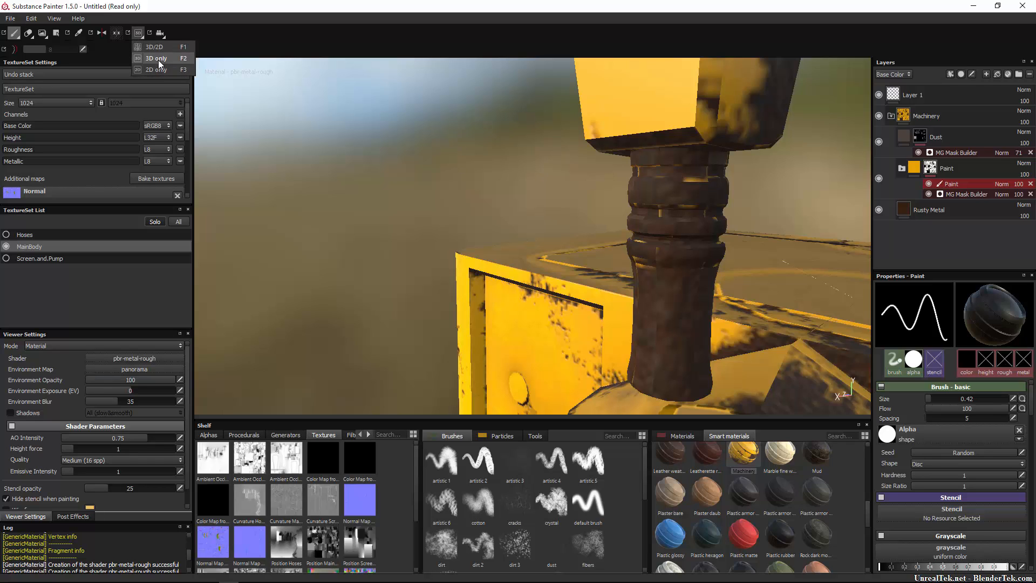
{"action": "left_click", "coordinate": [149, 47]}
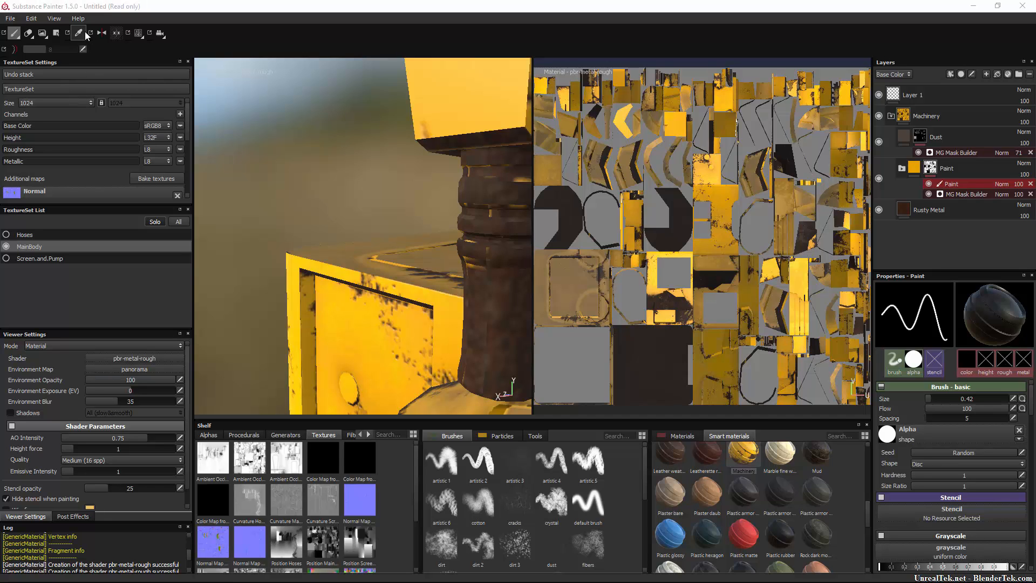
{"action": "left_click", "coordinate": [57, 33]}
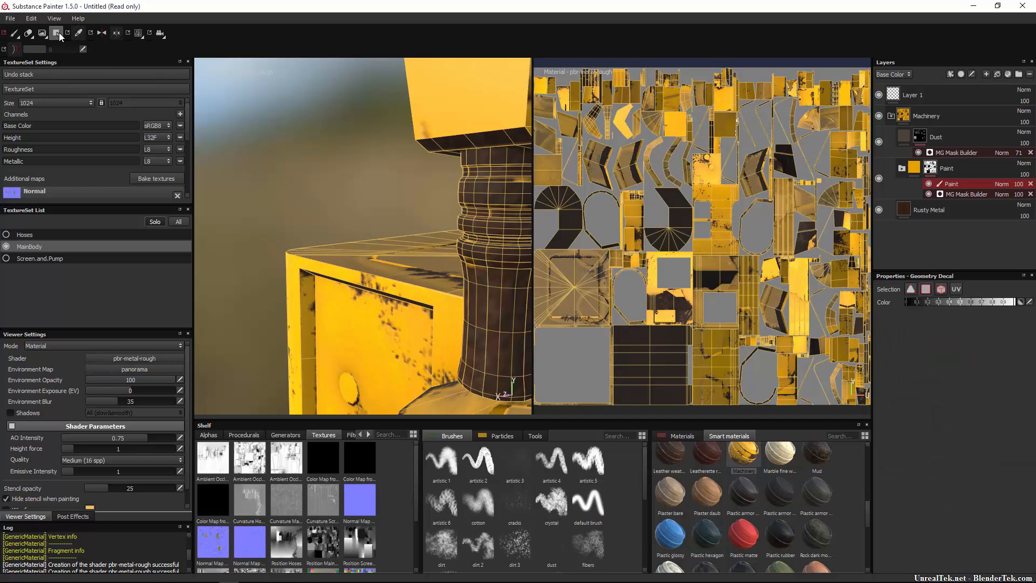
{"action": "right_click", "coordinate": [60, 34]}
{"action": "left_click", "coordinate": [57, 34]}
Fill the mesh faces on the near side of the nozzle's ribbed neck with black in the Paint mask.
{"action": "middle_click_drag", "start_coordinate": [410, 212], "coordinate": [327, 196], "text": "alt"}
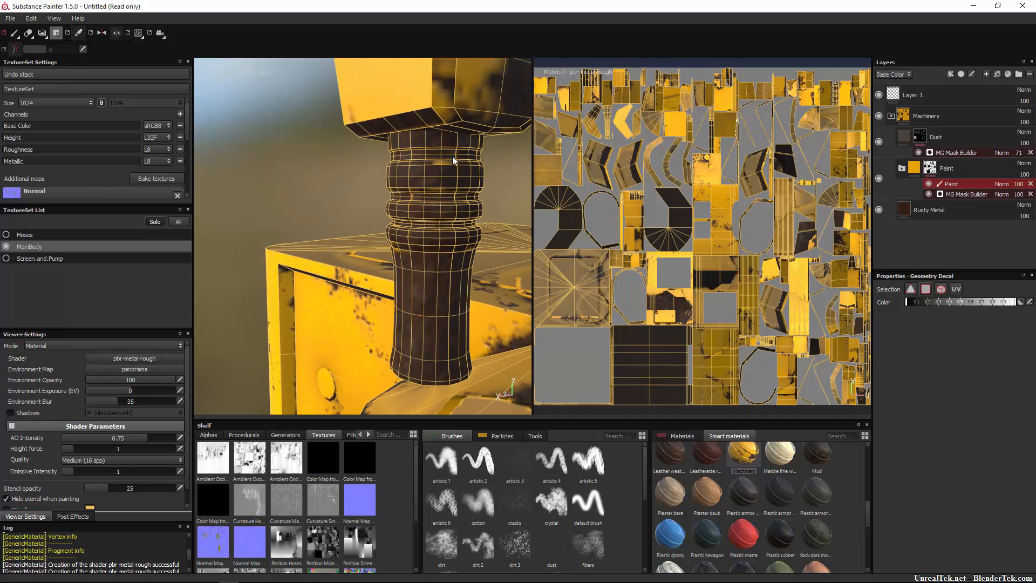
{"action": "scroll", "coordinate": [454, 162], "scroll_direction": "up", "scroll_amount": 2}
{"action": "scroll", "coordinate": [451, 151], "scroll_direction": "up", "scroll_amount": 2}
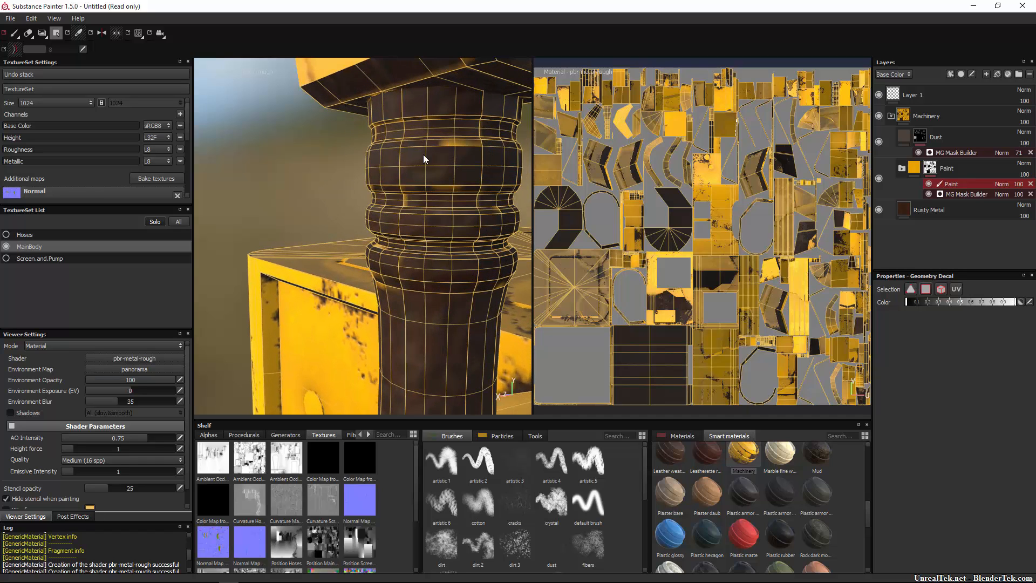
{"action": "right_click", "coordinate": [469, 131]}
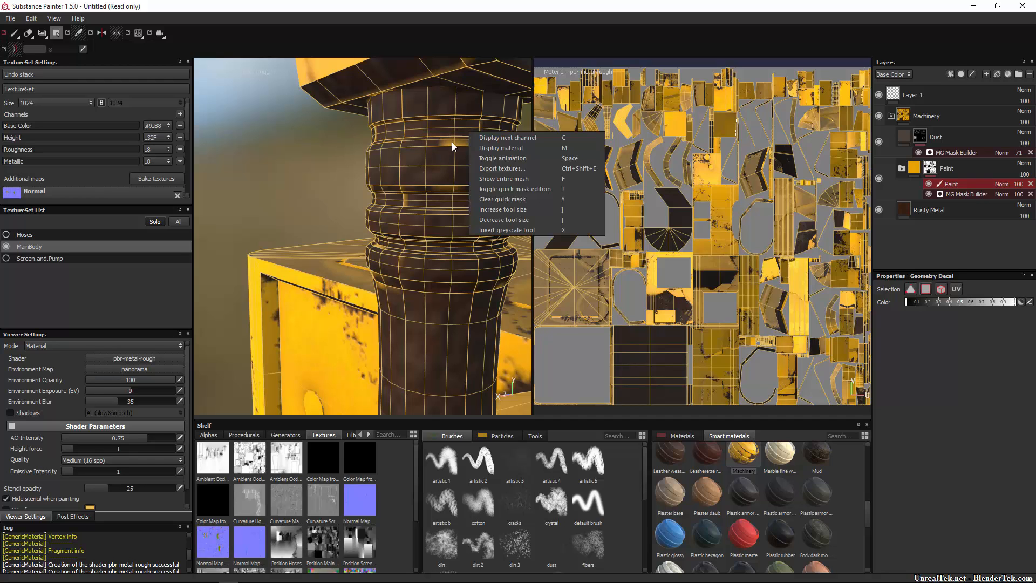
{"action": "right_click", "coordinate": [452, 141]}
{"action": "left_click", "coordinate": [449, 141]}
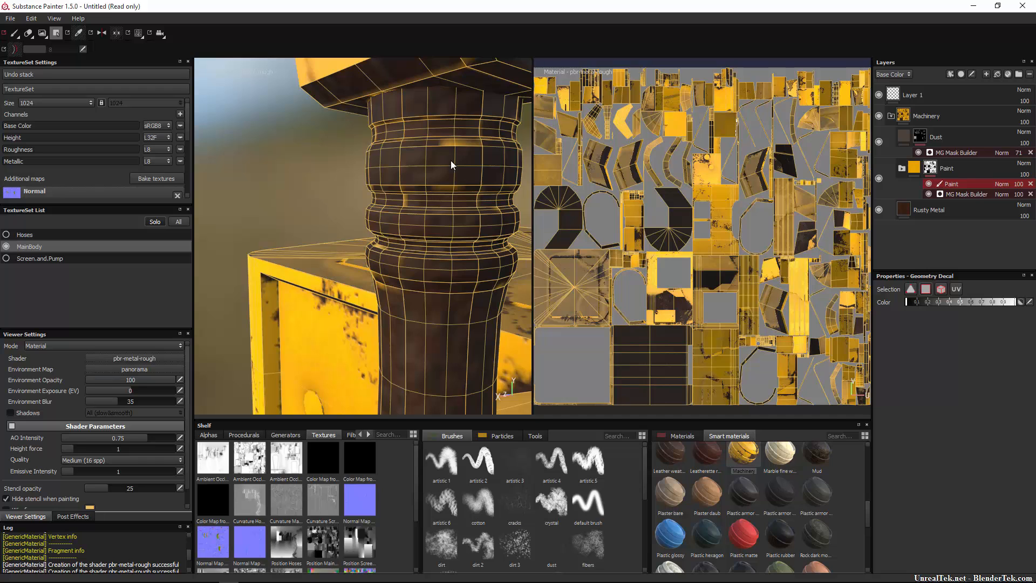
{"action": "left_click_drag", "start_coordinate": [447, 186], "coordinate": [504, 137], "text": "alt"}
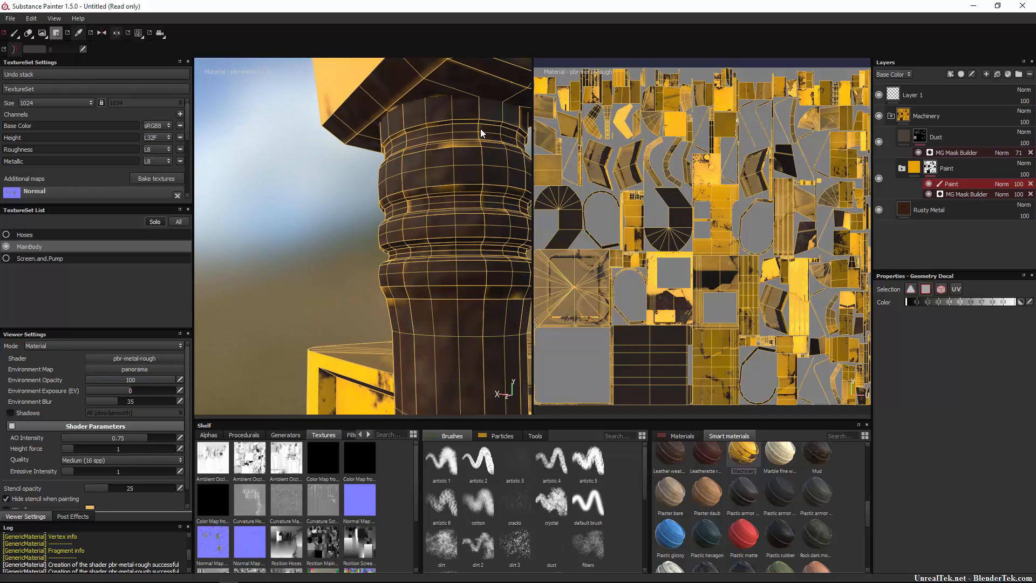
{"action": "left_click_drag", "start_coordinate": [511, 83], "coordinate": [421, 254]}
{"action": "middle_click_drag", "start_coordinate": [421, 254], "coordinate": [290, 250], "text": "alt"}
{"action": "left_click_drag", "start_coordinate": [434, 258], "coordinate": [322, 365]}
Fill the faces on the remaining sides of the ribbed neck and on the lower grip with black.
{"action": "left_click_drag", "start_coordinate": [453, 274], "coordinate": [275, 272], "text": "alt"}
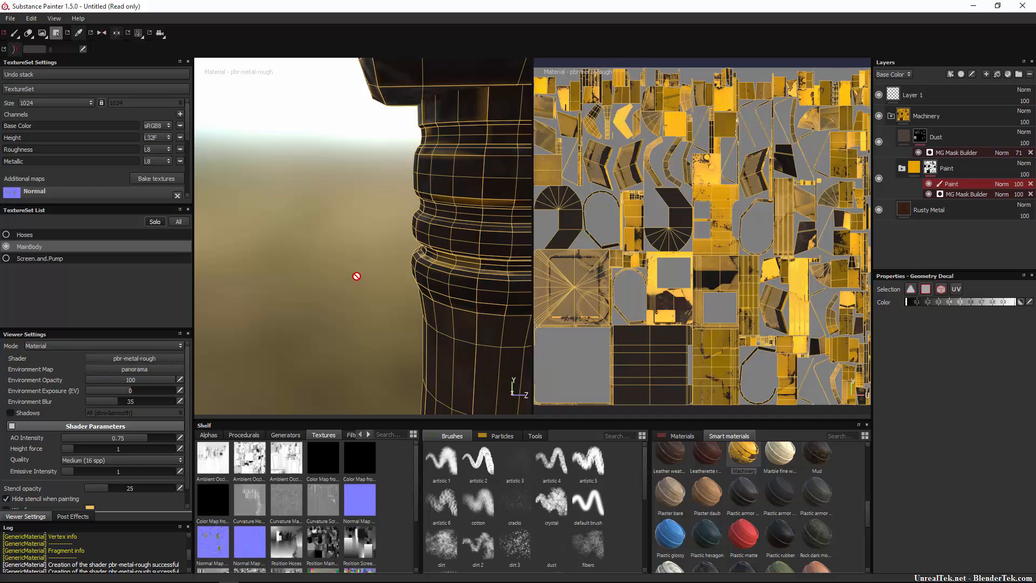
{"action": "middle_click_drag", "start_coordinate": [356, 267], "coordinate": [299, 268], "text": "alt"}
{"action": "middle_click_drag", "start_coordinate": [503, 136], "coordinate": [506, 151], "text": "alt"}
{"action": "left_click_drag", "start_coordinate": [517, 126], "coordinate": [246, 381]}
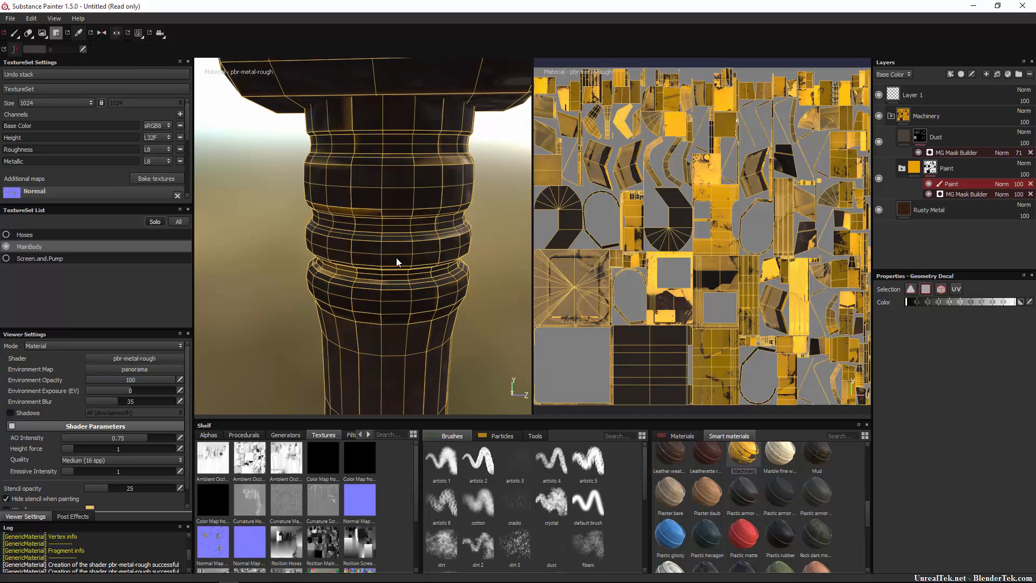
{"action": "middle_click_drag", "start_coordinate": [270, 350], "coordinate": [277, 261], "text": "alt"}
{"action": "right_click_drag", "start_coordinate": [277, 261], "coordinate": [465, 164], "text": "alt"}
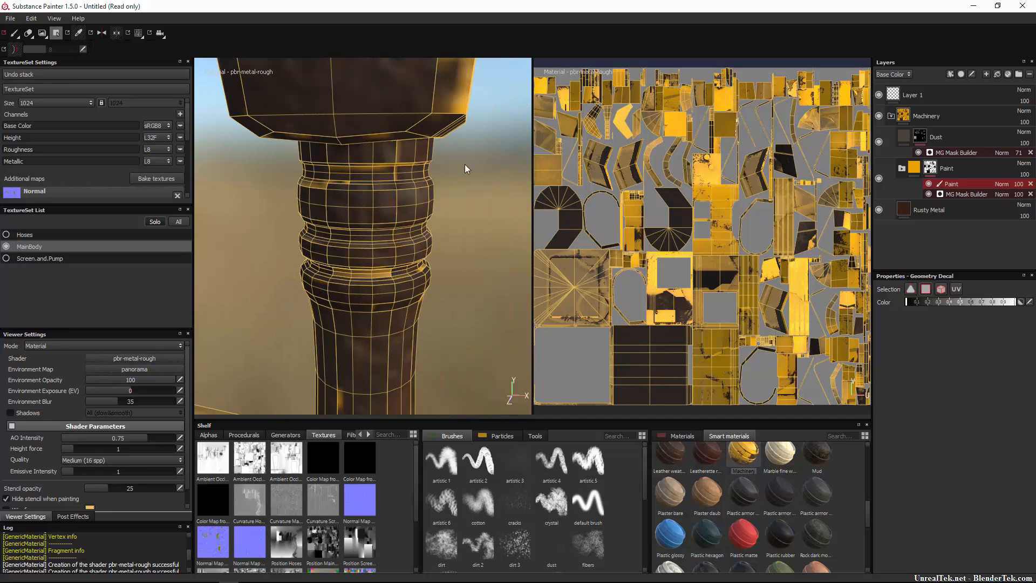
{"action": "left_click_drag", "start_coordinate": [484, 160], "coordinate": [218, 389]}
{"action": "middle_click_drag", "start_coordinate": [400, 278], "coordinate": [477, 169], "text": "alt"}
{"action": "left_click_drag", "start_coordinate": [477, 170], "coordinate": [312, 369]}
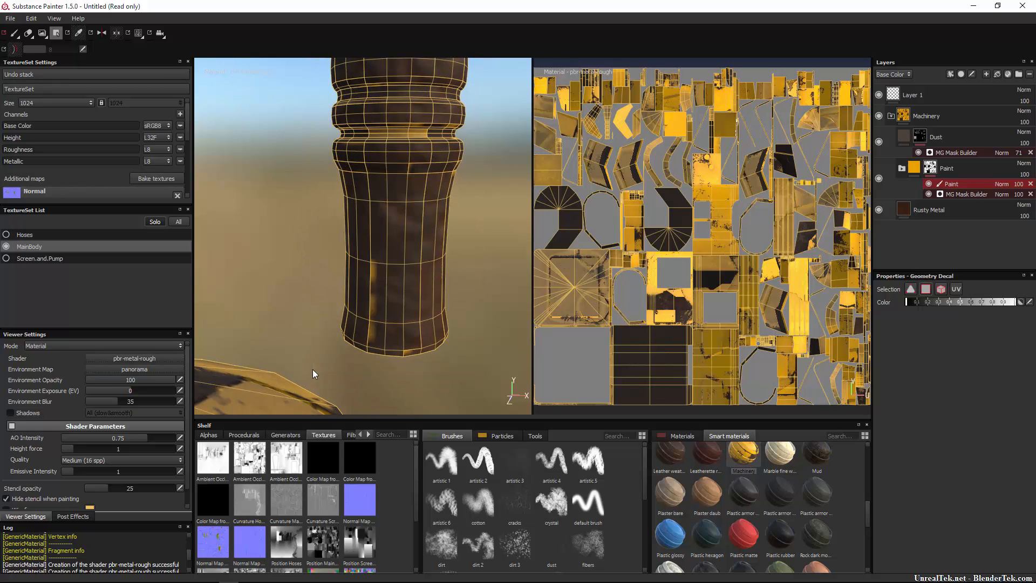
Undo the stray black fill on the top faces of the pump body.
{"action": "left_click_drag", "start_coordinate": [458, 261], "coordinate": [231, 293], "text": "alt"}
{"action": "left_click_drag", "start_coordinate": [452, 229], "coordinate": [293, 221], "text": "alt"}
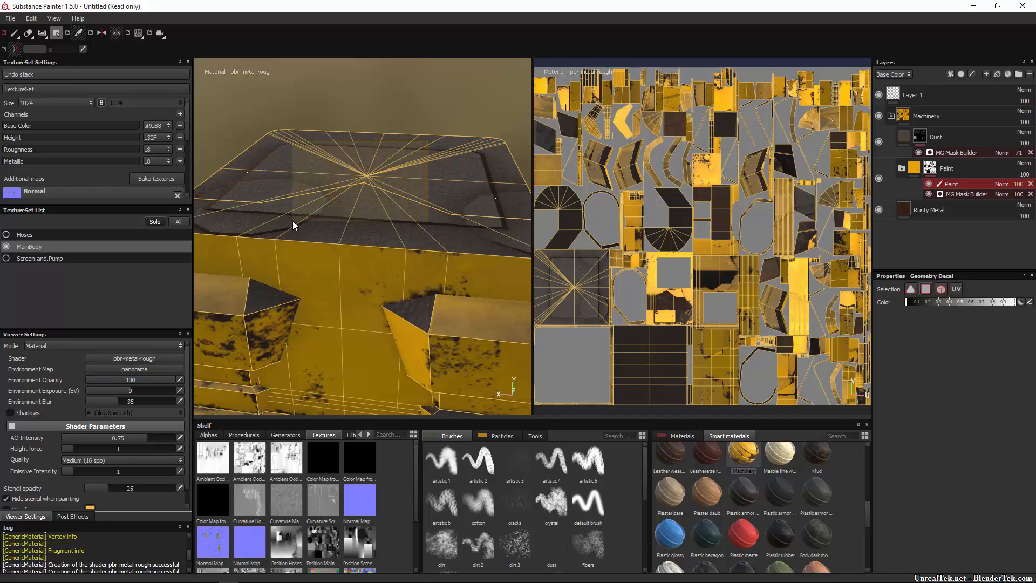
{"action": "key", "text": "ctrl+z"}
{"action": "middle_click_drag", "start_coordinate": [333, 187], "coordinate": [633, 295], "text": "alt"}
{"action": "scroll", "coordinate": [440, 285], "scroll_direction": "up", "scroll_amount": 10}
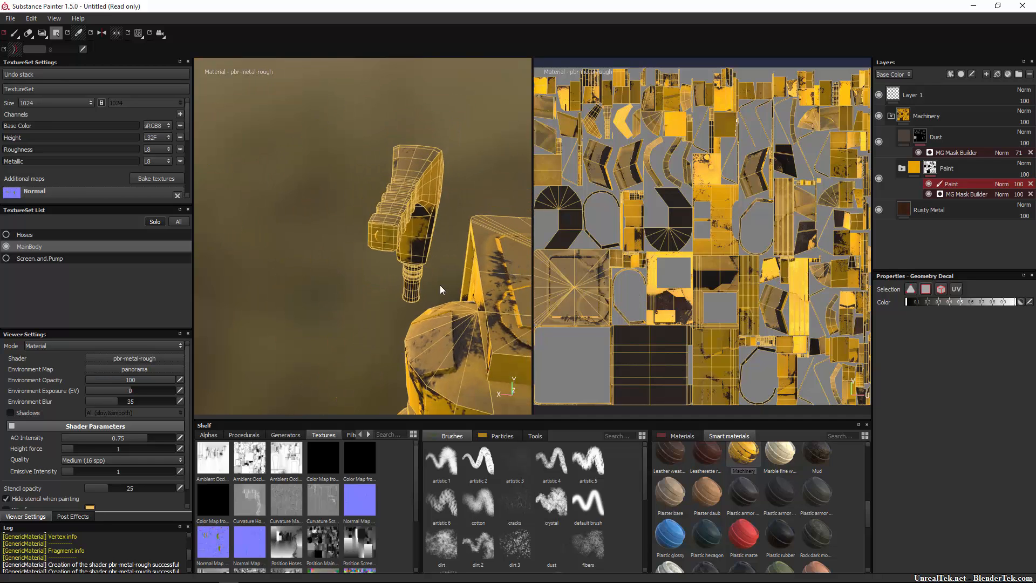
{"action": "left_click_drag", "start_coordinate": [423, 285], "coordinate": [677, 249], "text": "alt"}
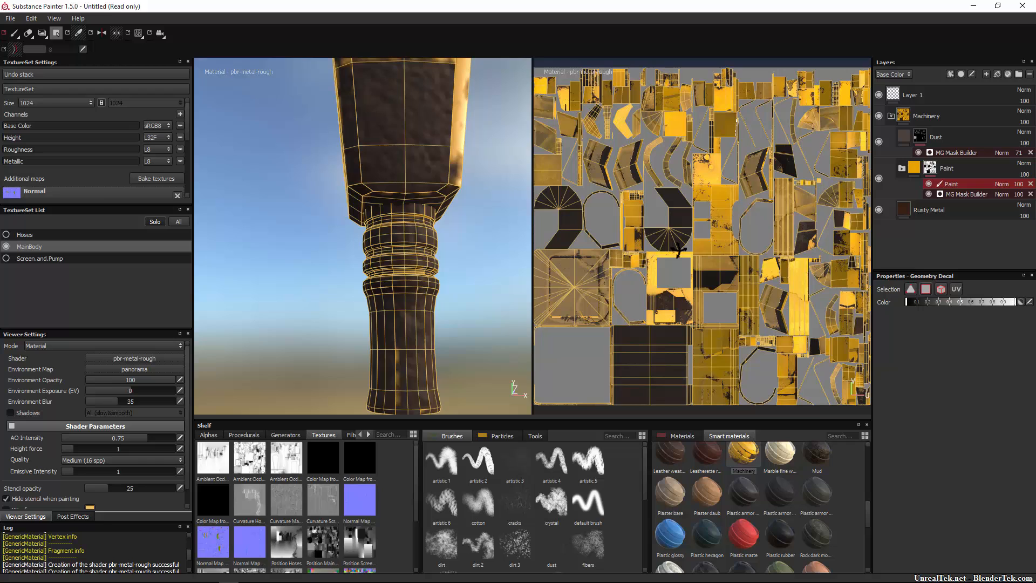
Return to the paint brush and hide the Dirty Paint and Clean Paint layers inside the Machinery material's Paint folder.
{"action": "left_click", "coordinate": [16, 33]}
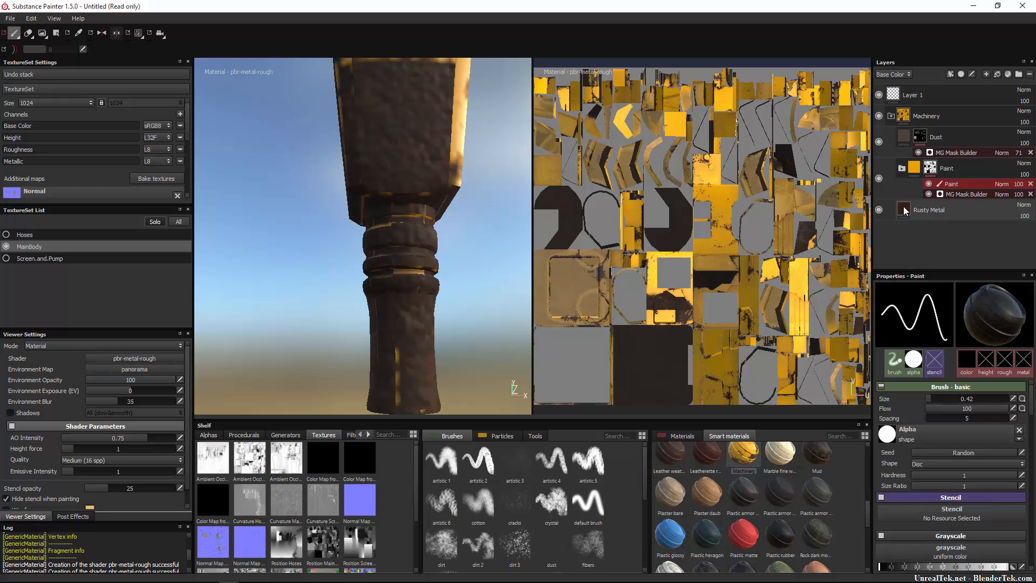
{"action": "left_click", "coordinate": [902, 167]}
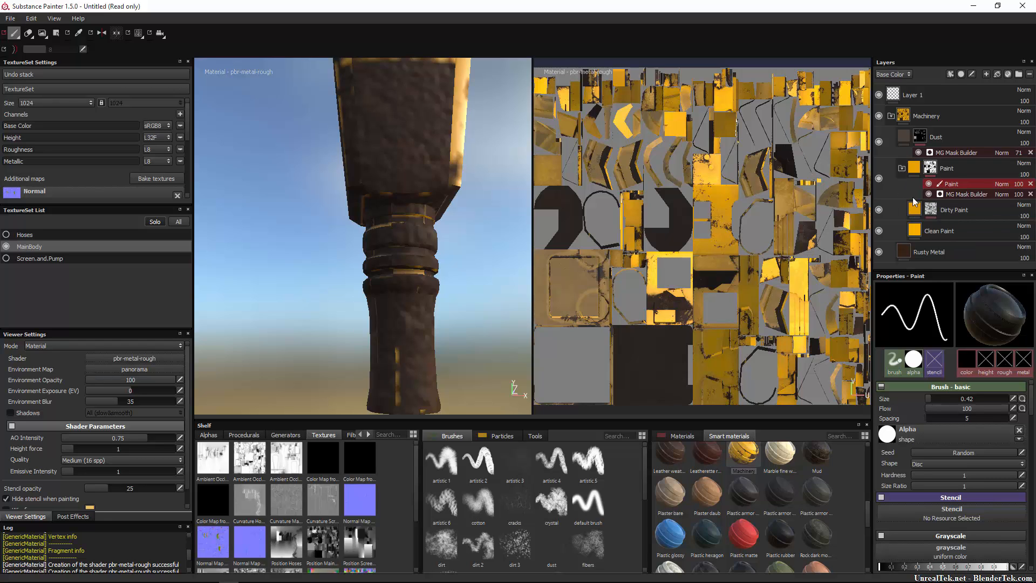
{"action": "left_click", "coordinate": [878, 209]}
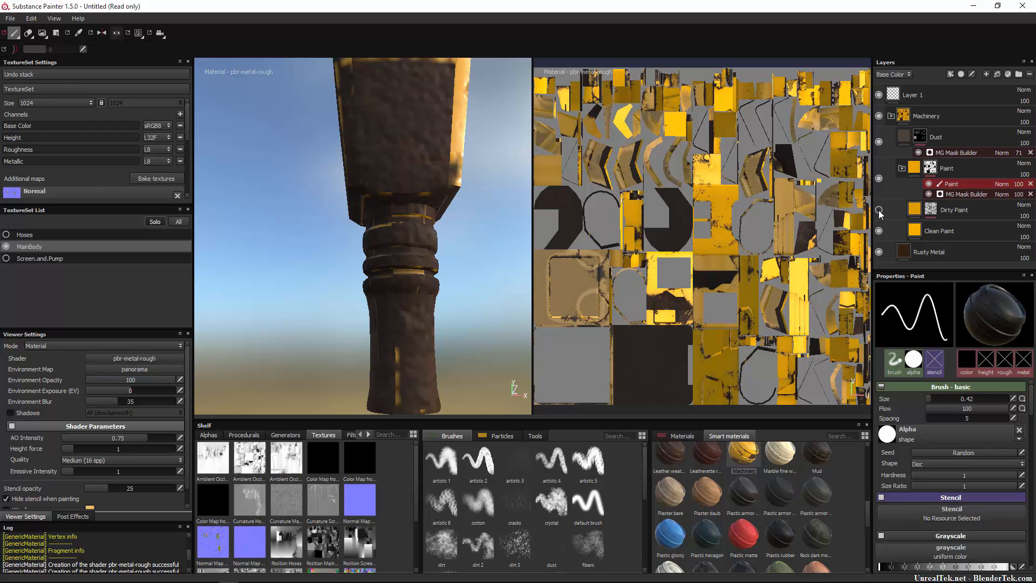
{"action": "left_click", "coordinate": [879, 210]}
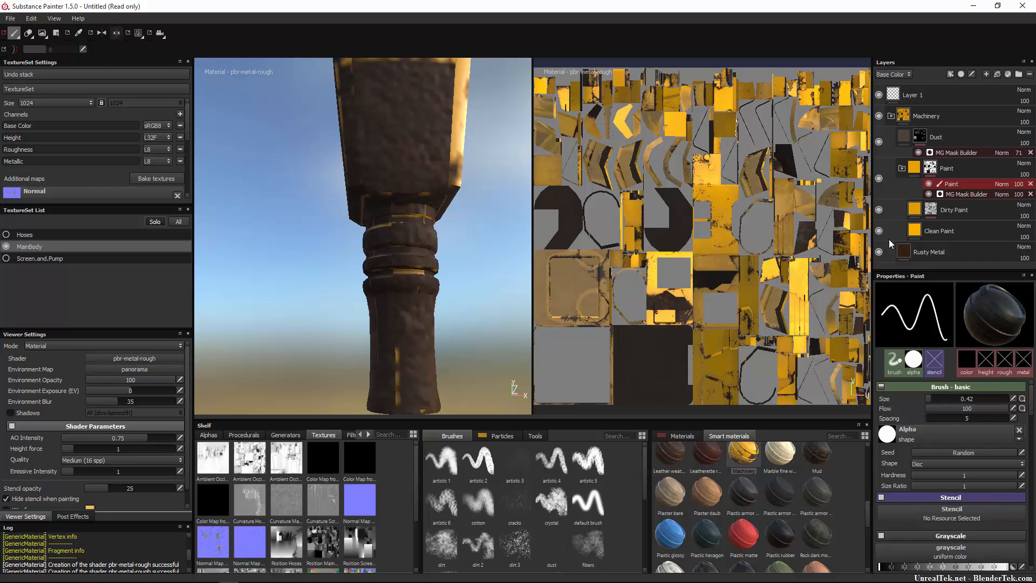
{"action": "left_click", "coordinate": [880, 230]}
{"action": "left_click", "coordinate": [880, 230]}
{"action": "left_click", "coordinate": [880, 230]}
{"action": "left_click", "coordinate": [879, 210]}
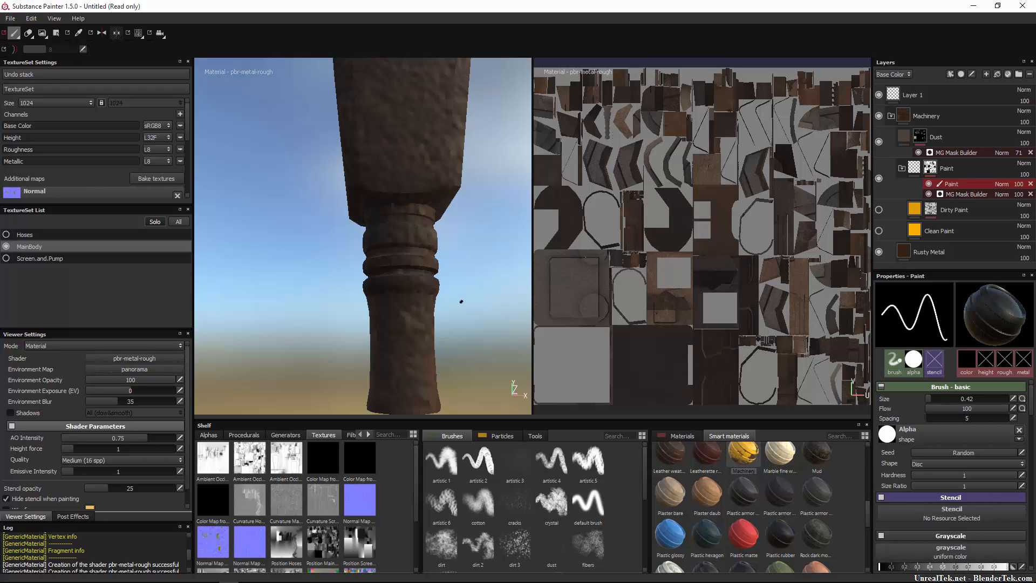
{"action": "left_click_drag", "start_coordinate": [461, 301], "coordinate": [367, 303], "text": "alt"}
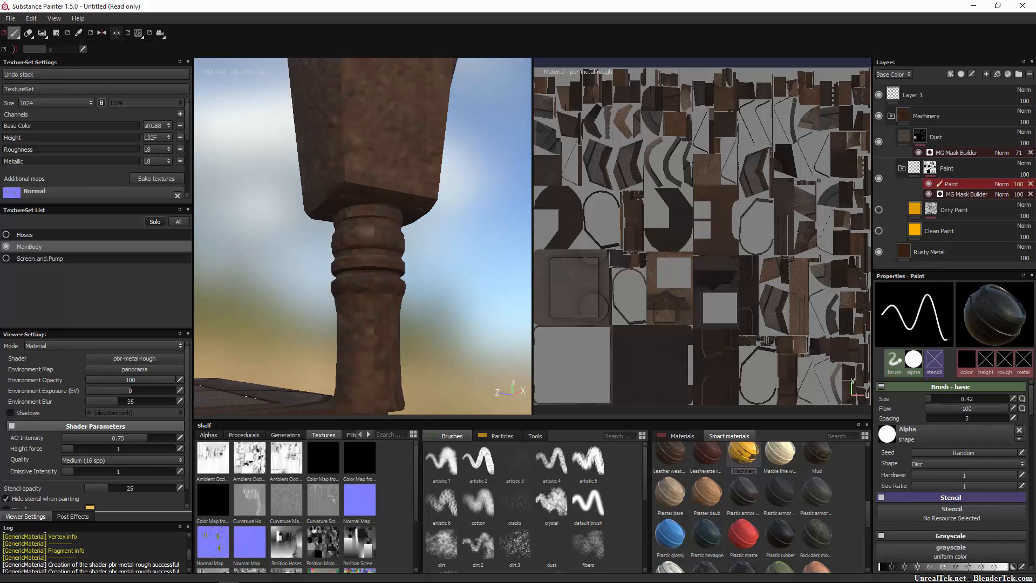
Toggle the Dirty Paint and Clean Paint layers to compare their effect on the nozzle, leaving both visible.
{"action": "left_click", "coordinate": [880, 210]}
{"action": "left_click", "coordinate": [879, 209]}
{"action": "left_click", "coordinate": [879, 210]}
{"action": "left_click", "coordinate": [879, 209]}
{"action": "left_click", "coordinate": [879, 231]}
{"action": "left_click", "coordinate": [879, 230]}
{"action": "left_click", "coordinate": [878, 231]}
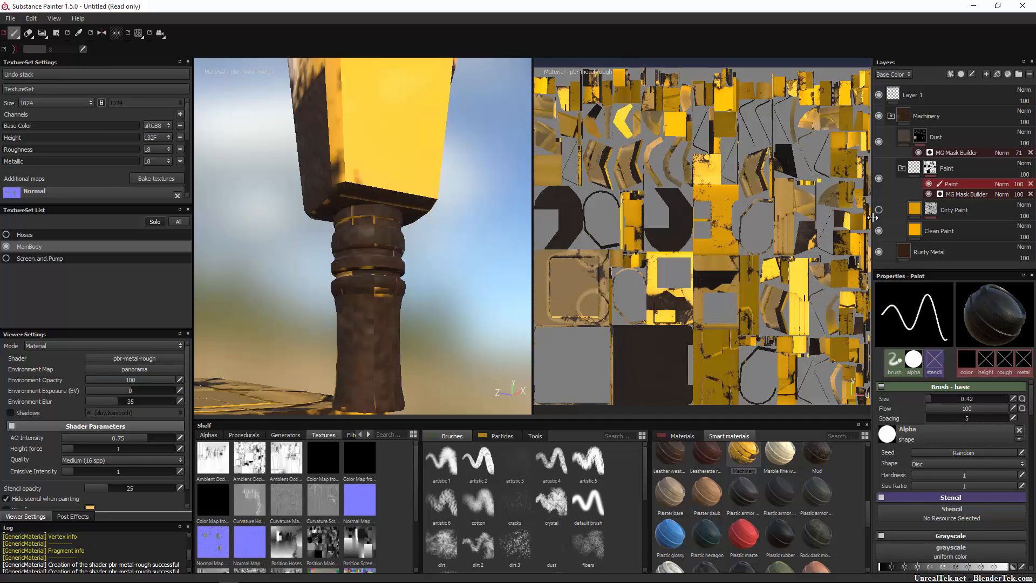
{"action": "left_click", "coordinate": [879, 210]}
Add a paint effect to the Dirty Paint layer's mask.
{"action": "left_click", "coordinate": [939, 210]}
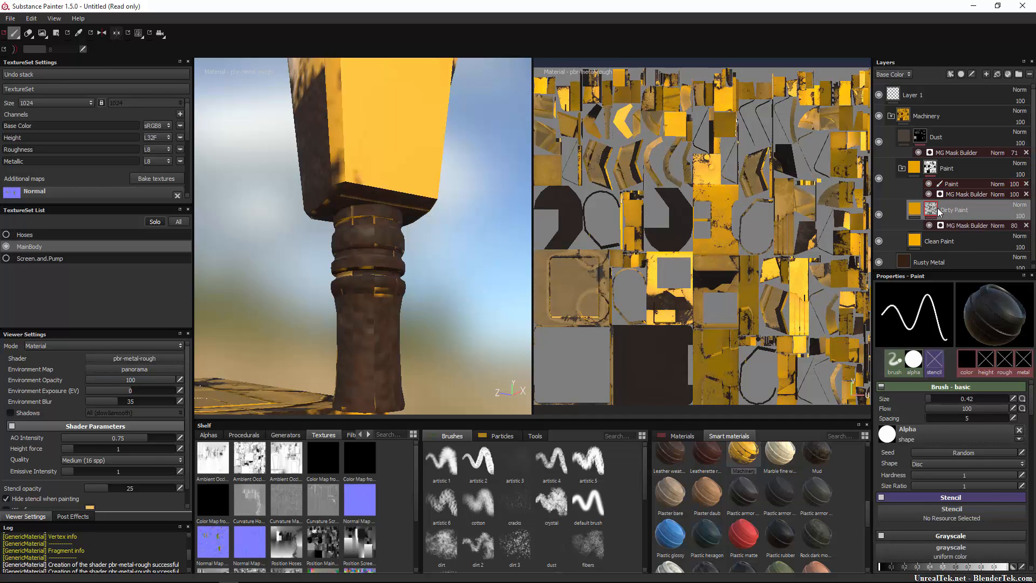
{"action": "right_click", "coordinate": [935, 212]}
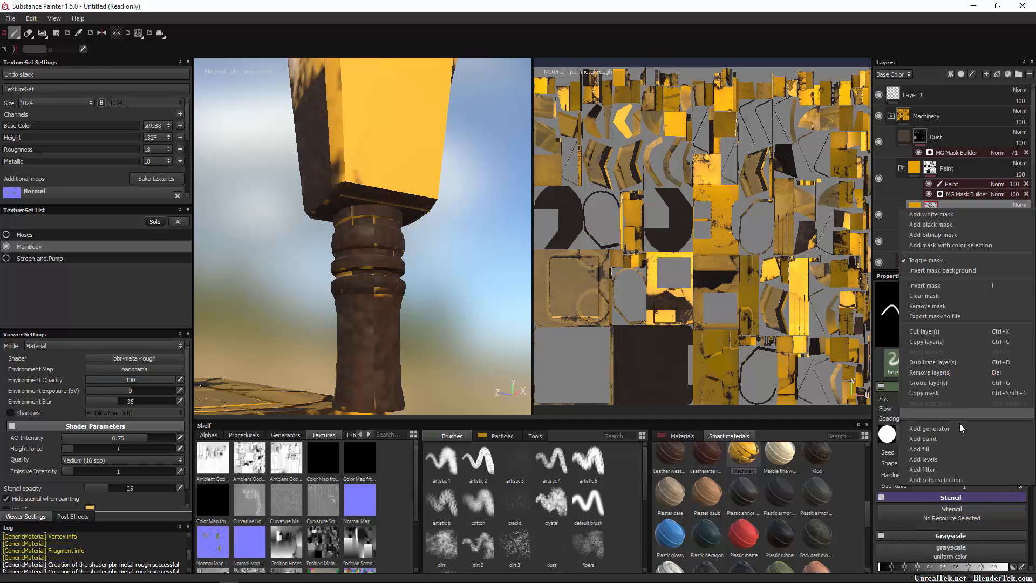
{"action": "left_click", "coordinate": [946, 438]}
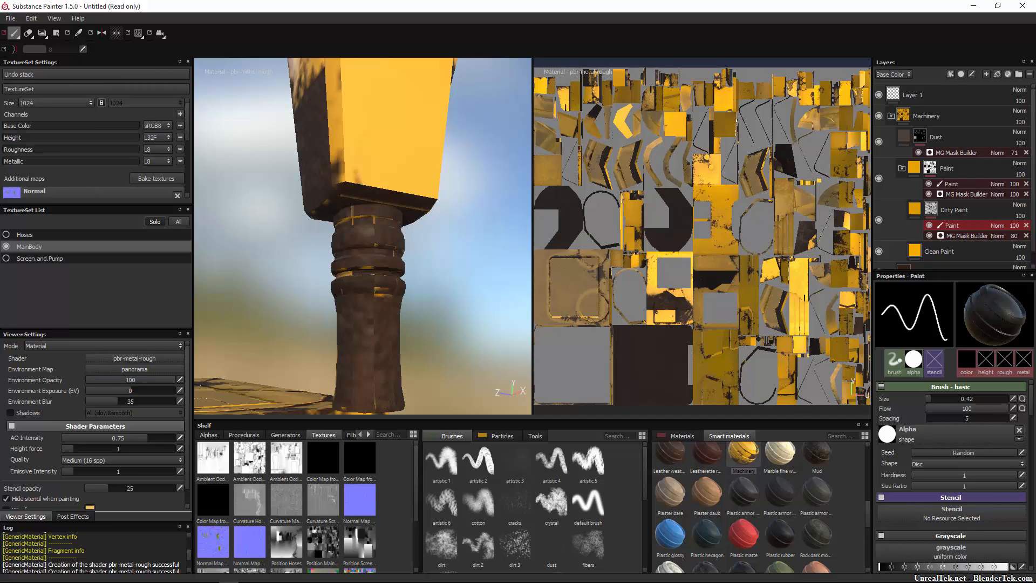
Try to fill the mesh faces around the ribbed neck and grip in the Dirty Paint mask with the polygon fill tool.
{"action": "left_click_drag", "start_coordinate": [405, 306], "coordinate": [382, 269], "text": "alt"}
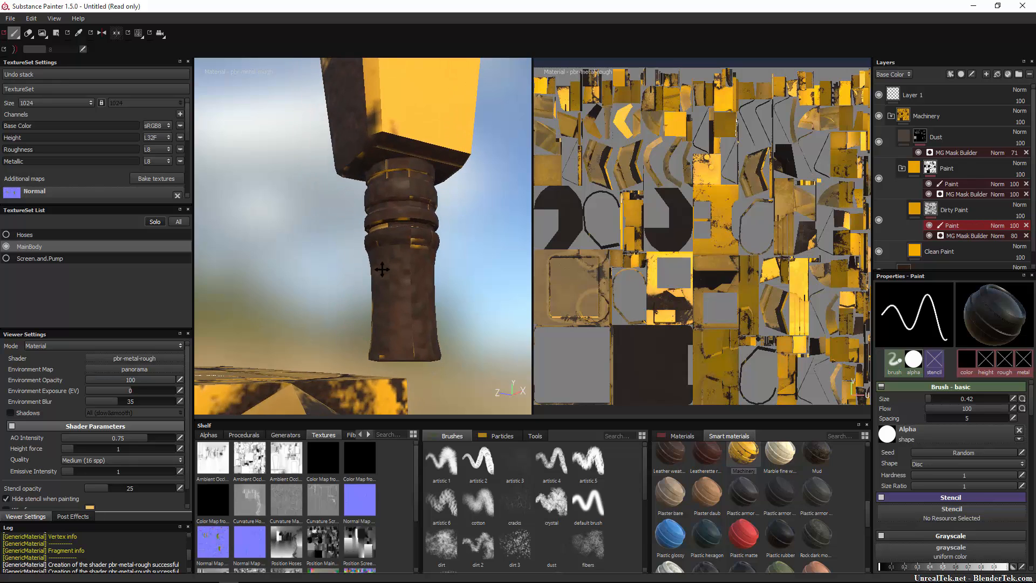
{"action": "left_click", "coordinate": [56, 34]}
{"action": "left_click", "coordinate": [45, 36]}
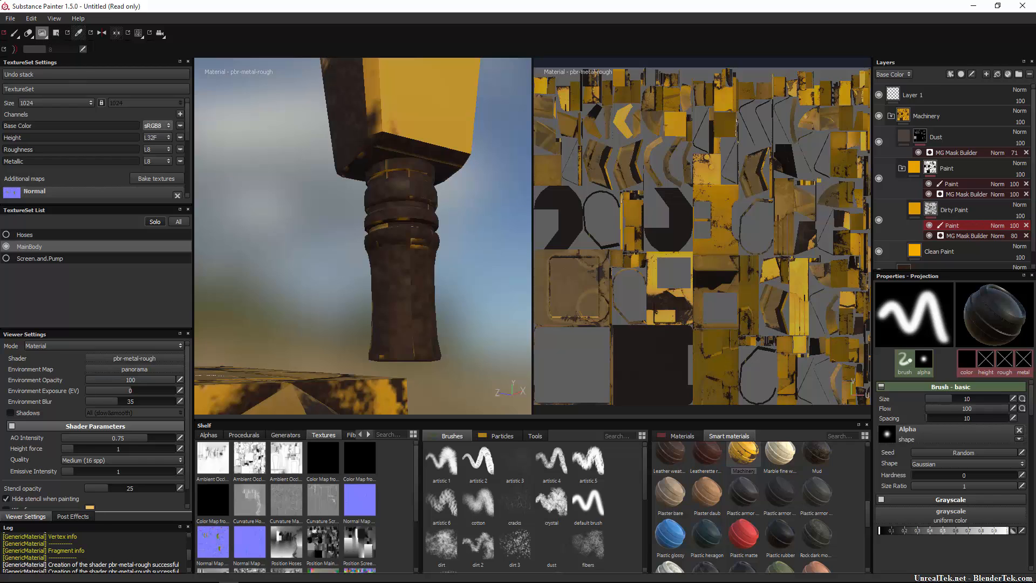
{"action": "left_click_drag", "start_coordinate": [345, 227], "coordinate": [440, 253], "text": "alt"}
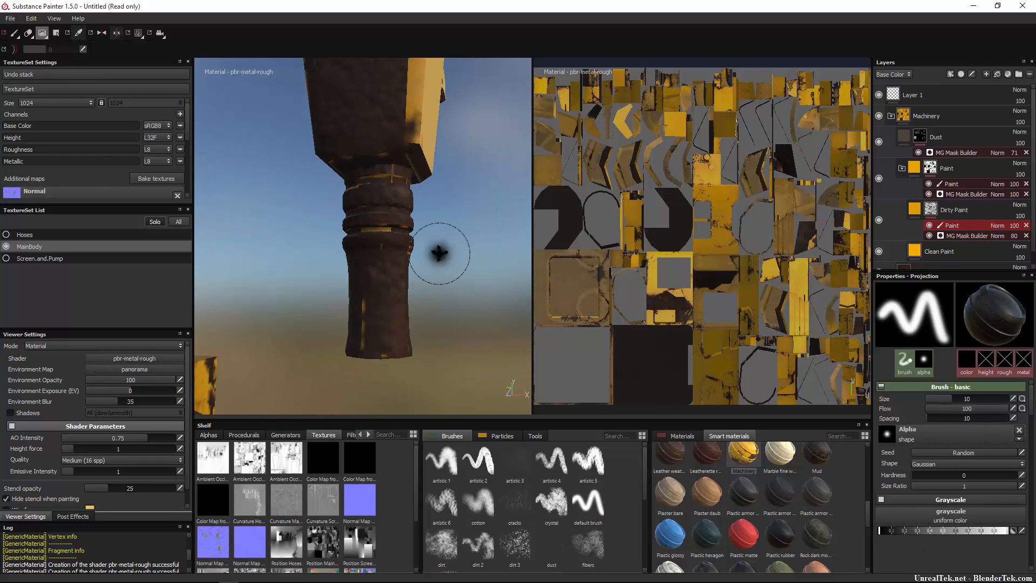
{"action": "left_click", "coordinate": [57, 34]}
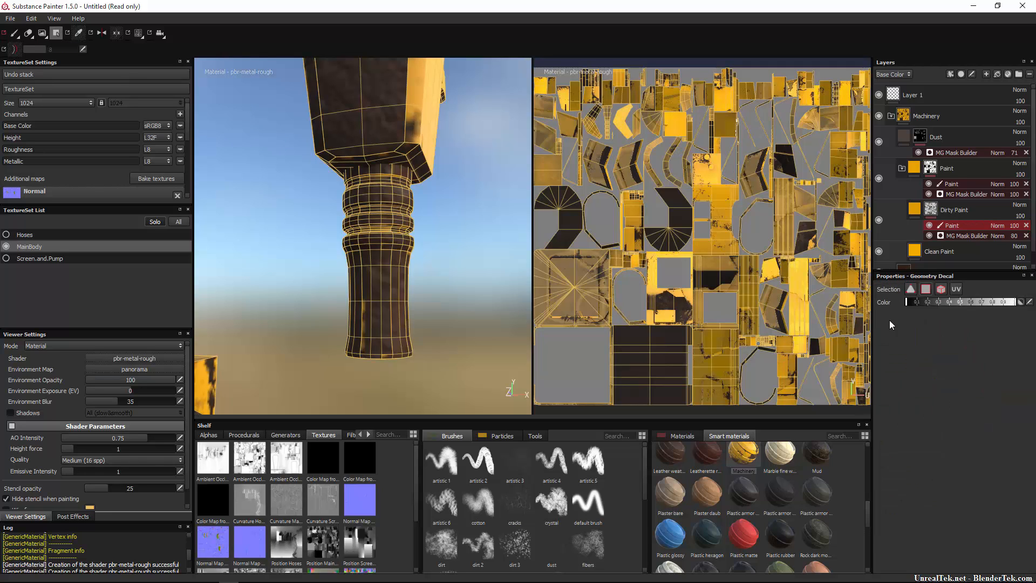
{"action": "mouse_move", "coordinate": [507, 226]}
{"action": "left_mouse_down", "text": "alt"}
{"action": "mouse_move", "coordinate": [490, 221]}
{"action": "mouse_move", "coordinate": [521, 230]}
{"action": "left_mouse_up", "text": "alt"}
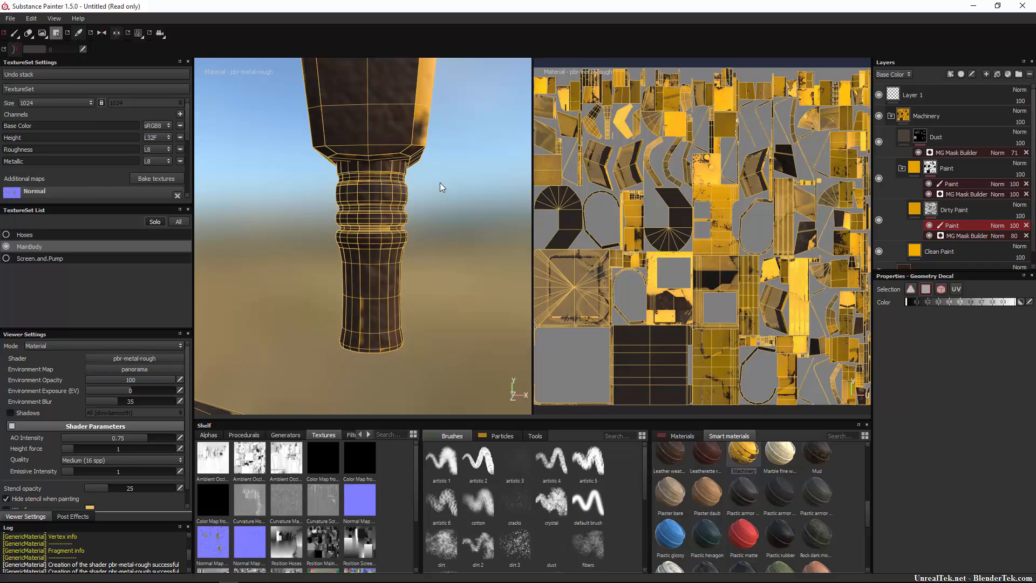
{"action": "left_click_drag", "start_coordinate": [483, 240], "coordinate": [346, 198], "text": "alt"}
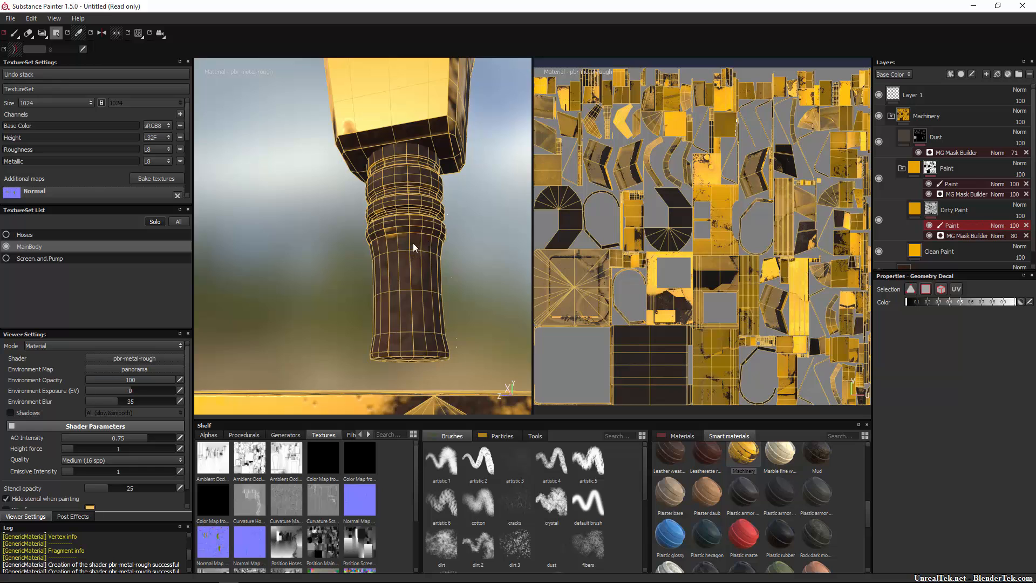
{"action": "left_click_drag", "start_coordinate": [413, 244], "coordinate": [510, 199], "text": "alt"}
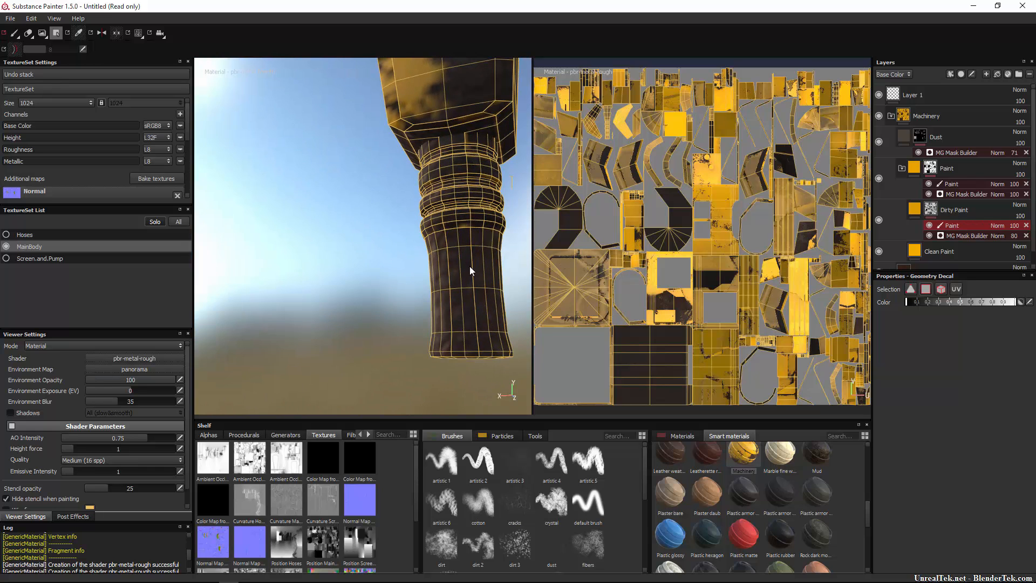
{"action": "middle_click_drag", "start_coordinate": [379, 317], "coordinate": [347, 317], "text": "alt"}
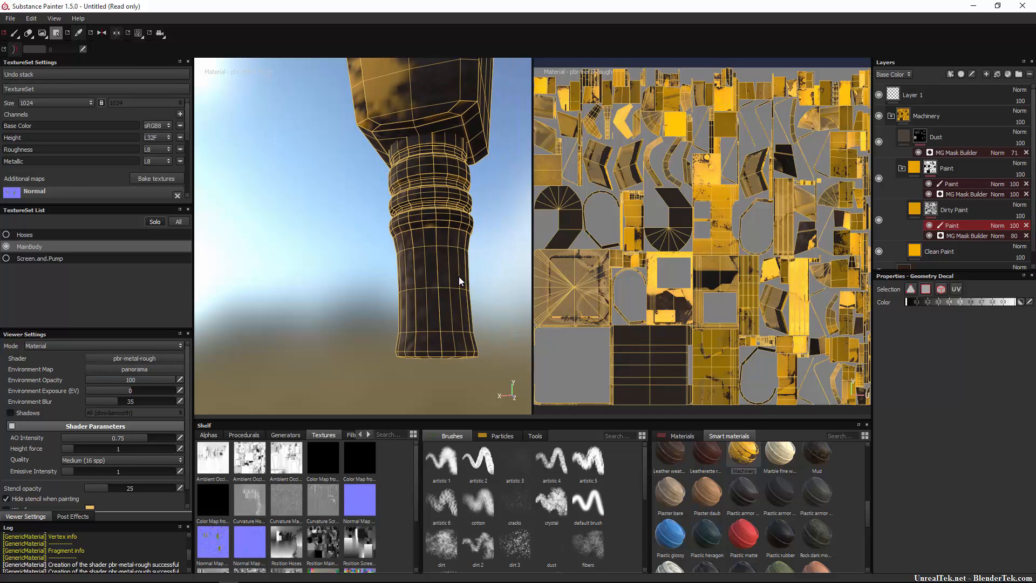
{"action": "left_click_drag", "start_coordinate": [459, 277], "coordinate": [437, 267], "text": "alt"}
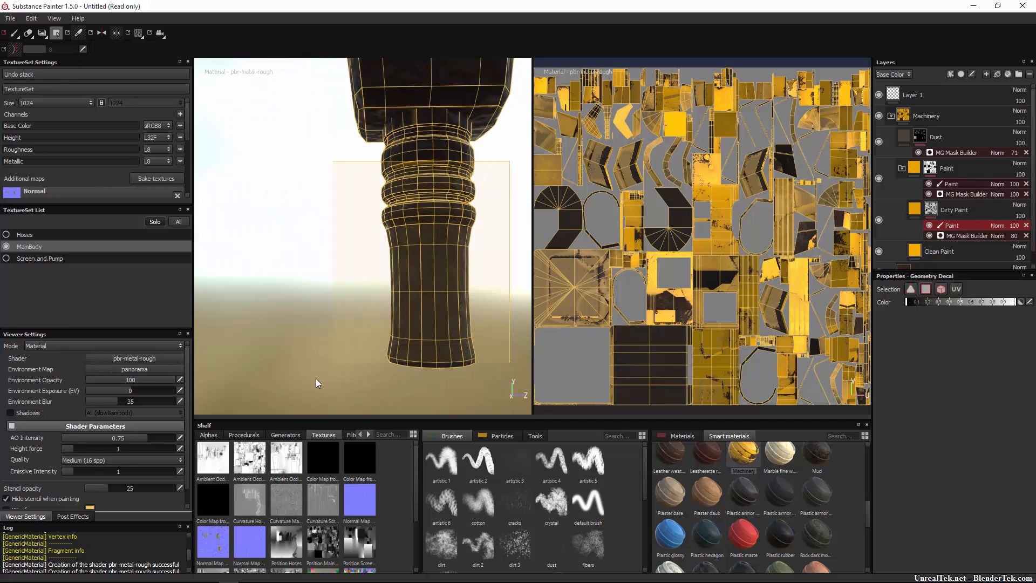
{"action": "middle_click_drag", "start_coordinate": [364, 261], "coordinate": [405, 273], "text": "alt"}
{"action": "left_click_drag", "start_coordinate": [362, 264], "coordinate": [442, 240], "text": "alt"}
{"action": "right_click", "coordinate": [424, 209]}
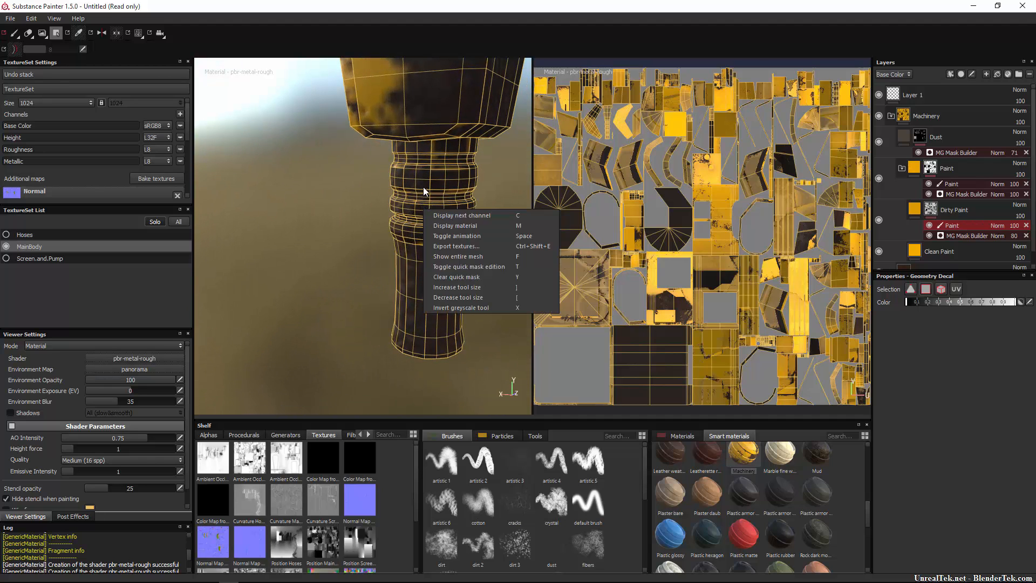
{"action": "left_click", "coordinate": [423, 189]}
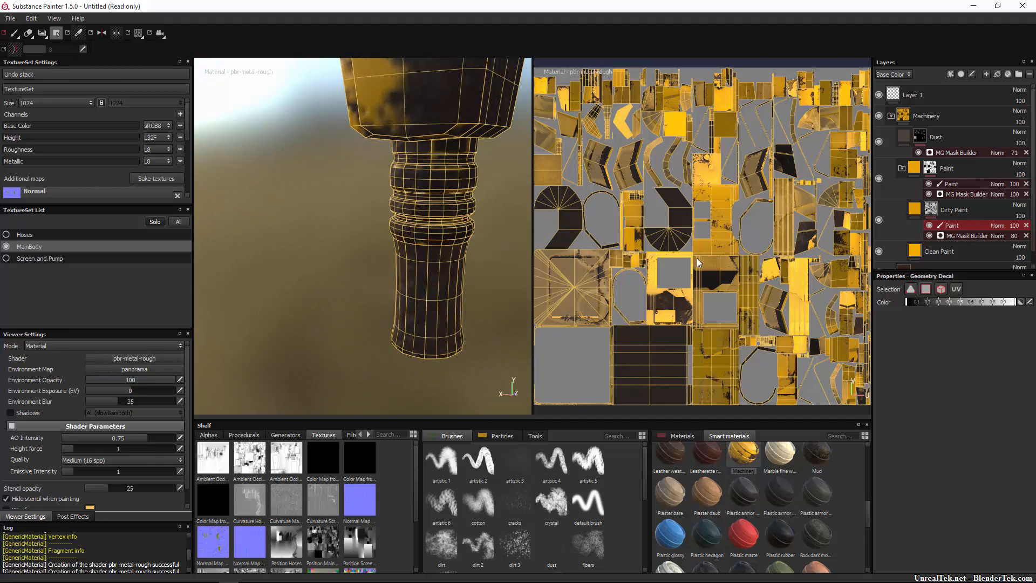
{"action": "left_click", "coordinate": [951, 292]}
{"action": "left_click_drag", "start_coordinate": [386, 235], "coordinate": [677, 212], "text": "alt"}
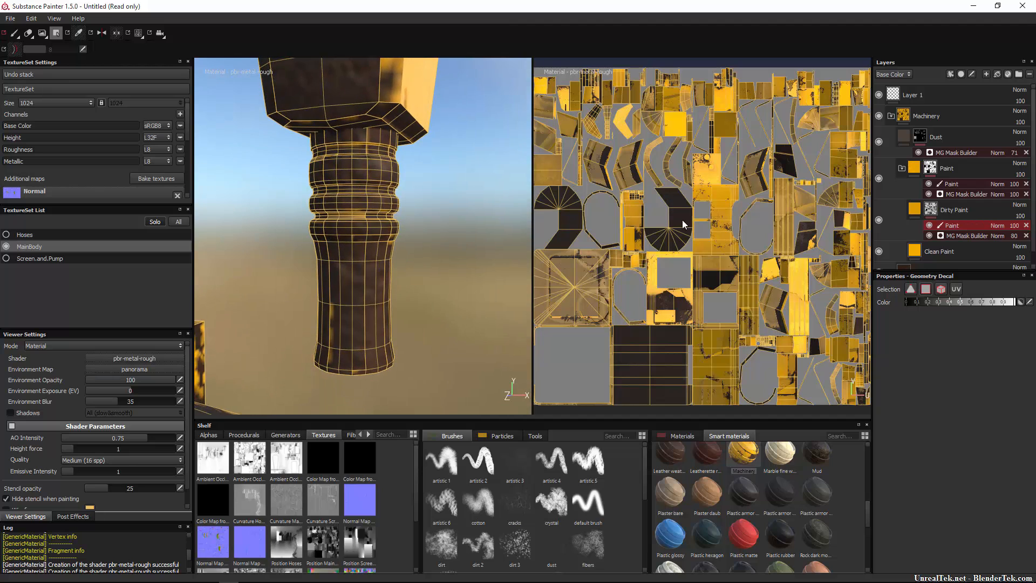
Brush over the yellow streak on the lower grip in the Dirty Paint mask and set the brush's grayscale to black.
{"action": "left_click", "coordinate": [14, 33]}
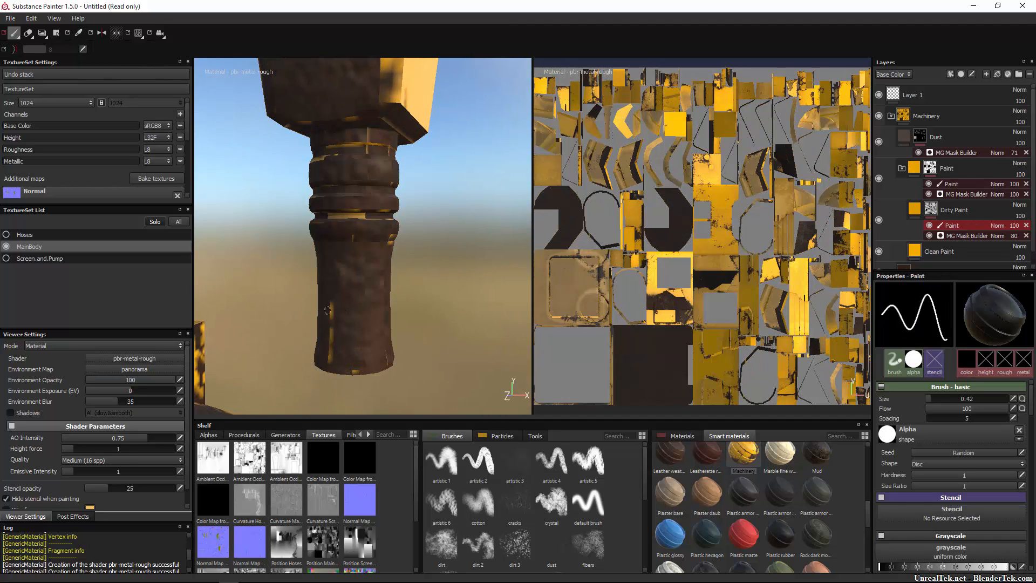
{"action": "left_click_drag", "start_coordinate": [327, 310], "coordinate": [332, 328]}
{"action": "scroll", "coordinate": [922, 506], "scroll_direction": "down", "scroll_amount": 5}
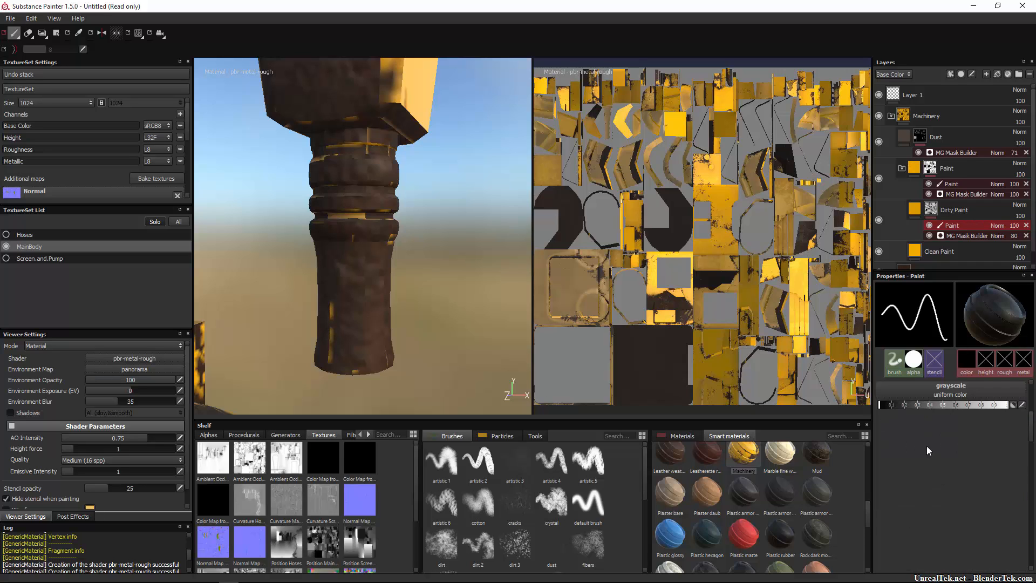
{"action": "left_click_drag", "start_coordinate": [920, 406], "coordinate": [1007, 405]}
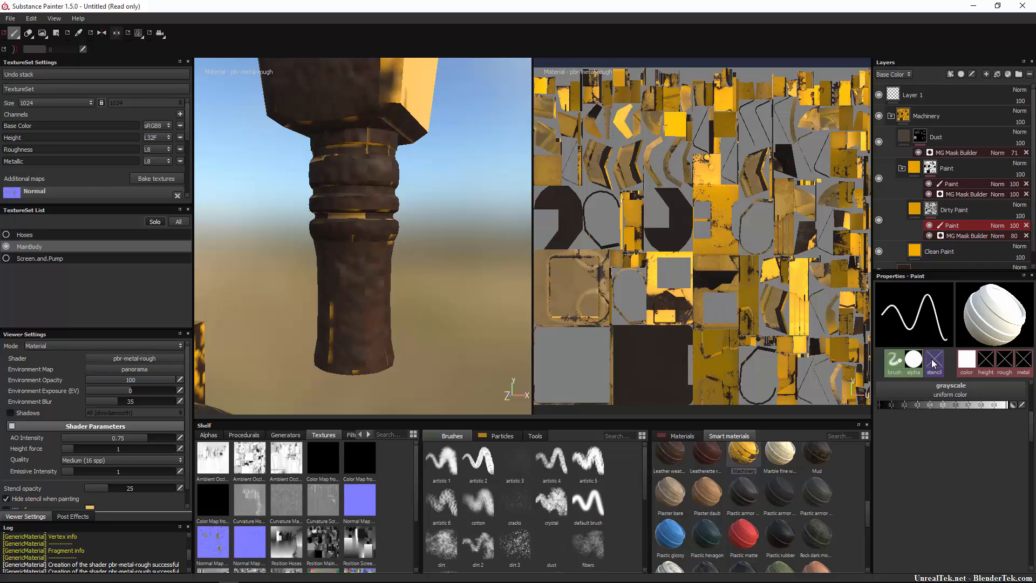
{"action": "left_click_drag", "start_coordinate": [986, 404], "coordinate": [833, 412]}
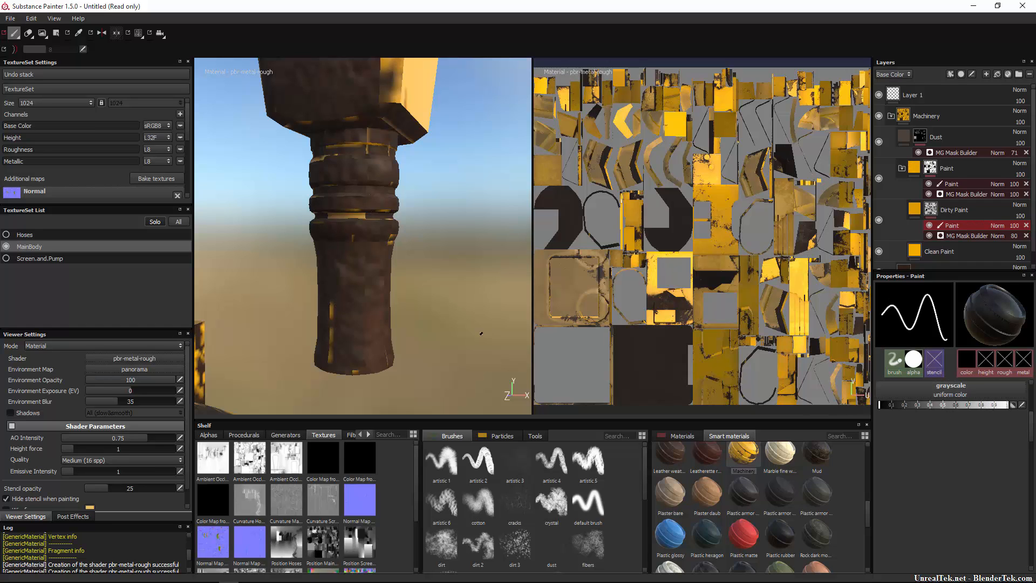
Enlarge the black paint brush.
{"action": "key", "text": "]"}
{"action": "key", "text": "]"}
{"action": "key", "text": "]"}
{"action": "key", "text": "]"}
{"action": "key", "text": "]"}
{"action": "key", "text": "]"}
{"action": "key", "text": "]"}
{"action": "key", "text": "]"}
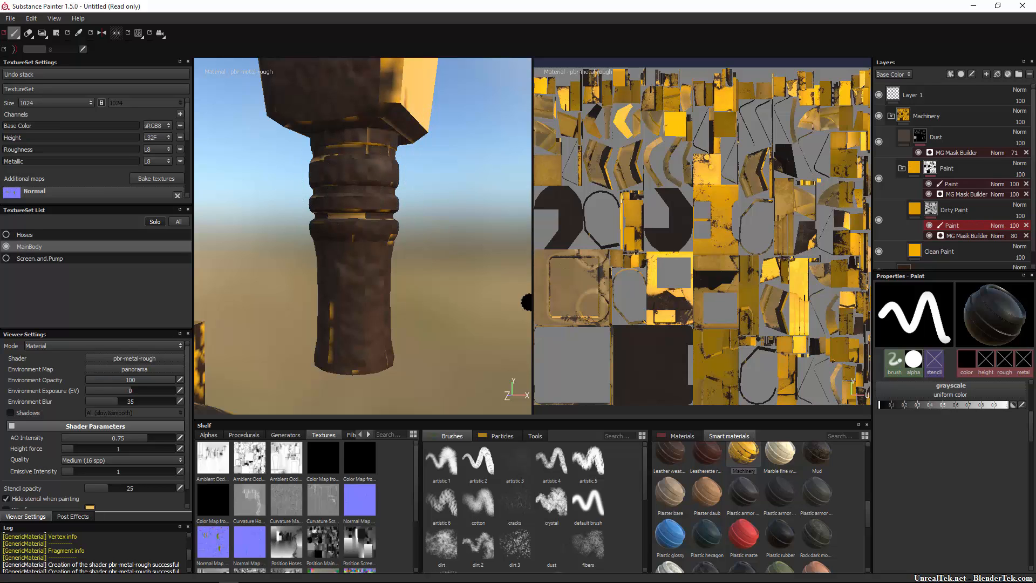
Review the Dirty Paint mask generator and the Clean Paint fill settings, and select the Paint folder's mask.
{"action": "left_click", "coordinate": [959, 235]}
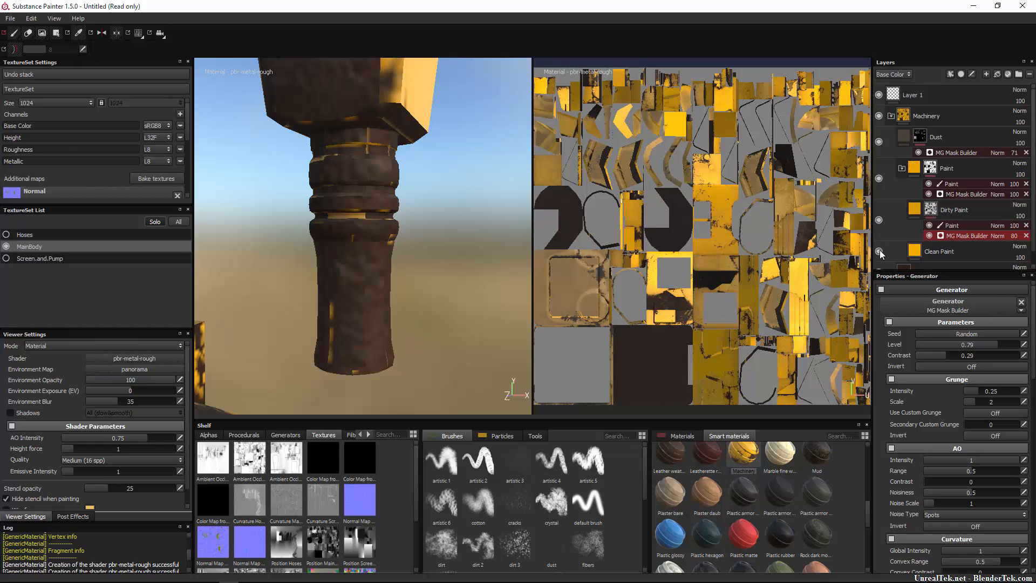
{"action": "left_click", "coordinate": [935, 252]}
{"action": "scroll", "coordinate": [936, 251], "scroll_direction": "down", "scroll_amount": 1}
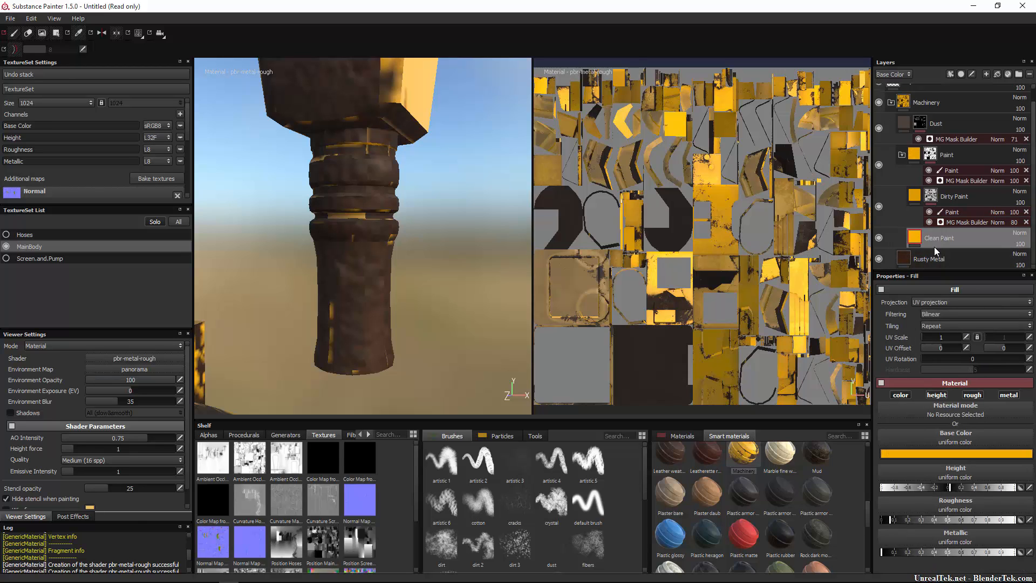
{"action": "mouse_move", "coordinate": [915, 241]}
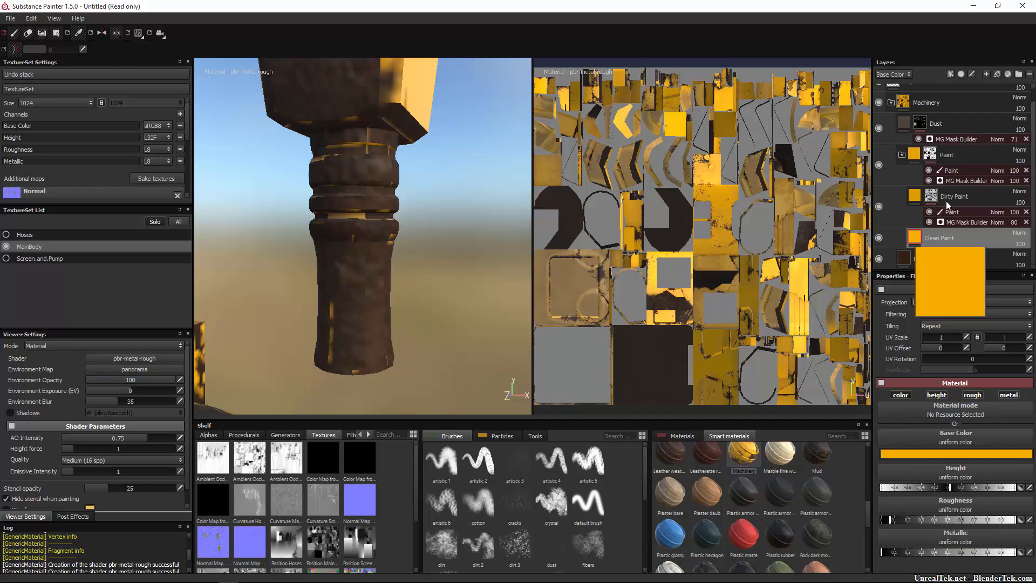
{"action": "left_click", "coordinate": [918, 154]}
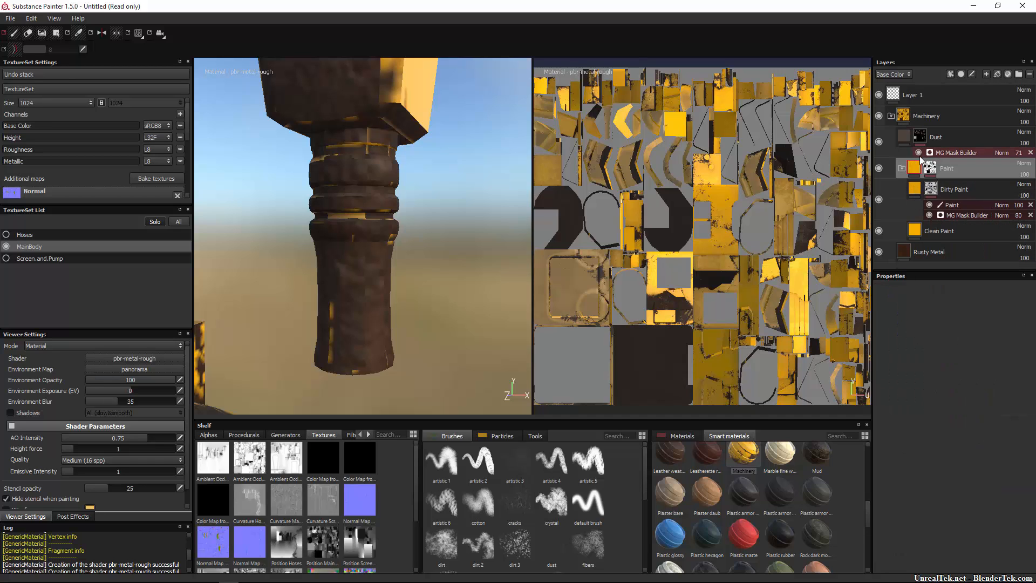
{"action": "left_click", "coordinate": [930, 167]}
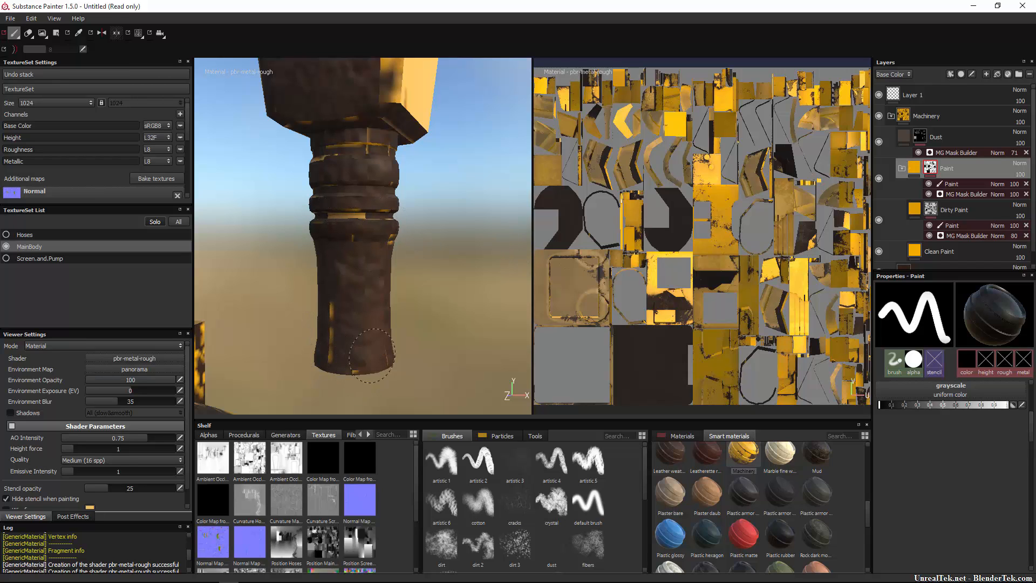
Toggle the Dust and Rusty Metal layers off and on to check what each contributes to the grip.
{"action": "left_click_drag", "start_coordinate": [398, 302], "coordinate": [459, 293], "text": "alt"}
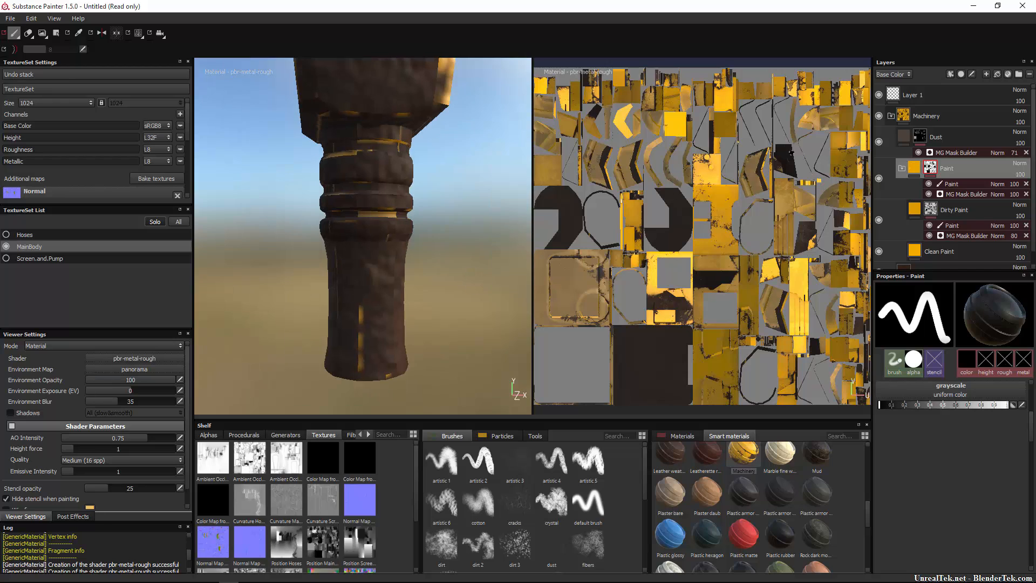
{"action": "left_click", "coordinate": [877, 141]}
{"action": "left_click", "coordinate": [877, 140]}
{"action": "scroll", "coordinate": [888, 260], "scroll_direction": "down", "scroll_amount": 1}
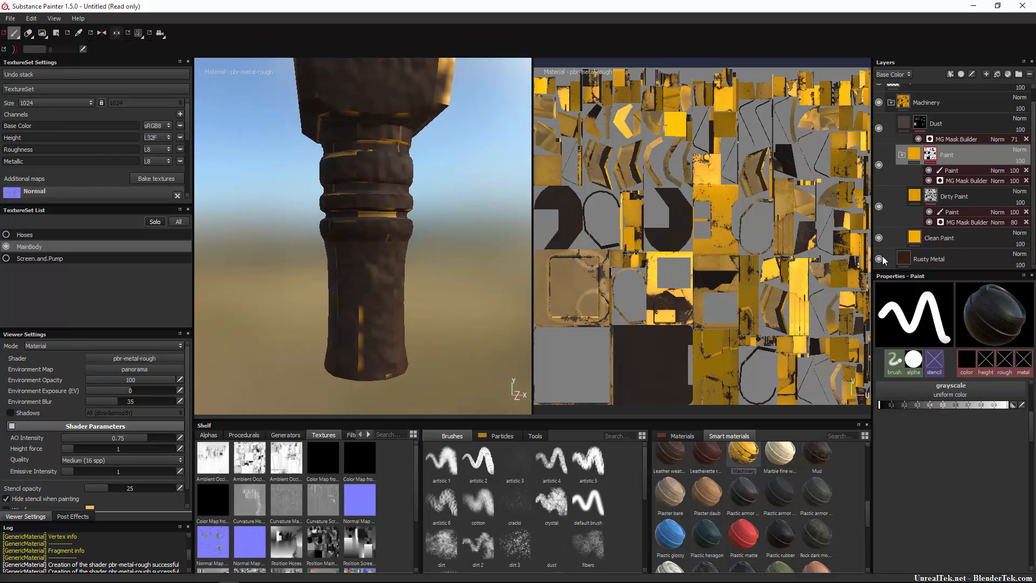
{"action": "left_click", "coordinate": [879, 260]}
{"action": "left_click", "coordinate": [879, 259]}
{"action": "left_click", "coordinate": [878, 258]}
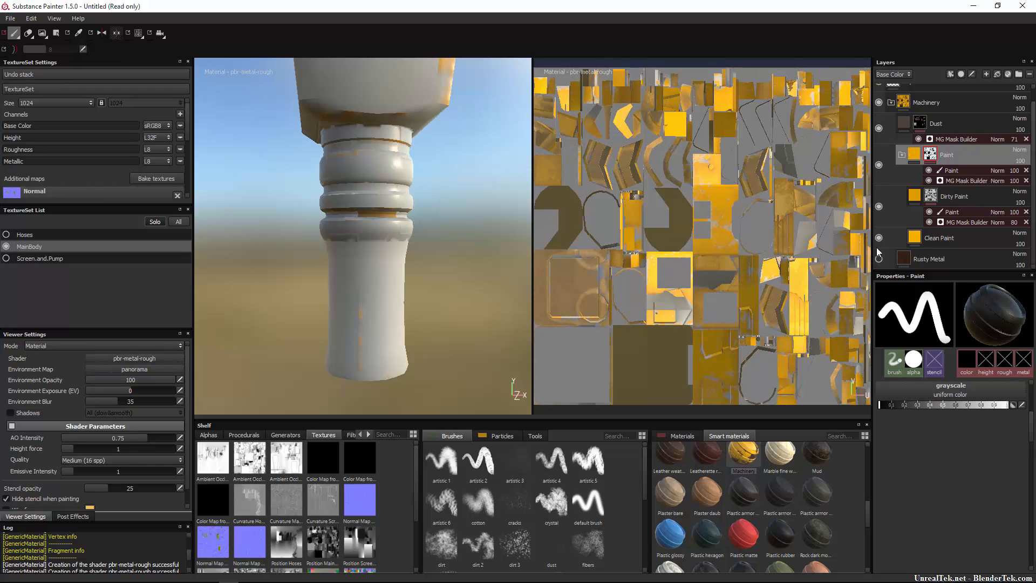
{"action": "left_click", "coordinate": [879, 259]}
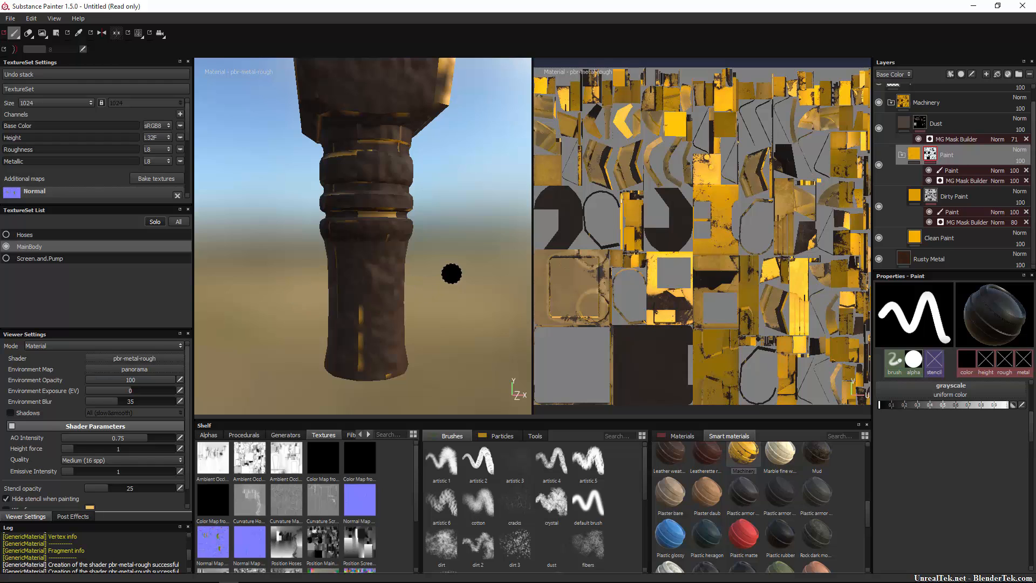
Select the paint effect in the Paint folder's mask and set the brush's grayscale to white.
{"action": "left_click_drag", "start_coordinate": [452, 274], "coordinate": [353, 302], "text": "alt"}
{"action": "right_click_drag", "start_coordinate": [353, 302], "coordinate": [359, 206], "text": "alt"}
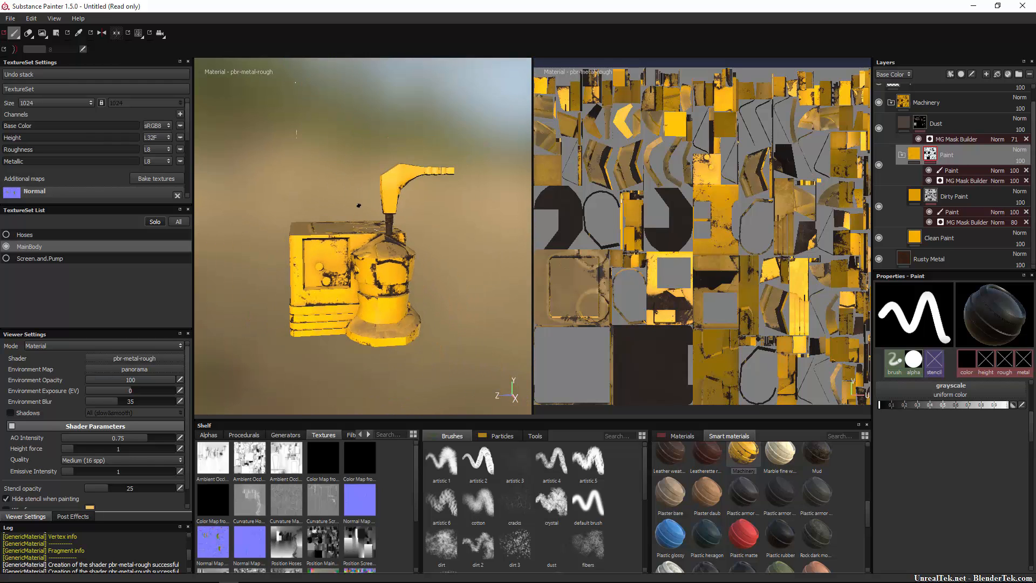
{"action": "left_click_drag", "start_coordinate": [359, 205], "coordinate": [475, 167], "text": "alt"}
{"action": "mouse_move", "coordinate": [475, 168]}
{"action": "right_mouse_down", "text": "alt"}
{"action": "mouse_move", "coordinate": [436, 208]}
{"action": "mouse_move", "coordinate": [403, 164]}
{"action": "right_mouse_up", "text": "alt"}
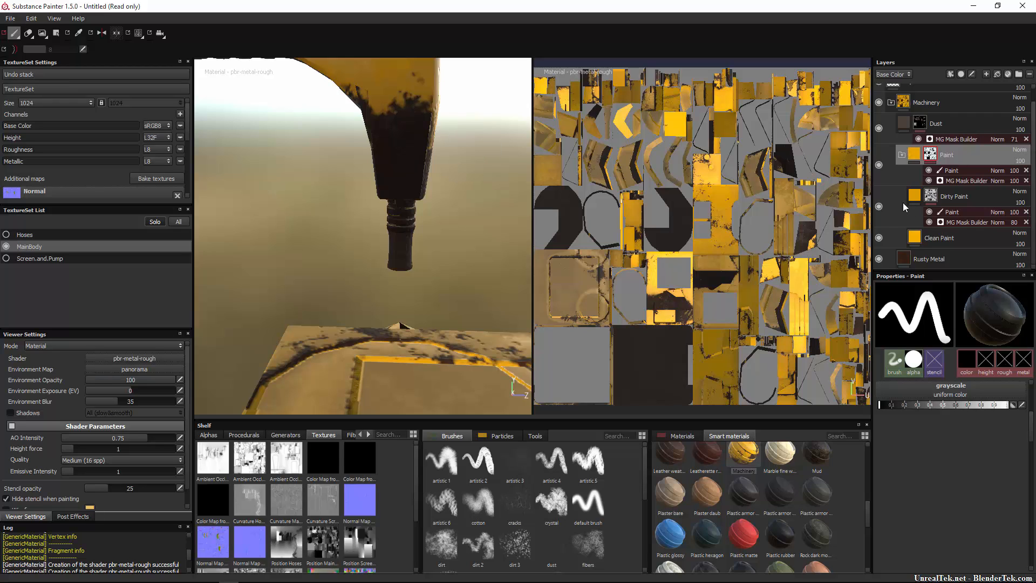
{"action": "left_click", "coordinate": [964, 167]}
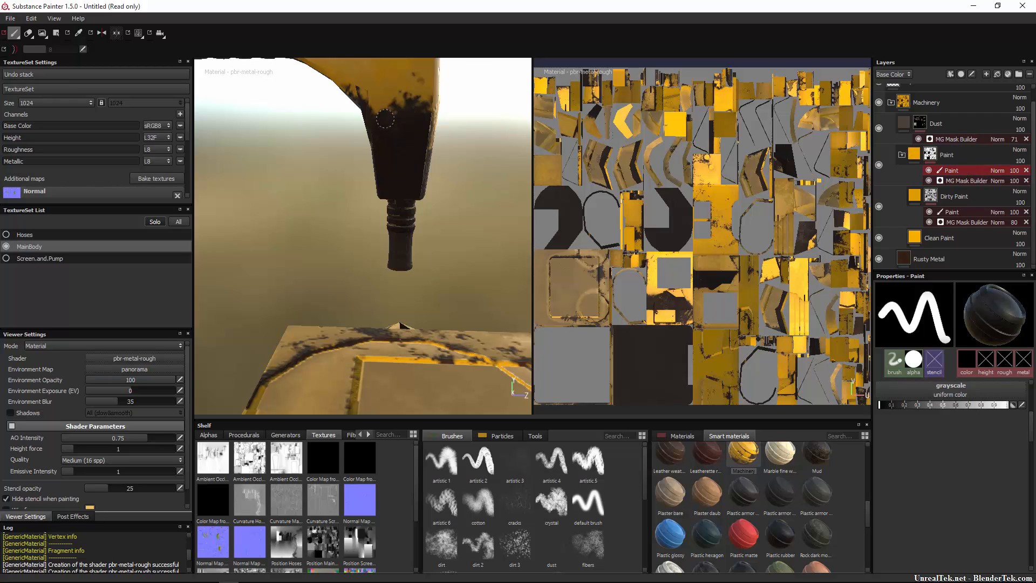
{"action": "left_click_drag", "start_coordinate": [930, 404], "coordinate": [1008, 405]}
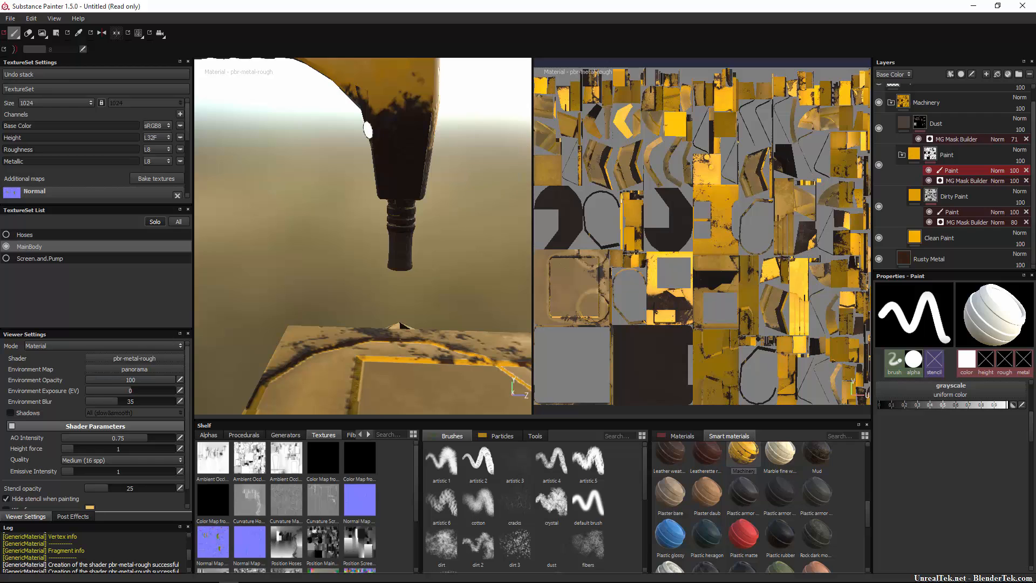
Try a white brush stroke across the dark lower part of the nozzle in the Paint mask and undo it.
{"action": "mouse_move", "coordinate": [368, 130]}
{"action": "left_mouse_down"}
{"action": "mouse_move", "coordinate": [321, 102]}
{"action": "mouse_move", "coordinate": [420, 108]}
{"action": "mouse_move", "coordinate": [377, 116]}
{"action": "mouse_move", "coordinate": [410, 141]}
{"action": "mouse_move", "coordinate": [448, 141]}
{"action": "mouse_move", "coordinate": [448, 154]}
{"action": "mouse_move", "coordinate": [425, 158]}
{"action": "mouse_move", "coordinate": [451, 171]}
{"action": "mouse_move", "coordinate": [413, 186]}
{"action": "mouse_move", "coordinate": [418, 179]}
{"action": "mouse_move", "coordinate": [418, 193]}
{"action": "mouse_move", "coordinate": [393, 187]}
{"action": "mouse_move", "coordinate": [428, 194]}
{"action": "left_mouse_up"}
{"action": "key", "text": "ctrl+z"}
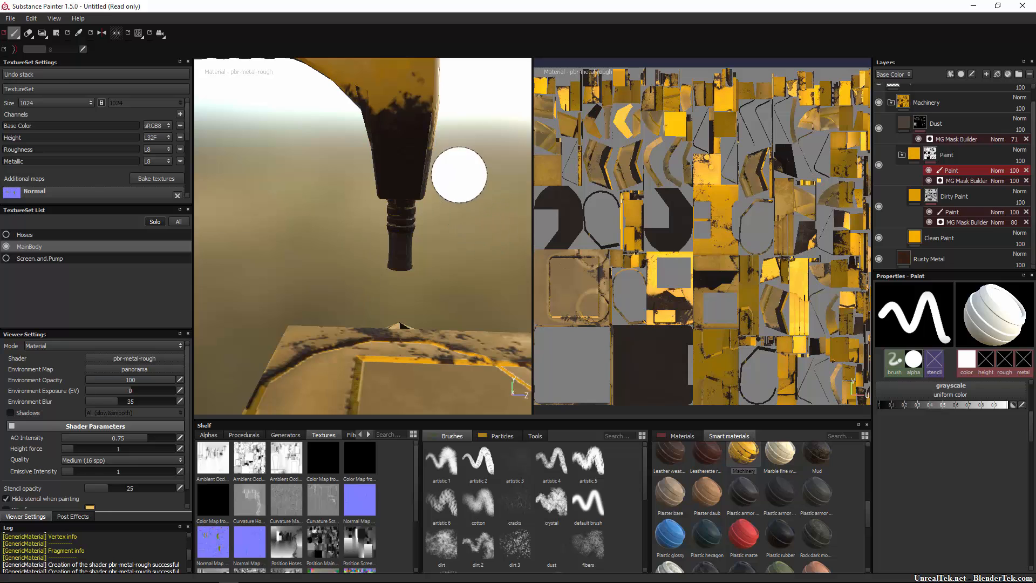
Paint white over the dark lower part of the nozzle in the Paint mask and check the result from all sides.
{"action": "mouse_move", "coordinate": [479, 227]}
{"action": "left_mouse_down", "text": "alt"}
{"action": "mouse_move", "coordinate": [431, 135]}
{"action": "mouse_move", "coordinate": [377, 173]}
{"action": "mouse_move", "coordinate": [380, 139]}
{"action": "mouse_move", "coordinate": [358, 111]}
{"action": "left_mouse_up", "text": "alt"}
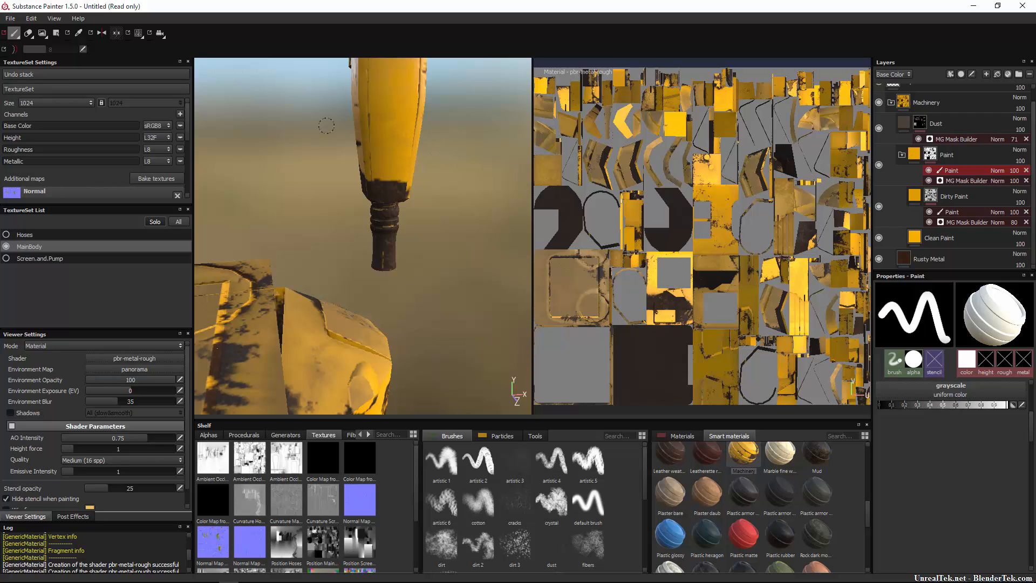
{"action": "mouse_move", "coordinate": [366, 159]}
{"action": "left_mouse_down"}
{"action": "mouse_move", "coordinate": [394, 181]}
{"action": "mouse_move", "coordinate": [381, 190]}
{"action": "left_mouse_up"}
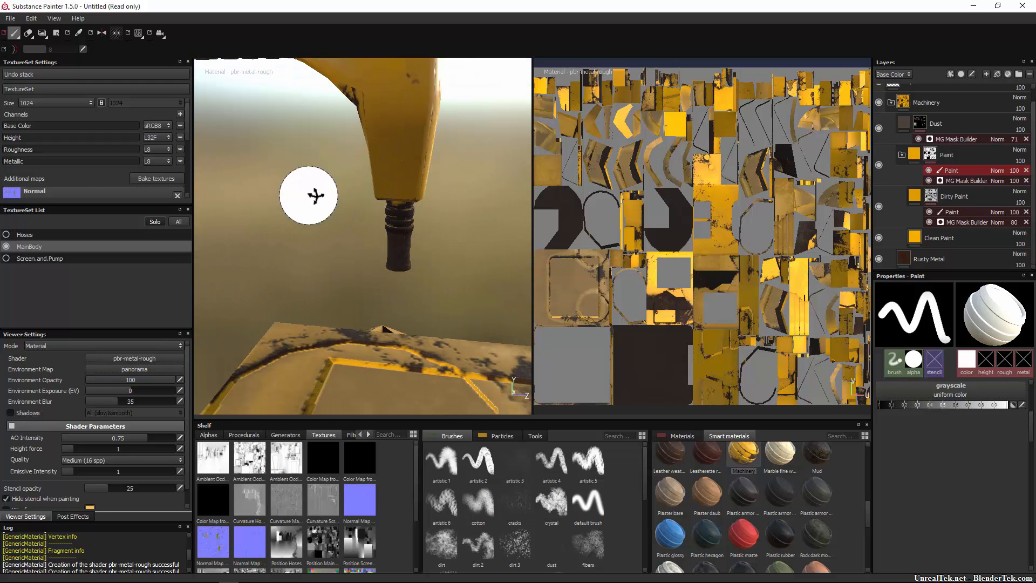
{"action": "mouse_move", "coordinate": [316, 195]}
{"action": "left_mouse_down", "text": "alt"}
{"action": "mouse_move", "coordinate": [453, 195]}
{"action": "mouse_move", "coordinate": [579, 147]}
{"action": "mouse_move", "coordinate": [481, 146]}
{"action": "left_mouse_up", "text": "alt"}
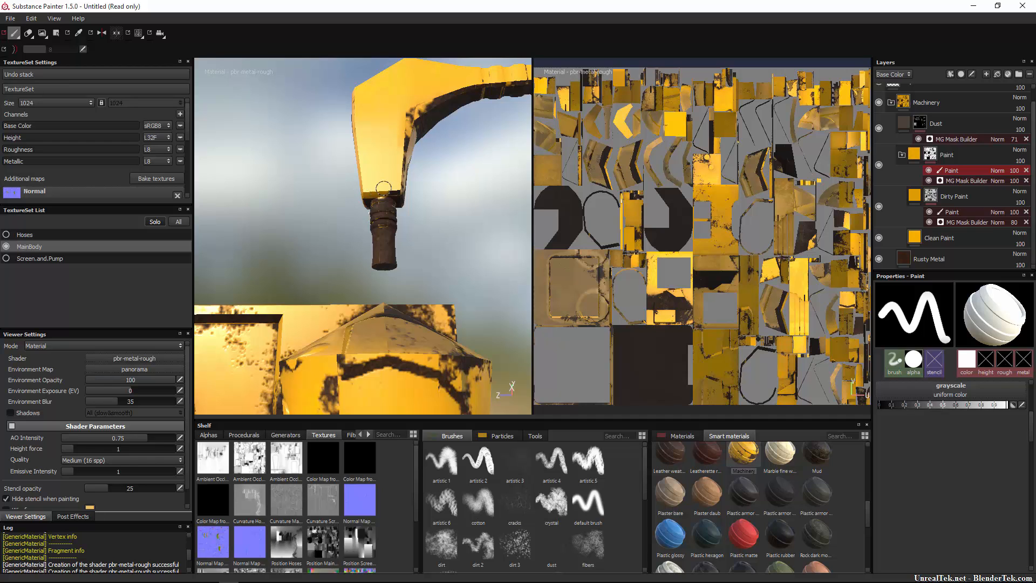
{"action": "scroll", "coordinate": [397, 189], "scroll_direction": "down", "scroll_amount": 2}
{"action": "scroll", "coordinate": [390, 182], "scroll_direction": "up", "scroll_amount": 5}
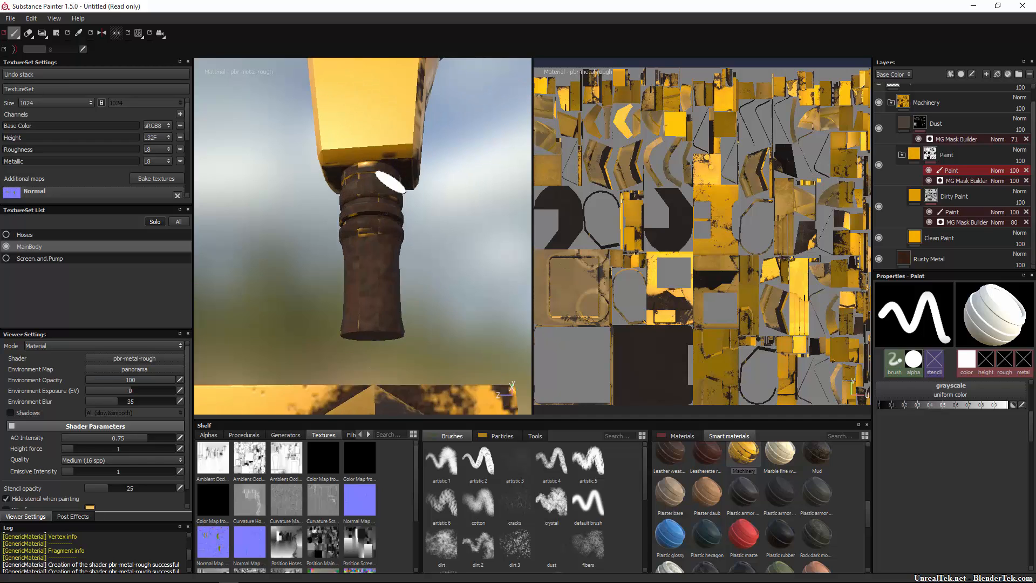
{"action": "left_click_drag", "start_coordinate": [390, 182], "coordinate": [382, 111], "text": "alt"}
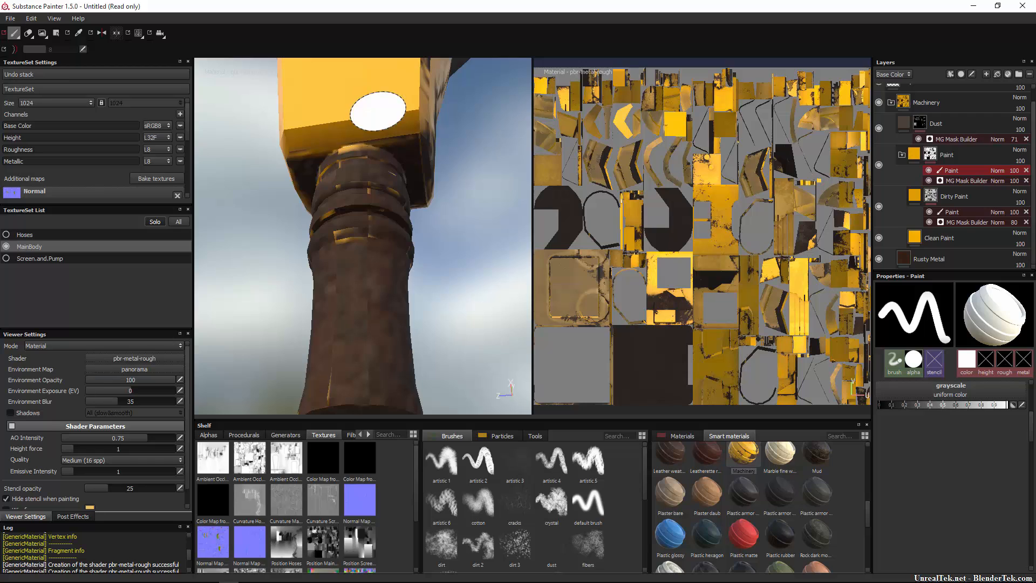
Switch the mask brush's grayscale to black and back to white, and reduce the brush size.
{"action": "left_click", "coordinate": [879, 404]}
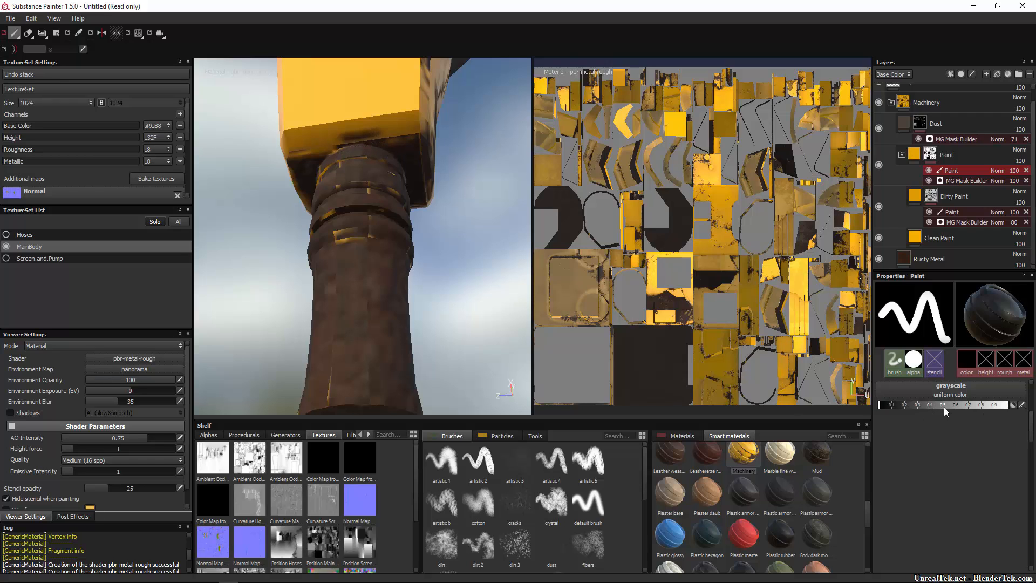
{"action": "left_click_drag", "start_coordinate": [944, 407], "coordinate": [1006, 405]}
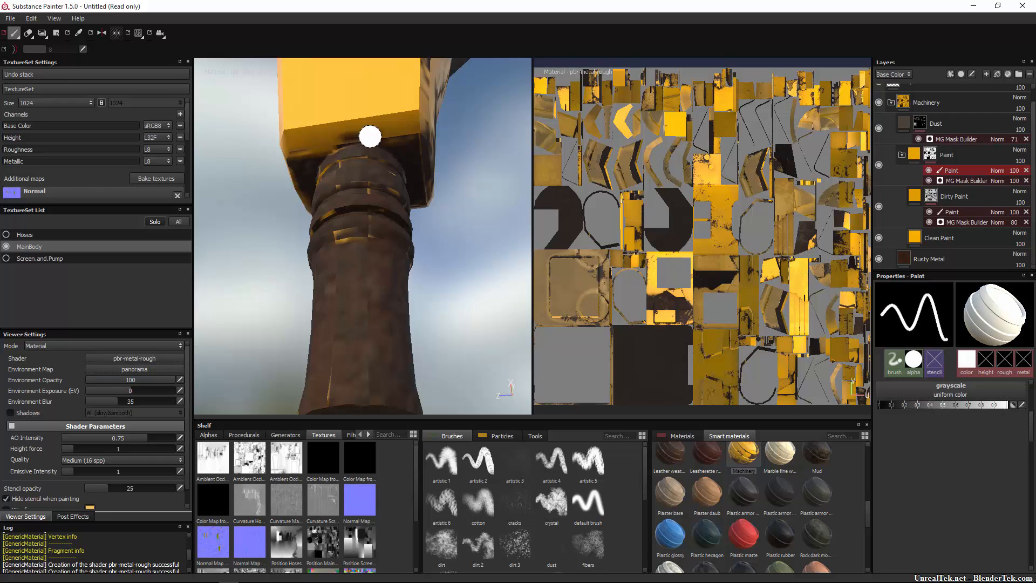
{"action": "key", "text": "["}
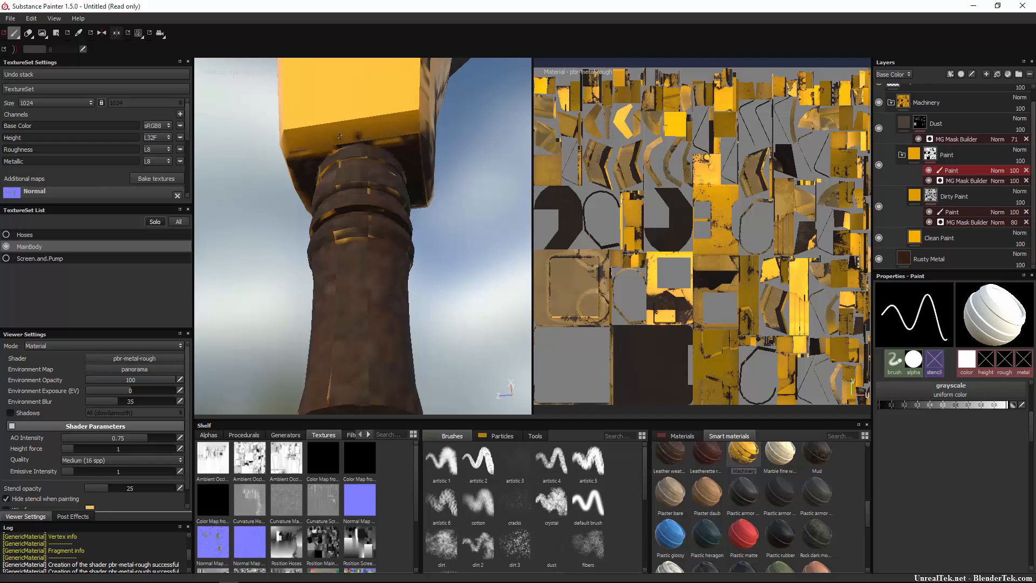
Show only the Screen.and.Pump texture set, hiding MainBody, and select it for editing.
{"action": "scroll", "coordinate": [433, 189], "scroll_direction": "down", "scroll_amount": 10}
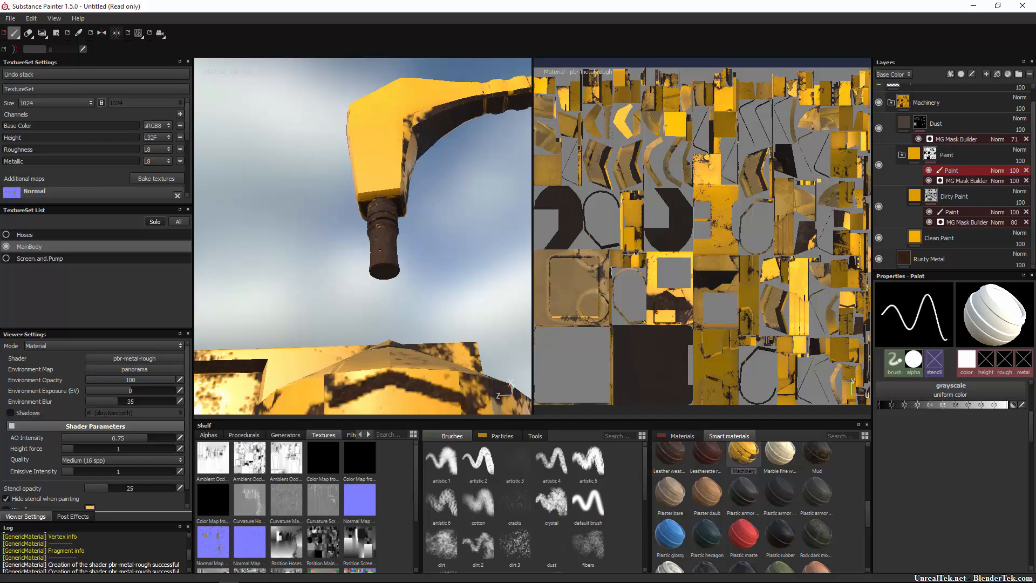
{"action": "scroll", "coordinate": [416, 249], "scroll_direction": "up", "scroll_amount": 10}
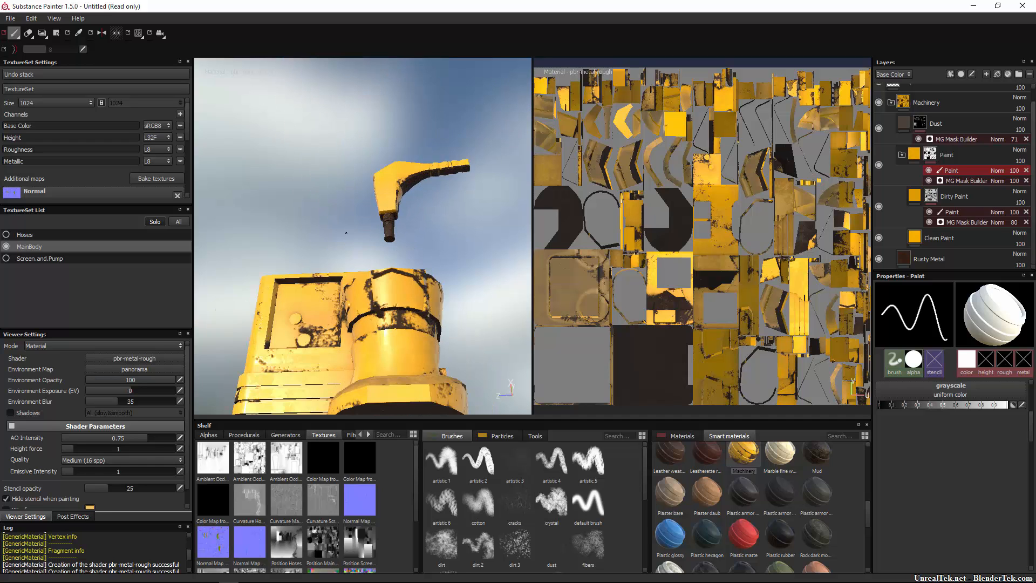
{"action": "scroll", "coordinate": [340, 219], "scroll_direction": "down", "scroll_amount": 3}
{"action": "middle_click_drag", "start_coordinate": [335, 216], "coordinate": [365, 249], "text": "alt"}
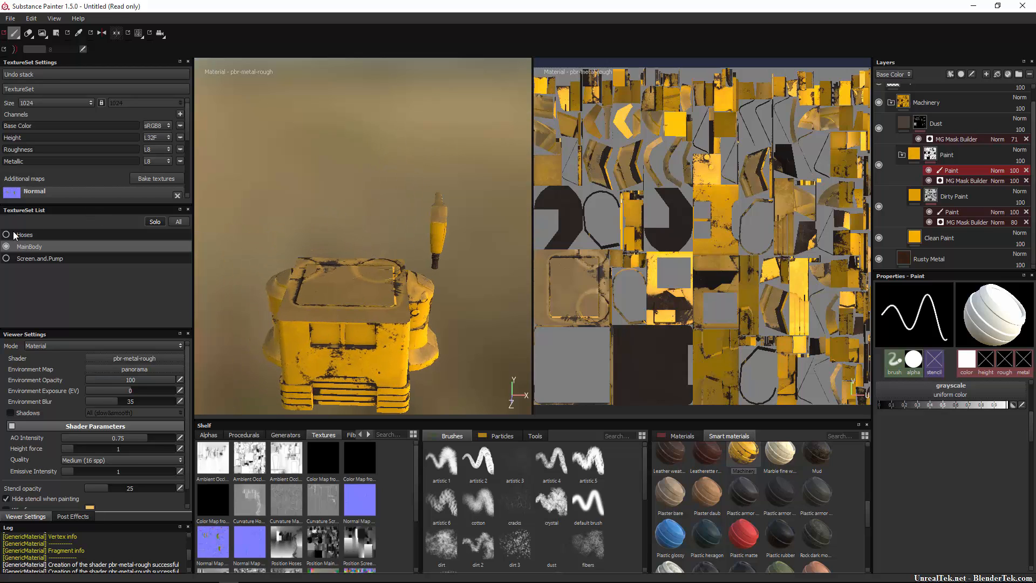
{"action": "left_click", "coordinate": [7, 259]}
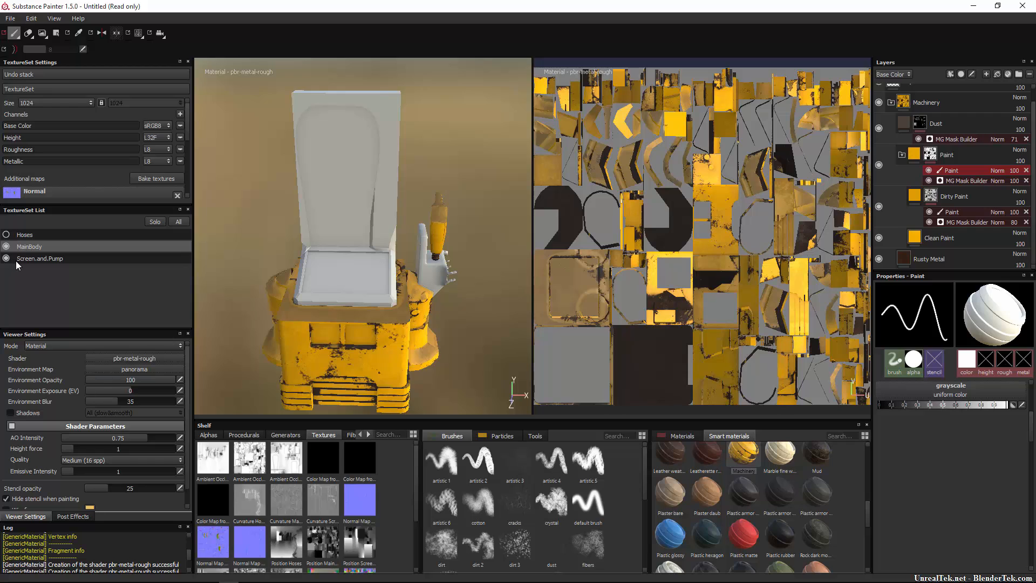
{"action": "left_click", "coordinate": [7, 247]}
{"action": "left_click", "coordinate": [67, 259]}
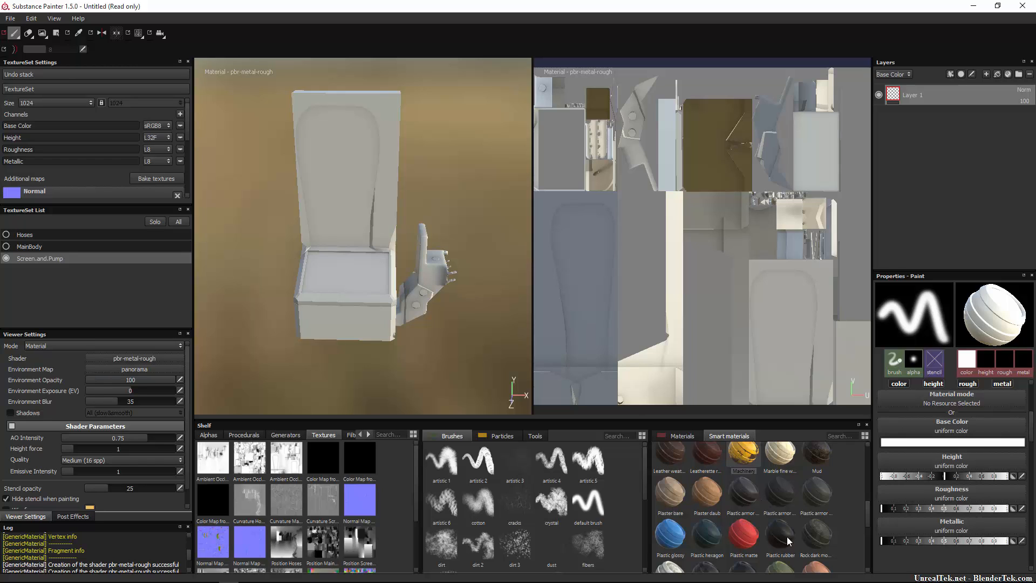
Find the Glass visor smart material and add it below Layer 1 in the Screen.and.Pump layer stack.
{"action": "scroll", "coordinate": [791, 536], "scroll_direction": "down", "scroll_amount": 5}
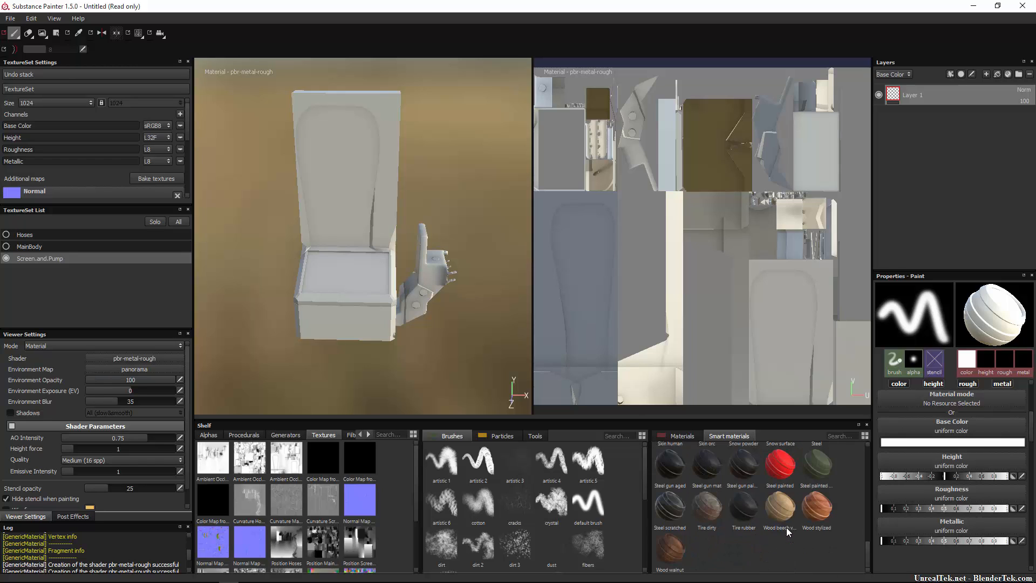
{"action": "scroll", "coordinate": [750, 521], "scroll_direction": "up", "scroll_amount": 3}
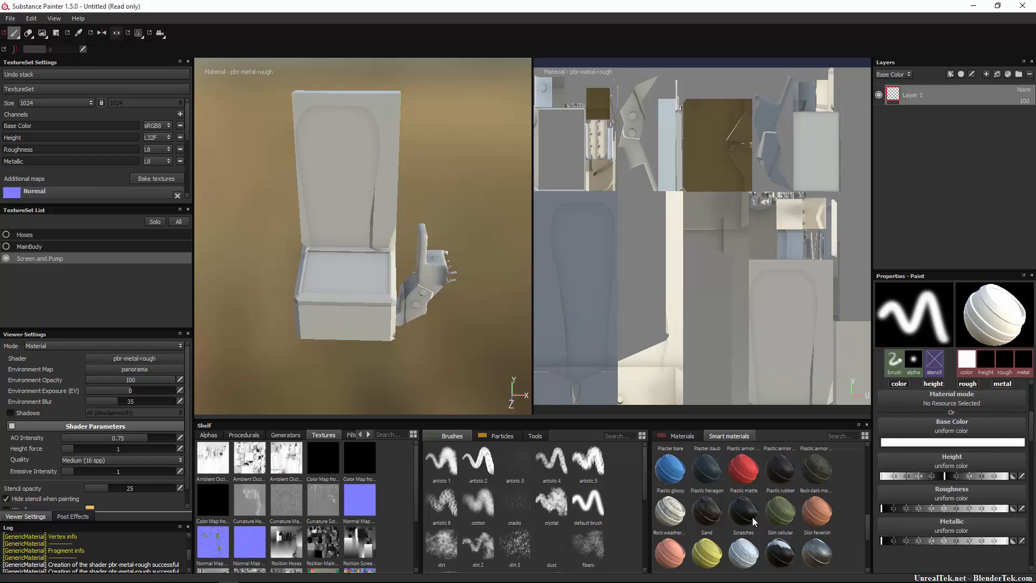
{"action": "scroll", "coordinate": [766, 509], "scroll_direction": "up", "scroll_amount": 3}
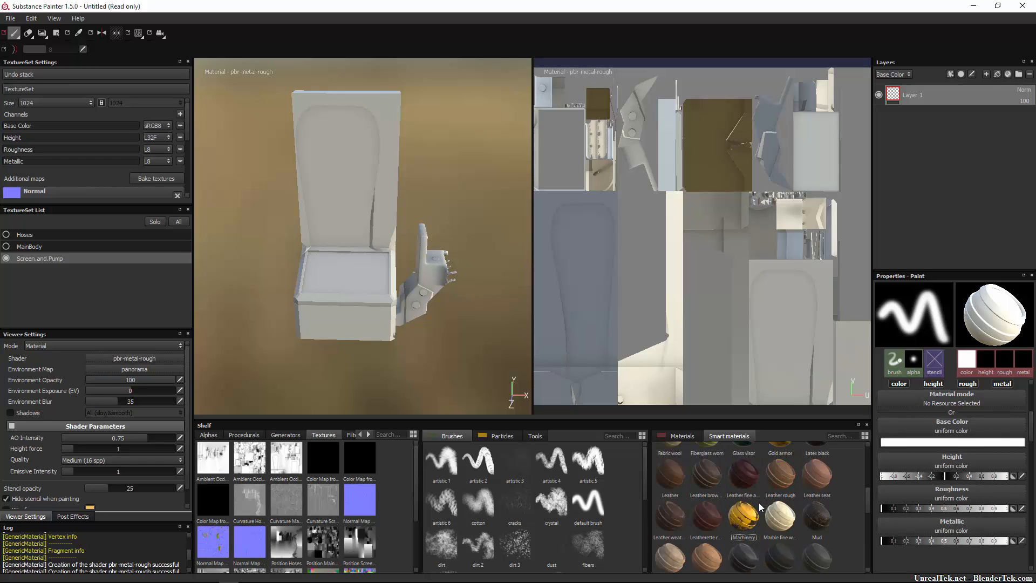
{"action": "scroll", "coordinate": [756, 486], "scroll_direction": "up", "scroll_amount": 3}
{"action": "left_click_drag", "start_coordinate": [750, 560], "coordinate": [938, 107]}
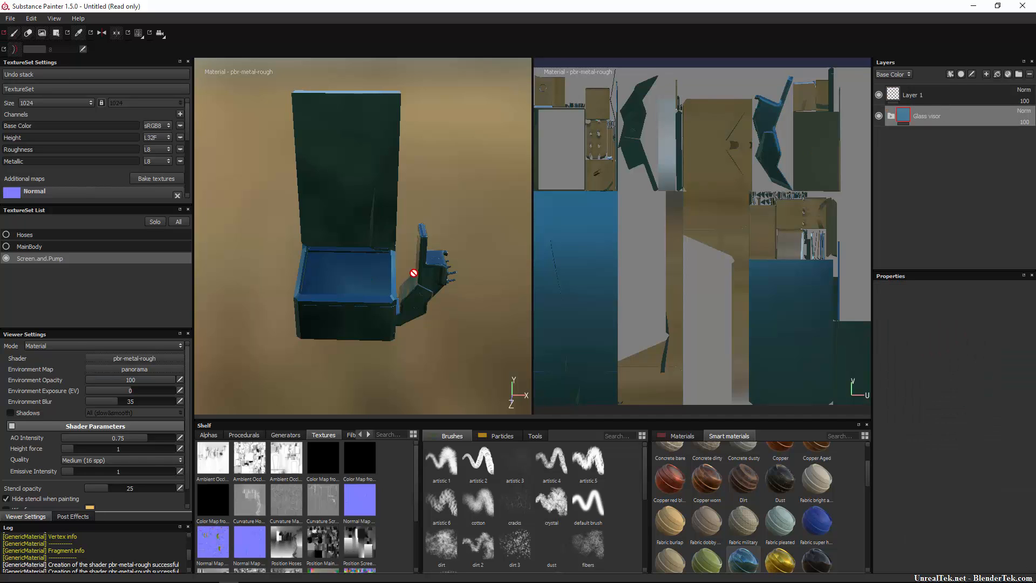
Set the shader's Emissive Intensity to 10 and add an Emissive channel to the Screen.and.Pump texture set.
{"action": "left_click_drag", "start_coordinate": [423, 195], "coordinate": [455, 195], "text": "alt"}
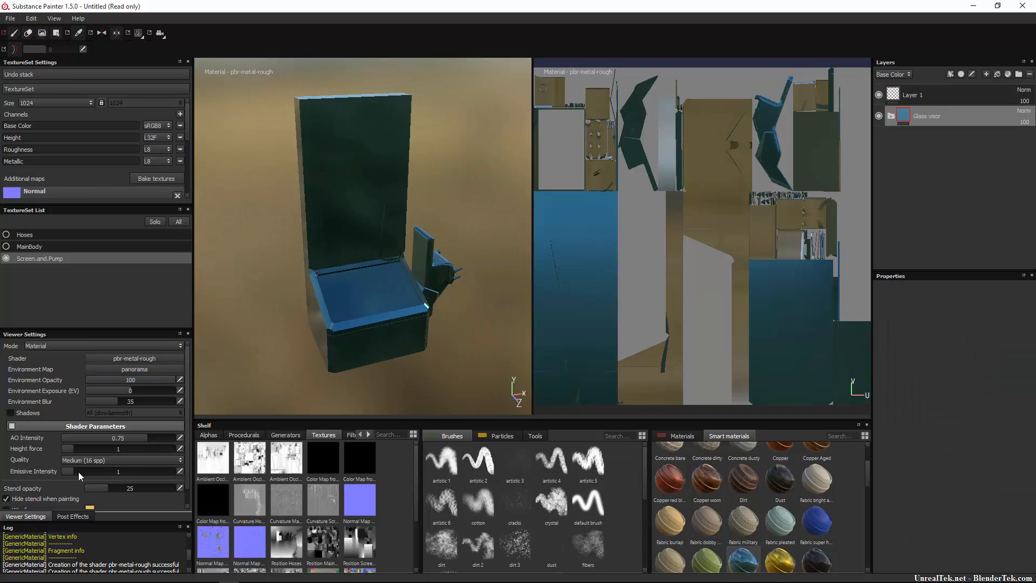
{"action": "left_click_drag", "start_coordinate": [73, 474], "coordinate": [181, 464]}
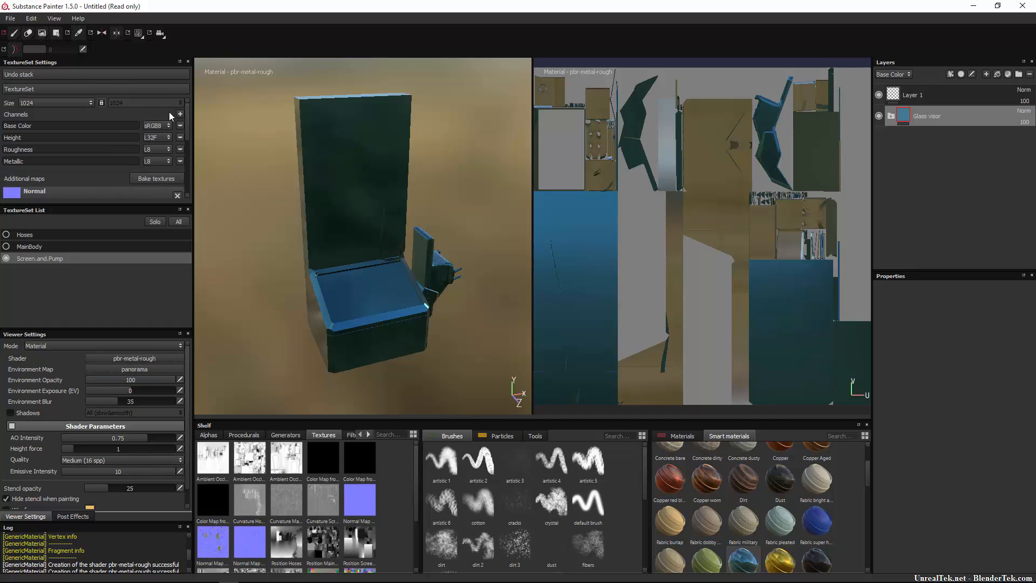
{"action": "left_click", "coordinate": [37, 238]}
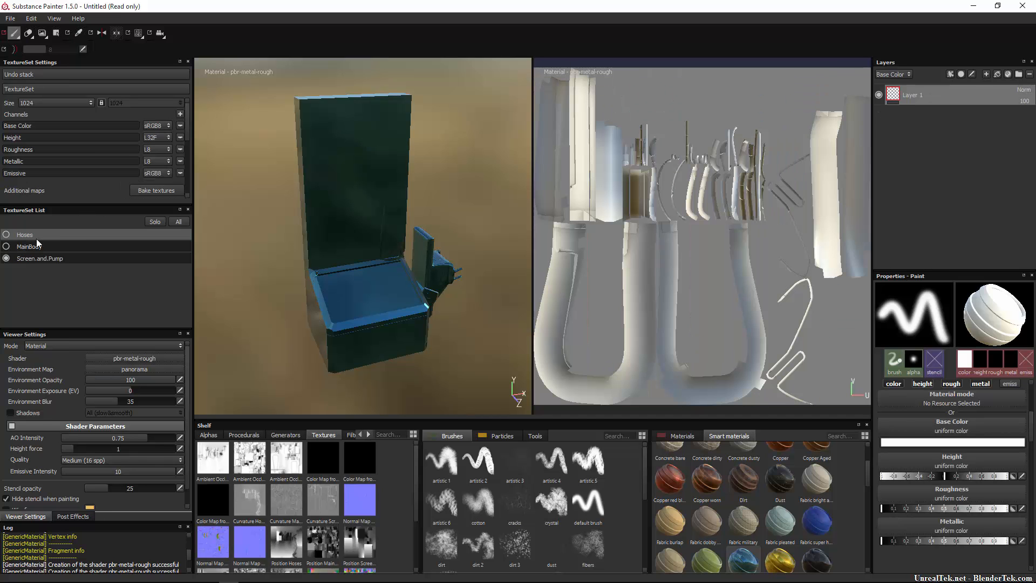
{"action": "left_click", "coordinate": [38, 249]}
{"action": "left_click", "coordinate": [44, 259]}
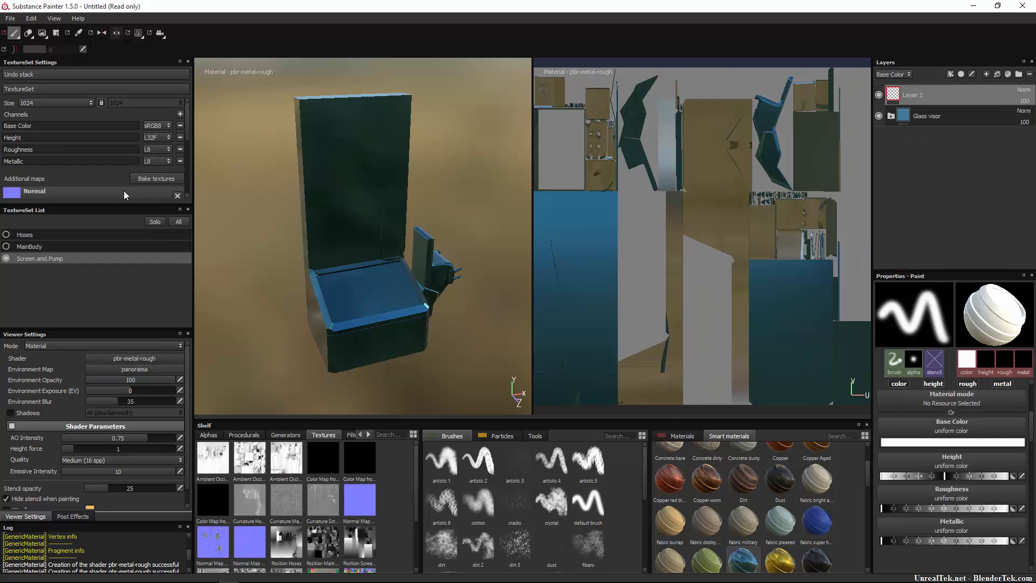
{"action": "left_click", "coordinate": [180, 114]}
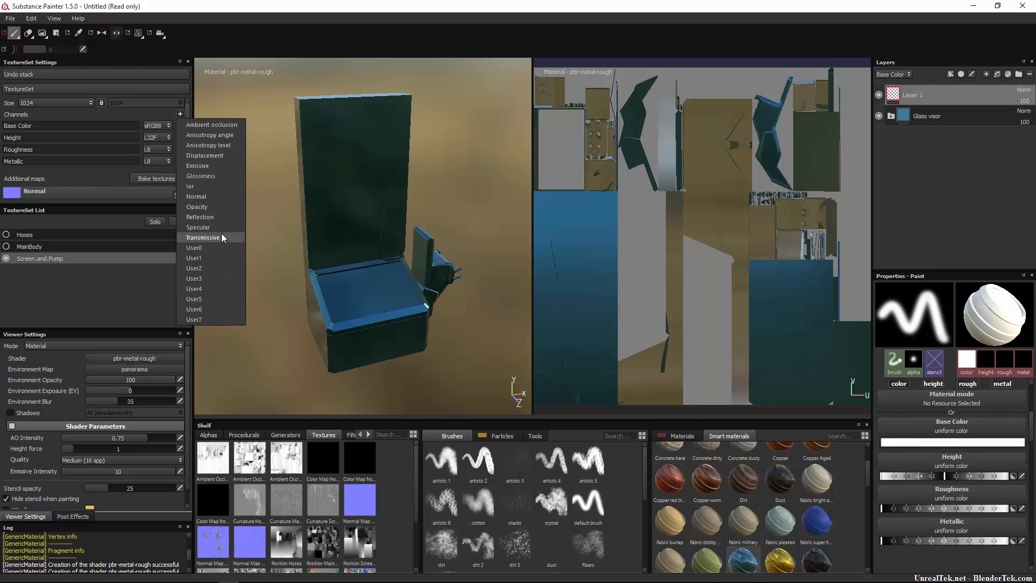
{"action": "left_click", "coordinate": [216, 166]}
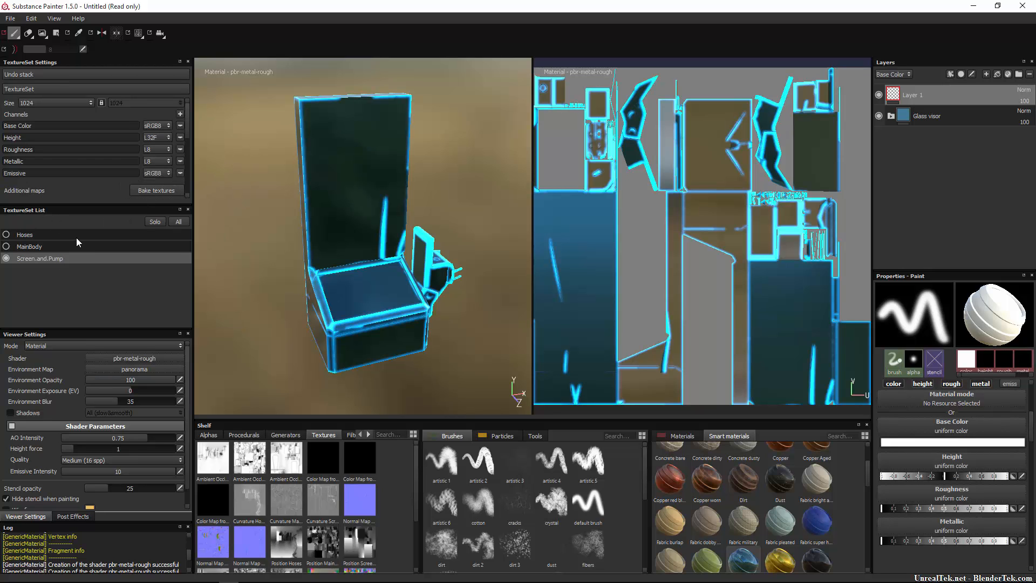
Examine the glowing edges around the pump holder and switch the viewport to 3D only.
{"action": "left_click_drag", "start_coordinate": [434, 296], "coordinate": [406, 294], "text": "alt"}
{"action": "scroll", "coordinate": [410, 294], "scroll_direction": "down", "scroll_amount": 1}
{"action": "scroll", "coordinate": [430, 300], "scroll_direction": "up", "scroll_amount": 5}
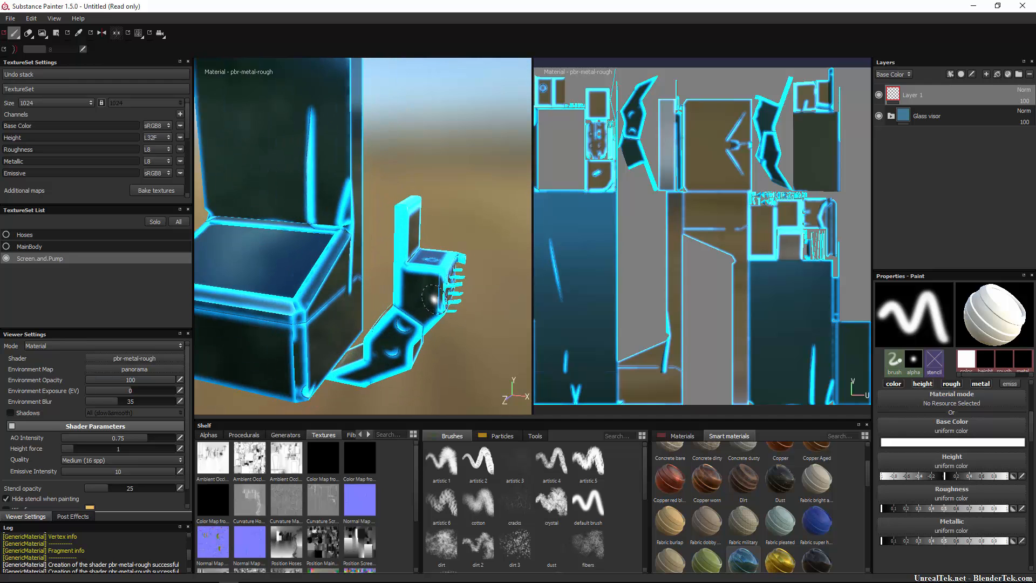
{"action": "scroll", "coordinate": [433, 297], "scroll_direction": "down", "scroll_amount": 2}
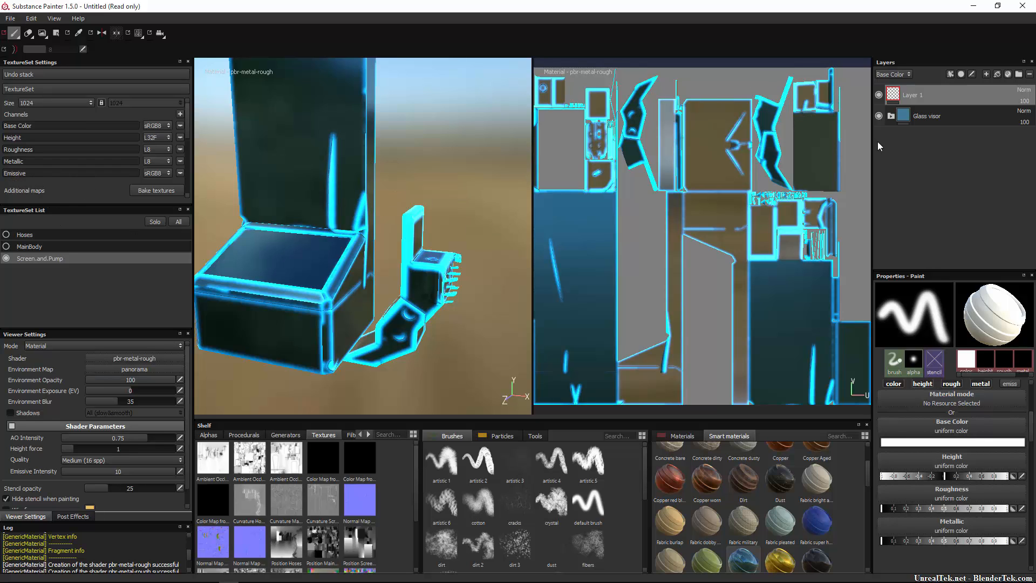
{"action": "left_click", "coordinate": [138, 33]}
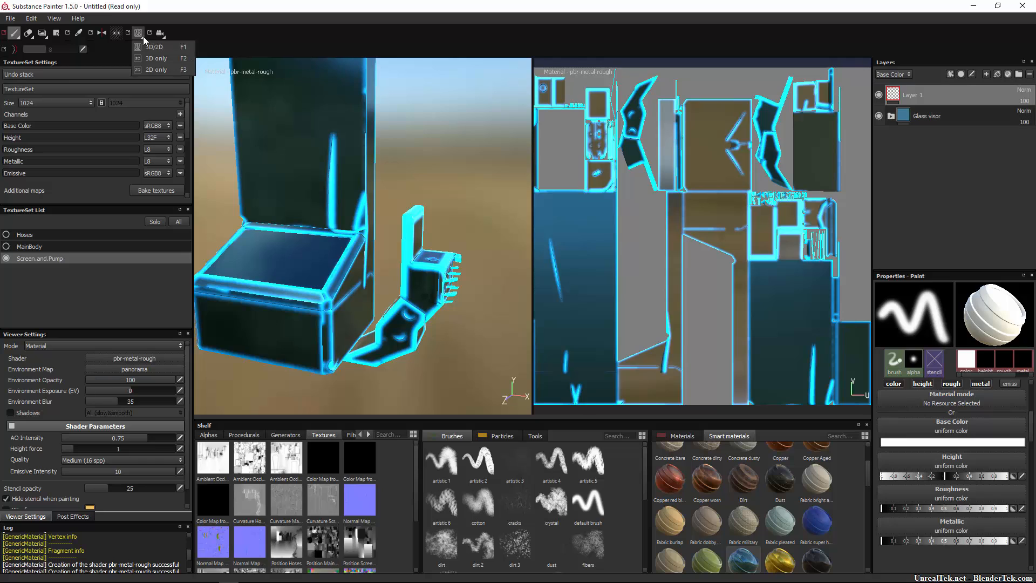
{"action": "left_click", "coordinate": [171, 61]}
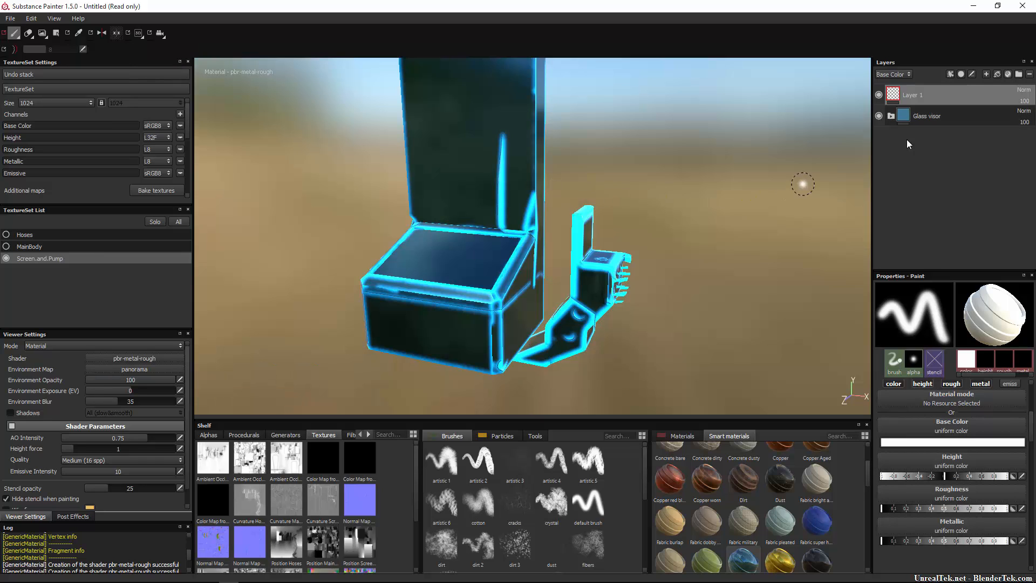
Expand the Glass visor folder, select the Glowing Edges mask and toggle that layer off and on to check its contribution.
{"action": "left_click", "coordinate": [892, 116]}
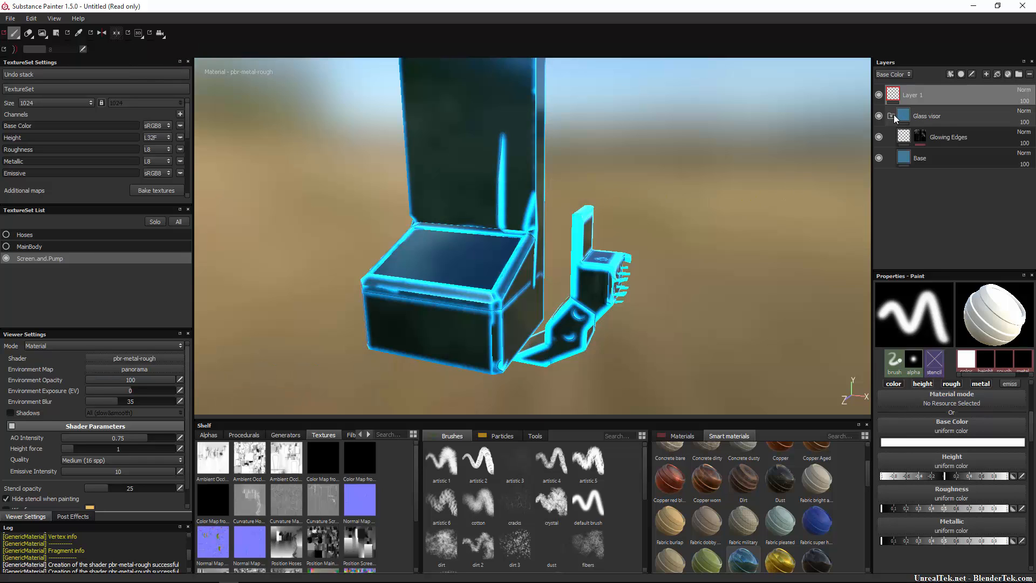
{"action": "left_click", "coordinate": [924, 137]}
{"action": "left_click", "coordinate": [877, 157]}
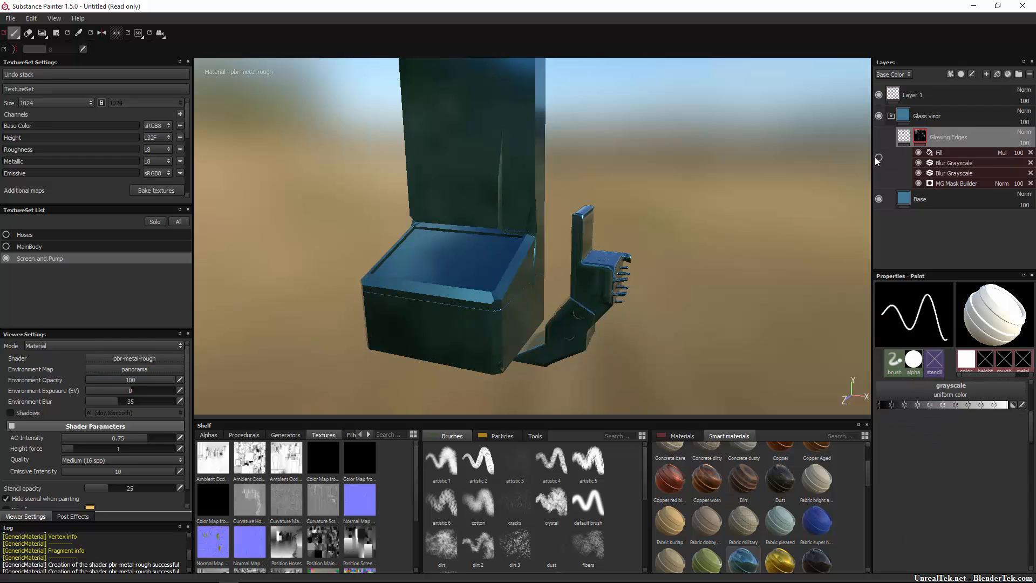
{"action": "left_click", "coordinate": [877, 157]}
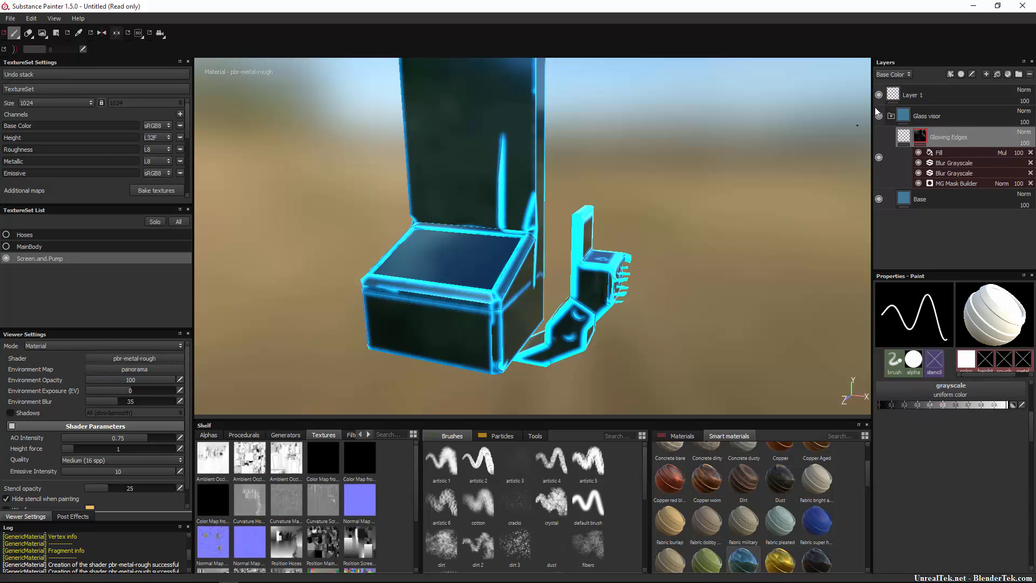
Add a paint effect to the Glowing Edges layer's mask.
{"action": "right_click", "coordinate": [911, 139]}
{"action": "left_click", "coordinate": [798, 196]}
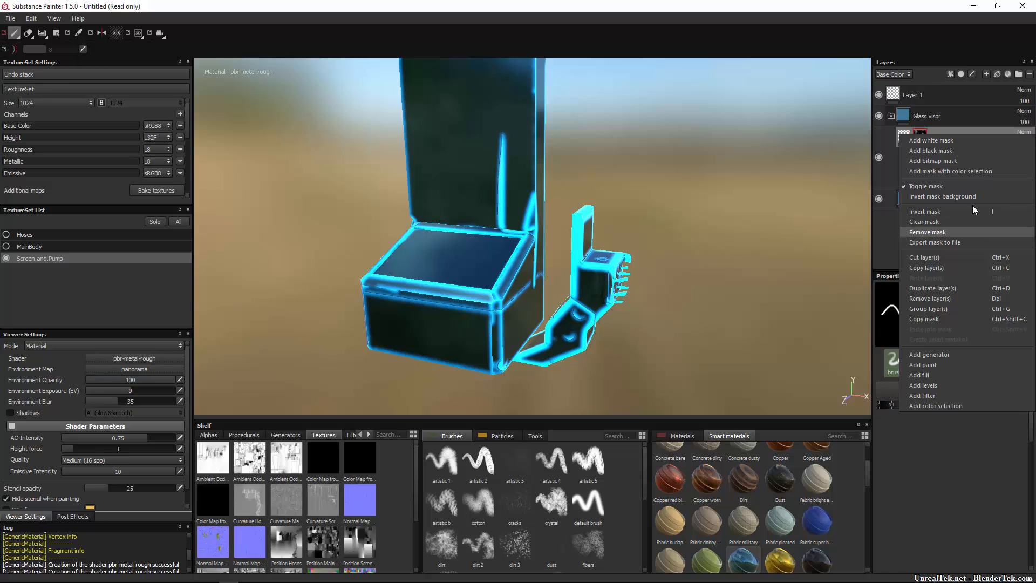
{"action": "left_click", "coordinate": [945, 364]}
{"action": "left_click_drag", "start_coordinate": [658, 302], "coordinate": [693, 301], "text": "alt"}
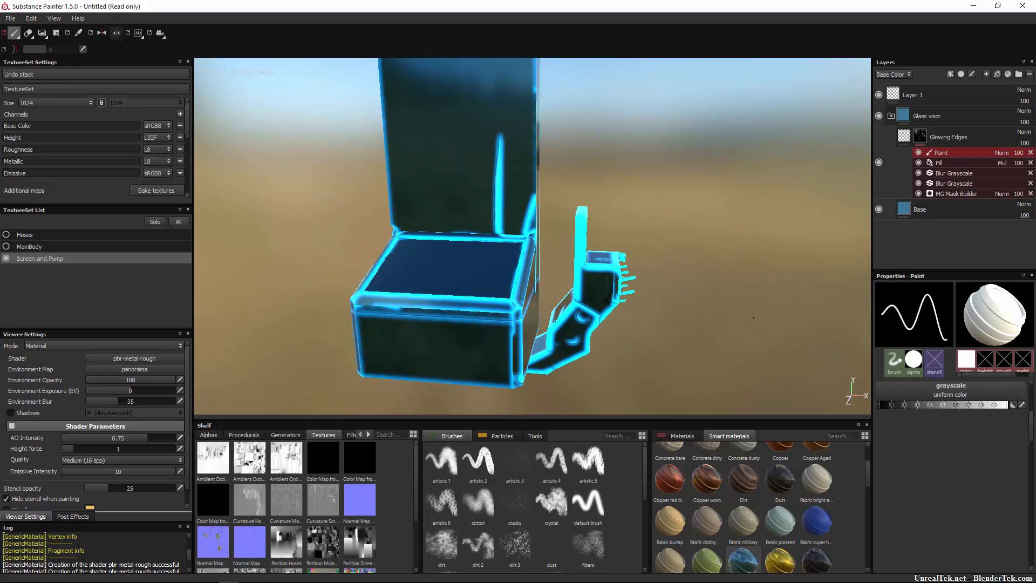
Paint out the glow on the pump nozzle's near side in the Glowing Edges mask, using black and a much larger brush.
{"action": "left_click_drag", "start_coordinate": [987, 406], "coordinate": [873, 419]}
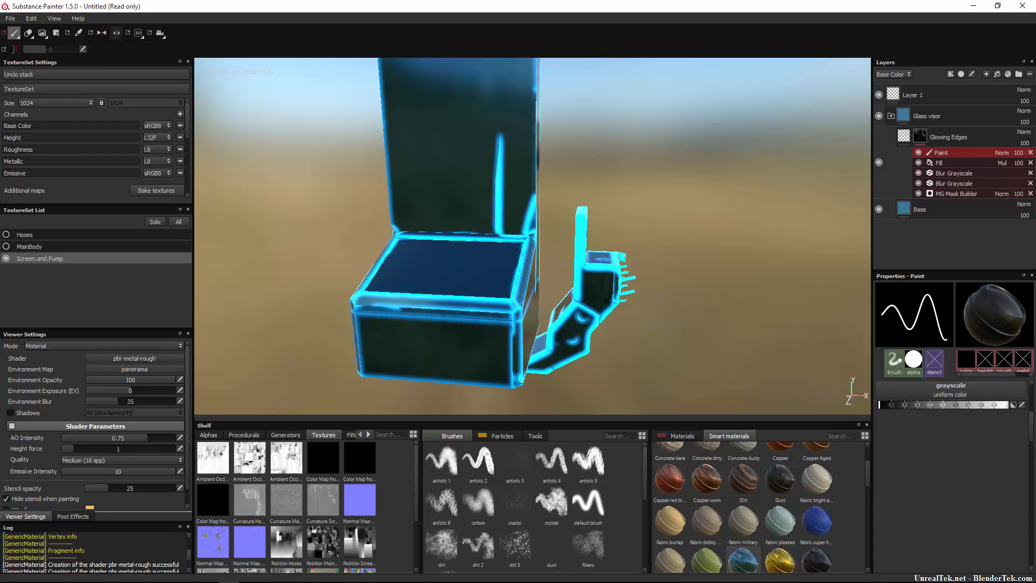
{"action": "key", "text": "bracketright"}
{"action": "key", "text": "bracketright"}
{"action": "key", "text": "bracketright"}
{"action": "key", "text": "bracketright"}
{"action": "key", "text": "bracketright"}
{"action": "key", "text": "bracketright"}
{"action": "key", "text": "bracketright"}
{"action": "key", "text": "bracketright"}
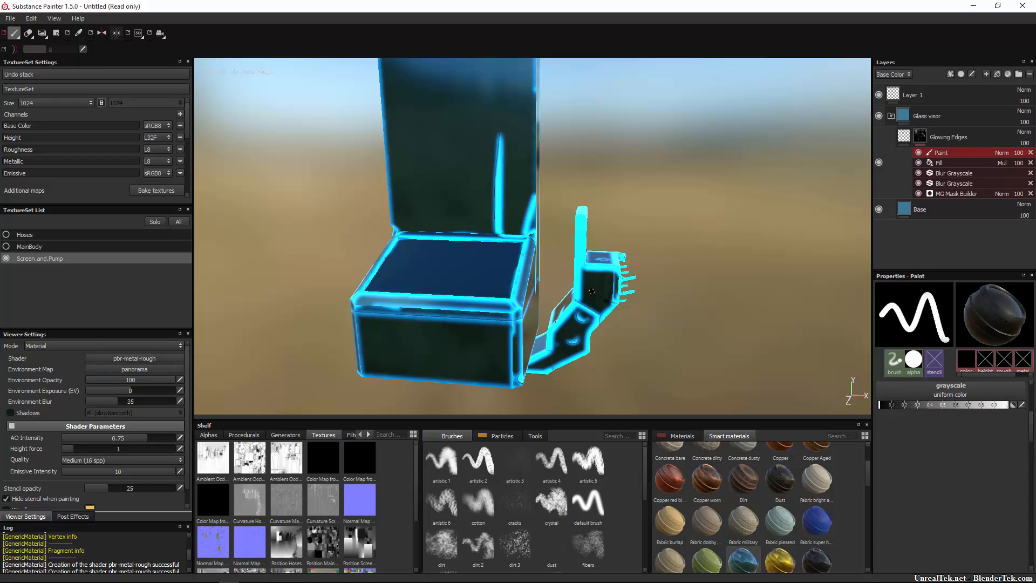
{"action": "mouse_move", "coordinate": [592, 291]}
{"action": "left_mouse_down"}
{"action": "mouse_move", "coordinate": [597, 340]}
{"action": "mouse_move", "coordinate": [582, 232]}
{"action": "left_mouse_up"}
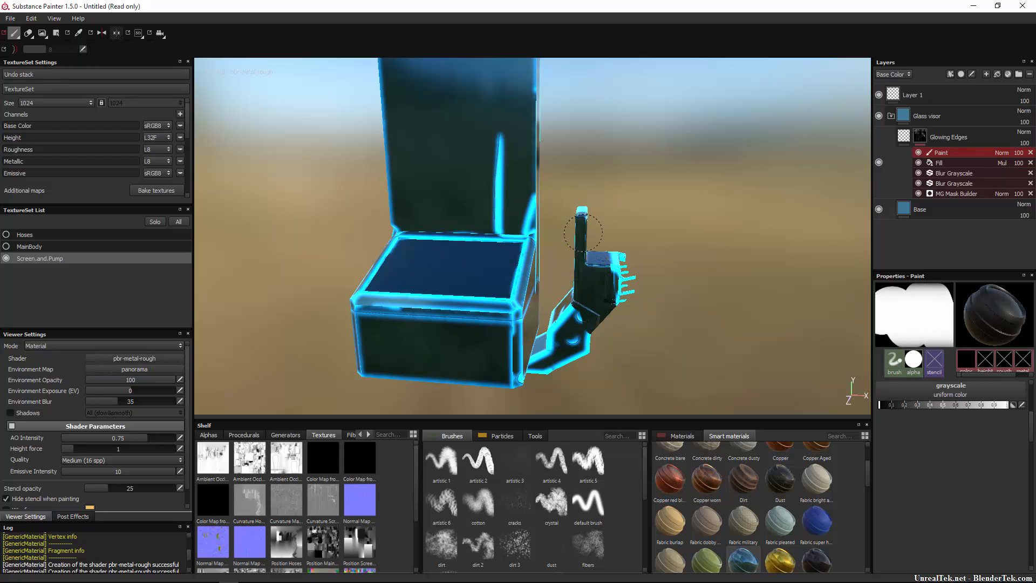
{"action": "left_click_drag", "start_coordinate": [600, 315], "coordinate": [621, 286]}
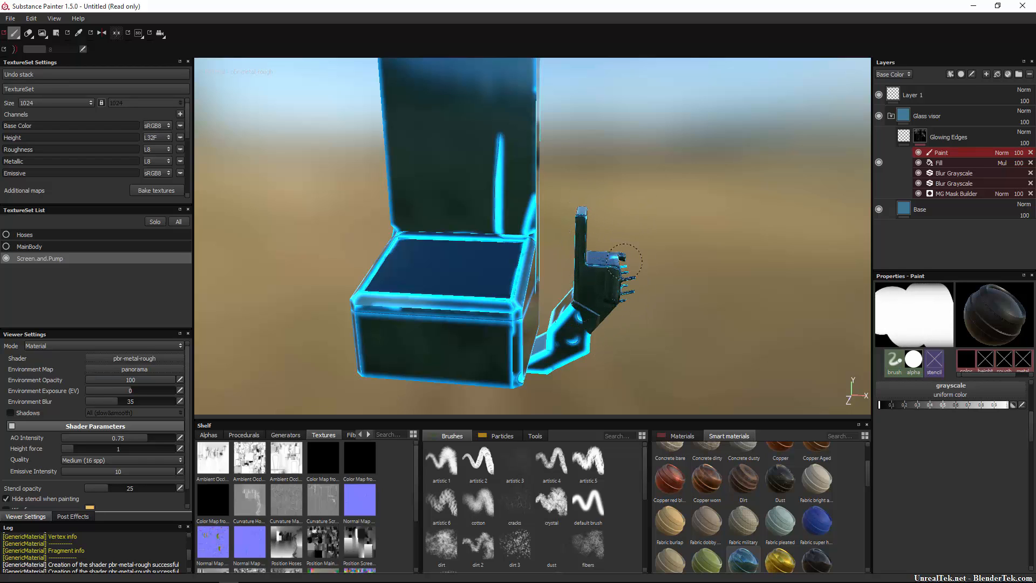
{"action": "mouse_move", "coordinate": [587, 360]}
{"action": "left_mouse_down"}
{"action": "mouse_move", "coordinate": [565, 345]}
{"action": "mouse_move", "coordinate": [559, 363]}
{"action": "left_mouse_up"}
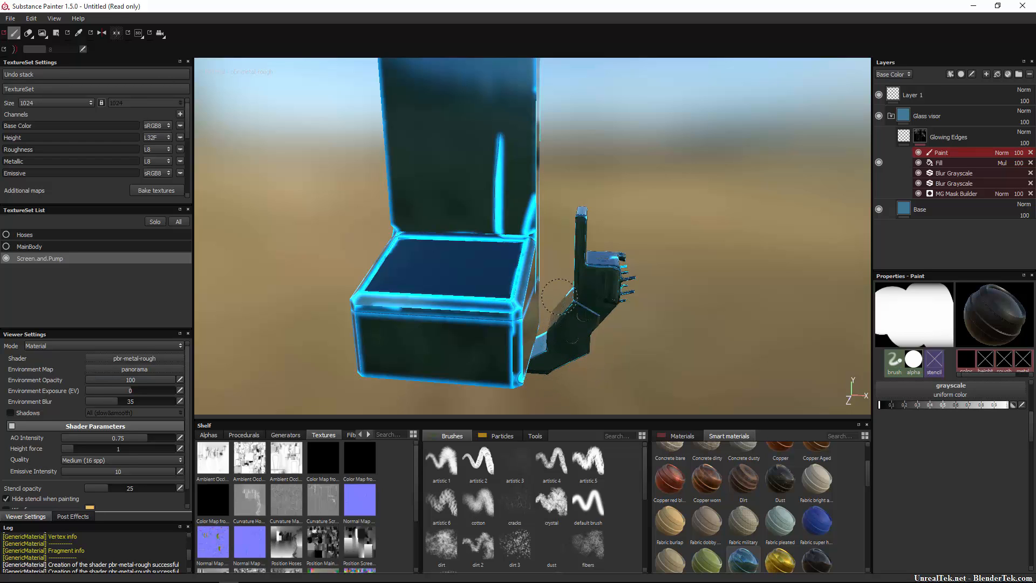
Paint out the remaining glow on the nozzle's back and on the side edges of the screen's base box.
{"action": "mouse_move", "coordinate": [666, 289]}
{"action": "left_mouse_down", "text": "alt"}
{"action": "mouse_move", "coordinate": [511, 324]}
{"action": "mouse_move", "coordinate": [572, 313]}
{"action": "left_mouse_up", "text": "alt"}
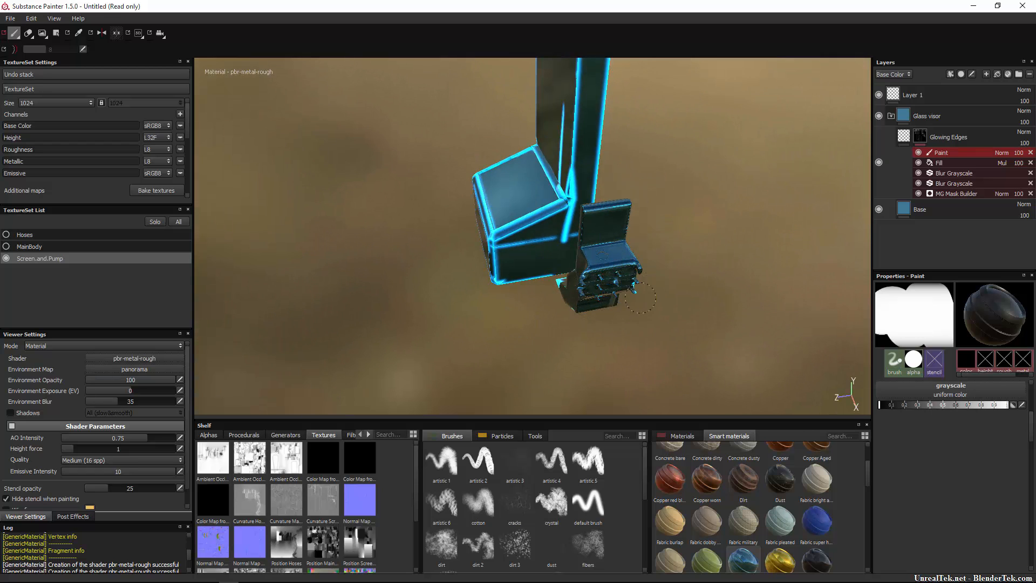
{"action": "mouse_move", "coordinate": [640, 297]}
{"action": "left_mouse_down", "text": "alt"}
{"action": "mouse_move", "coordinate": [586, 364]}
{"action": "mouse_move", "coordinate": [673, 363]}
{"action": "left_mouse_up", "text": "alt"}
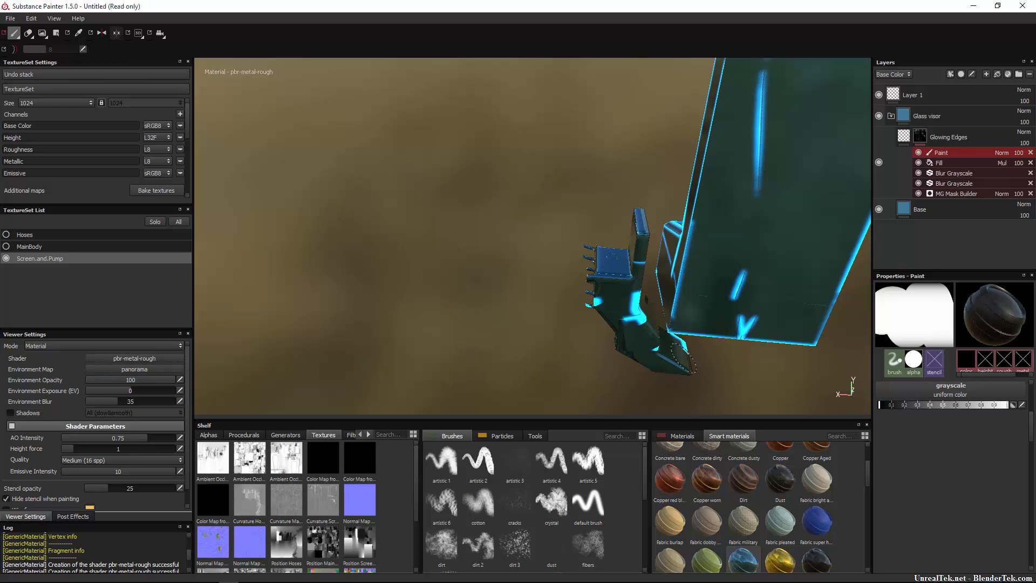
{"action": "left_click_drag", "start_coordinate": [617, 303], "coordinate": [638, 298]}
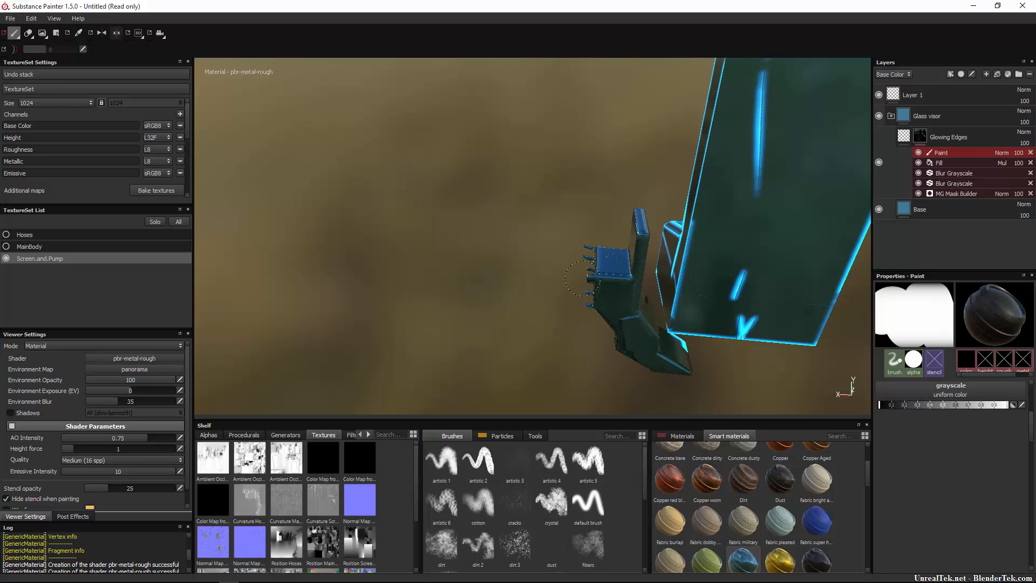
{"action": "left_click_drag", "start_coordinate": [576, 280], "coordinate": [535, 345], "text": "alt"}
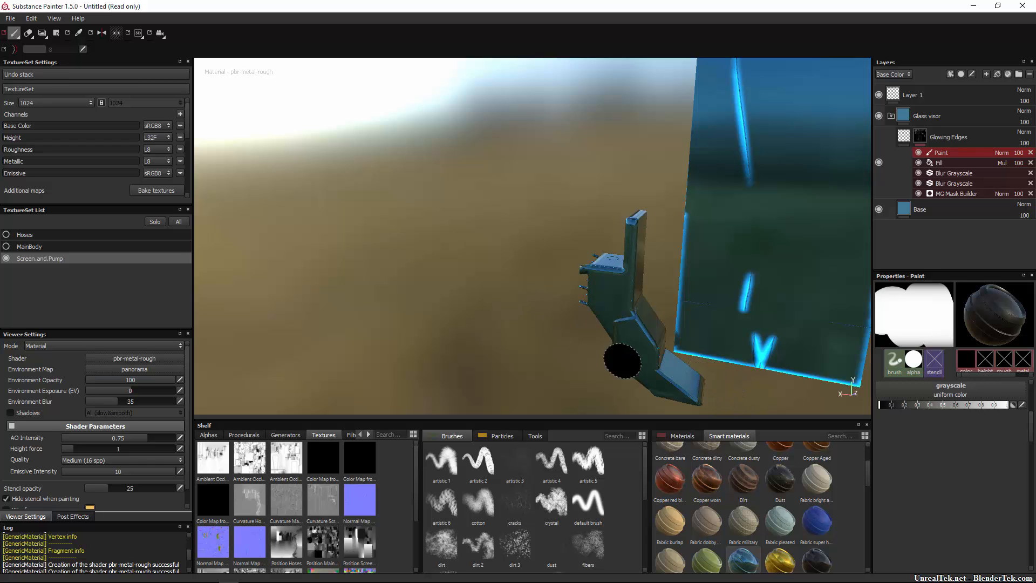
{"action": "left_click_drag", "start_coordinate": [624, 363], "coordinate": [717, 222], "text": "alt"}
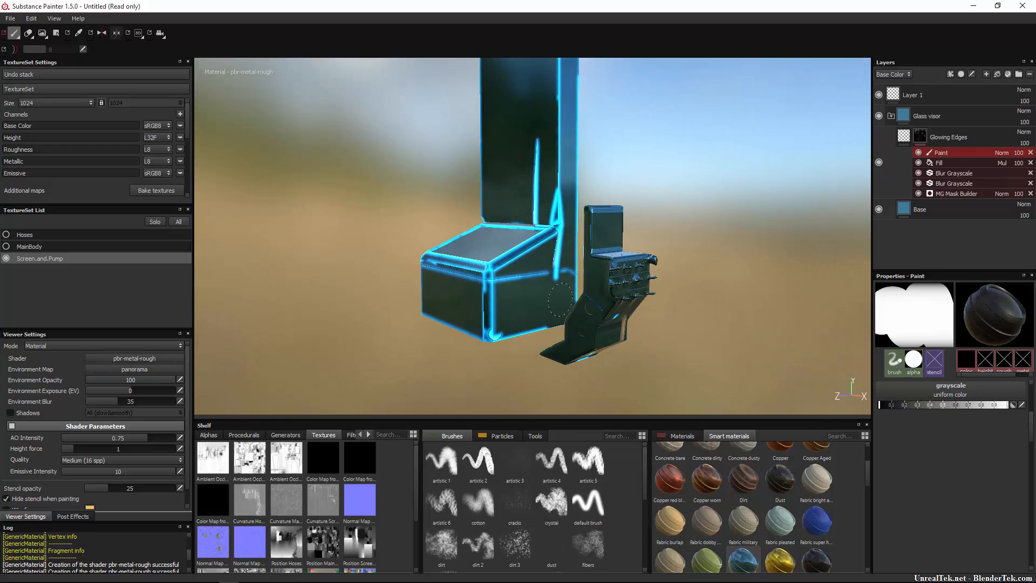
{"action": "mouse_move", "coordinate": [508, 288]}
{"action": "left_mouse_down"}
{"action": "mouse_move", "coordinate": [489, 290]}
{"action": "mouse_move", "coordinate": [484, 341]}
{"action": "left_mouse_up"}
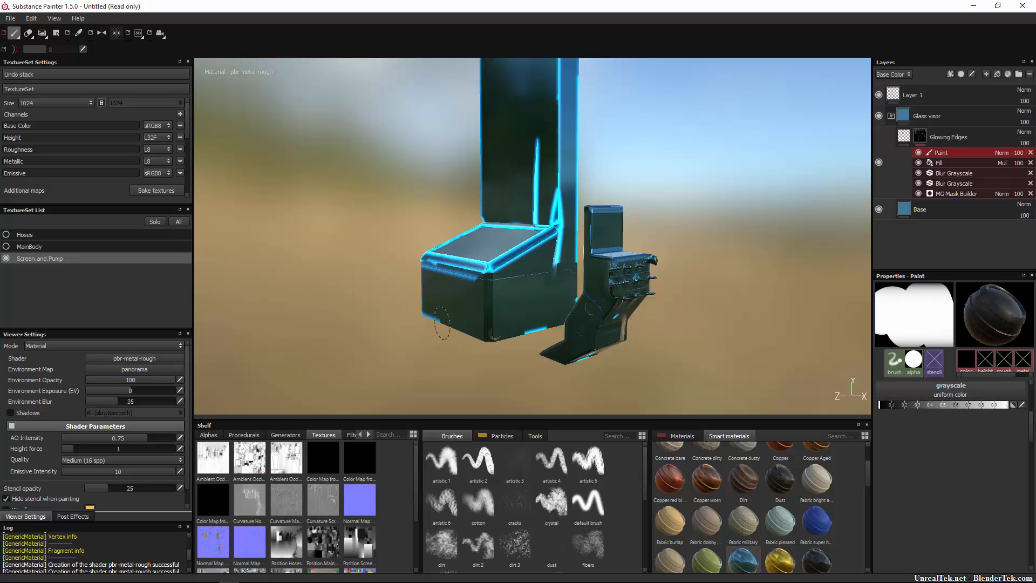
Display only the Emissive channel in the viewport.
{"action": "right_click", "coordinate": [418, 315]}
{"action": "left_click", "coordinate": [435, 330]}
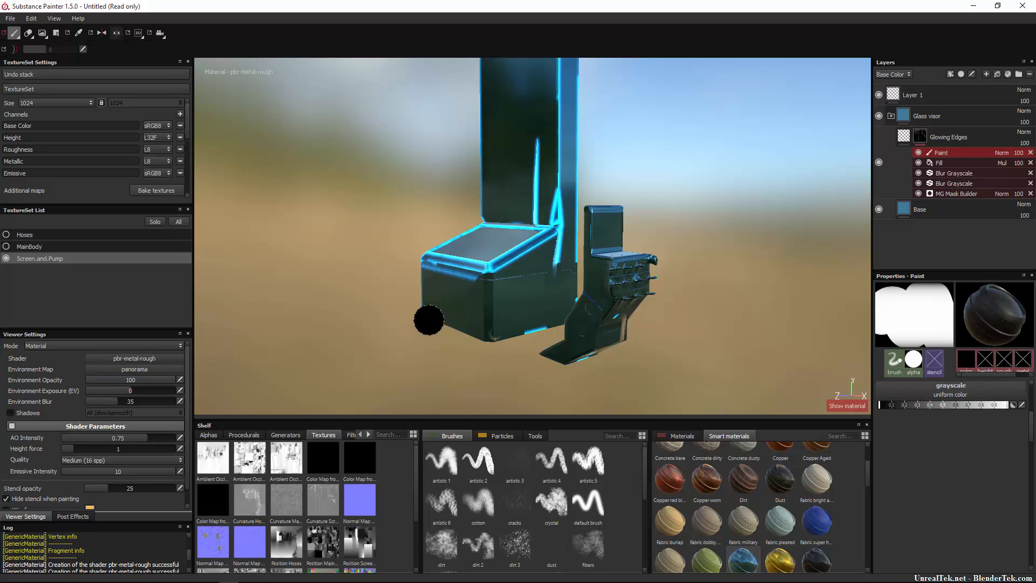
{"action": "right_click", "coordinate": [388, 317]}
{"action": "left_click", "coordinate": [397, 323]}
{"action": "right_click", "coordinate": [396, 318]}
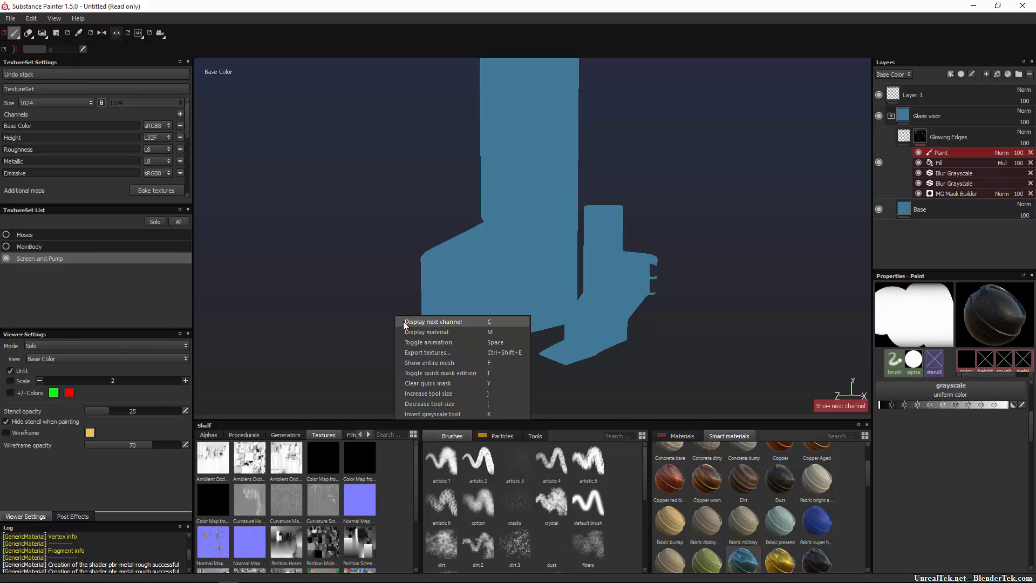
{"action": "left_click", "coordinate": [404, 323]}
{"action": "right_click", "coordinate": [386, 313]}
{"action": "left_click", "coordinate": [394, 319]}
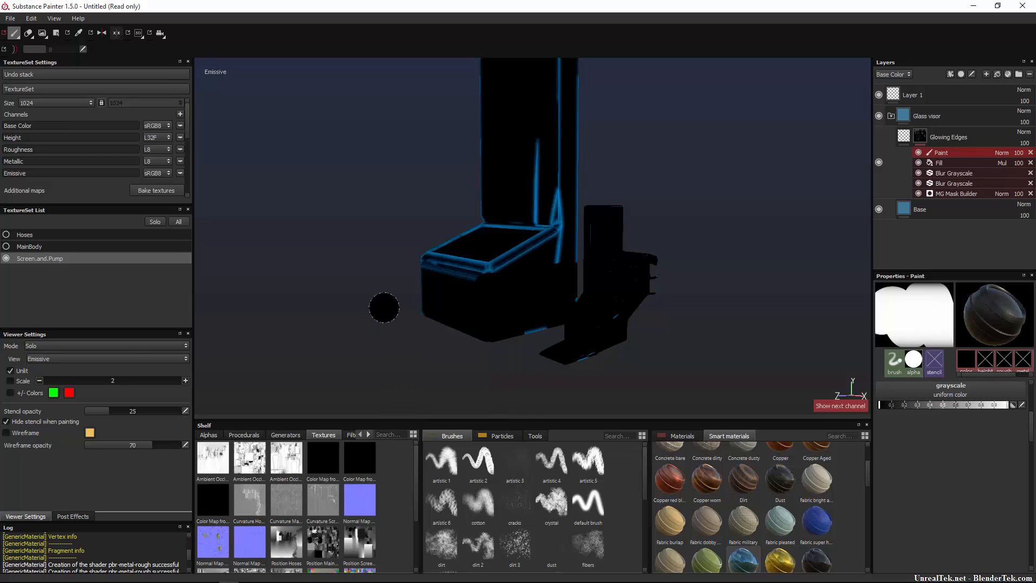
{"action": "right_click", "coordinate": [386, 310]}
{"action": "left_click", "coordinate": [318, 316]}
Paint out the glow along the base box's lower edge and up the screen panel's adjoining side.
{"action": "left_click_drag", "start_coordinate": [507, 339], "coordinate": [543, 328]}
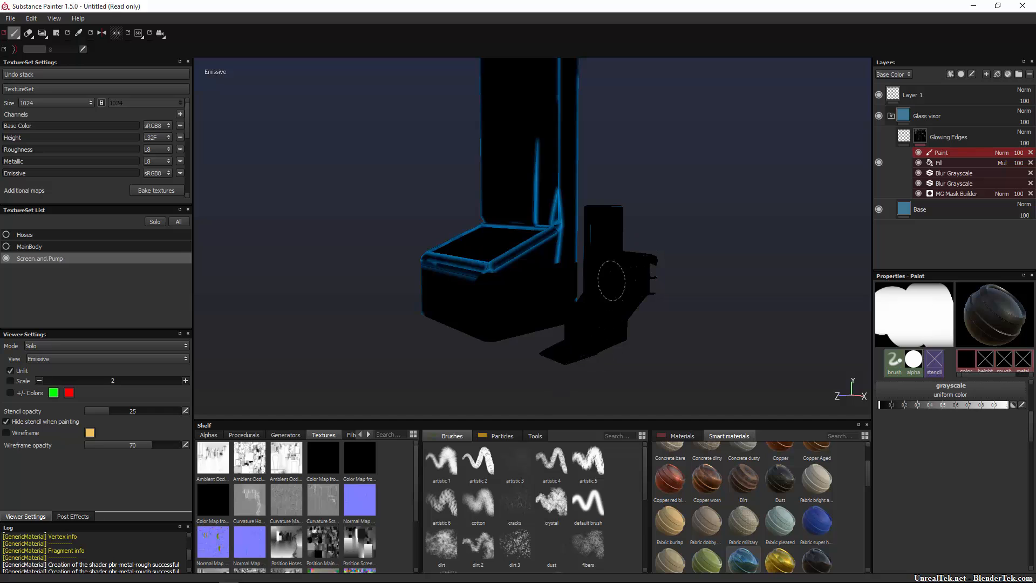
{"action": "mouse_move", "coordinate": [605, 294]}
{"action": "left_mouse_down", "text": "alt"}
{"action": "mouse_move", "coordinate": [659, 341]}
{"action": "mouse_move", "coordinate": [636, 312]}
{"action": "mouse_move", "coordinate": [594, 300]}
{"action": "left_mouse_up", "text": "alt"}
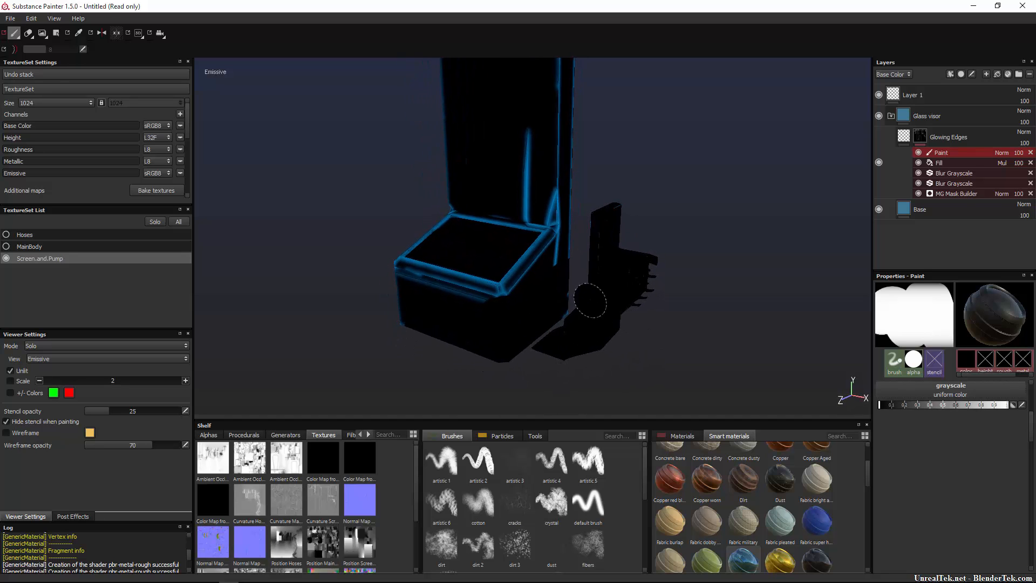
{"action": "left_click_drag", "start_coordinate": [561, 259], "coordinate": [564, 243]}
{"action": "left_click_drag", "start_coordinate": [567, 226], "coordinate": [569, 156]}
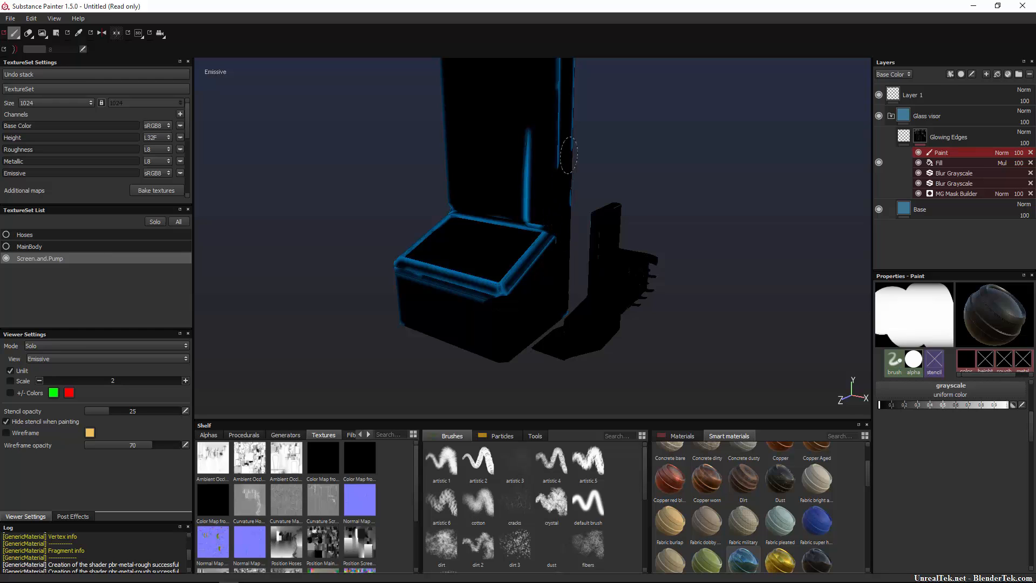
{"action": "left_click_drag", "start_coordinate": [572, 208], "coordinate": [561, 106]}
Paint out the glow around the screen panel's top edges and the stray vertical streak on its face.
{"action": "mouse_move", "coordinate": [626, 127]}
{"action": "left_mouse_down", "text": "alt"}
{"action": "mouse_move", "coordinate": [629, 159]}
{"action": "mouse_move", "coordinate": [627, 130]}
{"action": "left_mouse_up", "text": "alt"}
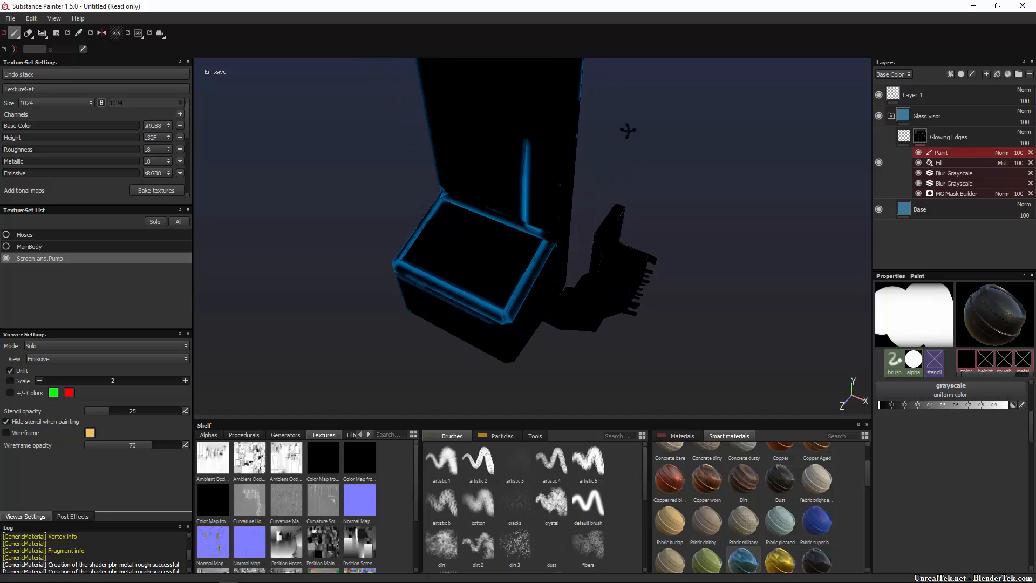
{"action": "middle_click_drag", "start_coordinate": [626, 131], "coordinate": [625, 238], "text": "alt"}
{"action": "scroll", "coordinate": [625, 238], "scroll_direction": "up", "scroll_amount": 2}
{"action": "scroll", "coordinate": [620, 240], "scroll_direction": "down", "scroll_amount": 5}
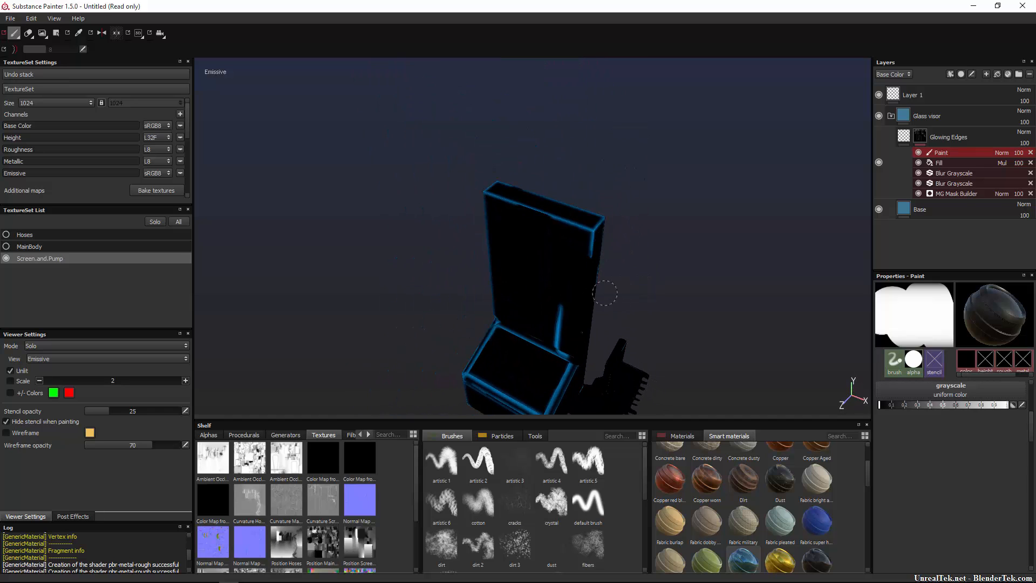
{"action": "mouse_move", "coordinate": [607, 268]}
{"action": "left_mouse_down"}
{"action": "mouse_move", "coordinate": [585, 231]}
{"action": "mouse_move", "coordinate": [504, 219]}
{"action": "mouse_move", "coordinate": [532, 218]}
{"action": "mouse_move", "coordinate": [484, 184]}
{"action": "left_mouse_up"}
{"action": "mouse_move", "coordinate": [586, 333]}
{"action": "left_mouse_down"}
{"action": "mouse_move", "coordinate": [558, 303]}
{"action": "mouse_move", "coordinate": [577, 292]}
{"action": "mouse_move", "coordinate": [750, 261]}
{"action": "left_mouse_up"}
{"action": "left_click", "coordinate": [563, 350]}
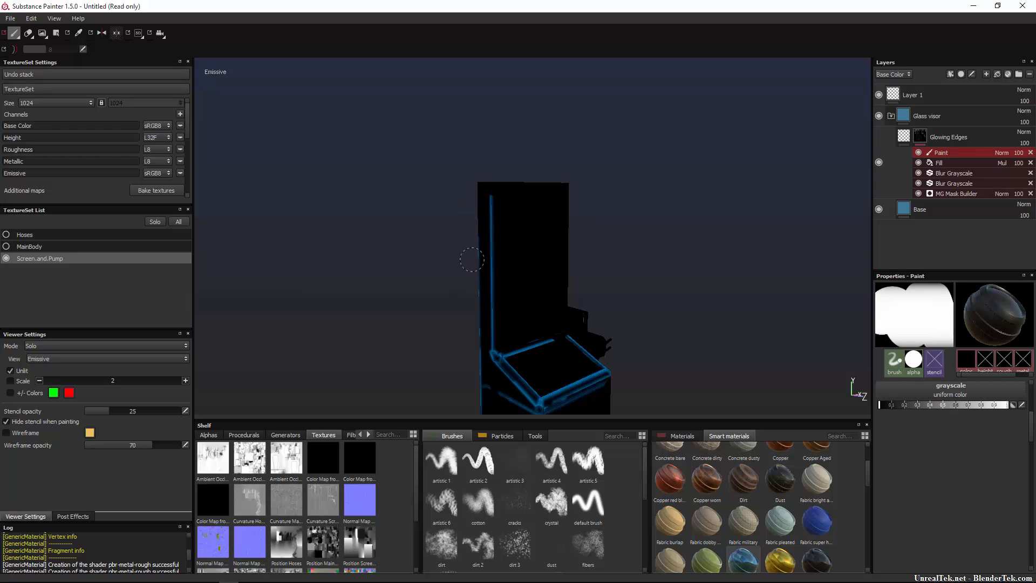
Paint out the glowing streaks on the back and side of the screen panel and the base's lower edge.
{"action": "mouse_move", "coordinate": [439, 412]}
{"action": "left_mouse_down", "text": "alt"}
{"action": "mouse_move", "coordinate": [428, 292]}
{"action": "mouse_move", "coordinate": [453, 326]}
{"action": "mouse_move", "coordinate": [552, 335]}
{"action": "left_mouse_up", "text": "alt"}
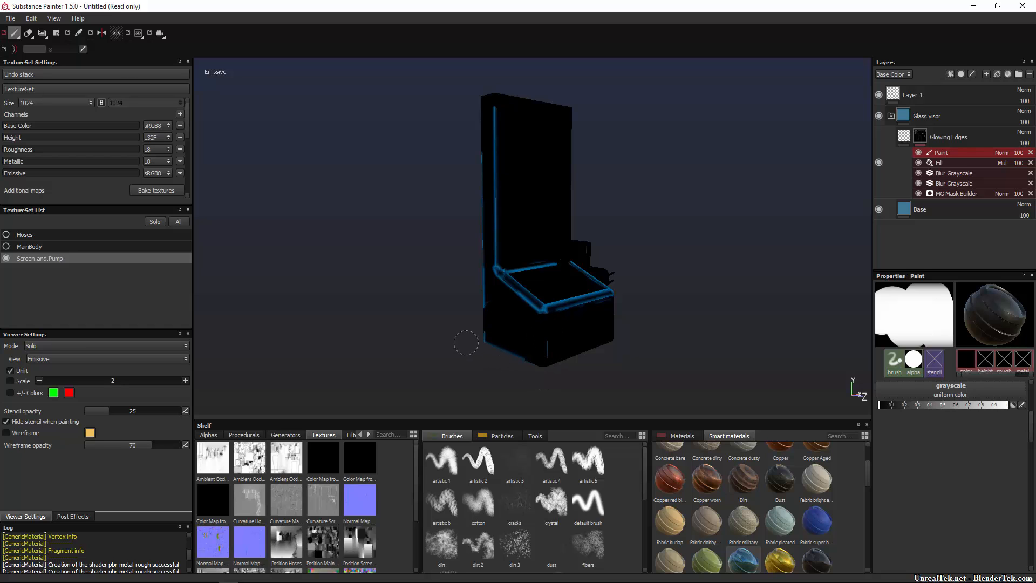
{"action": "mouse_move", "coordinate": [478, 351]}
{"action": "left_mouse_down", "text": "alt"}
{"action": "mouse_move", "coordinate": [647, 347]}
{"action": "mouse_move", "coordinate": [578, 335]}
{"action": "left_mouse_up", "text": "alt"}
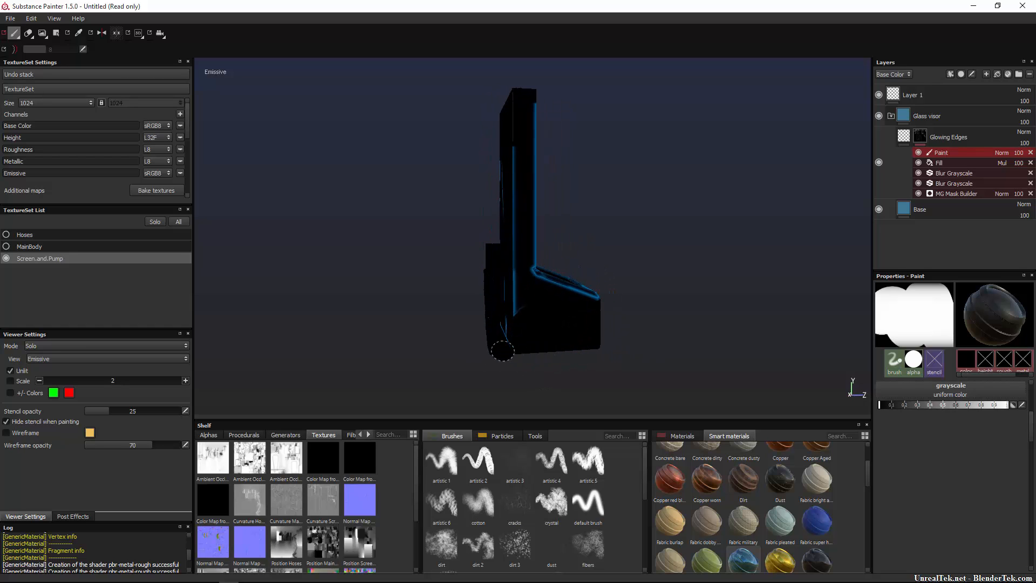
{"action": "mouse_move", "coordinate": [502, 352]}
{"action": "left_mouse_down", "text": "alt"}
{"action": "mouse_move", "coordinate": [568, 360]}
{"action": "mouse_move", "coordinate": [578, 351]}
{"action": "left_mouse_up", "text": "alt"}
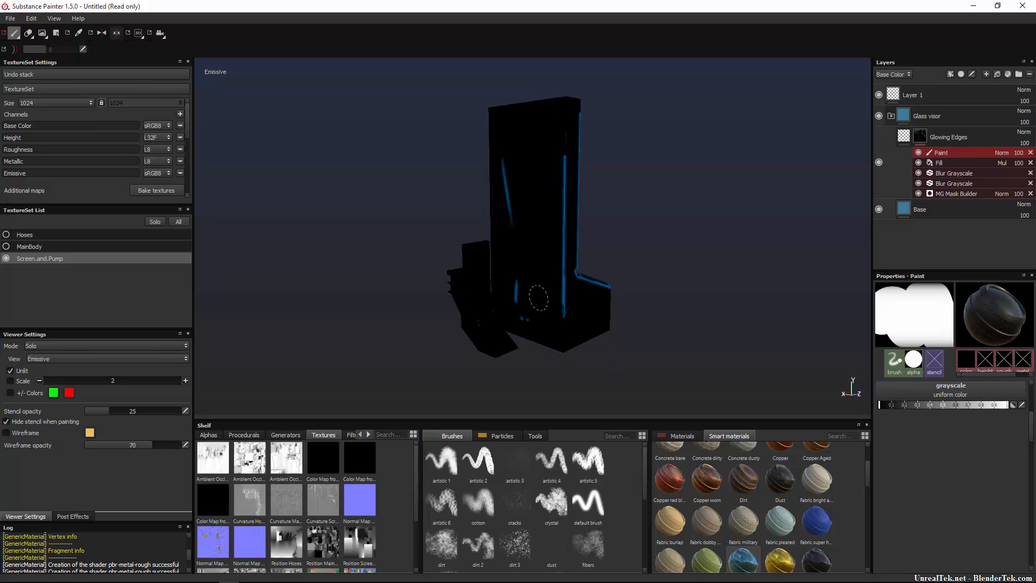
{"action": "left_click_drag", "start_coordinate": [525, 240], "coordinate": [499, 141]}
{"action": "left_click_drag", "start_coordinate": [557, 178], "coordinate": [556, 315]}
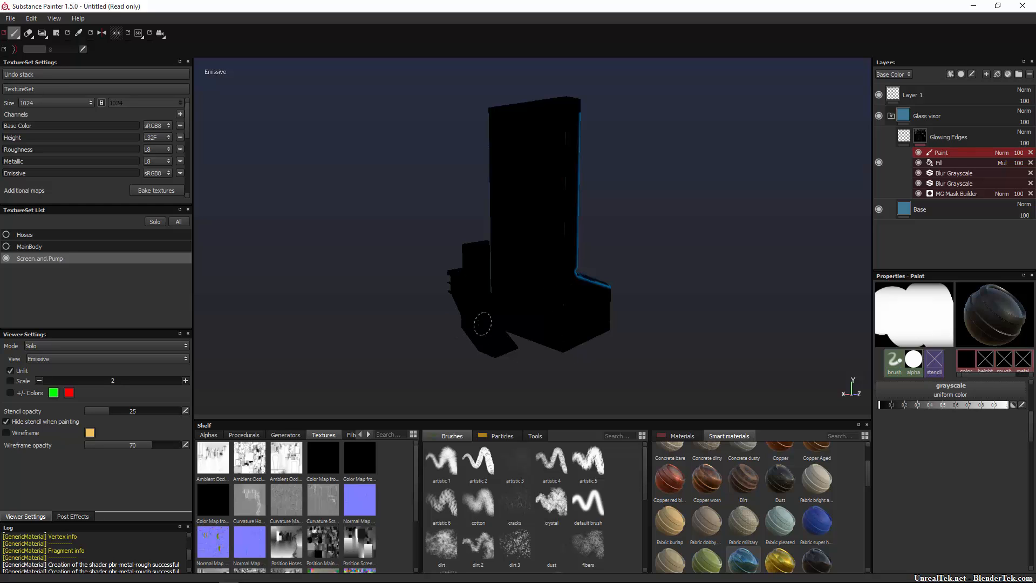
Set the paint grayscale to white and erase the black paint along the screen's front border to restore its glowing outline.
{"action": "left_click_drag", "start_coordinate": [547, 188], "coordinate": [237, 243], "text": "alt"}
{"action": "left_click_drag", "start_coordinate": [666, 281], "coordinate": [639, 288], "text": "alt"}
{"action": "scroll", "coordinate": [641, 293], "scroll_direction": "up", "scroll_amount": 2}
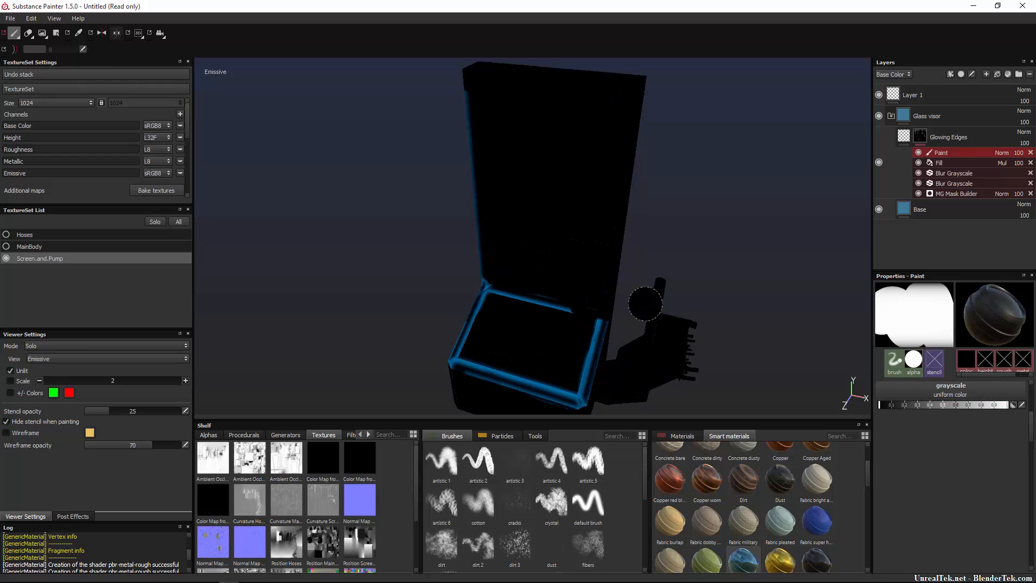
{"action": "mouse_move", "coordinate": [993, 404]}
{"action": "left_mouse_down"}
{"action": "mouse_move", "coordinate": [865, 407]}
{"action": "mouse_move", "coordinate": [1008, 405]}
{"action": "left_mouse_up"}
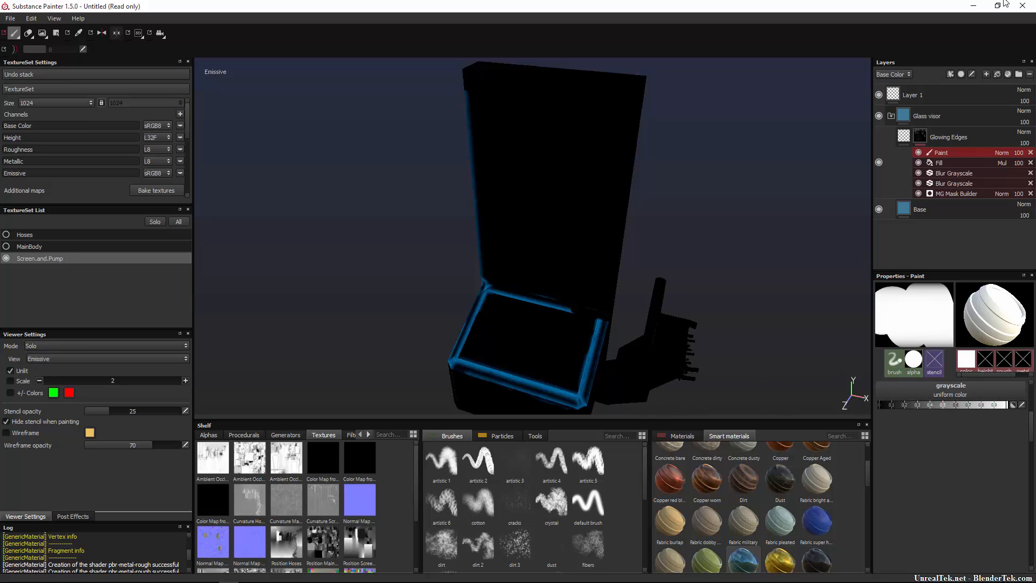
{"action": "left_click", "coordinate": [28, 34]}
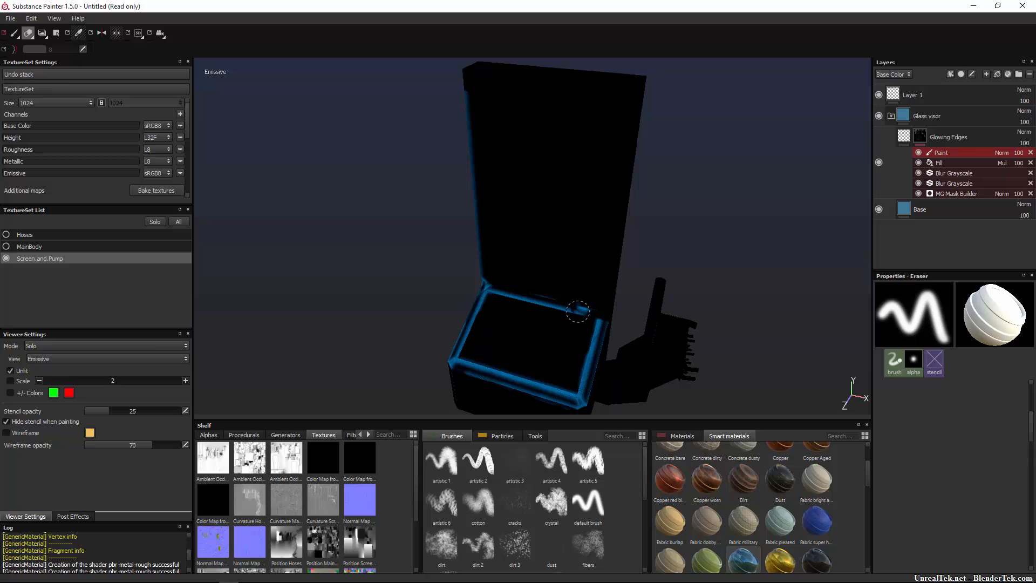
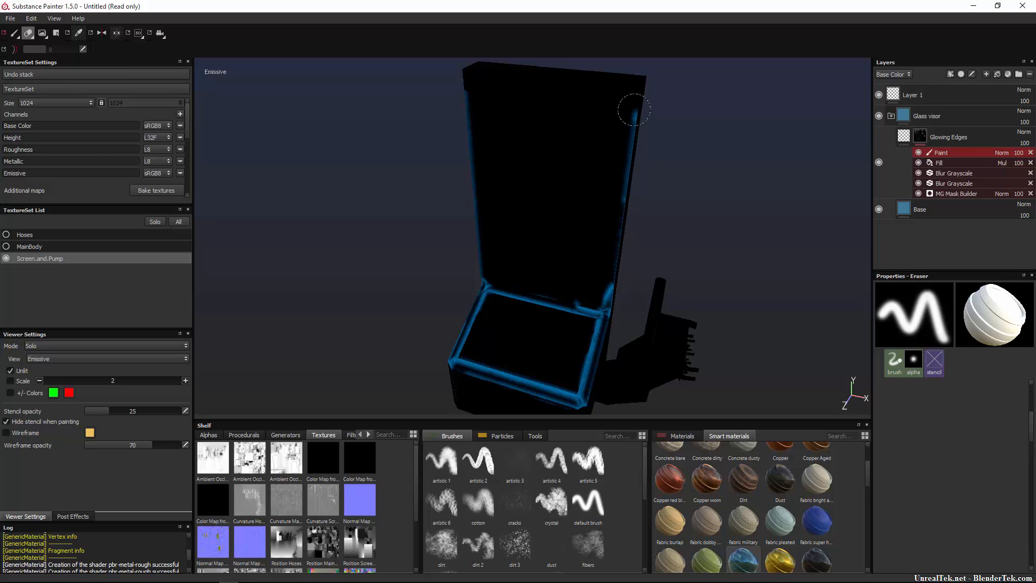
{"action": "left_click_drag", "start_coordinate": [632, 93], "coordinate": [473, 76]}
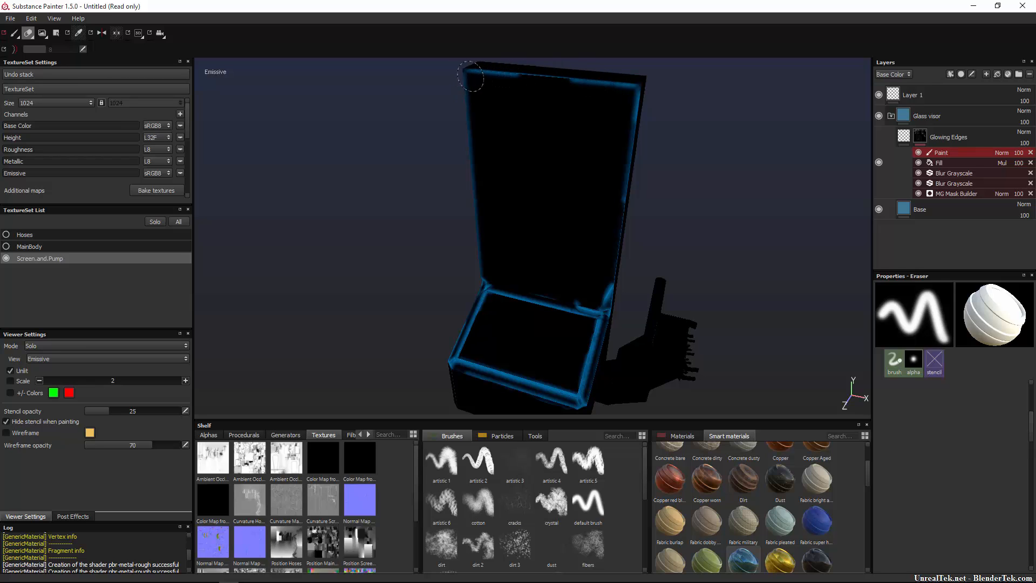
Return the viewport to the material display and undo the eraser stroke over the vertical streak on the screen.
{"action": "scroll", "coordinate": [448, 319], "scroll_direction": "down", "scroll_amount": 4}
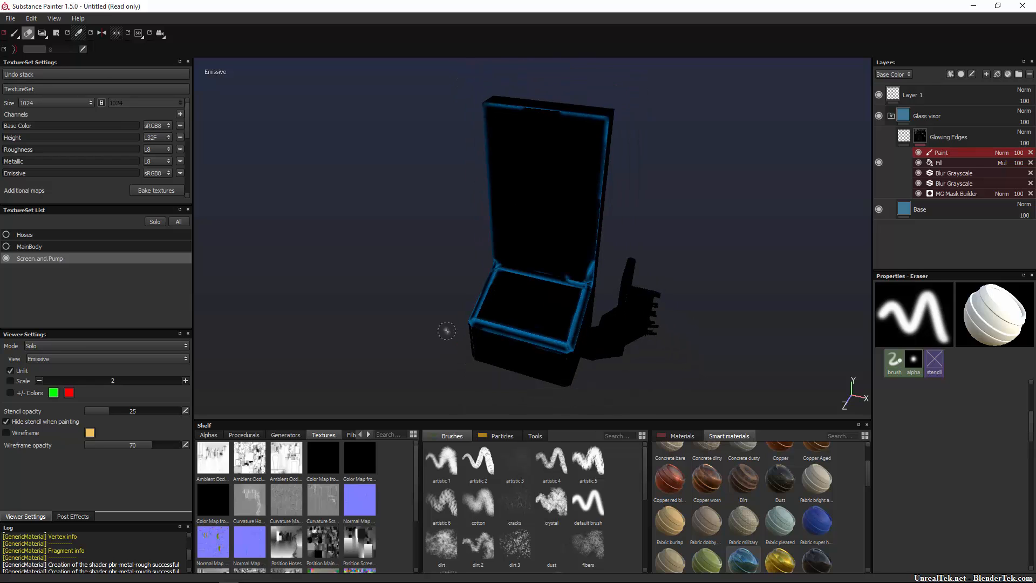
{"action": "right_click", "coordinate": [358, 242]}
{"action": "left_click", "coordinate": [398, 260]}
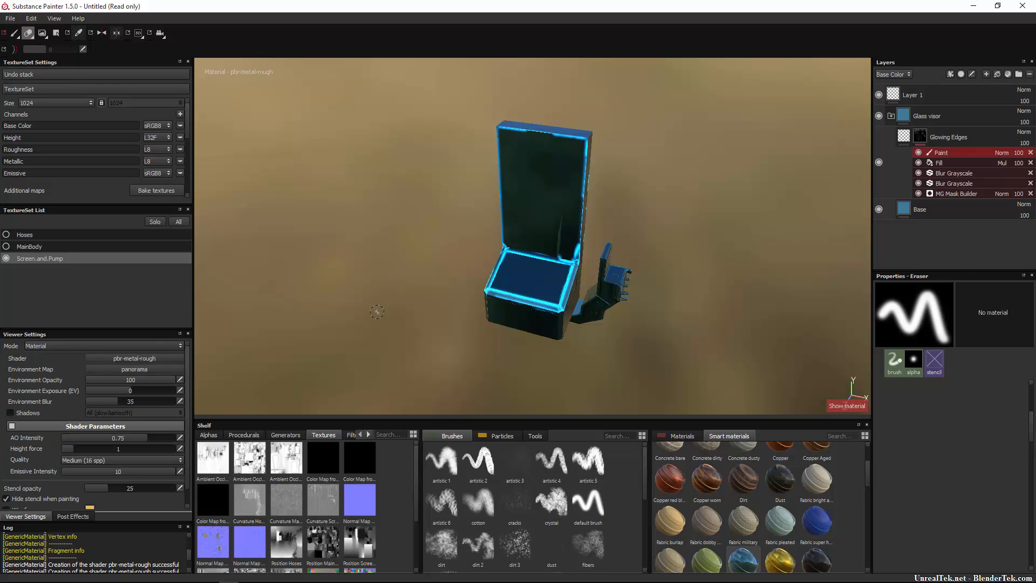
{"action": "mouse_move", "coordinate": [390, 302]}
{"action": "left_mouse_down", "text": "alt"}
{"action": "mouse_move", "coordinate": [495, 275]}
{"action": "mouse_move", "coordinate": [423, 257]}
{"action": "mouse_move", "coordinate": [630, 229]}
{"action": "mouse_move", "coordinate": [597, 214]}
{"action": "mouse_move", "coordinate": [592, 264]}
{"action": "left_mouse_up", "text": "alt"}
{"action": "scroll", "coordinate": [624, 238], "scroll_direction": "up", "scroll_amount": 3}
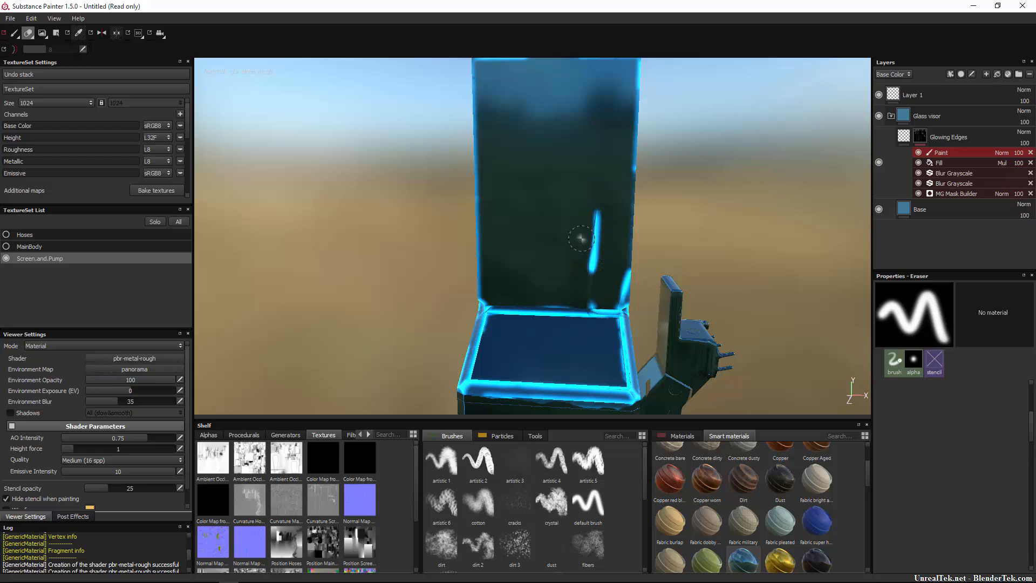
{"action": "key", "text": "ctrl+z"}
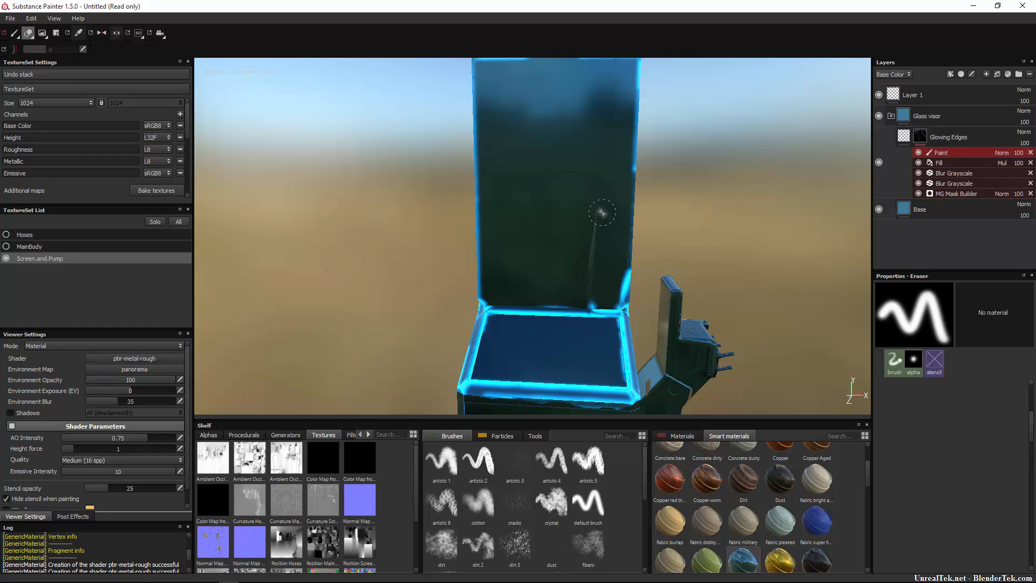
Switch back to the Paint tool and select the Glass visor folder.
{"action": "left_click", "coordinate": [14, 33]}
{"action": "mouse_move", "coordinate": [701, 275]}
{"action": "left_mouse_down", "text": "alt"}
{"action": "mouse_move", "coordinate": [630, 254]}
{"action": "mouse_move", "coordinate": [273, 238]}
{"action": "mouse_move", "coordinate": [684, 270]}
{"action": "mouse_move", "coordinate": [555, 243]}
{"action": "mouse_move", "coordinate": [527, 216]}
{"action": "mouse_move", "coordinate": [521, 237]}
{"action": "mouse_move", "coordinate": [617, 259]}
{"action": "mouse_move", "coordinate": [779, 270]}
{"action": "mouse_move", "coordinate": [654, 287]}
{"action": "left_mouse_up", "text": "alt"}
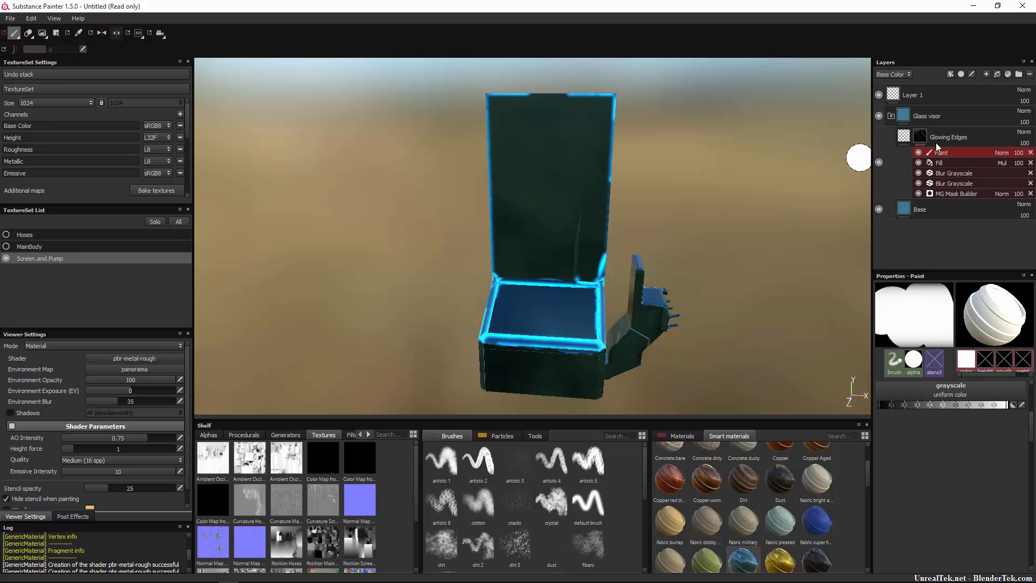
{"action": "left_click", "coordinate": [889, 118]}
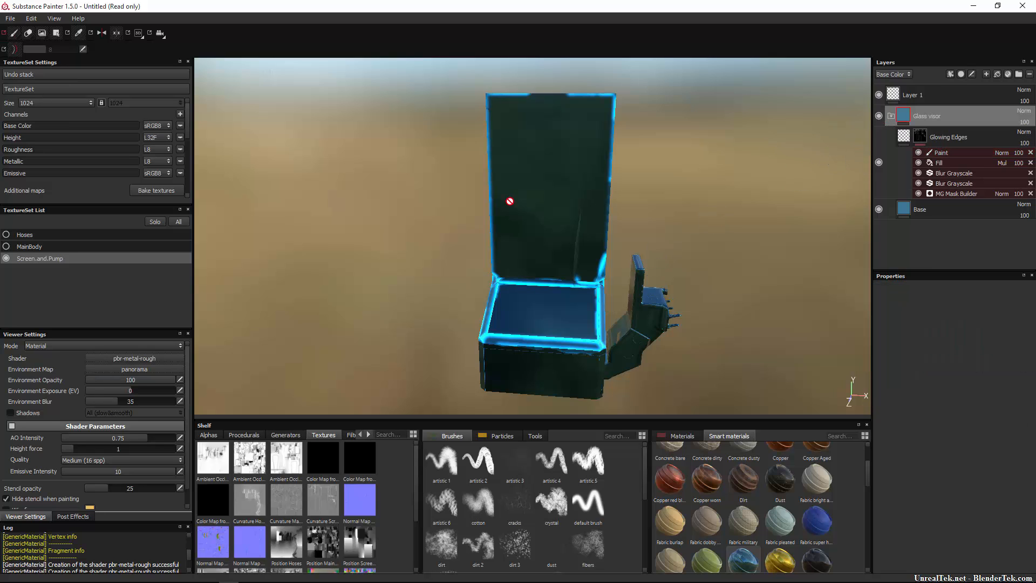
Make the MainBody and Hoses texture sets visible and select Hoses for editing.
{"action": "left_click", "coordinate": [6, 247]}
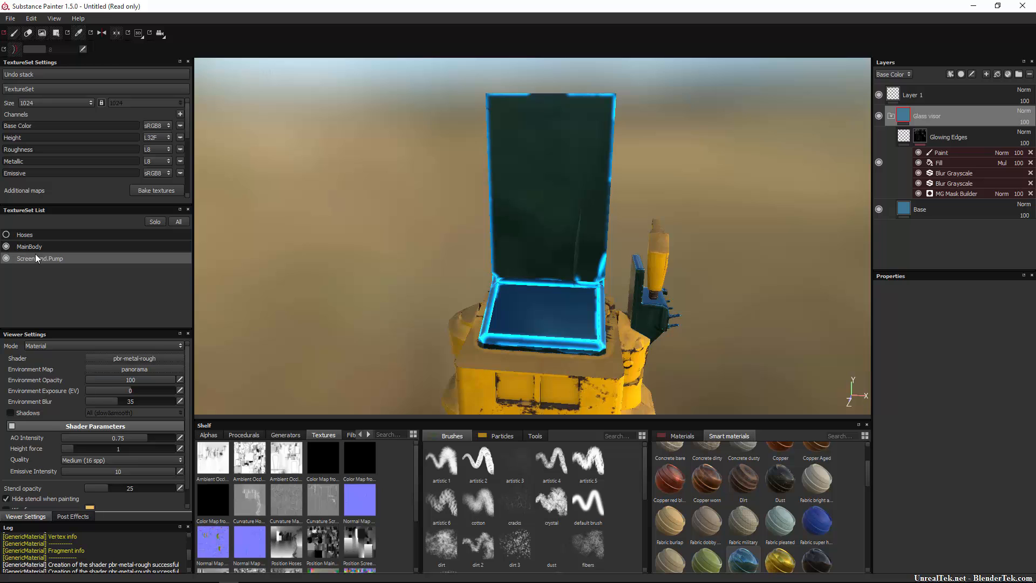
{"action": "scroll", "coordinate": [453, 295], "scroll_direction": "down", "scroll_amount": 3}
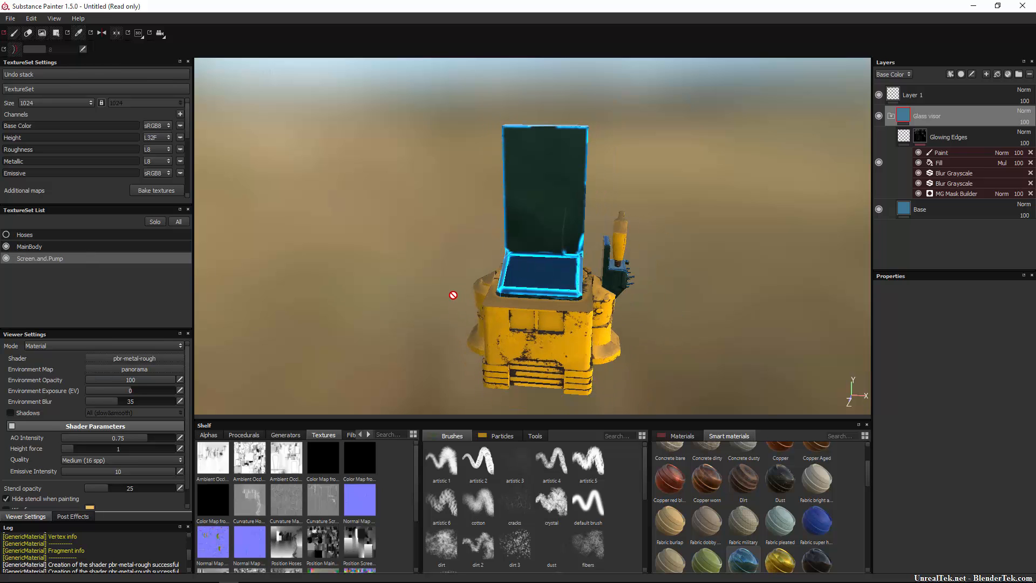
{"action": "left_click", "coordinate": [6, 235]}
{"action": "left_click", "coordinate": [42, 238]}
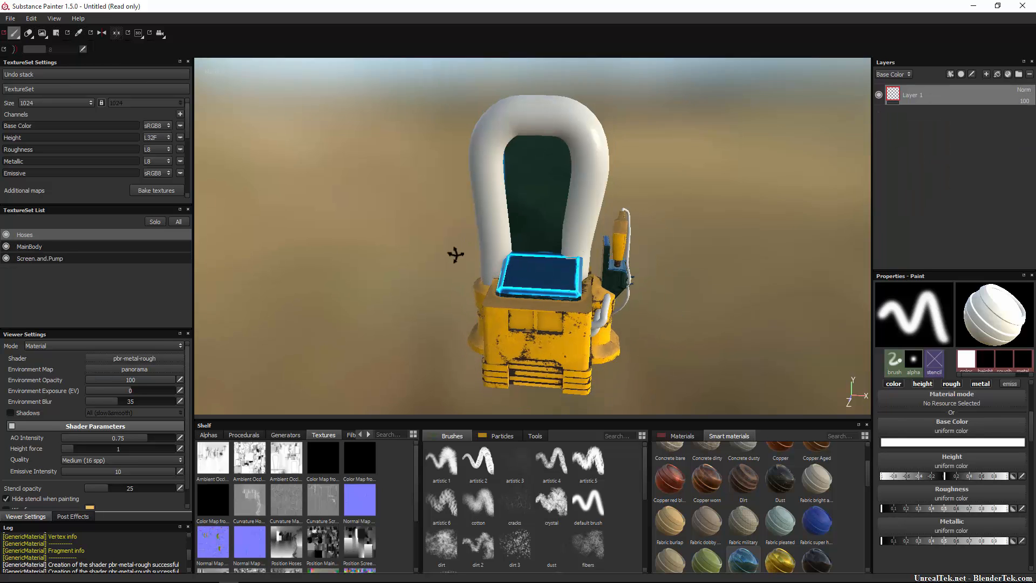
{"action": "left_click_drag", "start_coordinate": [453, 254], "coordinate": [414, 227], "text": "alt"}
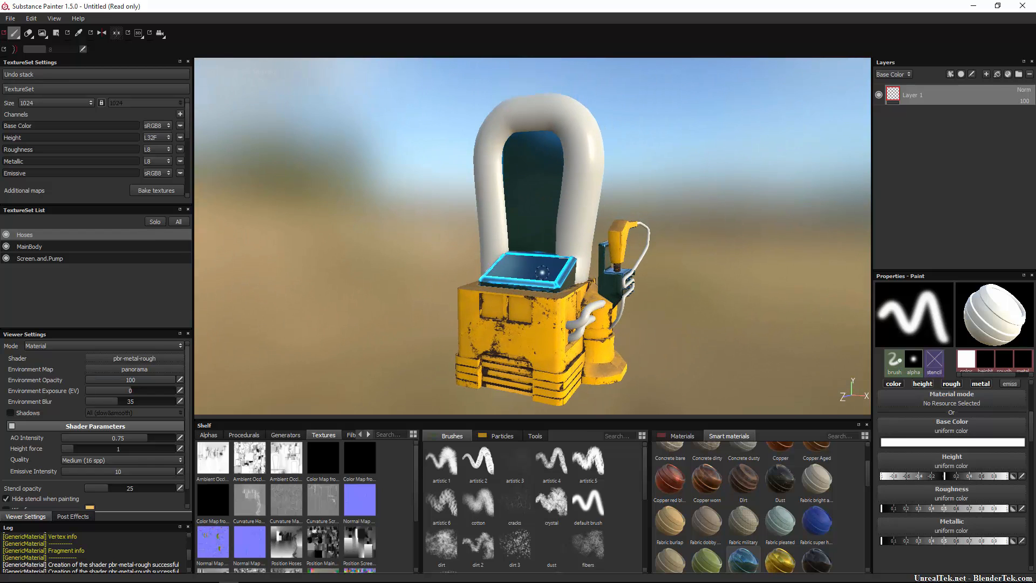
Apply the Tire rubber smart material to the Hoses texture set and add a black mask to it.
{"action": "scroll", "coordinate": [831, 534], "scroll_direction": "down", "scroll_amount": 5}
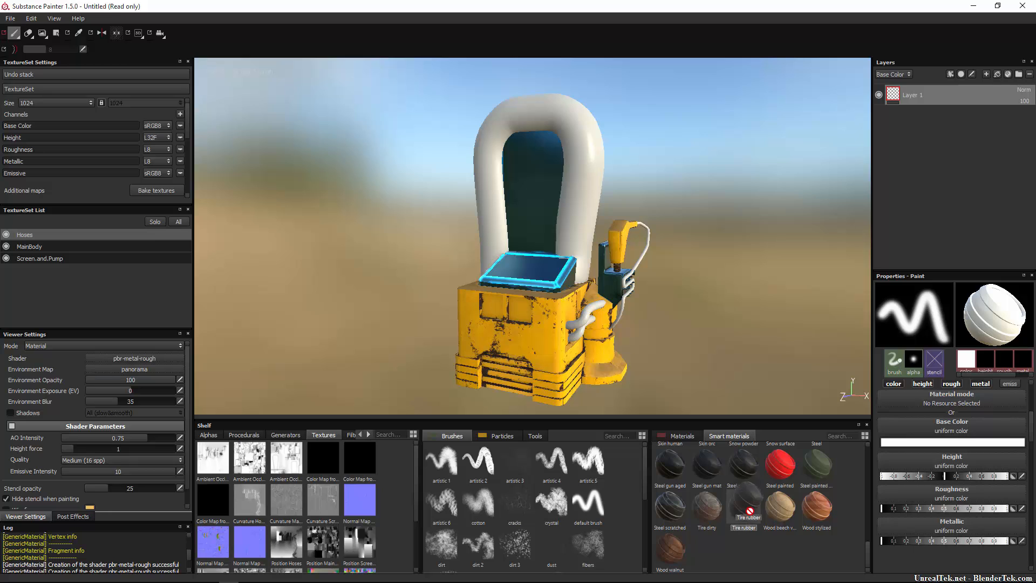
{"action": "left_click_drag", "start_coordinate": [744, 507], "coordinate": [923, 162]}
{"action": "scroll", "coordinate": [649, 300], "scroll_direction": "down", "scroll_amount": 3}
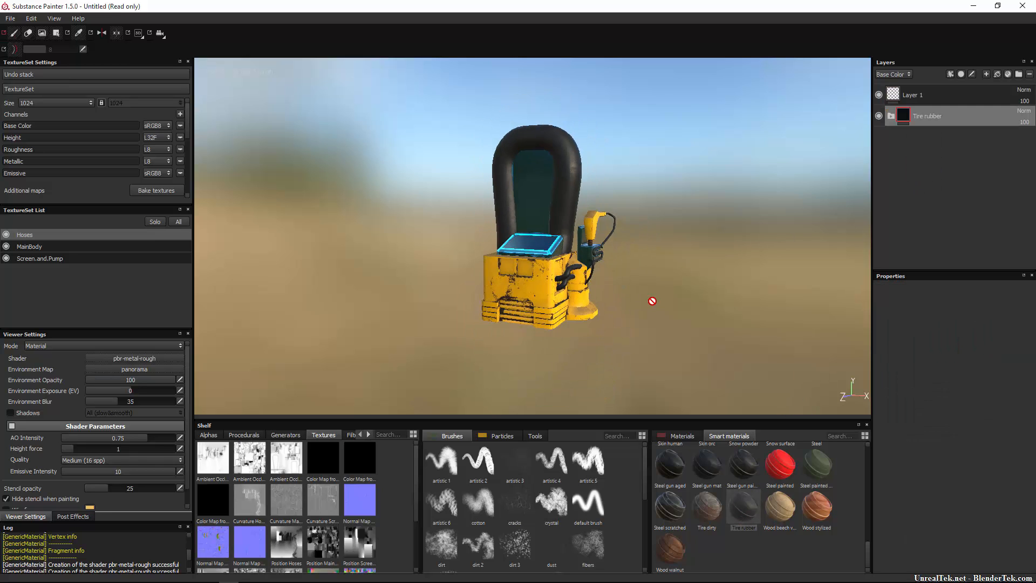
{"action": "scroll", "coordinate": [669, 305], "scroll_direction": "up", "scroll_amount": 8}
{"action": "scroll", "coordinate": [690, 308], "scroll_direction": "down", "scroll_amount": 3}
{"action": "left_click_drag", "start_coordinate": [690, 309], "coordinate": [583, 289], "text": "alt"}
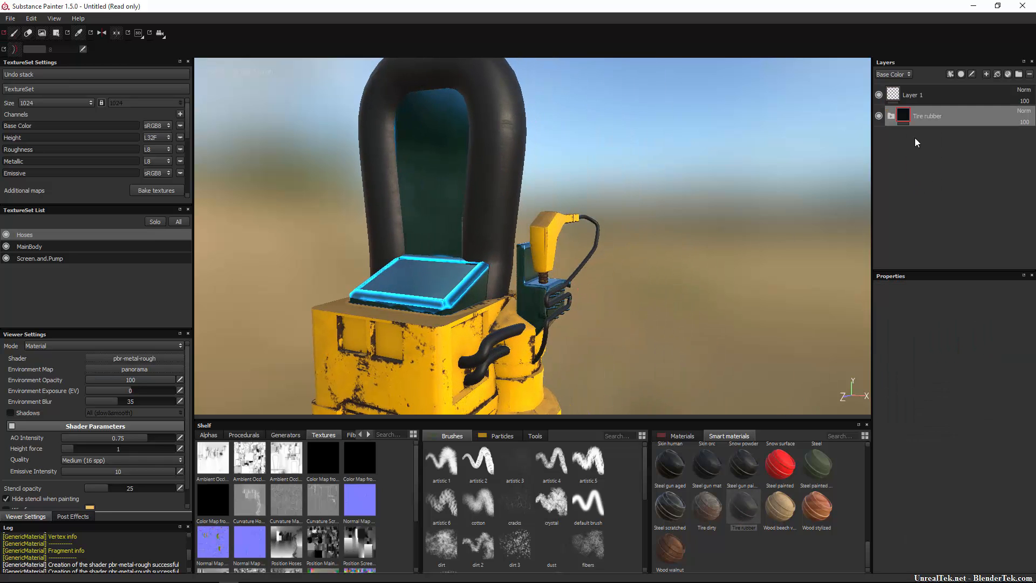
{"action": "right_click", "coordinate": [902, 117]}
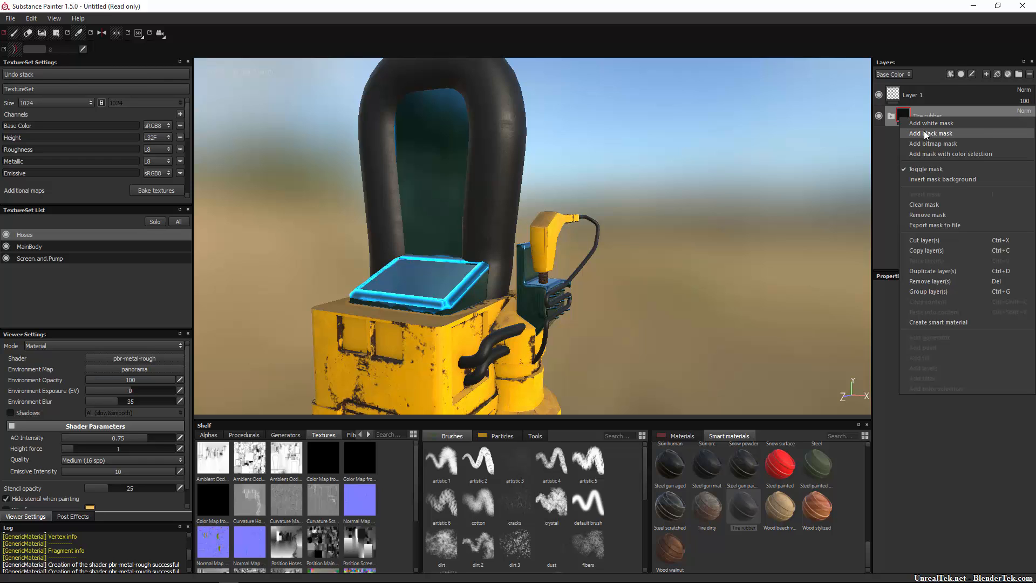
{"action": "left_click", "coordinate": [926, 134]}
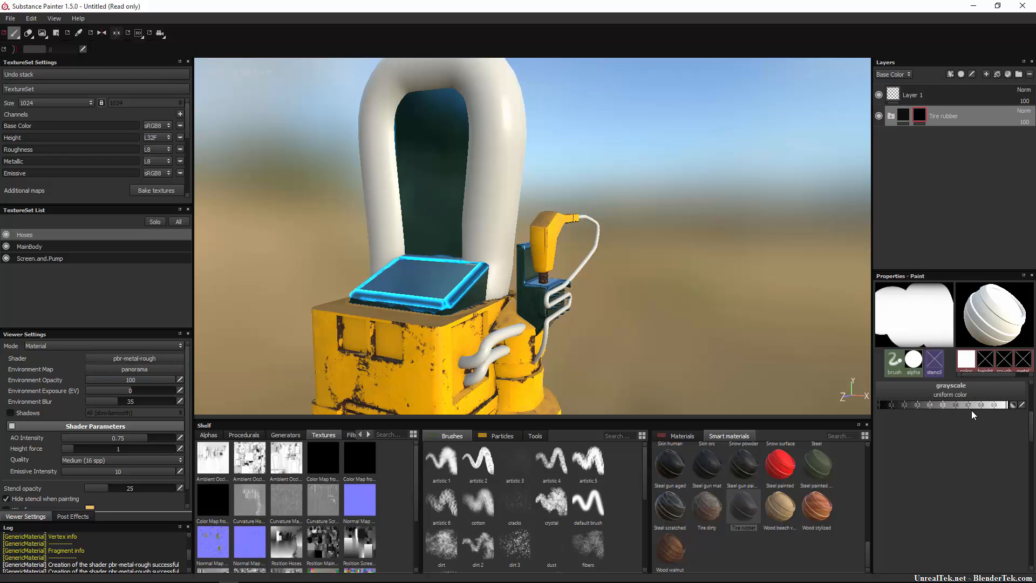
Try to paint the hoses in the Tire rubber mask with the grayscale set to black.
{"action": "left_click_drag", "start_coordinate": [969, 407], "coordinate": [851, 410]}
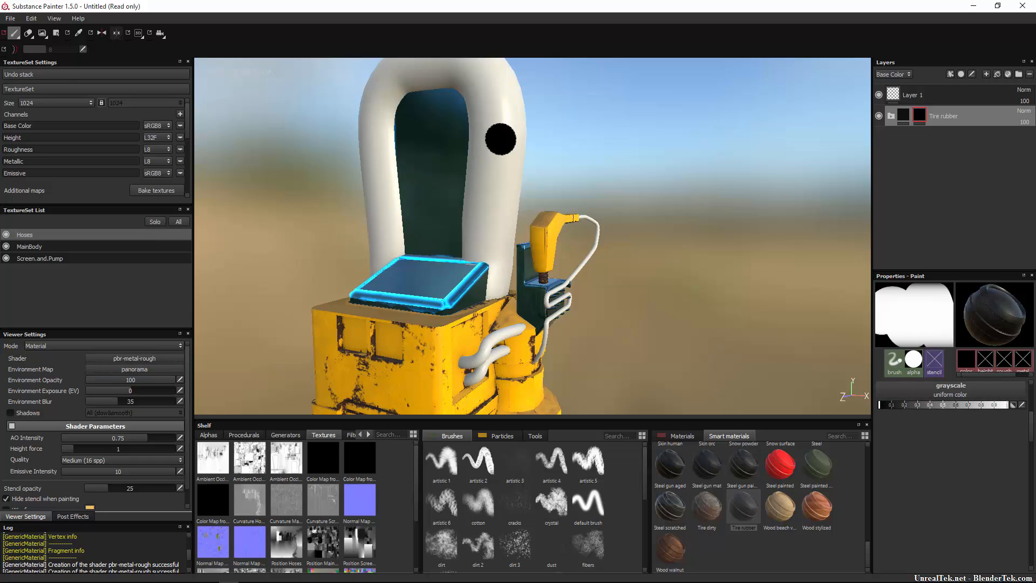
{"action": "mouse_move", "coordinate": [501, 139]}
{"action": "left_mouse_down"}
{"action": "mouse_move", "coordinate": [529, 114]}
{"action": "mouse_move", "coordinate": [486, 157]}
{"action": "mouse_move", "coordinate": [474, 203]}
{"action": "left_mouse_up"}
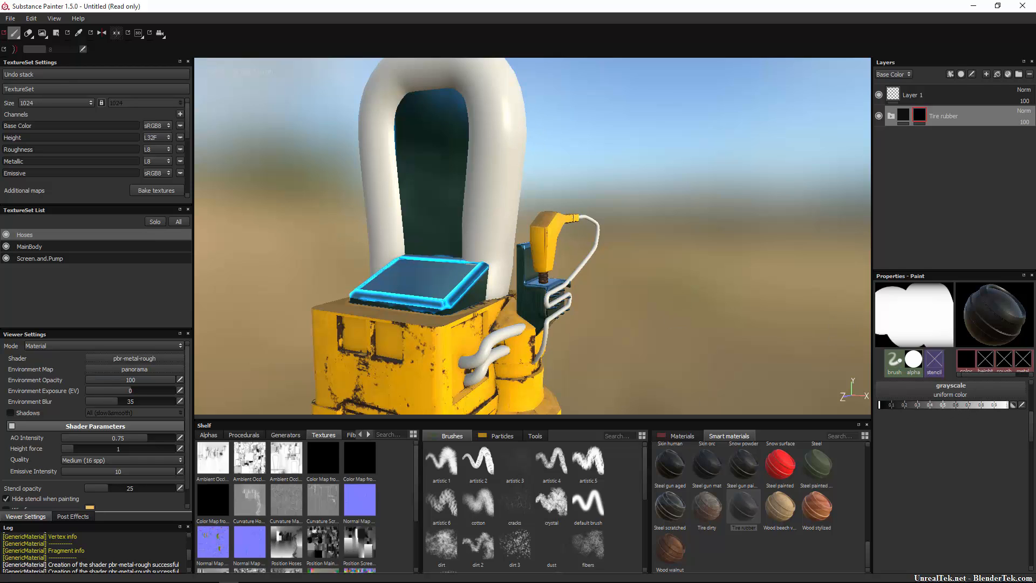
{"action": "left_click_drag", "start_coordinate": [456, 364], "coordinate": [516, 335]}
Set the paint grayscale to white and paint Tire rubber onto the two short hoses and the thin pump hose.
{"action": "left_click_drag", "start_coordinate": [996, 406], "coordinate": [1025, 407]}
{"action": "mouse_move", "coordinate": [450, 359]}
{"action": "left_mouse_down"}
{"action": "mouse_move", "coordinate": [531, 338]}
{"action": "mouse_move", "coordinate": [488, 339]}
{"action": "left_mouse_up"}
{"action": "left_click_drag", "start_coordinate": [443, 373], "coordinate": [461, 385]}
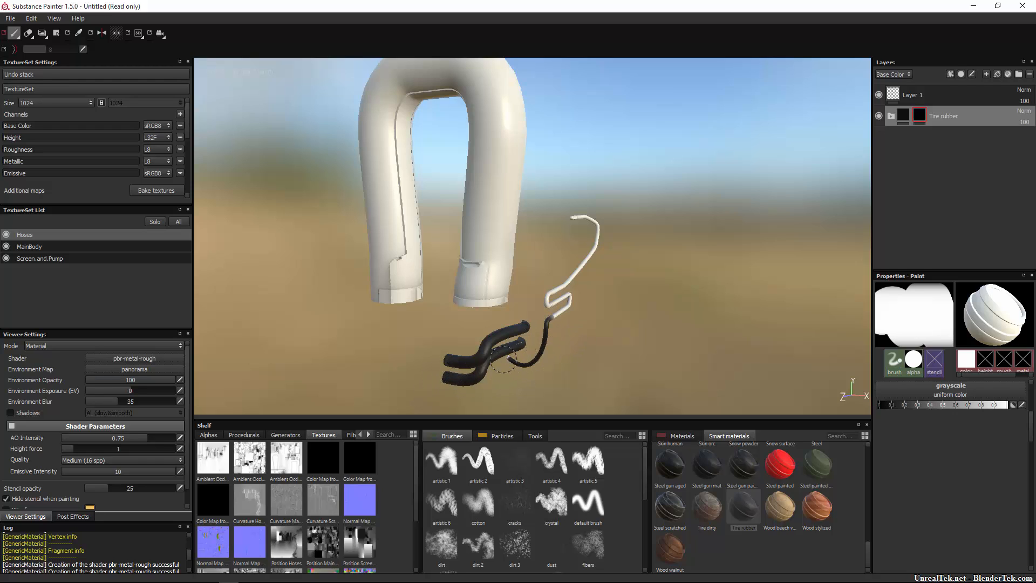
{"action": "mouse_move", "coordinate": [571, 291]}
{"action": "left_mouse_down"}
{"action": "mouse_move", "coordinate": [561, 288]}
{"action": "mouse_move", "coordinate": [543, 327]}
{"action": "left_mouse_up"}
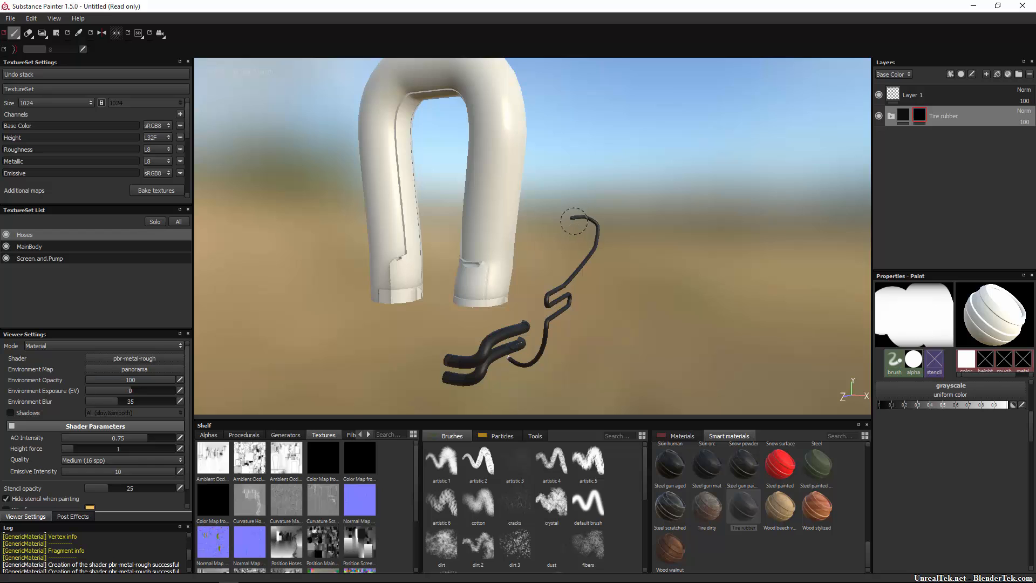
{"action": "mouse_move", "coordinate": [574, 221]}
{"action": "left_mouse_down", "text": "alt"}
{"action": "mouse_move", "coordinate": [574, 300]}
{"action": "mouse_move", "coordinate": [461, 291]}
{"action": "mouse_move", "coordinate": [393, 312]}
{"action": "mouse_move", "coordinate": [488, 287]}
{"action": "mouse_move", "coordinate": [423, 285]}
{"action": "mouse_move", "coordinate": [418, 220]}
{"action": "left_mouse_up", "text": "alt"}
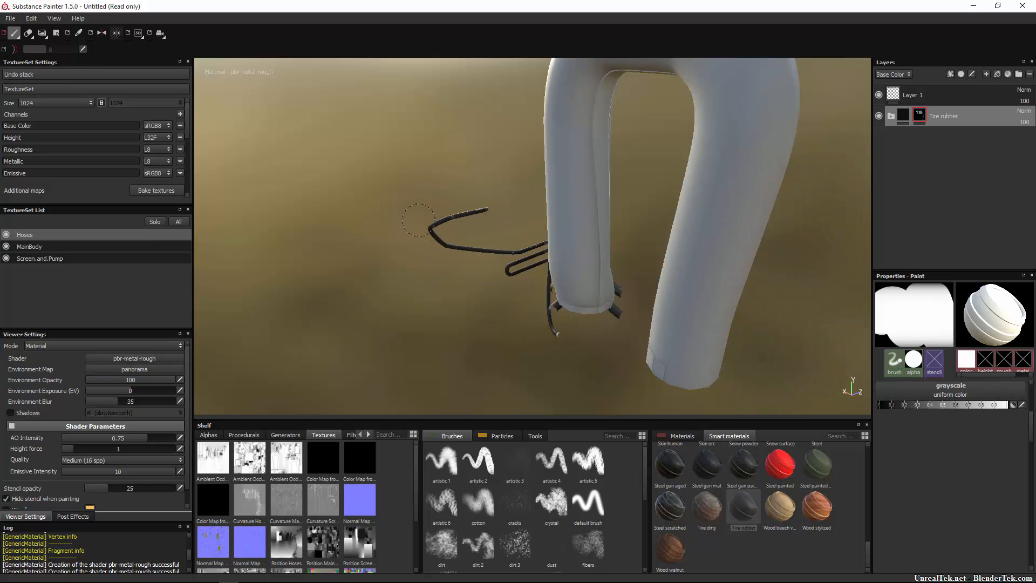
{"action": "left_click_drag", "start_coordinate": [473, 201], "coordinate": [487, 221], "text": "alt"}
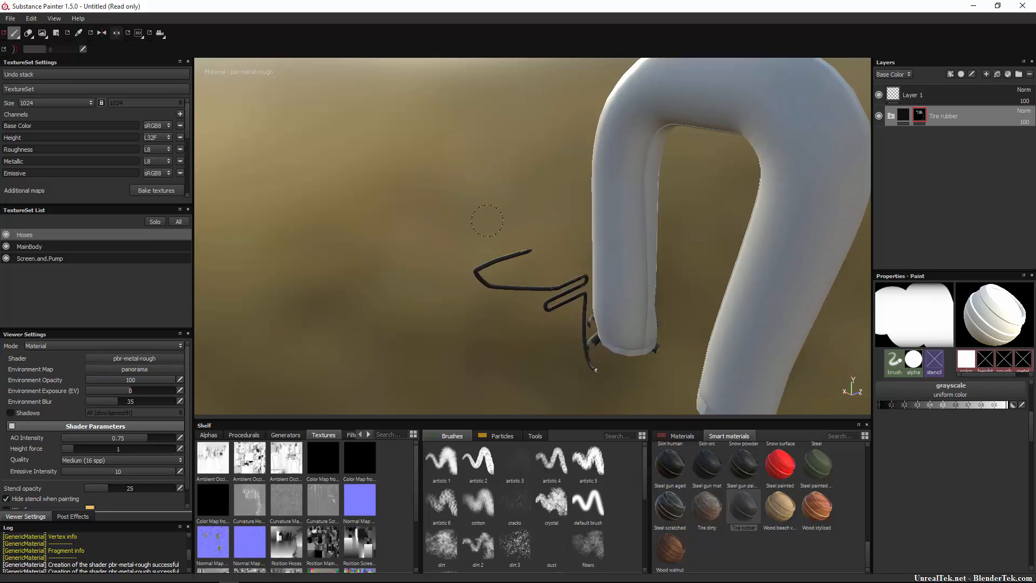
Solo the Hoses texture set, touch up missed Tire rubber spots on the small hoses, and show MainBody and Screen.and.Pump again.
{"action": "left_click", "coordinate": [155, 221]}
{"action": "mouse_move", "coordinate": [466, 258]}
{"action": "left_mouse_down", "text": "alt"}
{"action": "mouse_move", "coordinate": [479, 271]}
{"action": "mouse_move", "coordinate": [475, 251]}
{"action": "left_mouse_up", "text": "alt"}
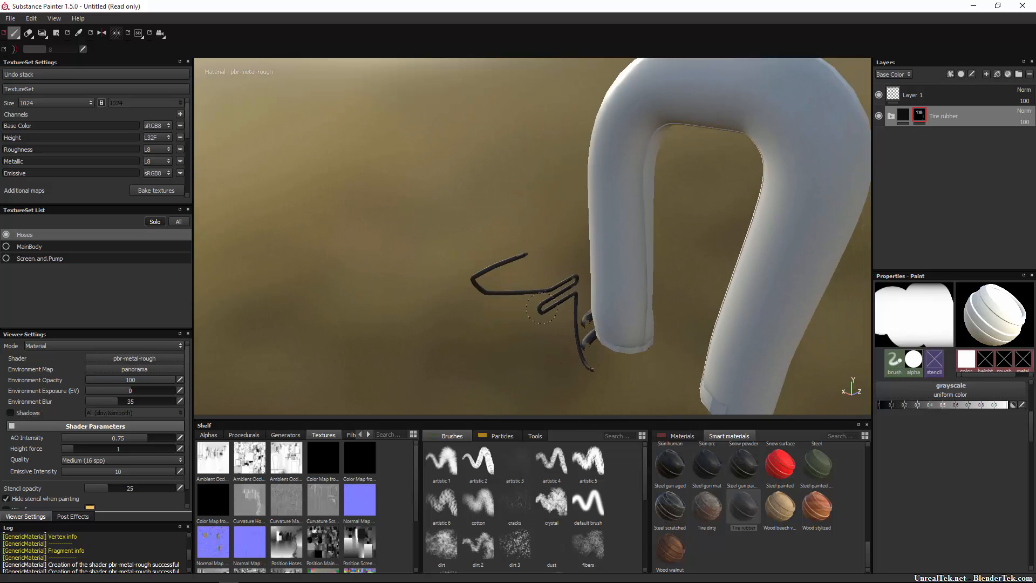
{"action": "scroll", "coordinate": [562, 290], "scroll_direction": "up", "scroll_amount": 4}
{"action": "middle_click_drag", "start_coordinate": [565, 293], "coordinate": [546, 208], "text": "alt"}
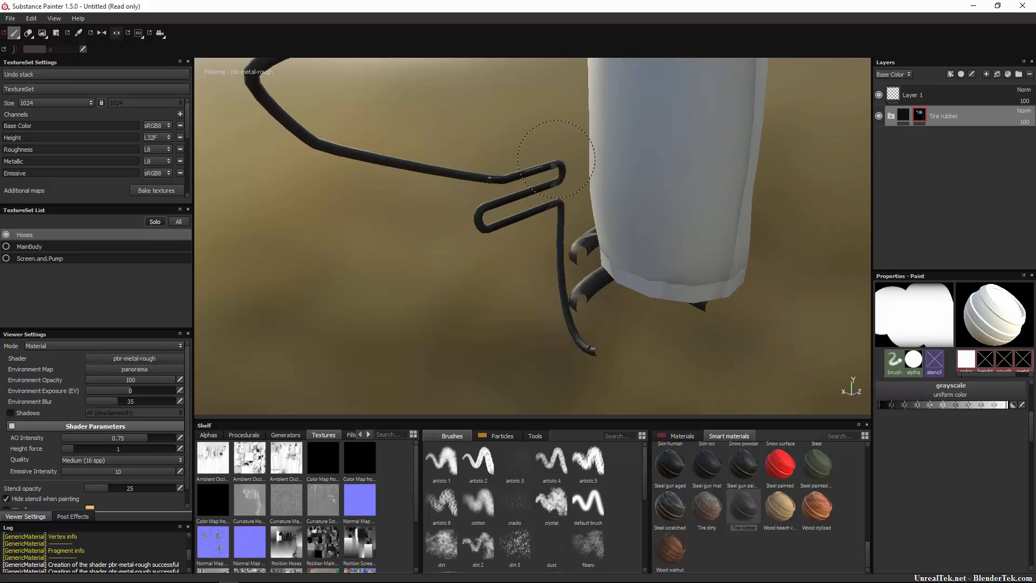
{"action": "mouse_move", "coordinate": [547, 174]}
{"action": "left_mouse_down", "text": "alt"}
{"action": "mouse_move", "coordinate": [430, 190]}
{"action": "mouse_move", "coordinate": [473, 221]}
{"action": "mouse_move", "coordinate": [415, 237]}
{"action": "mouse_move", "coordinate": [485, 231]}
{"action": "mouse_move", "coordinate": [563, 284]}
{"action": "left_mouse_up", "text": "alt"}
{"action": "left_click_drag", "start_coordinate": [673, 238], "coordinate": [479, 237], "text": "alt"}
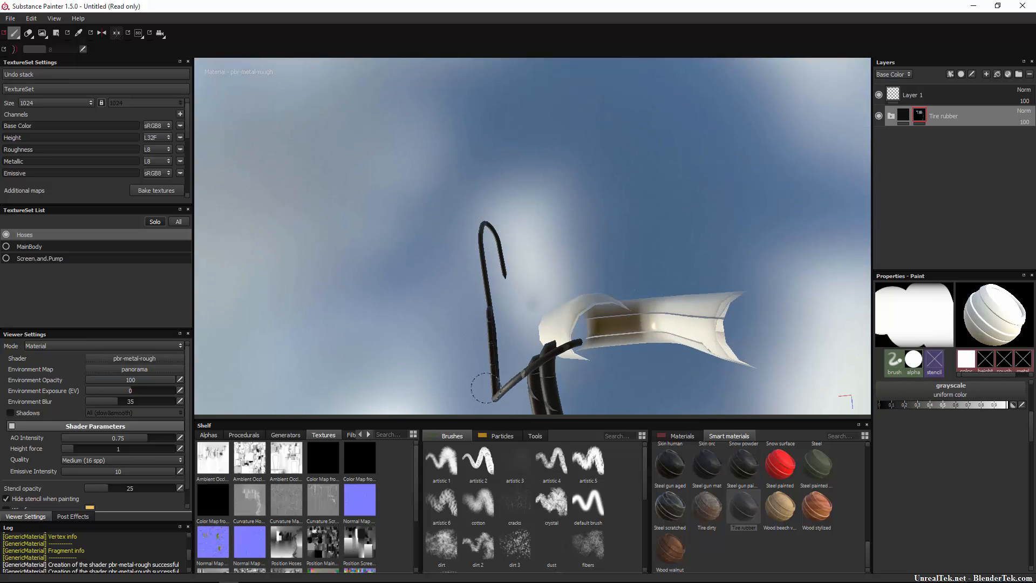
{"action": "left_click_drag", "start_coordinate": [559, 400], "coordinate": [574, 319], "text": "alt"}
{"action": "scroll", "coordinate": [573, 319], "scroll_direction": "down", "scroll_amount": 5}
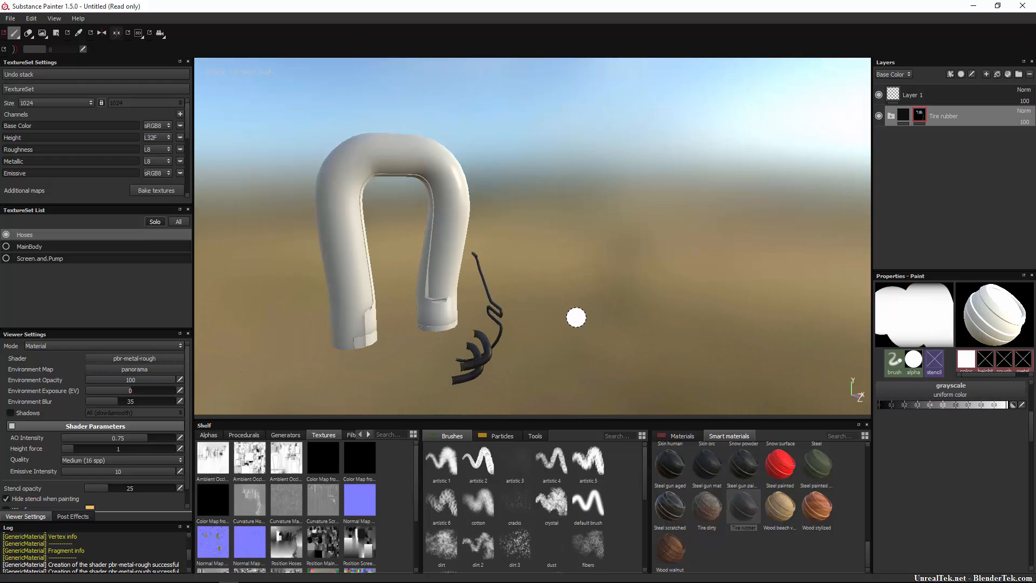
{"action": "left_click", "coordinate": [7, 247]}
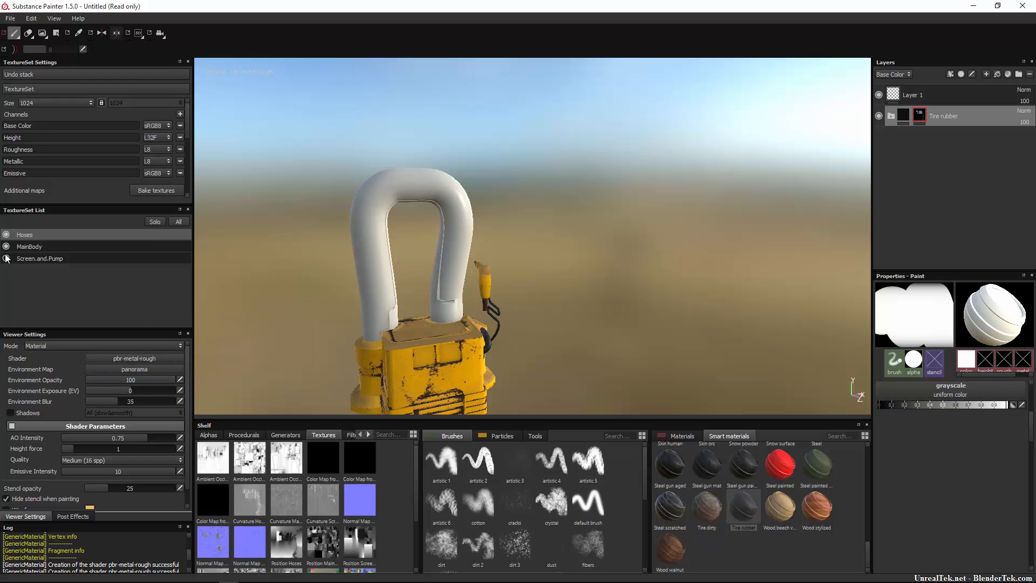
{"action": "left_click", "coordinate": [6, 259]}
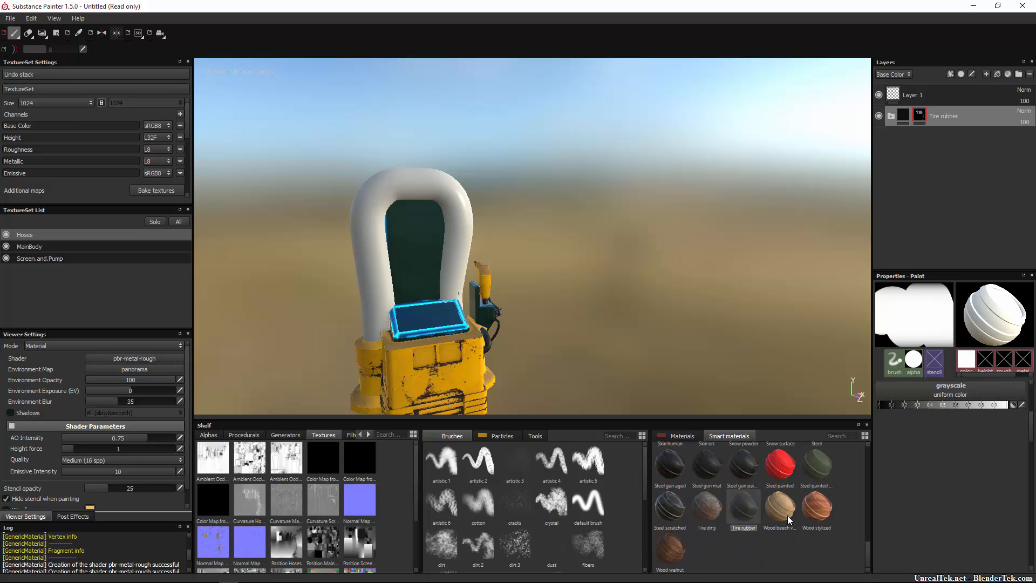
Add the Machinery smart material above Tire rubber and give it a black mask.
{"action": "scroll", "coordinate": [788, 516], "scroll_direction": "up", "scroll_amount": 5}
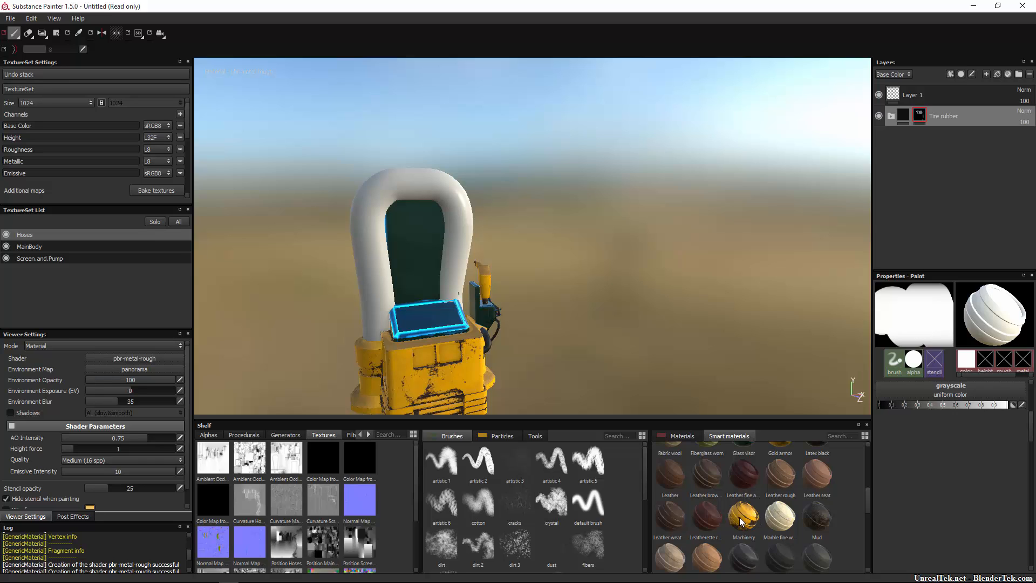
{"action": "left_click_drag", "start_coordinate": [741, 522], "coordinate": [953, 107]}
{"action": "left_click_drag", "start_coordinate": [654, 241], "coordinate": [806, 172], "text": "alt"}
{"action": "right_click", "coordinate": [905, 120]}
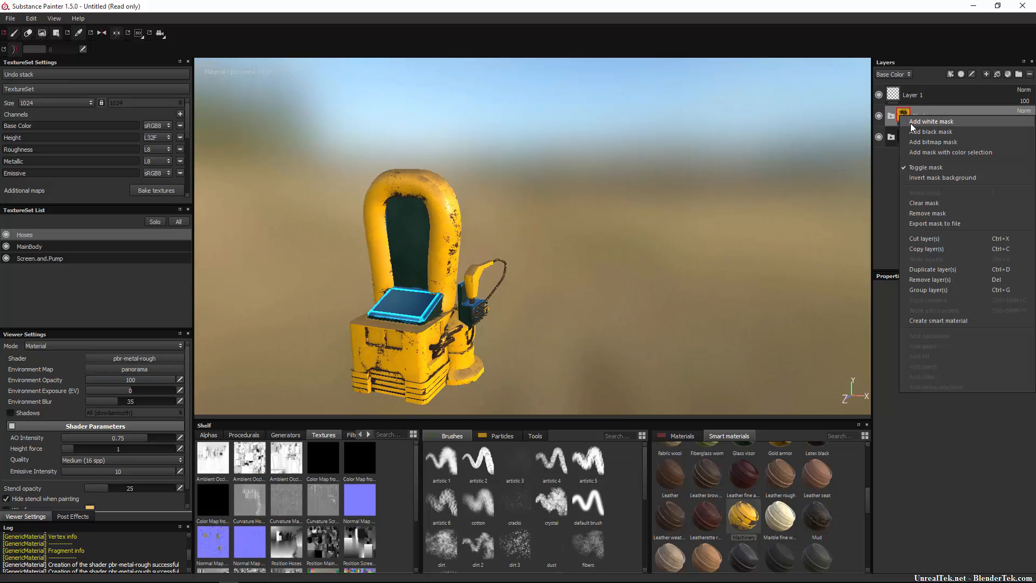
{"action": "left_click", "coordinate": [954, 132]}
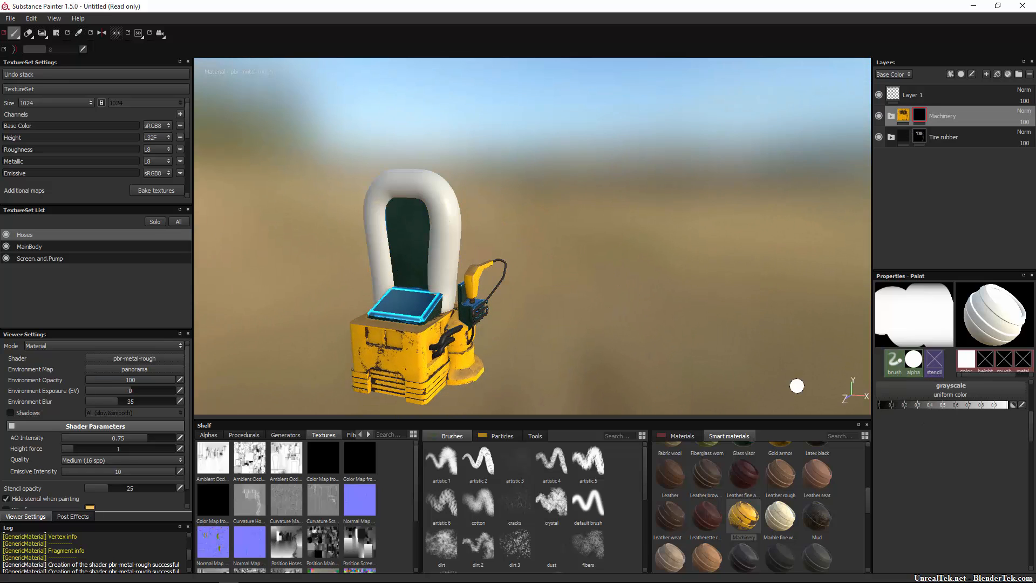
{"action": "left_click_drag", "start_coordinate": [940, 406], "coordinate": [857, 412]}
{"action": "scroll", "coordinate": [317, 325], "scroll_direction": "down", "scroll_amount": 2}
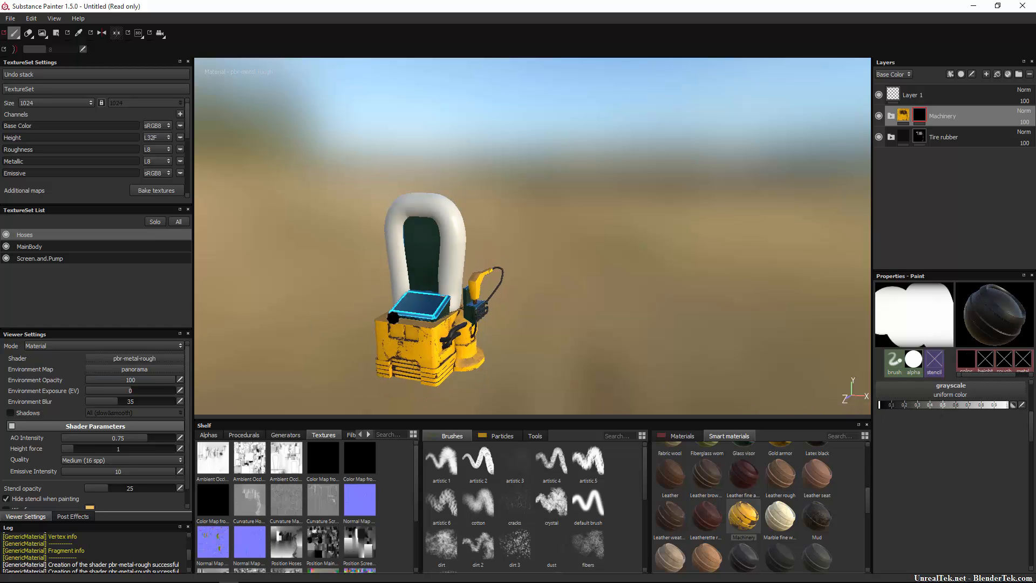
{"action": "scroll", "coordinate": [317, 325], "scroll_direction": "up", "scroll_amount": 5}
{"action": "key", "text": "alt+q"}
{"action": "key", "text": "alt+q"}
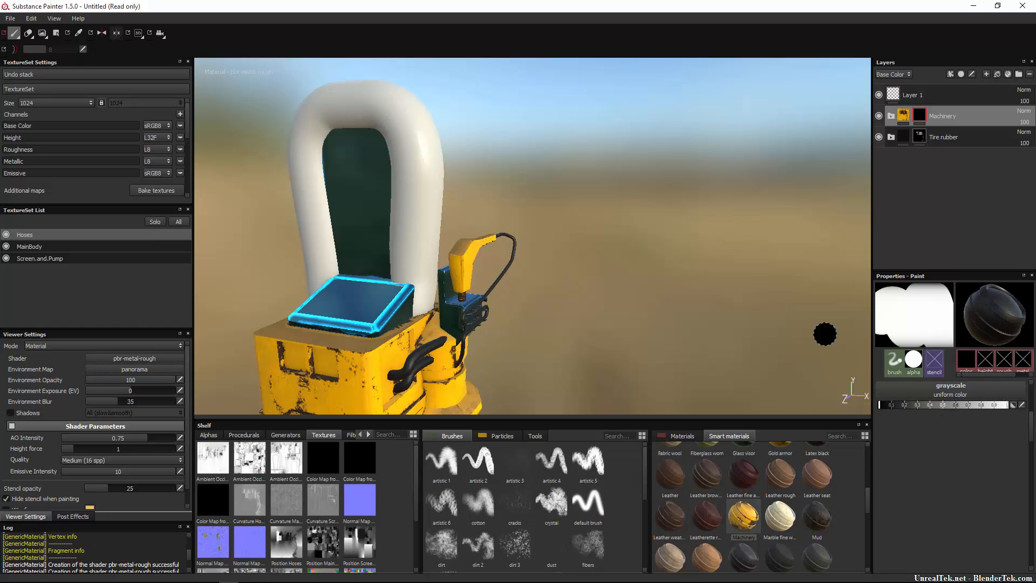
Set the paint grayscale to white and paint Machinery over the front of the large arched hose.
{"action": "left_click_drag", "start_coordinate": [948, 408], "coordinate": [1007, 404]}
{"action": "key", "text": "alt+q"}
{"action": "mouse_move", "coordinate": [264, 113]}
{"action": "left_mouse_down"}
{"action": "mouse_move", "coordinate": [310, 106]}
{"action": "mouse_move", "coordinate": [313, 183]}
{"action": "mouse_move", "coordinate": [285, 249]}
{"action": "left_mouse_up"}
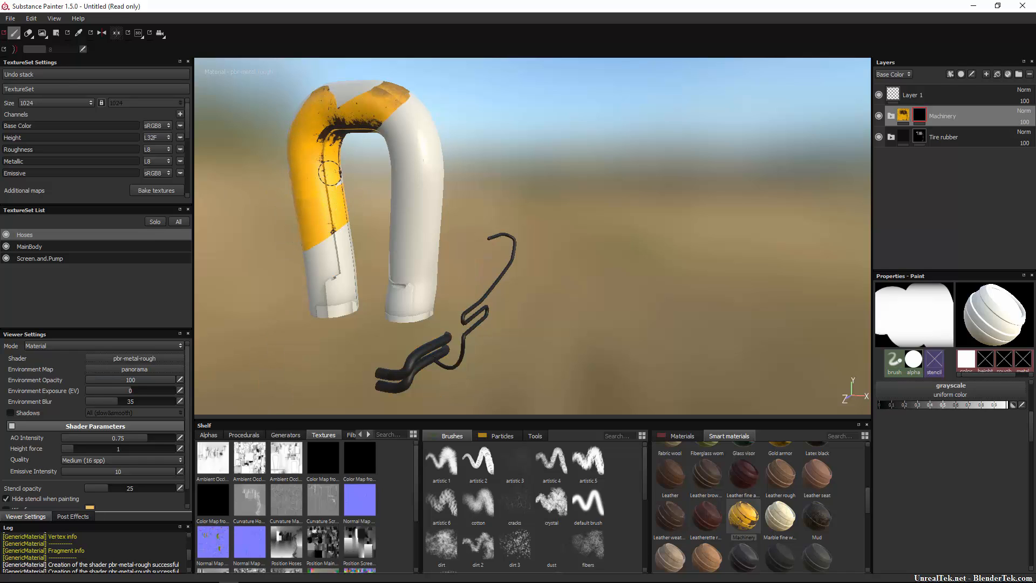
{"action": "key", "text": "alt+q"}
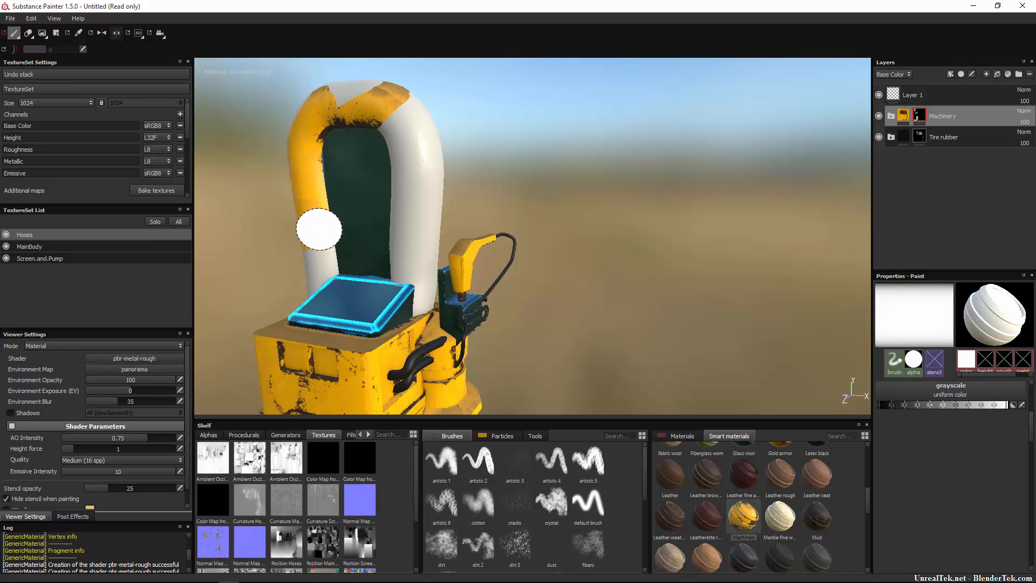
{"action": "key", "text": "alt+q"}
{"action": "mouse_move", "coordinate": [323, 243]}
{"action": "left_mouse_down"}
{"action": "mouse_move", "coordinate": [302, 289]}
{"action": "mouse_move", "coordinate": [331, 298]}
{"action": "mouse_move", "coordinate": [426, 294]}
{"action": "mouse_move", "coordinate": [400, 302]}
{"action": "mouse_move", "coordinate": [432, 222]}
{"action": "mouse_move", "coordinate": [378, 178]}
{"action": "mouse_move", "coordinate": [399, 167]}
{"action": "mouse_move", "coordinate": [428, 105]}
{"action": "mouse_move", "coordinate": [296, 157]}
{"action": "mouse_move", "coordinate": [307, 91]}
{"action": "mouse_move", "coordinate": [322, 150]}
{"action": "left_mouse_up"}
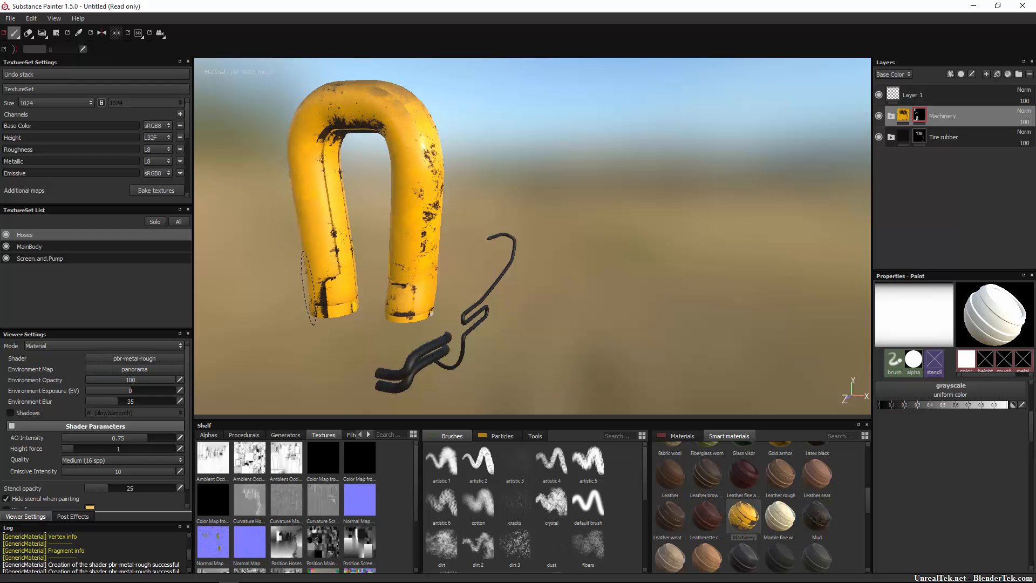
Paint the remaining sides, back and top of the large arched hose into the Machinery mask and check the whole pump.
{"action": "right_click", "coordinate": [509, 166]}
{"action": "left_click", "coordinate": [469, 157]}
{"action": "mouse_move", "coordinate": [511, 164]}
{"action": "left_mouse_down", "text": "alt"}
{"action": "mouse_move", "coordinate": [347, 174]}
{"action": "mouse_move", "coordinate": [446, 171]}
{"action": "mouse_move", "coordinate": [428, 140]}
{"action": "mouse_move", "coordinate": [467, 143]}
{"action": "mouse_move", "coordinate": [479, 225]}
{"action": "mouse_move", "coordinate": [474, 208]}
{"action": "mouse_move", "coordinate": [551, 216]}
{"action": "mouse_move", "coordinate": [539, 141]}
{"action": "mouse_move", "coordinate": [598, 109]}
{"action": "left_mouse_up", "text": "alt"}
{"action": "mouse_move", "coordinate": [636, 155]}
{"action": "left_mouse_down", "text": "alt"}
{"action": "mouse_move", "coordinate": [468, 115]}
{"action": "mouse_move", "coordinate": [222, 160]}
{"action": "mouse_move", "coordinate": [249, 226]}
{"action": "mouse_move", "coordinate": [216, 187]}
{"action": "left_mouse_up", "text": "alt"}
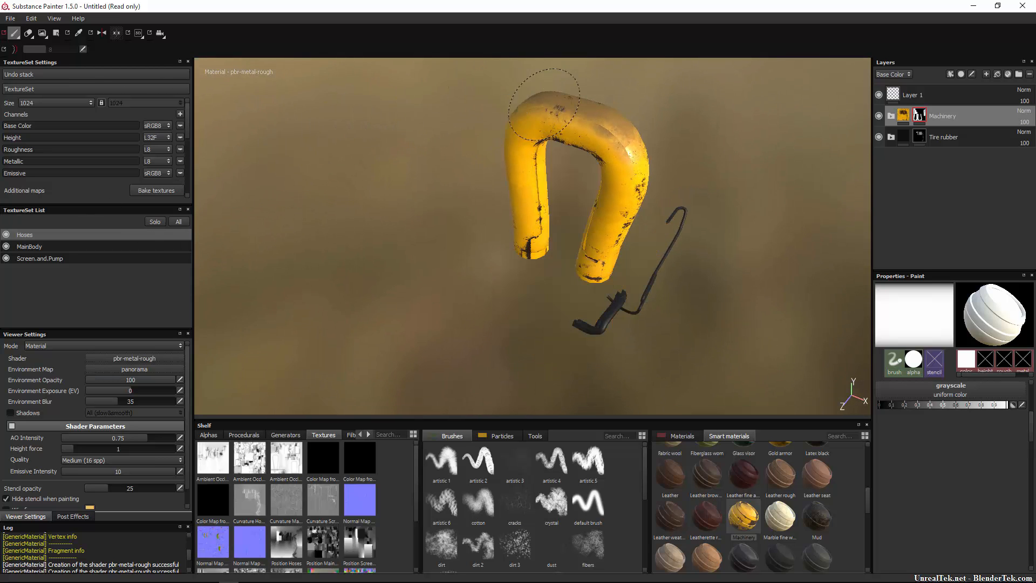
{"action": "left_click_drag", "start_coordinate": [635, 122], "coordinate": [696, 184], "text": "alt"}
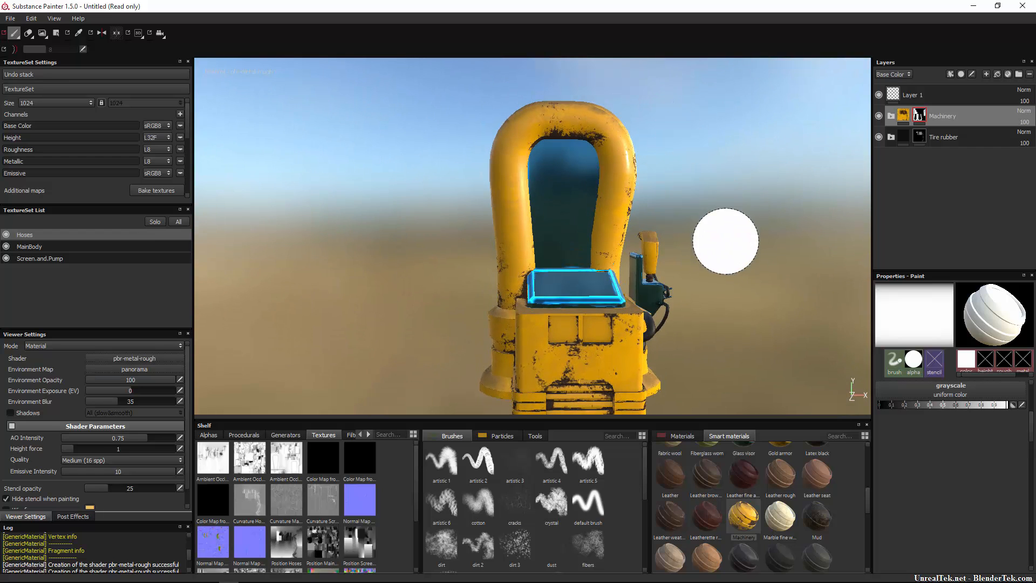
{"action": "left_click_drag", "start_coordinate": [723, 238], "coordinate": [590, 261], "text": "alt"}
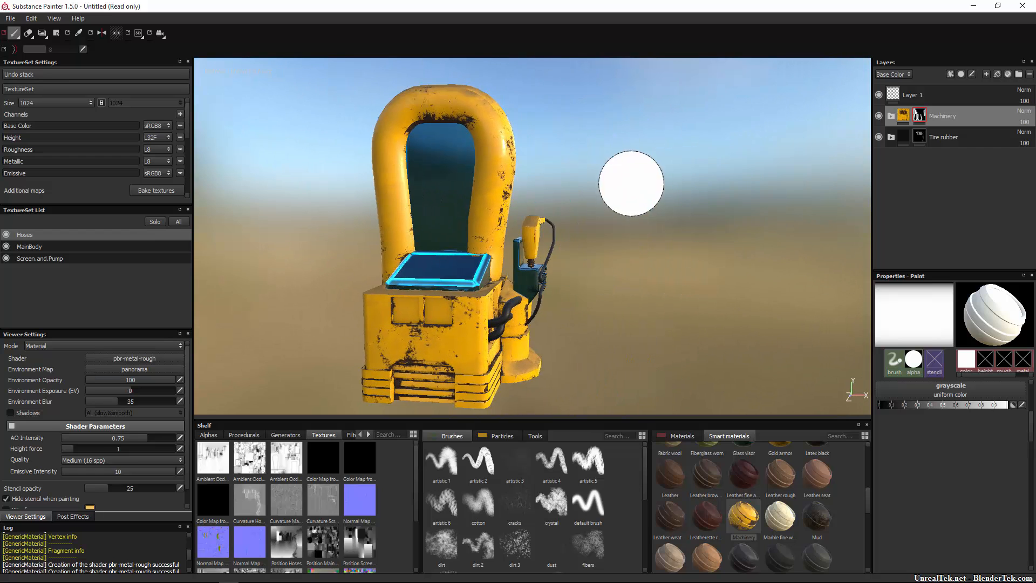
{"action": "left_click_drag", "start_coordinate": [631, 180], "coordinate": [718, 191], "text": "alt"}
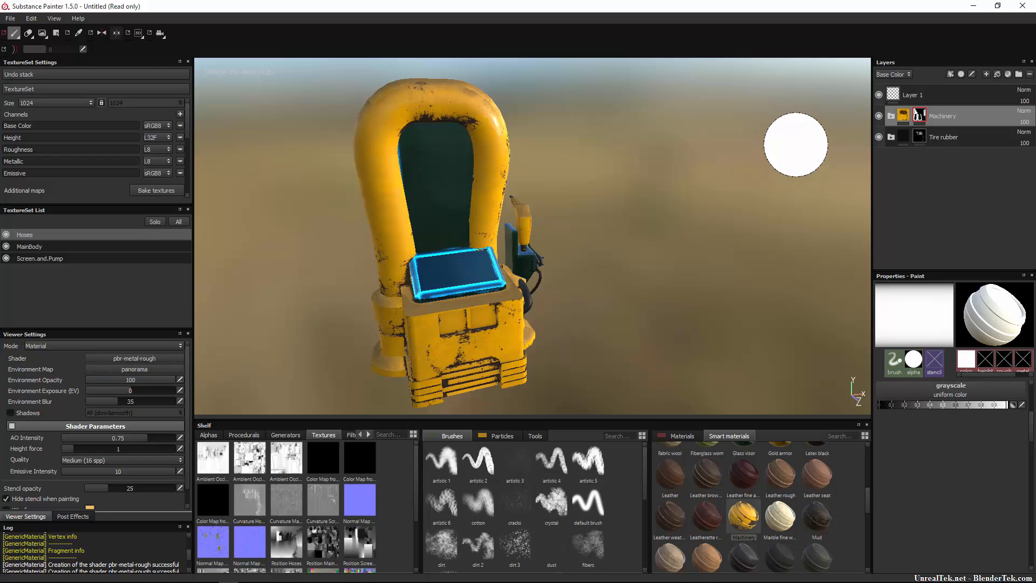
Open the MG Mask Builder on the Machinery group's Paint mask and set Level to 0.54 and Contrast to 0.14.
{"action": "left_click", "coordinate": [894, 116]}
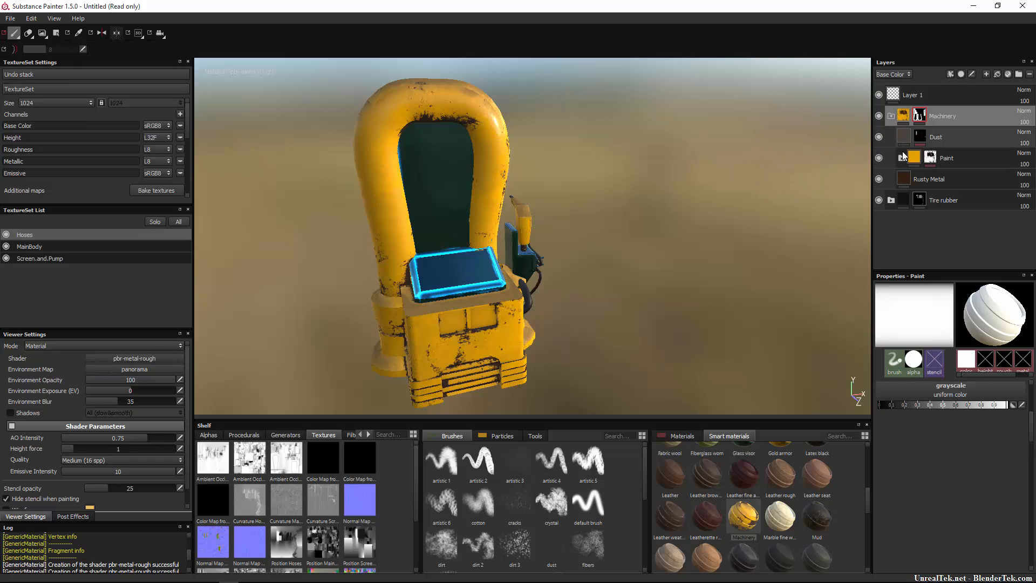
{"action": "left_click", "coordinate": [918, 159]}
{"action": "left_click", "coordinate": [931, 158]}
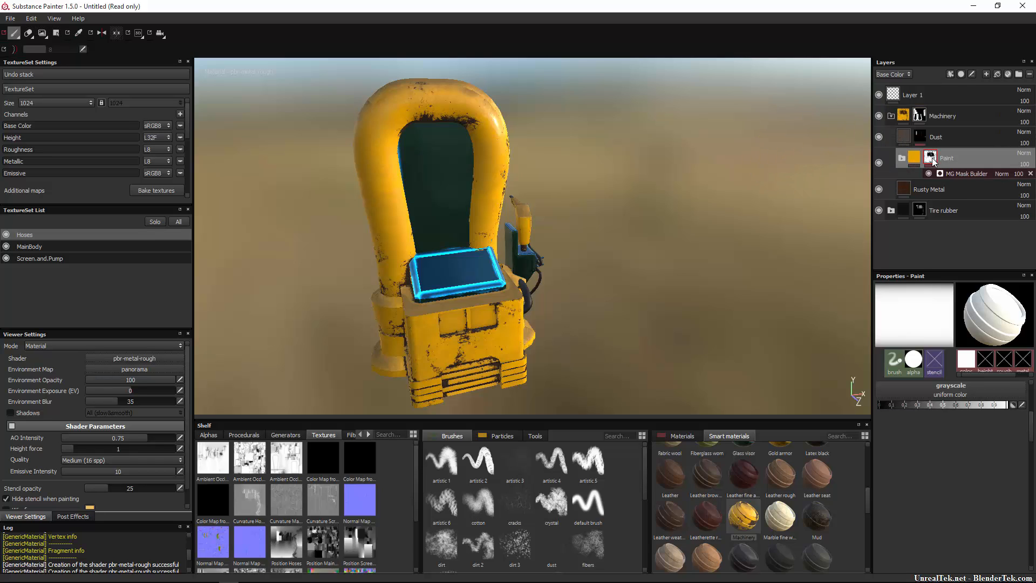
{"action": "left_click", "coordinate": [965, 175]}
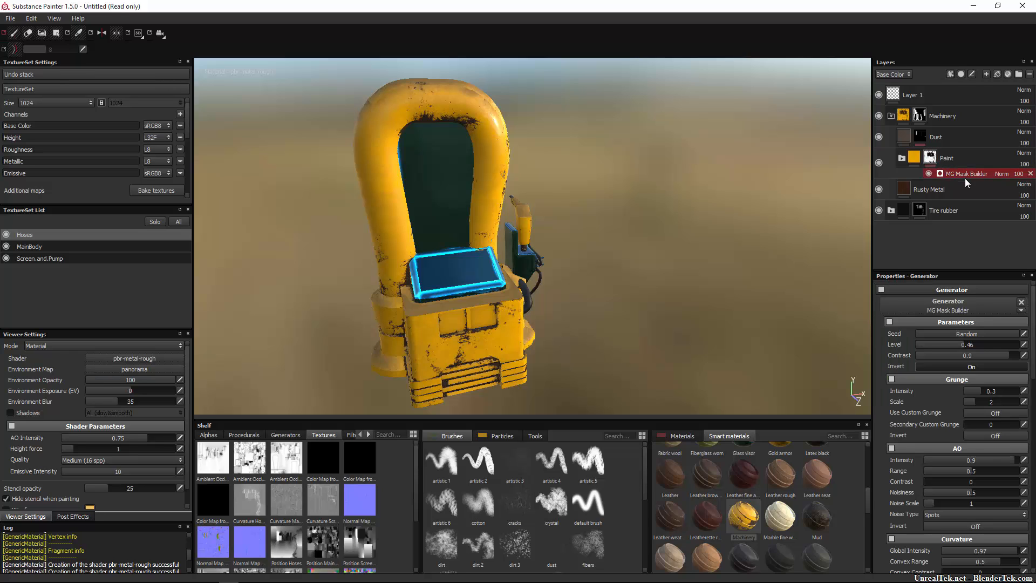
{"action": "left_click", "coordinate": [969, 344]}
{"action": "mouse_move", "coordinate": [969, 345]}
{"action": "left_mouse_down"}
{"action": "mouse_move", "coordinate": [1018, 345]}
{"action": "mouse_move", "coordinate": [921, 352]}
{"action": "mouse_move", "coordinate": [973, 353]}
{"action": "mouse_move", "coordinate": [930, 366]}
{"action": "left_mouse_up"}
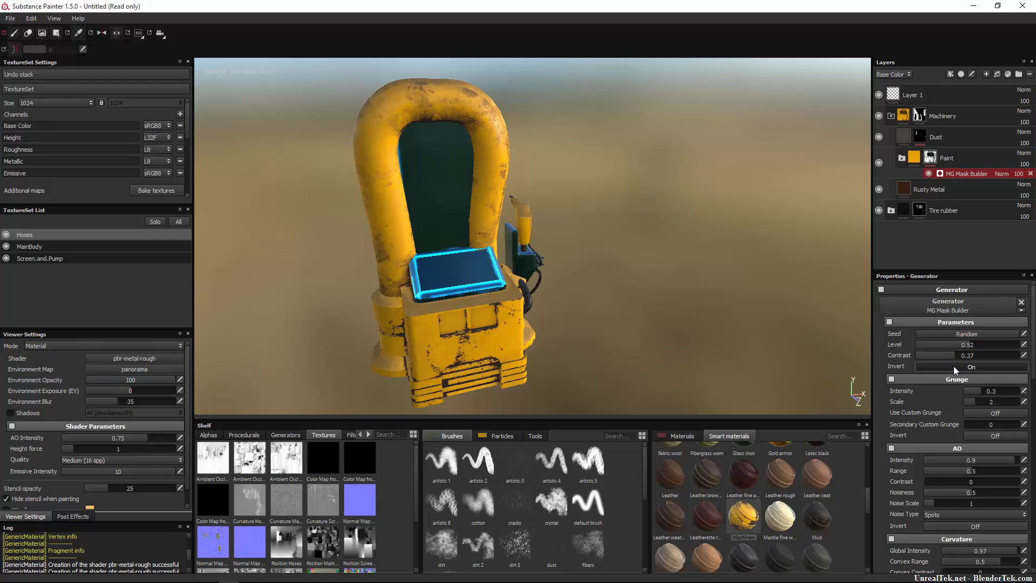
{"action": "left_click_drag", "start_coordinate": [965, 355], "coordinate": [931, 350]}
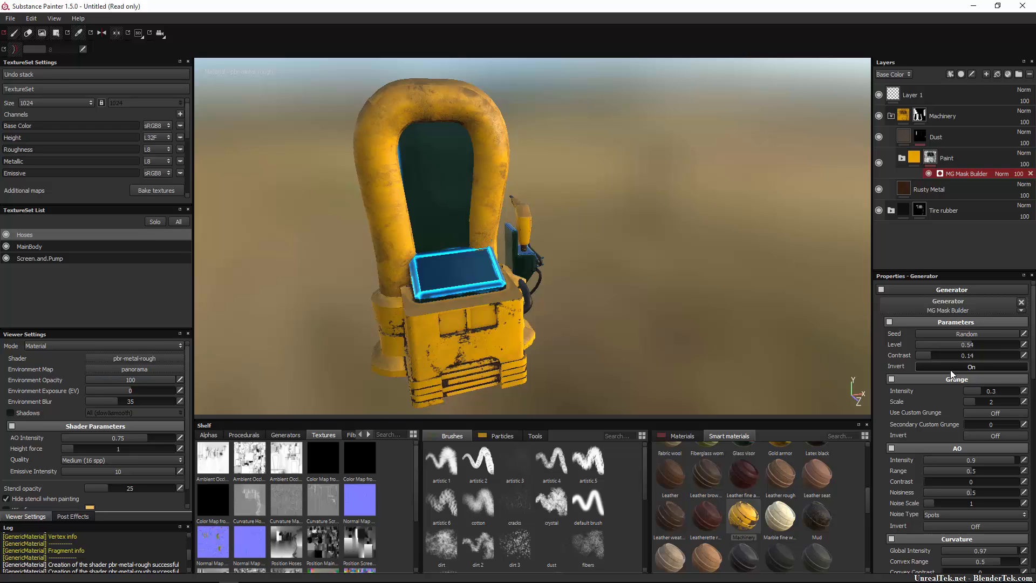
Set the Grunge intensity of the Paint mask generator to 0.58, keeping Scale at 2 and Secondary Custom Grunge at 0.
{"action": "scroll", "coordinate": [964, 425], "scroll_direction": "down", "scroll_amount": 3}
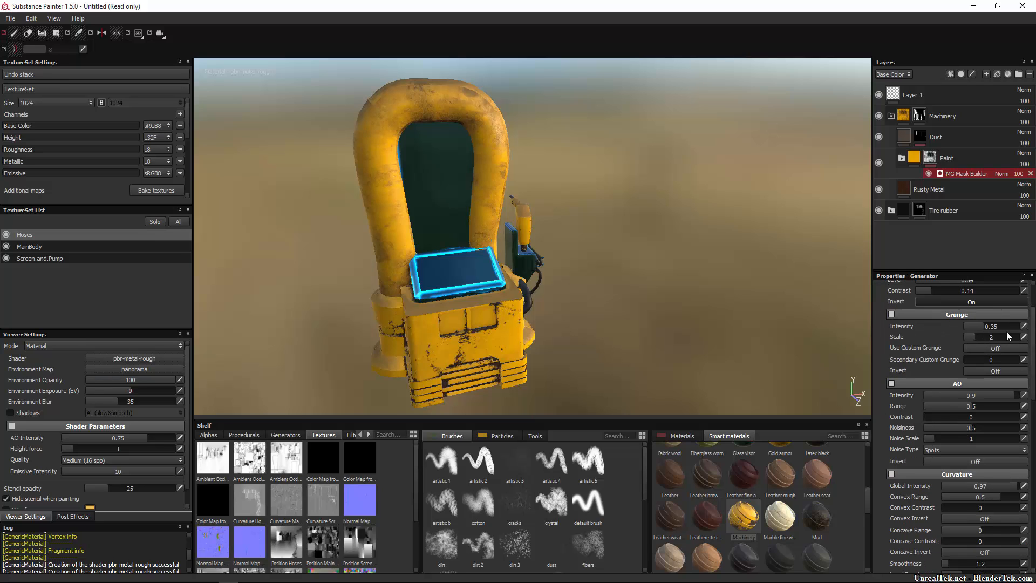
{"action": "left_click_drag", "start_coordinate": [1006, 331], "coordinate": [996, 351]}
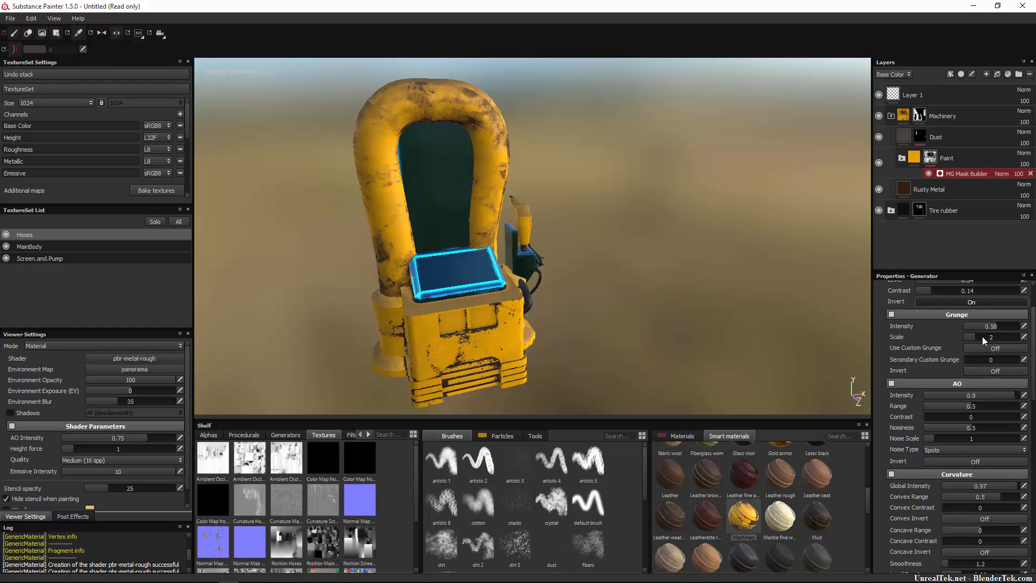
{"action": "mouse_move", "coordinate": [982, 338]}
{"action": "left_mouse_down"}
{"action": "mouse_move", "coordinate": [1015, 345]}
{"action": "mouse_move", "coordinate": [951, 355]}
{"action": "mouse_move", "coordinate": [992, 350]}
{"action": "mouse_move", "coordinate": [974, 354]}
{"action": "left_mouse_up"}
{"action": "left_click_drag", "start_coordinate": [970, 361], "coordinate": [944, 376]}
Set the Paint mask generator's AO Intensity to 1, Range to 0.85, Noisiness to 0.7 and Noise Scale to 6.
{"action": "scroll", "coordinate": [950, 386], "scroll_direction": "down", "scroll_amount": 3}
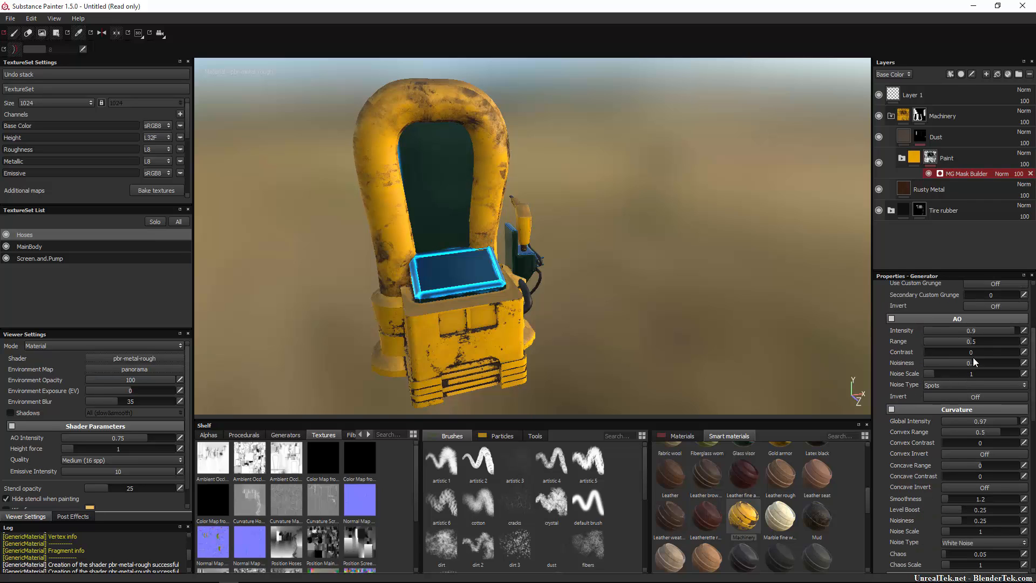
{"action": "left_click_drag", "start_coordinate": [1012, 331], "coordinate": [1018, 332]}
{"action": "left_click_drag", "start_coordinate": [1018, 346], "coordinate": [904, 363]}
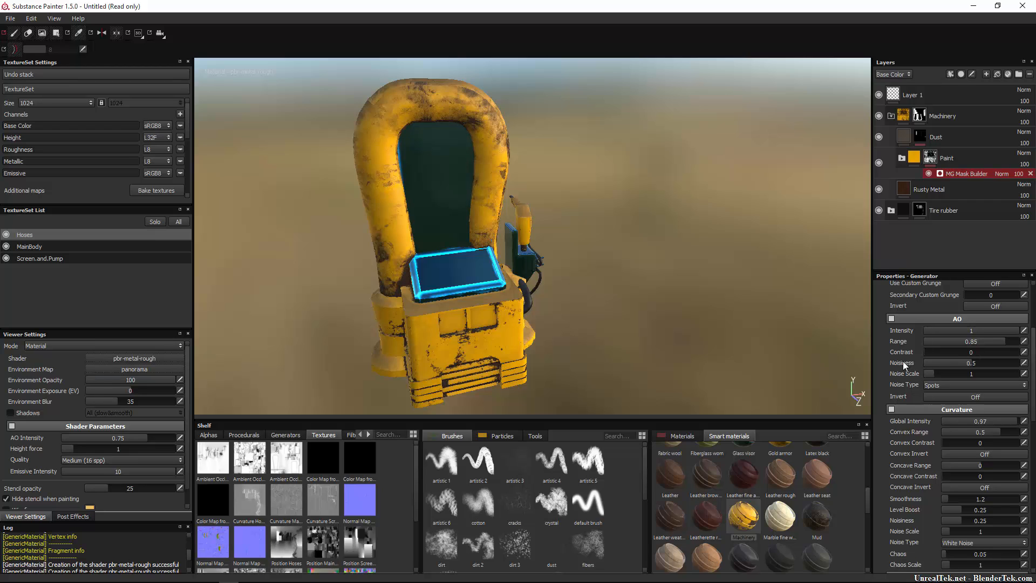
{"action": "mouse_move", "coordinate": [973, 365]}
{"action": "left_mouse_down"}
{"action": "mouse_move", "coordinate": [1022, 376]}
{"action": "mouse_move", "coordinate": [957, 372]}
{"action": "mouse_move", "coordinate": [990, 374]}
{"action": "mouse_move", "coordinate": [971, 375]}
{"action": "left_mouse_up"}
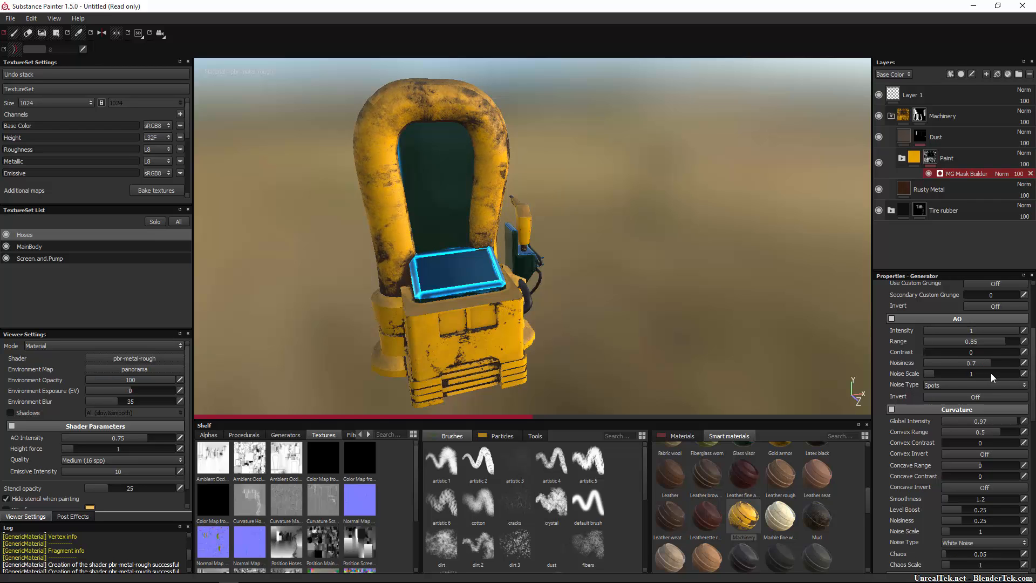
{"action": "left_click_drag", "start_coordinate": [941, 376], "coordinate": [980, 384]}
Set Curvature Smoothness to 3.47 and give the Paint mask scratches with Amount 2147, Intensity 0.36 and Scale 0.39.
{"action": "scroll", "coordinate": [976, 397], "scroll_direction": "down", "scroll_amount": 1}
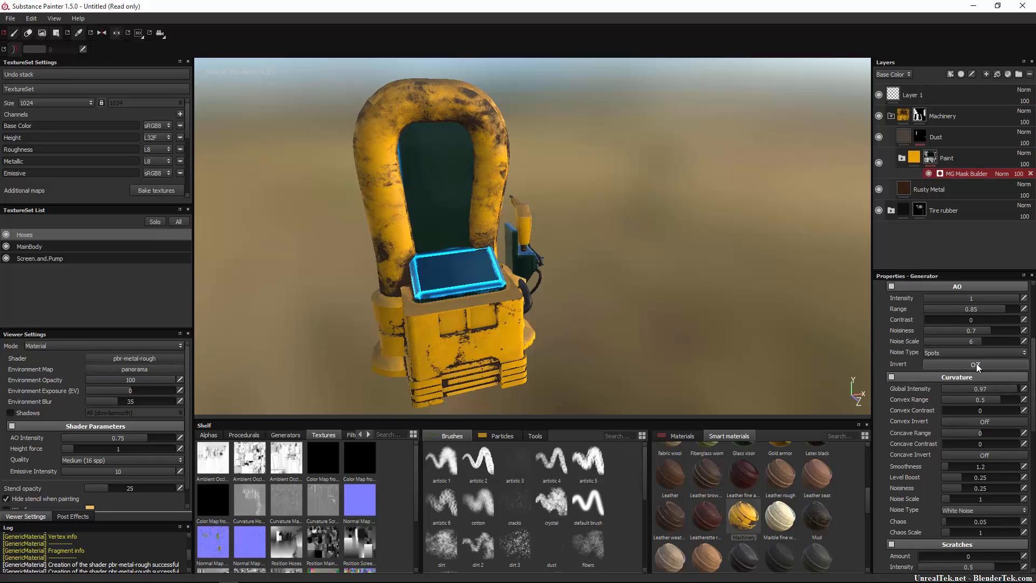
{"action": "scroll", "coordinate": [978, 378], "scroll_direction": "down", "scroll_amount": 2}
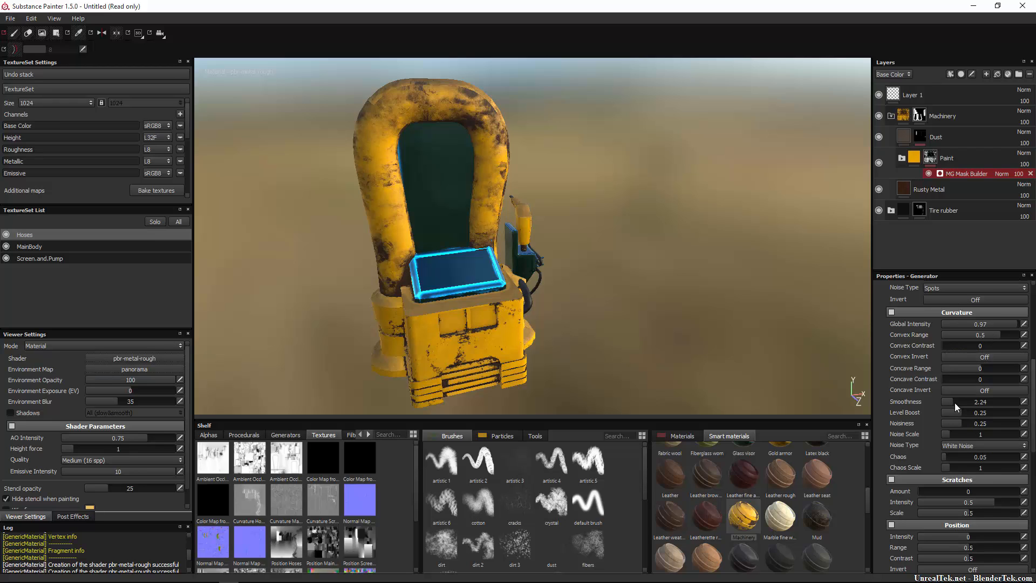
{"action": "mouse_move", "coordinate": [954, 402]}
{"action": "left_mouse_down"}
{"action": "mouse_move", "coordinate": [1024, 405]}
{"action": "mouse_move", "coordinate": [947, 403]}
{"action": "mouse_move", "coordinate": [958, 406]}
{"action": "left_mouse_up"}
{"action": "scroll", "coordinate": [986, 377], "scroll_direction": "down", "scroll_amount": 3}
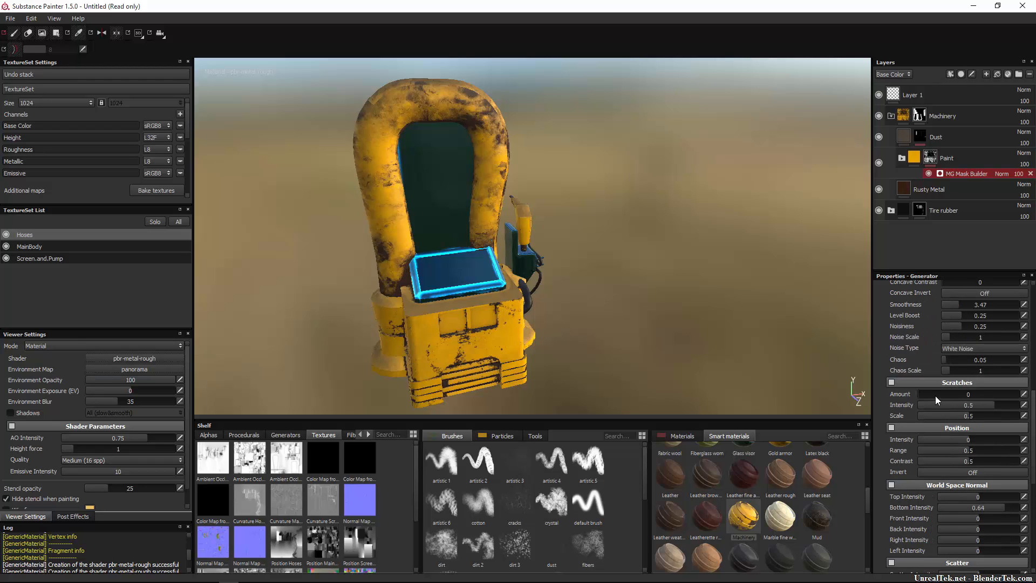
{"action": "left_click_drag", "start_coordinate": [1014, 400], "coordinate": [1022, 397]}
{"action": "left_click_drag", "start_coordinate": [985, 407], "coordinate": [1029, 413]}
{"action": "left_click_drag", "start_coordinate": [1001, 419], "coordinate": [963, 427]}
Set the World Space Normal intensities to -1 for top, 0.21 for bottom, 0.45 for front, 0.39 for back and 0.17 for right.
{"action": "scroll", "coordinate": [960, 439], "scroll_direction": "down", "scroll_amount": 3}
{"action": "scroll", "coordinate": [966, 438], "scroll_direction": "down", "scroll_amount": 5}
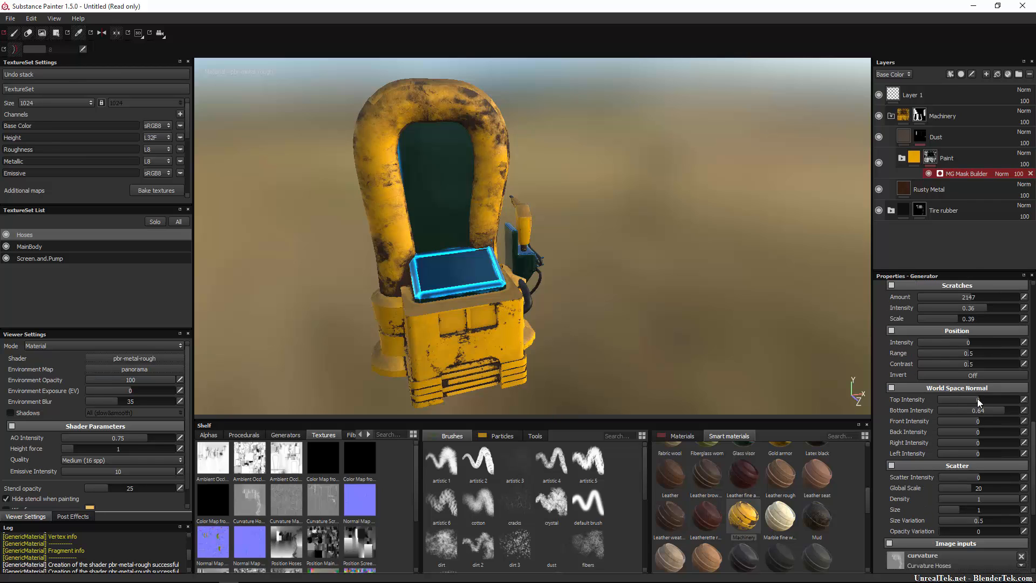
{"action": "left_click", "coordinate": [995, 401]}
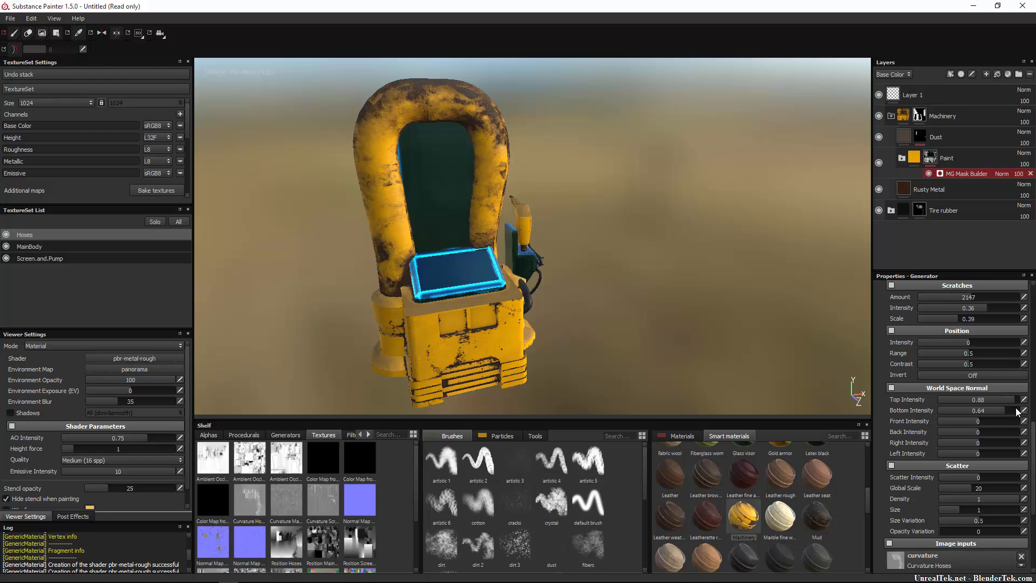
{"action": "left_click_drag", "start_coordinate": [997, 415], "coordinate": [917, 423]}
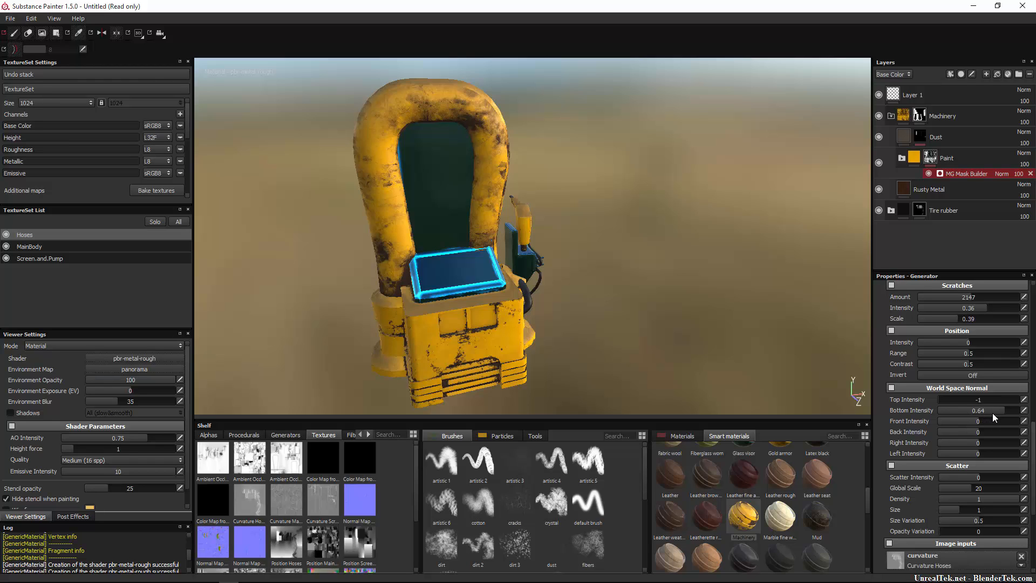
{"action": "left_click_drag", "start_coordinate": [995, 413], "coordinate": [985, 441]}
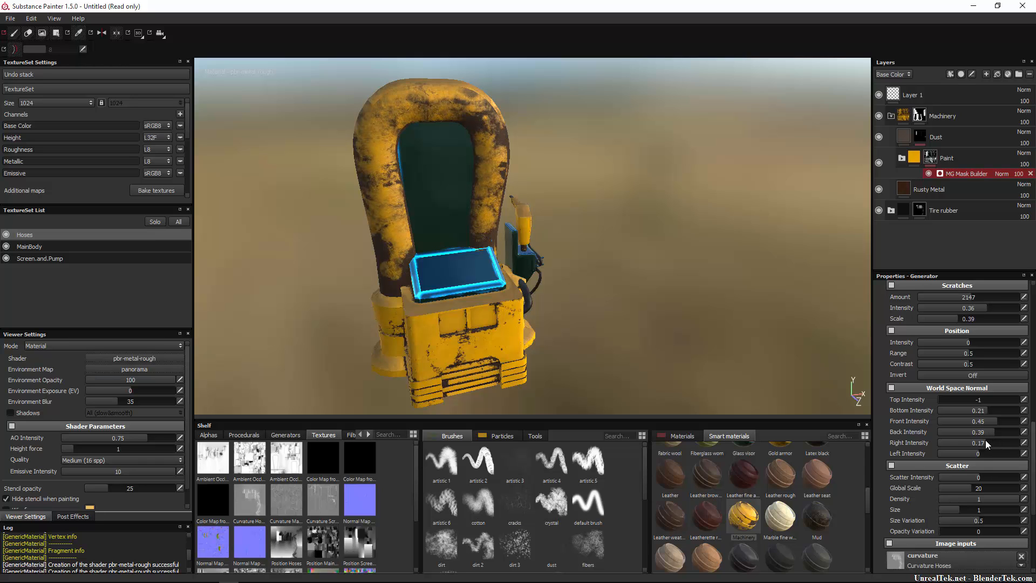
Set the World Space Normal Right Intensity to 0.11 and Left Intensity to -0.48, checking the wear on the hose's sides.
{"action": "left_click_drag", "start_coordinate": [754, 307], "coordinate": [691, 309], "text": "alt"}
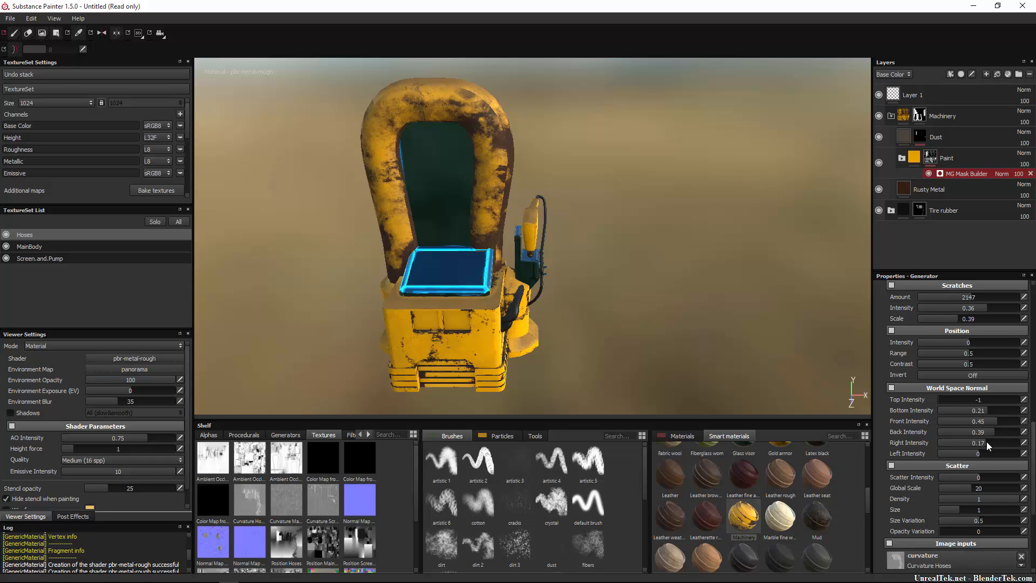
{"action": "mouse_move", "coordinate": [983, 445]}
{"action": "left_mouse_down"}
{"action": "mouse_move", "coordinate": [966, 448]}
{"action": "mouse_move", "coordinate": [1002, 446]}
{"action": "mouse_move", "coordinate": [983, 448]}
{"action": "left_mouse_up"}
{"action": "left_click_drag", "start_coordinate": [762, 341], "coordinate": [621, 373], "text": "alt"}
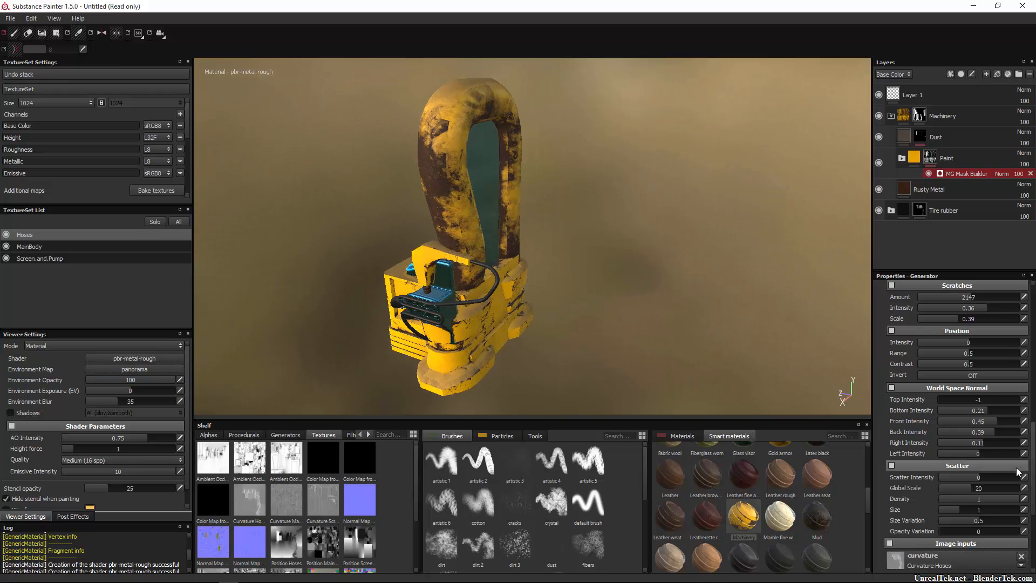
{"action": "mouse_move", "coordinate": [977, 457]}
{"action": "left_mouse_down"}
{"action": "mouse_move", "coordinate": [933, 460]}
{"action": "mouse_move", "coordinate": [959, 457]}
{"action": "left_mouse_up"}
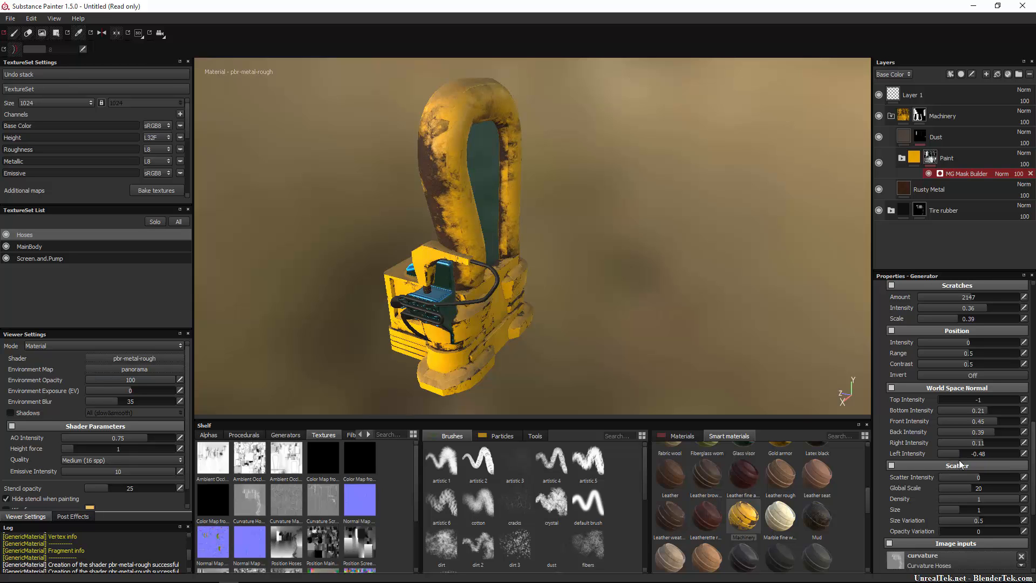
Set the Paint mask generator's Scatter Intensity to 0.03 and review the remaining generator settings.
{"action": "left_click_drag", "start_coordinate": [631, 351], "coordinate": [851, 340], "text": "alt"}
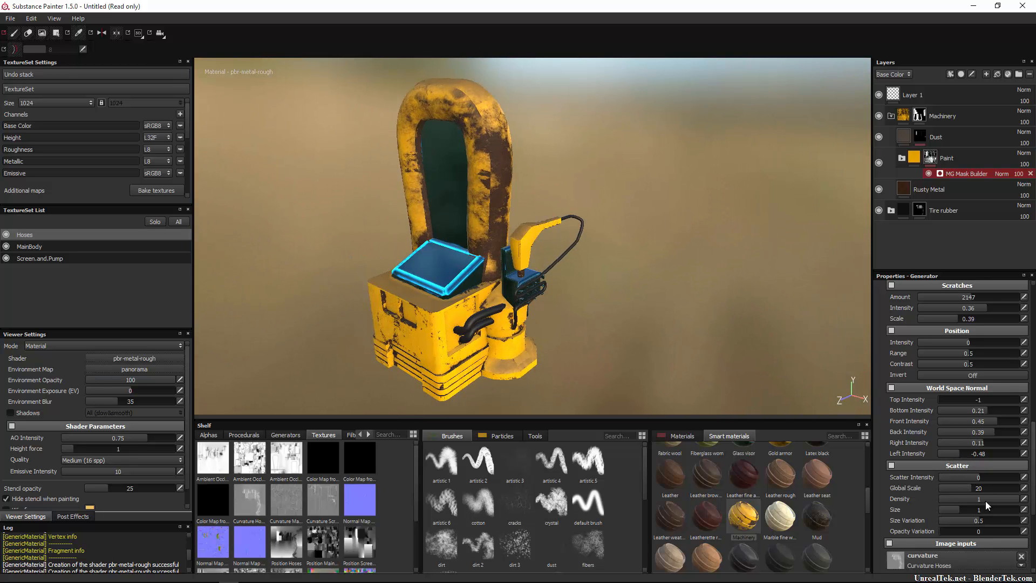
{"action": "mouse_move", "coordinate": [1002, 474]}
{"action": "left_mouse_down"}
{"action": "mouse_move", "coordinate": [904, 464]}
{"action": "mouse_move", "coordinate": [993, 471]}
{"action": "left_mouse_up"}
{"action": "scroll", "coordinate": [976, 500], "scroll_direction": "down", "scroll_amount": 3}
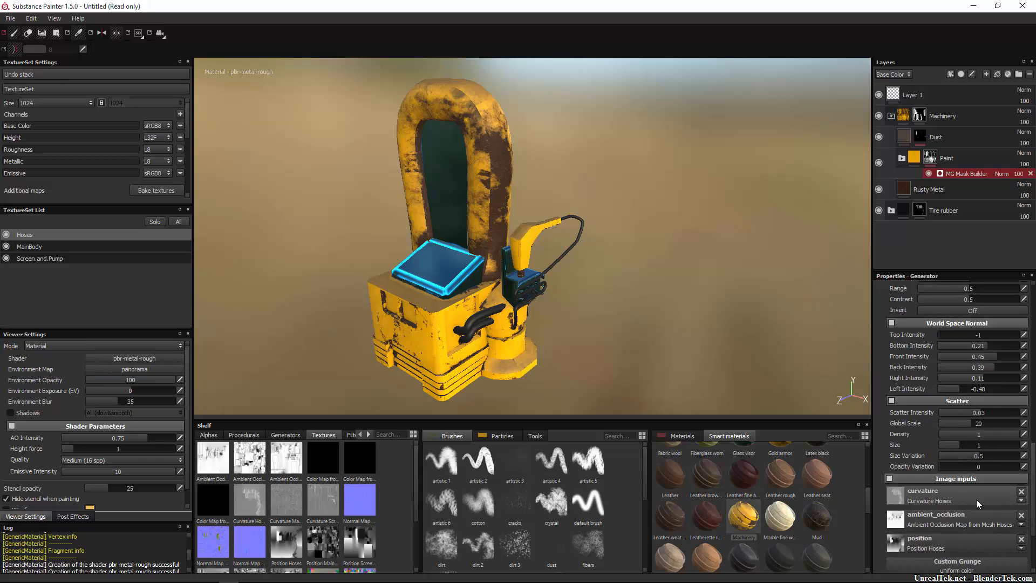
{"action": "scroll", "coordinate": [972, 494], "scroll_direction": "up", "scroll_amount": 8}
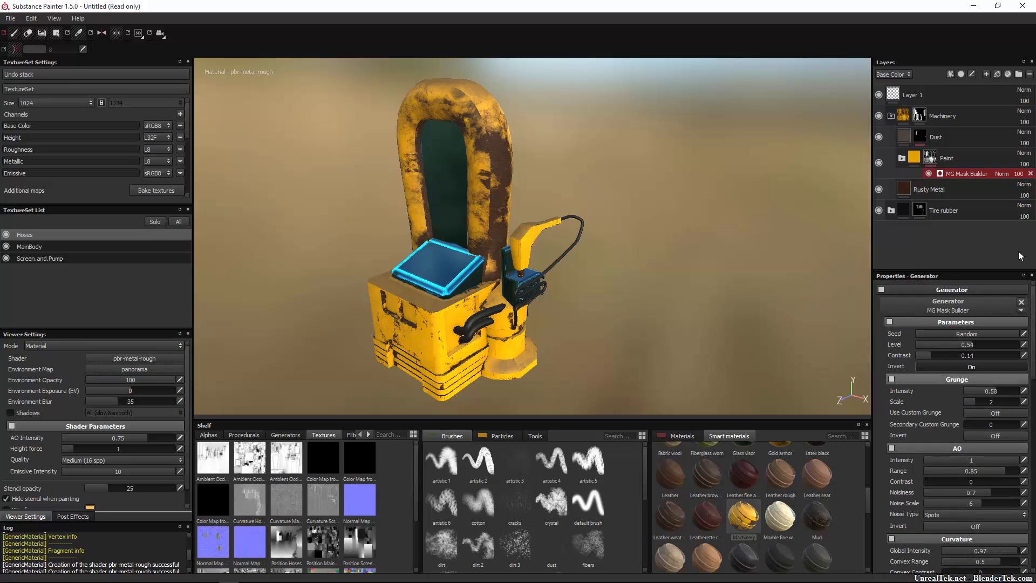
Expand the Paint group and open the MG Mask Builder on the Dirty Paint layer's mask.
{"action": "left_click", "coordinate": [927, 158]}
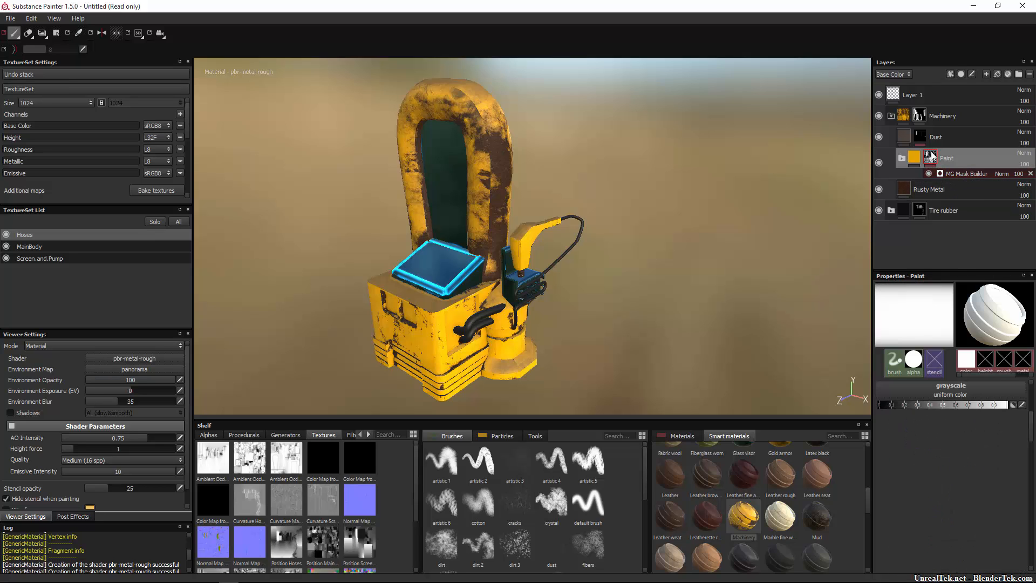
{"action": "left_click", "coordinate": [891, 116]}
{"action": "left_click", "coordinate": [891, 115]}
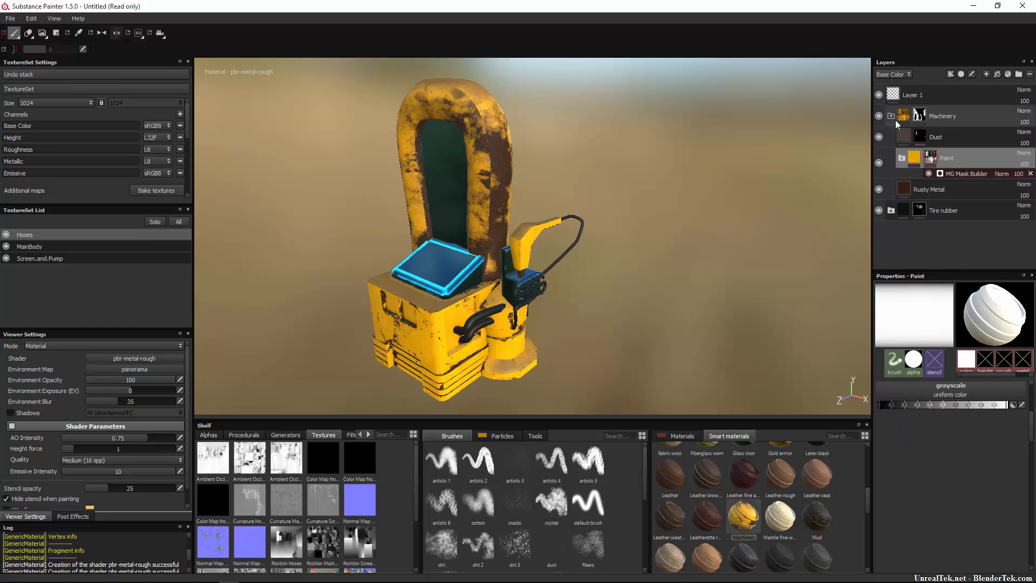
{"action": "left_click", "coordinate": [915, 160]}
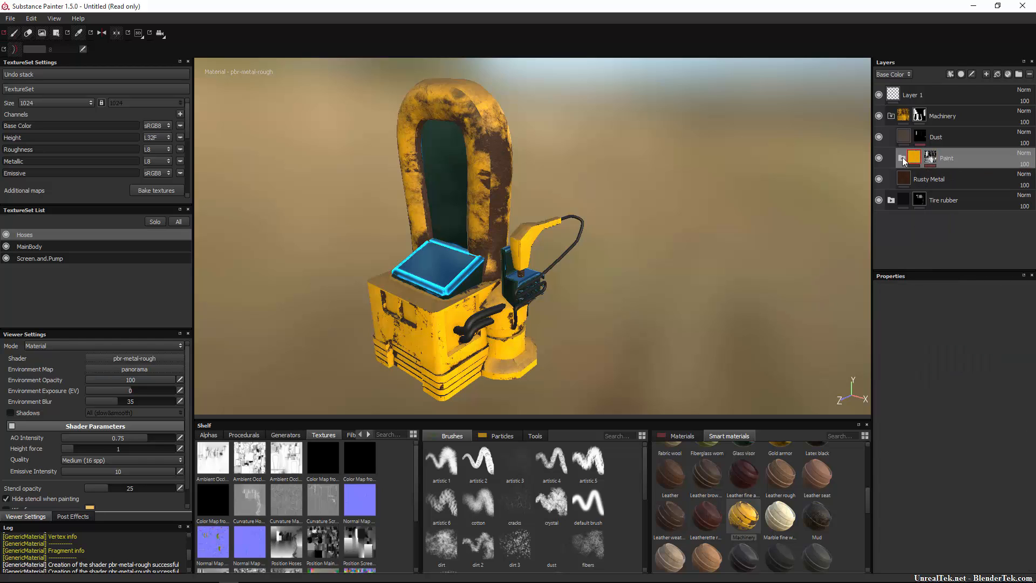
{"action": "left_click", "coordinate": [901, 158]}
{"action": "left_click", "coordinate": [930, 158]}
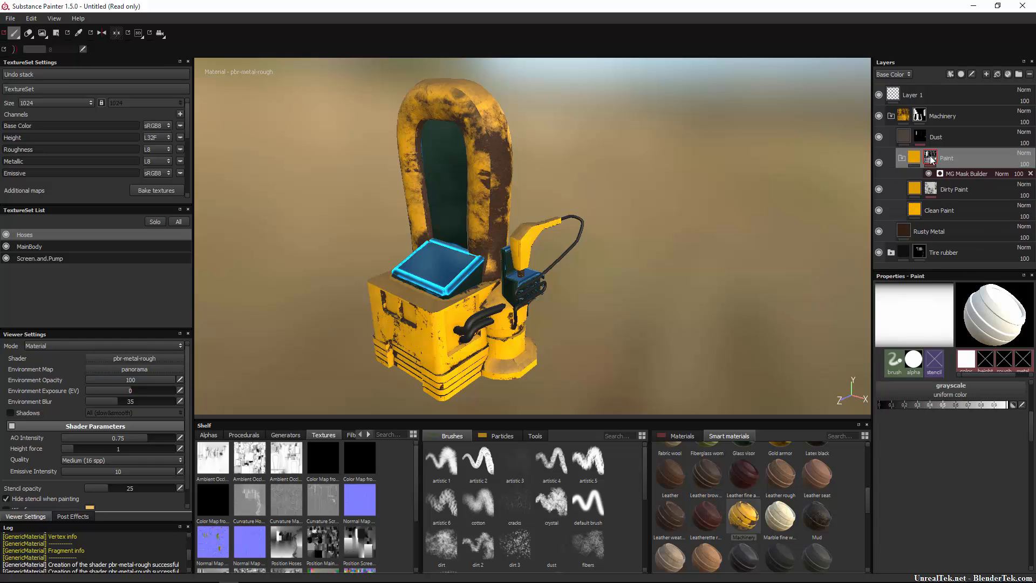
{"action": "left_click", "coordinate": [959, 173]}
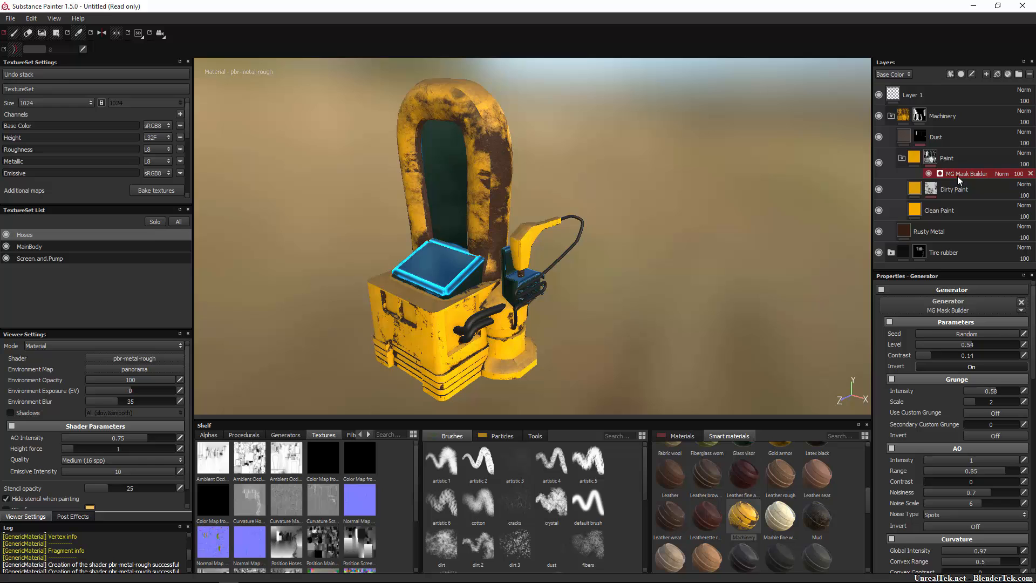
{"action": "left_click", "coordinate": [931, 190]}
{"action": "left_click", "coordinate": [936, 208]}
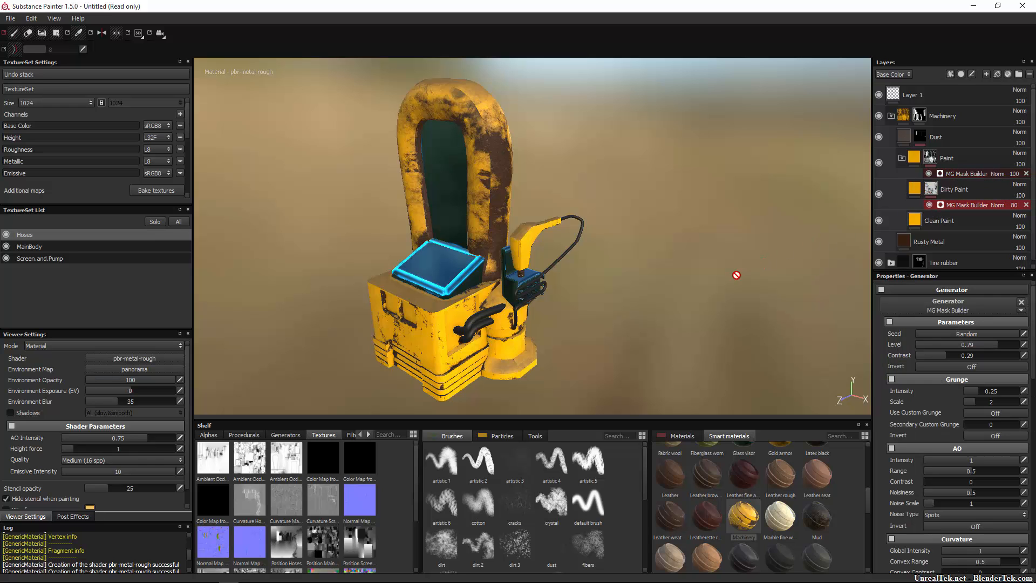
Raise the Dirty Paint mask's Level and set its Contrast to 0.95, Grunge Intensity to 0.81 and AO Range to 1.
{"action": "left_click_drag", "start_coordinate": [737, 275], "coordinate": [798, 271], "text": "alt"}
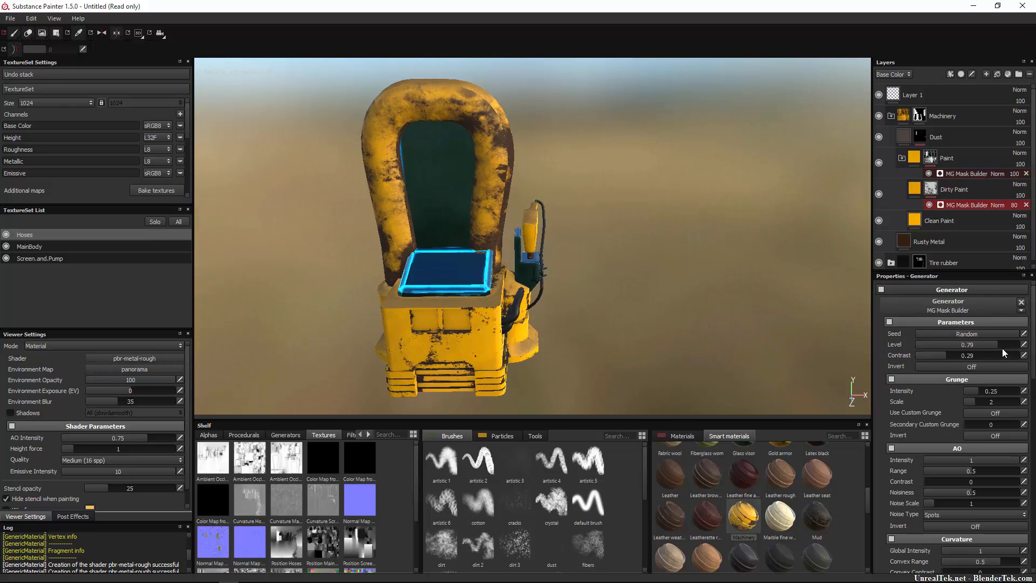
{"action": "mouse_move", "coordinate": [990, 344]}
{"action": "left_mouse_down"}
{"action": "mouse_move", "coordinate": [918, 353]}
{"action": "mouse_move", "coordinate": [1020, 351]}
{"action": "mouse_move", "coordinate": [875, 355]}
{"action": "mouse_move", "coordinate": [1001, 356]}
{"action": "mouse_move", "coordinate": [1014, 367]}
{"action": "left_mouse_up"}
{"action": "scroll", "coordinate": [982, 394], "scroll_direction": "down", "scroll_amount": 2}
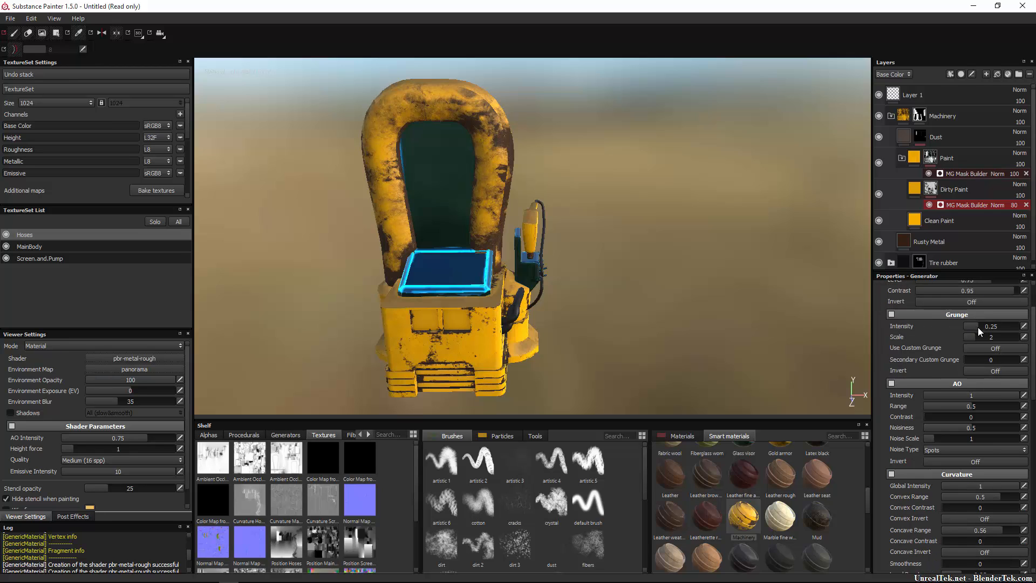
{"action": "left_click_drag", "start_coordinate": [978, 327], "coordinate": [1005, 330]}
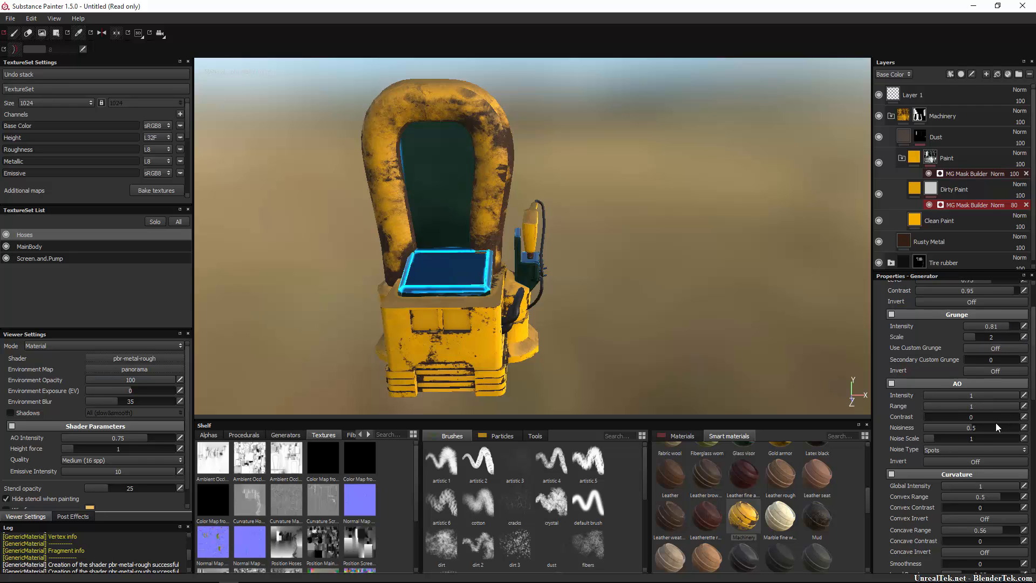
Set the Dirty Paint mask's Scratches Amount to 1818 and Position Intensity to 0.23.
{"action": "scroll", "coordinate": [995, 423], "scroll_direction": "down", "scroll_amount": 6}
{"action": "scroll", "coordinate": [997, 421], "scroll_direction": "down", "scroll_amount": 2}
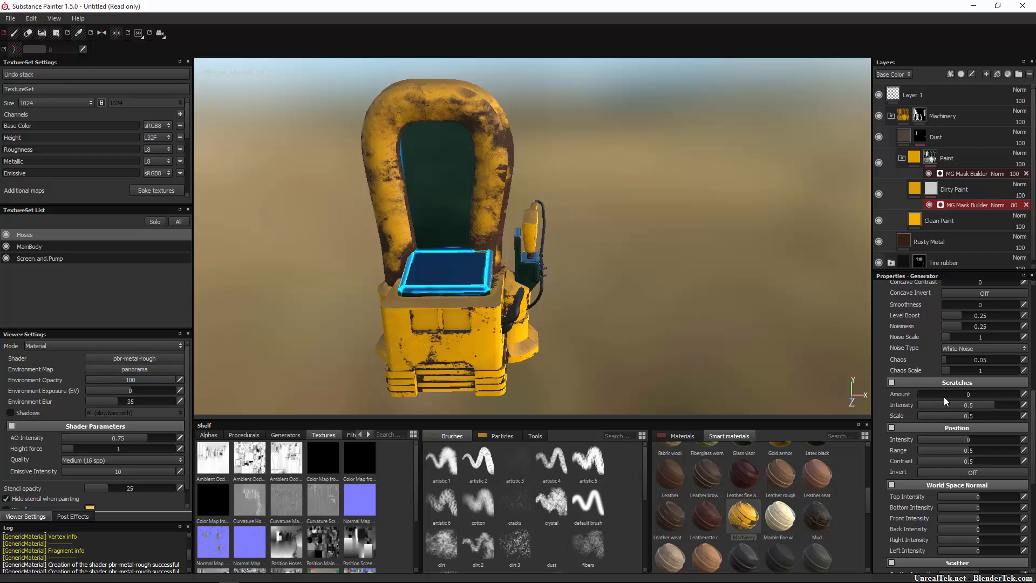
{"action": "left_click_drag", "start_coordinate": [989, 401], "coordinate": [1034, 413]}
{"action": "scroll", "coordinate": [967, 418], "scroll_direction": "down", "scroll_amount": 2}
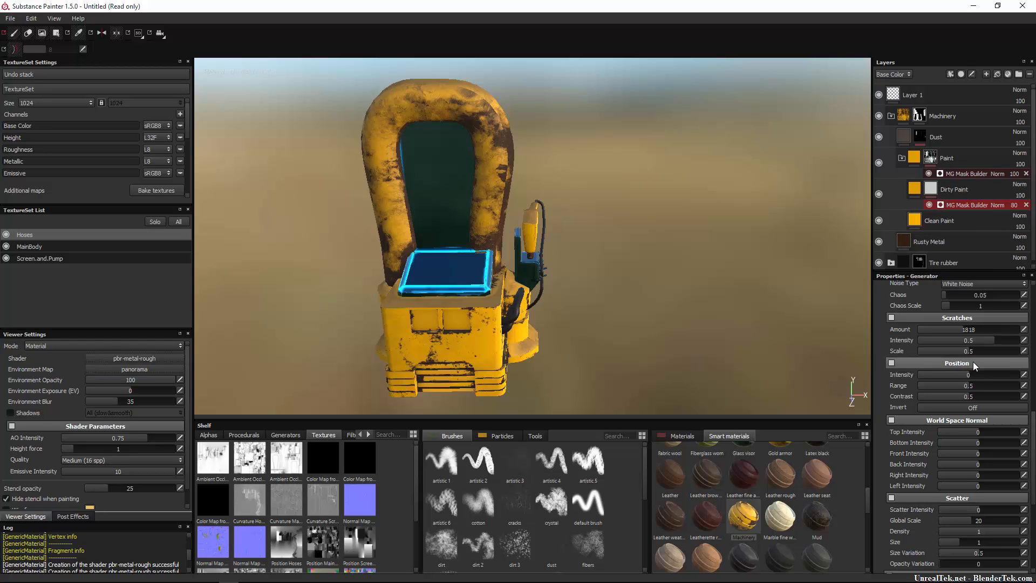
{"action": "left_click_drag", "start_coordinate": [974, 376], "coordinate": [980, 377]}
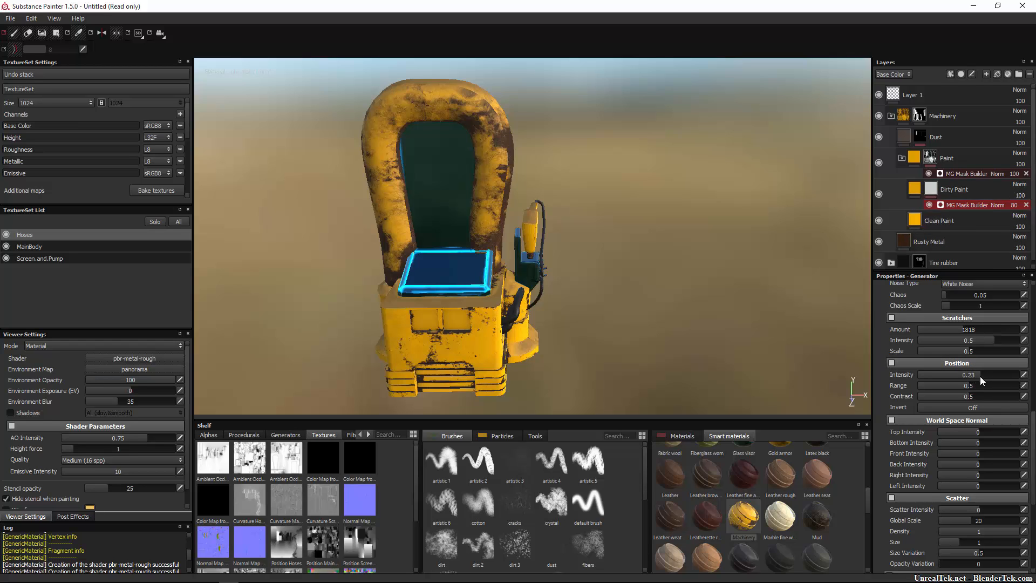
Adjust the Dirty Paint mask's Bottom Intensity and open the MG Mask Builder on the MainBody texture set's Paint layer.
{"action": "left_click_drag", "start_coordinate": [982, 443], "coordinate": [1023, 443]}
{"action": "left_click", "coordinate": [66, 248]}
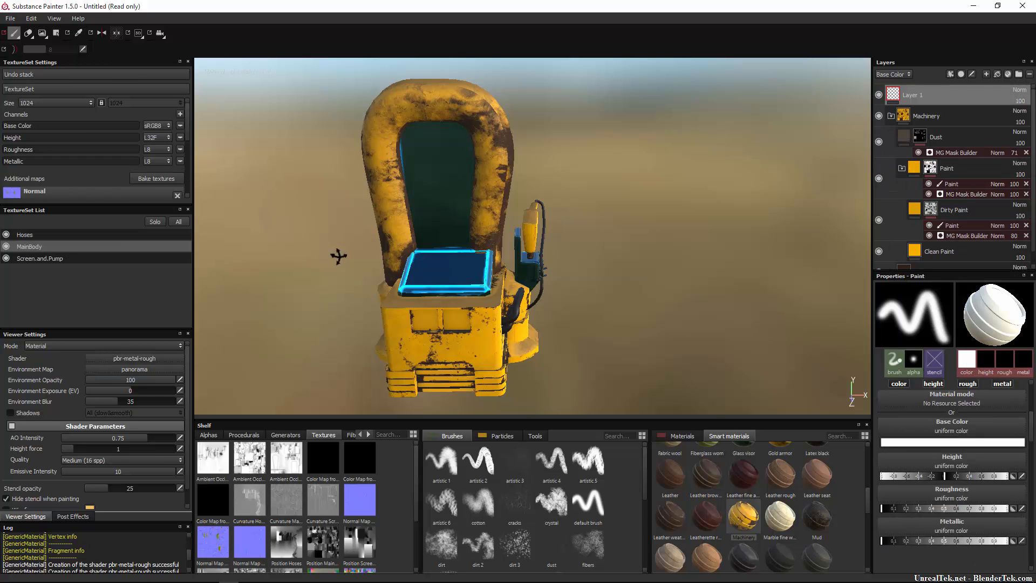
{"action": "left_click_drag", "start_coordinate": [336, 254], "coordinate": [457, 248], "text": "alt"}
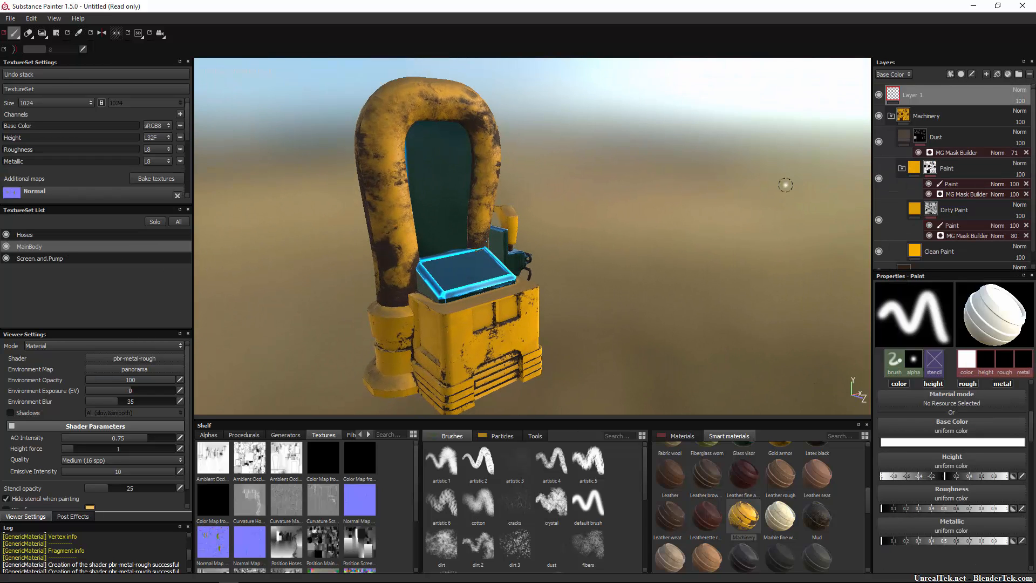
{"action": "left_click", "coordinate": [938, 172]}
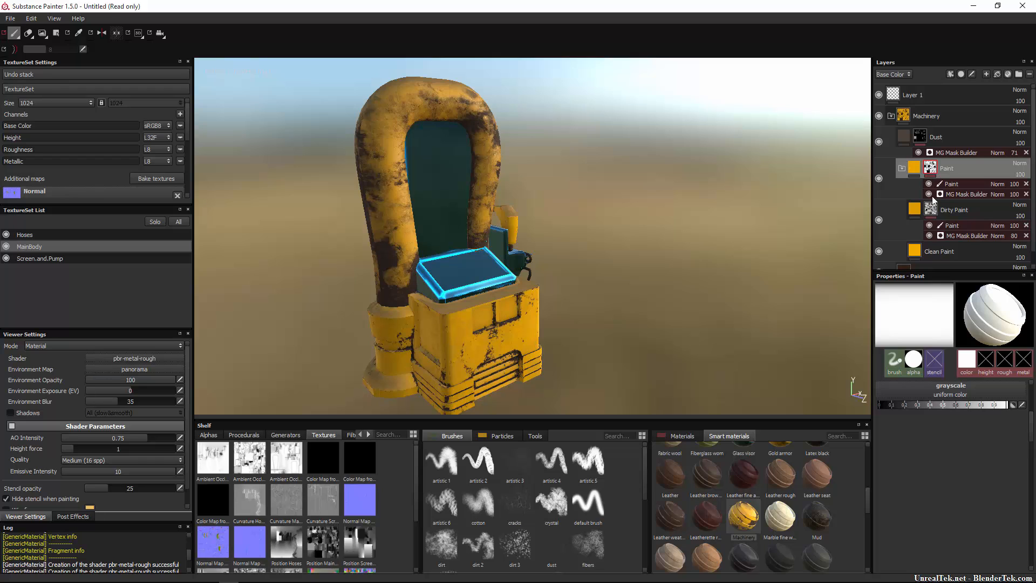
{"action": "left_click", "coordinate": [957, 193]}
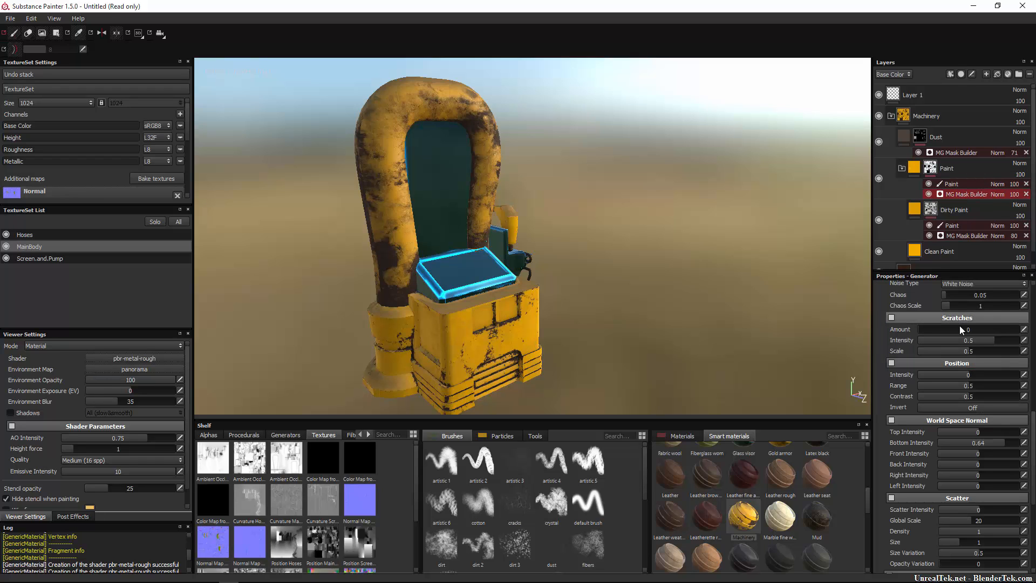
Adjust the MainBody Paint mask's Level and set its Grunge Intensity to 0.23.
{"action": "scroll", "coordinate": [973, 372], "scroll_direction": "up", "scroll_amount": 10}
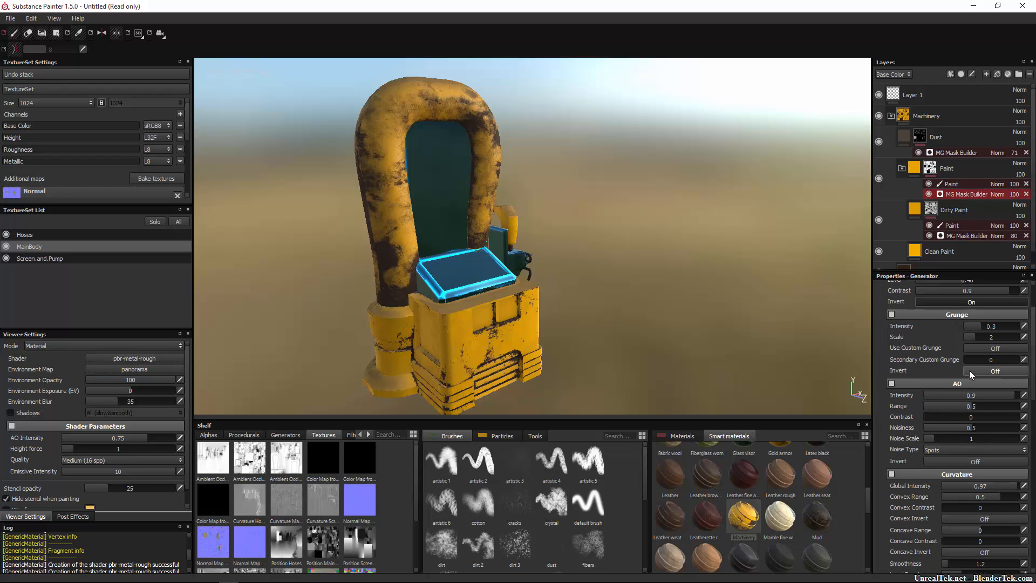
{"action": "right_click", "coordinate": [969, 367]}
{"action": "left_click", "coordinate": [964, 350]}
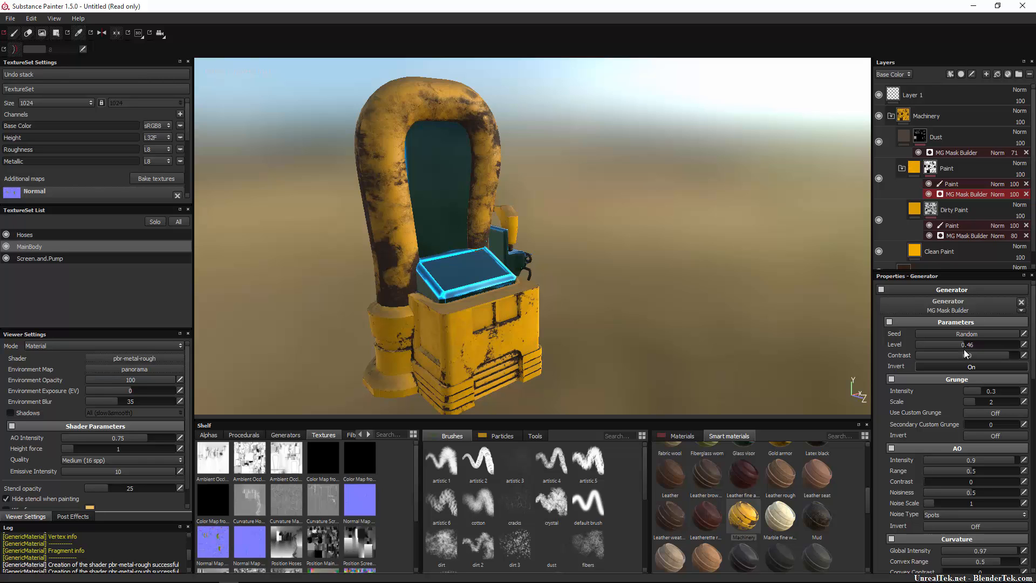
{"action": "mouse_move", "coordinate": [975, 345]}
{"action": "left_mouse_down"}
{"action": "mouse_move", "coordinate": [1001, 348]}
{"action": "mouse_move", "coordinate": [936, 358]}
{"action": "mouse_move", "coordinate": [1031, 357]}
{"action": "mouse_move", "coordinate": [987, 357]}
{"action": "mouse_move", "coordinate": [995, 327]}
{"action": "mouse_move", "coordinate": [1018, 341]}
{"action": "mouse_move", "coordinate": [944, 340]}
{"action": "mouse_move", "coordinate": [978, 337]}
{"action": "left_mouse_up"}
{"action": "scroll", "coordinate": [977, 412], "scroll_direction": "down", "scroll_amount": 2}
{"action": "scroll", "coordinate": [986, 389], "scroll_direction": "down", "scroll_amount": 1}
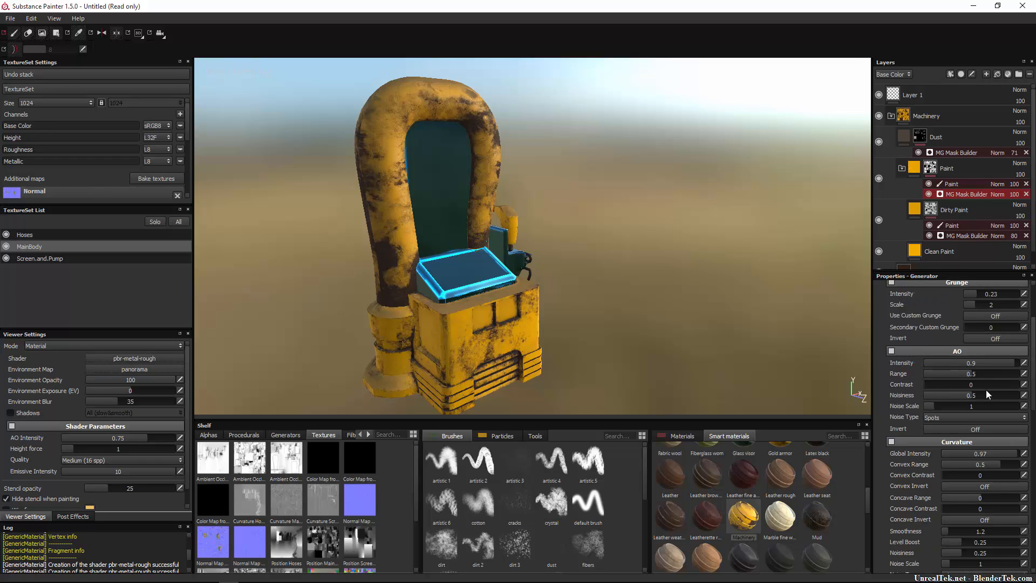
Set the Paint mask's AO Intensity to 1, Range to 0.76 and Noisiness to 0.43.
{"action": "scroll", "coordinate": [986, 390], "scroll_direction": "down", "scroll_amount": 2}
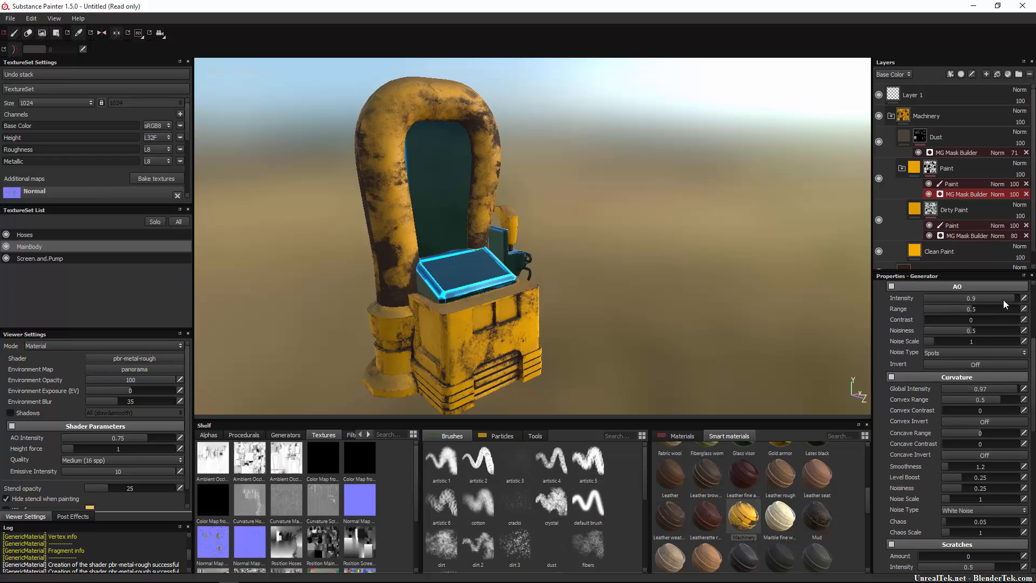
{"action": "left_click_drag", "start_coordinate": [1003, 300], "coordinate": [1020, 299]}
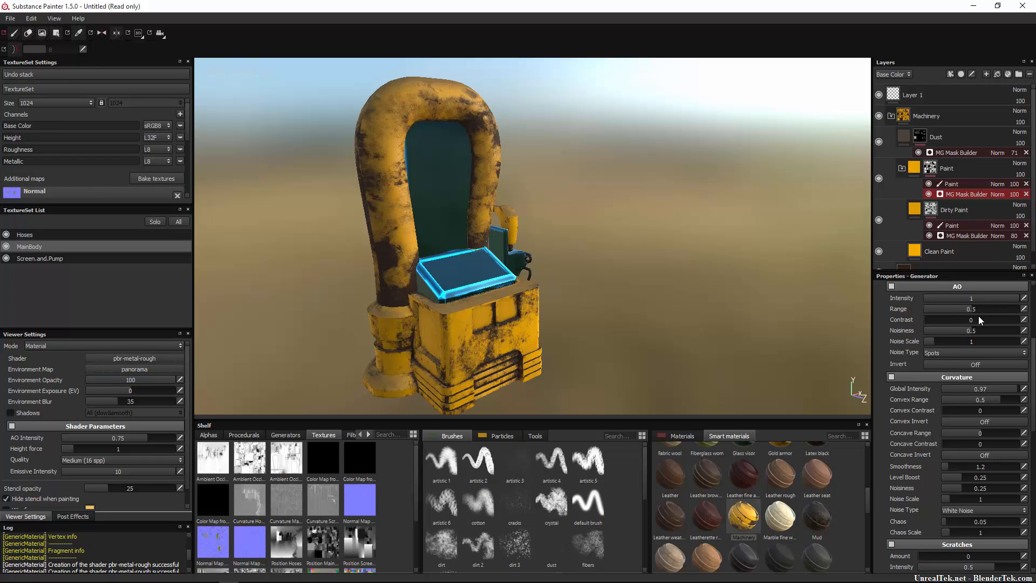
{"action": "left_click_drag", "start_coordinate": [981, 311], "coordinate": [964, 350]}
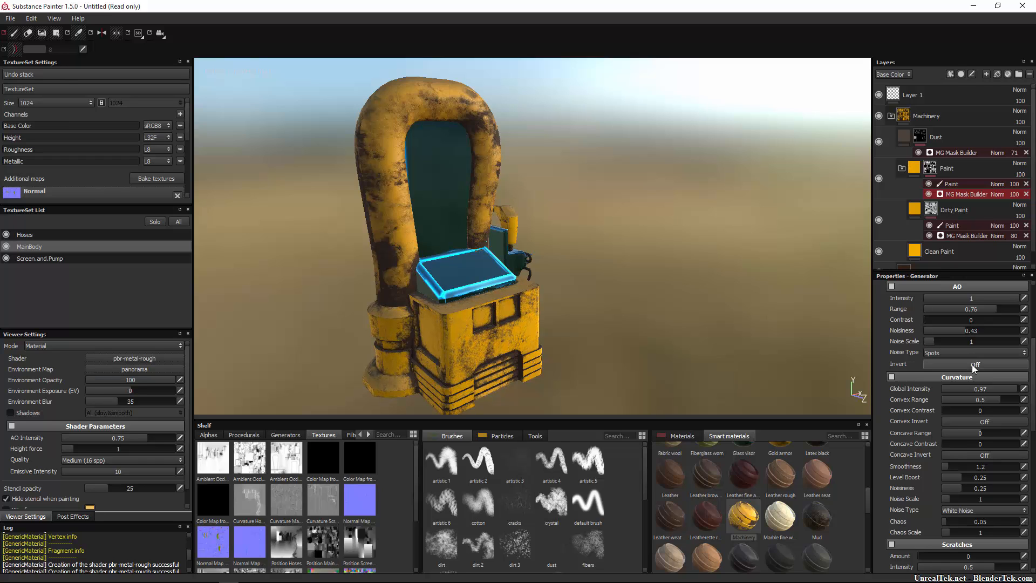
Set the Paint mask's Curvature Concave Range to -0.87 and Chaos to 0.06.
{"action": "scroll", "coordinate": [977, 378], "scroll_direction": "down", "scroll_amount": 3}
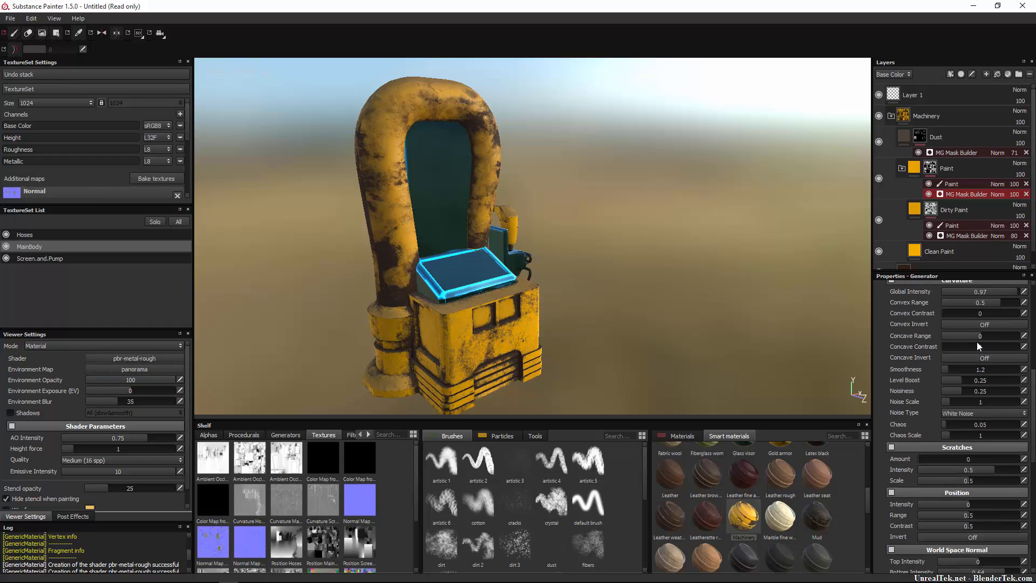
{"action": "left_click_drag", "start_coordinate": [977, 340], "coordinate": [959, 350]}
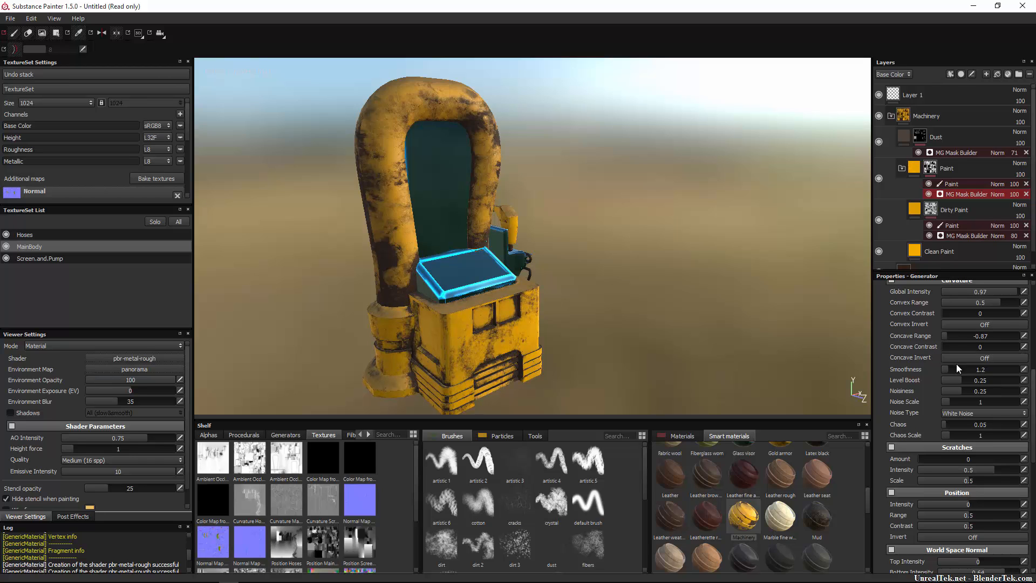
{"action": "scroll", "coordinate": [961, 367], "scroll_direction": "down", "scroll_amount": 2}
{"action": "scroll", "coordinate": [966, 371], "scroll_direction": "down", "scroll_amount": 2}
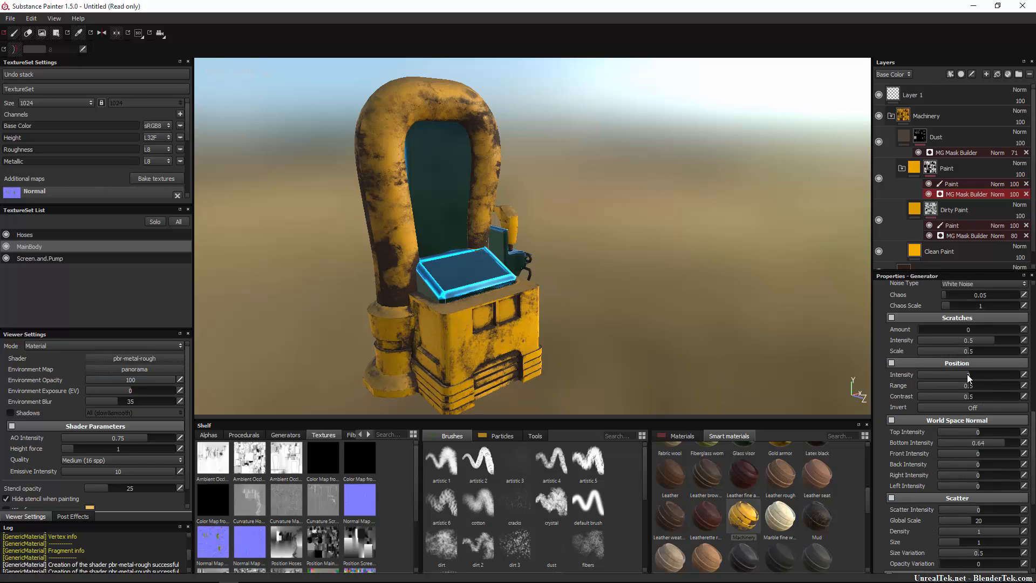
{"action": "left_click", "coordinate": [944, 296]}
Set the Paint mask's Scratches Amount to 1730, Intensity to -0.25 and Scale to 0.45.
{"action": "left_click_drag", "start_coordinate": [938, 329], "coordinate": [1020, 331]}
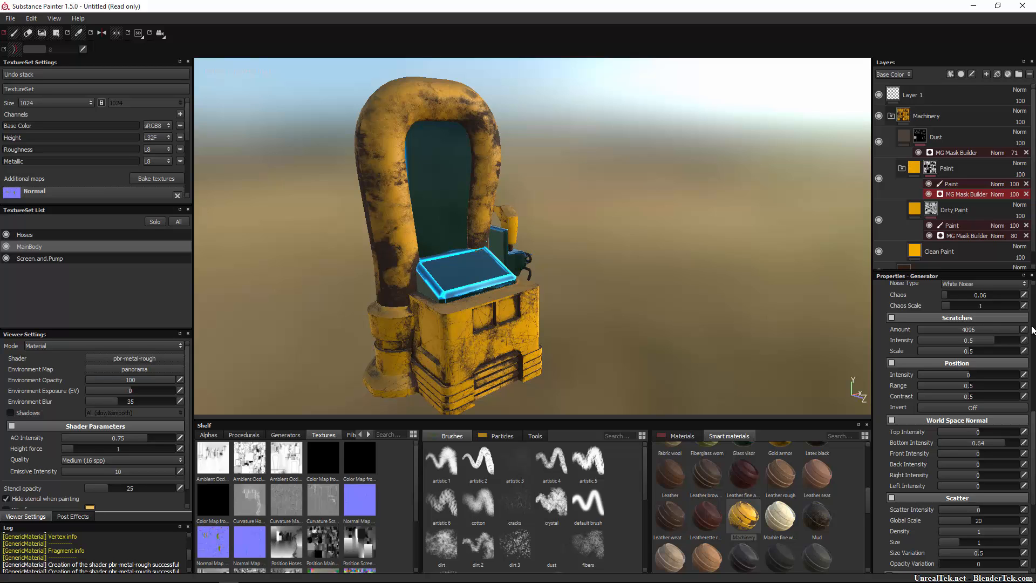
{"action": "mouse_move", "coordinate": [963, 342]}
{"action": "left_mouse_down"}
{"action": "mouse_move", "coordinate": [922, 357]}
{"action": "mouse_move", "coordinate": [986, 359]}
{"action": "mouse_move", "coordinate": [964, 361]}
{"action": "mouse_move", "coordinate": [961, 331]}
{"action": "left_mouse_up"}
{"action": "scroll", "coordinate": [982, 372], "scroll_direction": "down", "scroll_amount": 1}
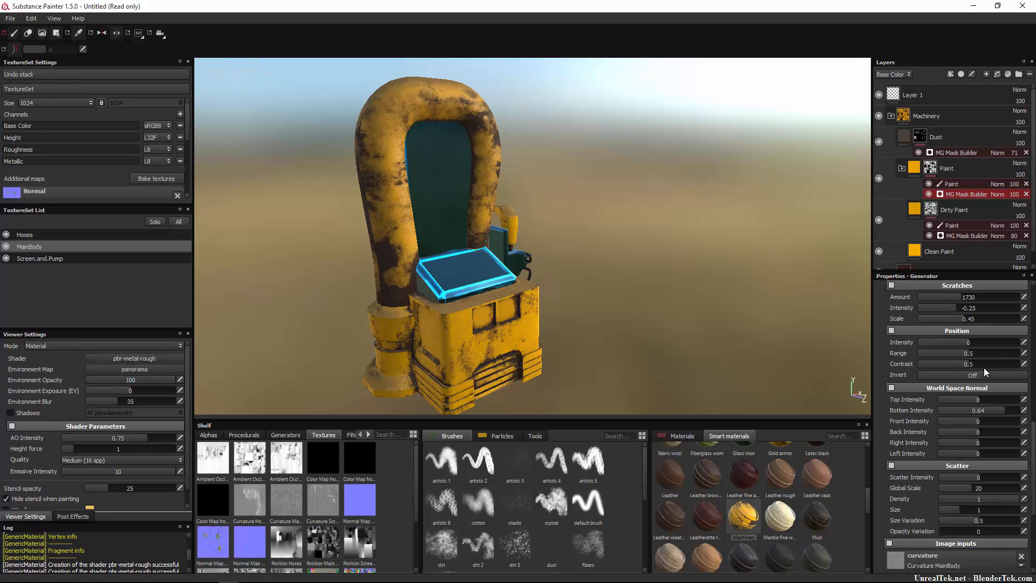
Set the Paint mask's World Space Normal intensities: top 0.28, bottom -0.41, front -0.03, back 0.04, right 0.19, left -0.36.
{"action": "scroll", "coordinate": [982, 400], "scroll_direction": "down", "scroll_amount": 1}
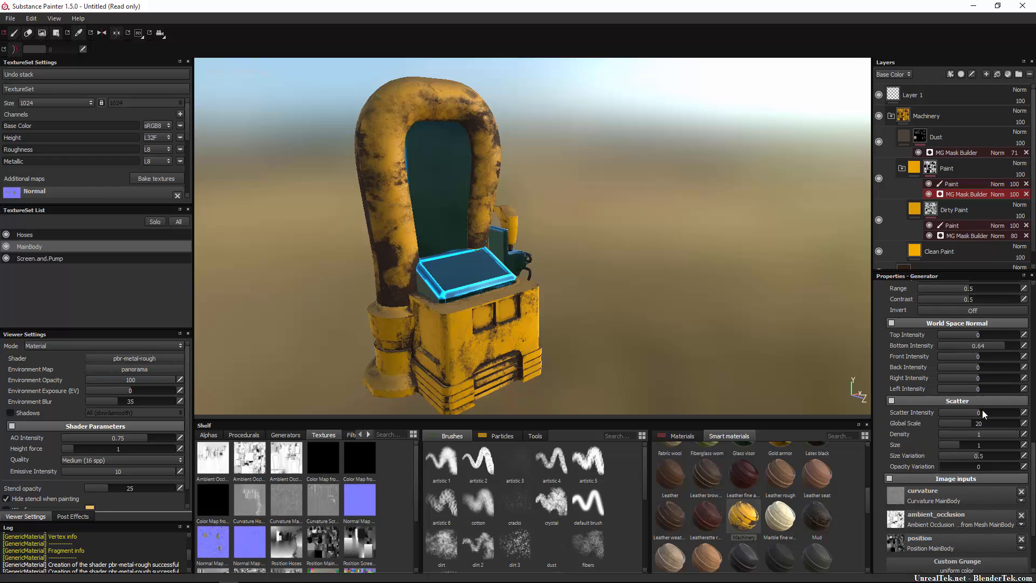
{"action": "mouse_move", "coordinate": [982, 338]}
{"action": "left_mouse_down"}
{"action": "mouse_move", "coordinate": [1006, 342]}
{"action": "mouse_move", "coordinate": [990, 344]}
{"action": "left_mouse_up"}
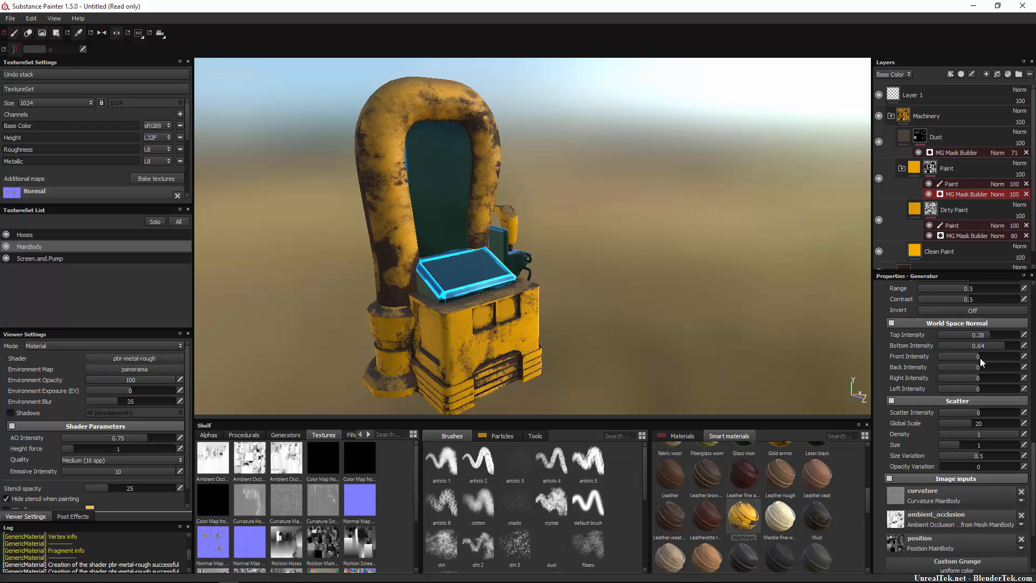
{"action": "mouse_move", "coordinate": [990, 354]}
{"action": "left_mouse_down"}
{"action": "mouse_move", "coordinate": [947, 357]}
{"action": "mouse_move", "coordinate": [1005, 355]}
{"action": "mouse_move", "coordinate": [933, 354]}
{"action": "mouse_move", "coordinate": [1005, 361]}
{"action": "mouse_move", "coordinate": [976, 368]}
{"action": "mouse_move", "coordinate": [992, 367]}
{"action": "mouse_move", "coordinate": [979, 371]}
{"action": "mouse_move", "coordinate": [986, 381]}
{"action": "left_mouse_up"}
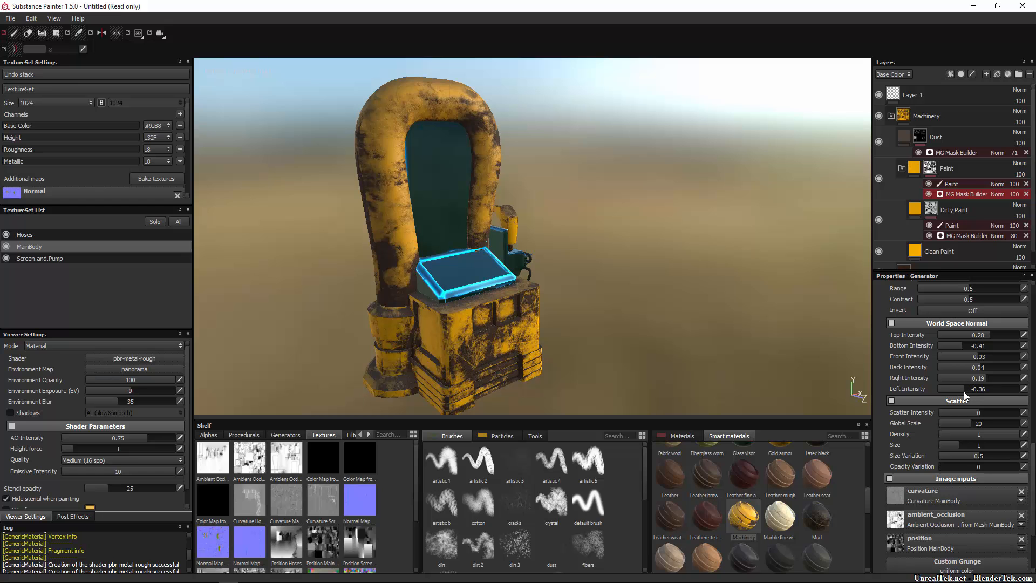
{"action": "scroll", "coordinate": [982, 423], "scroll_direction": "down", "scroll_amount": 1}
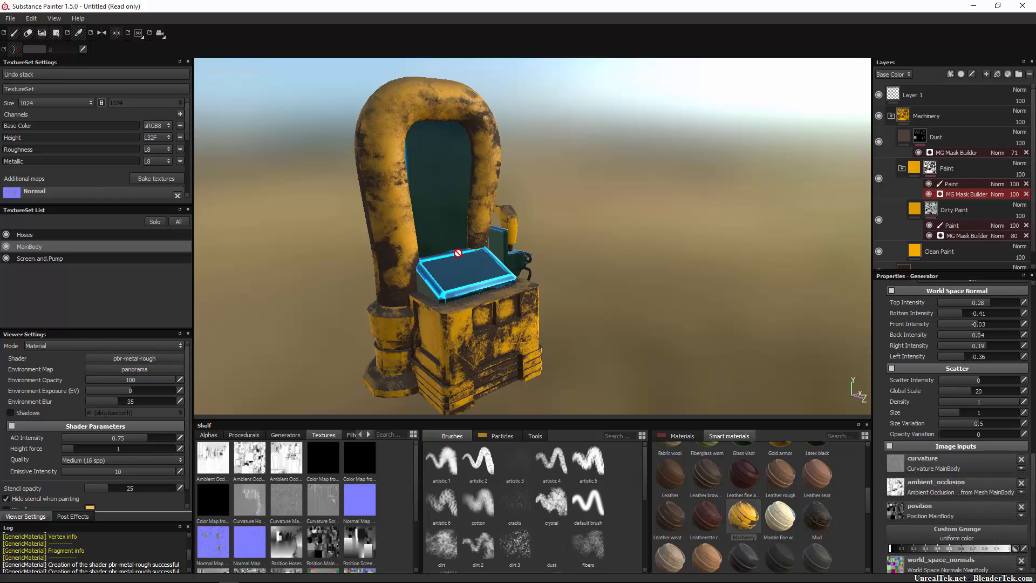
Check the pump from the front and go through the Hoses, MainBody and Screen.and.Pump texture sets in turn.
{"action": "left_click_drag", "start_coordinate": [459, 253], "coordinate": [295, 268], "text": "alt"}
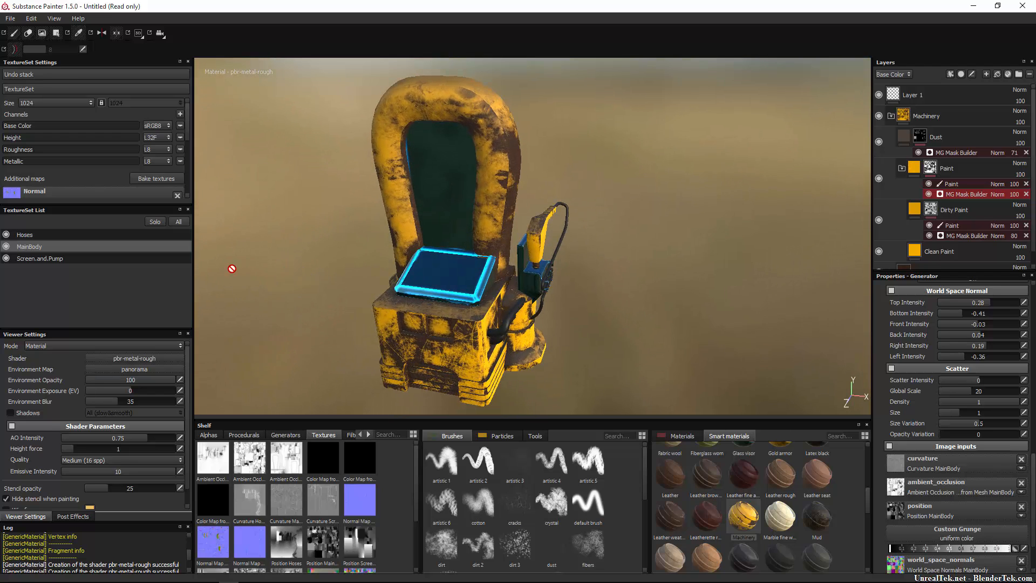
{"action": "left_click", "coordinate": [36, 234]}
{"action": "left_click", "coordinate": [41, 247]}
{"action": "left_click", "coordinate": [42, 258]}
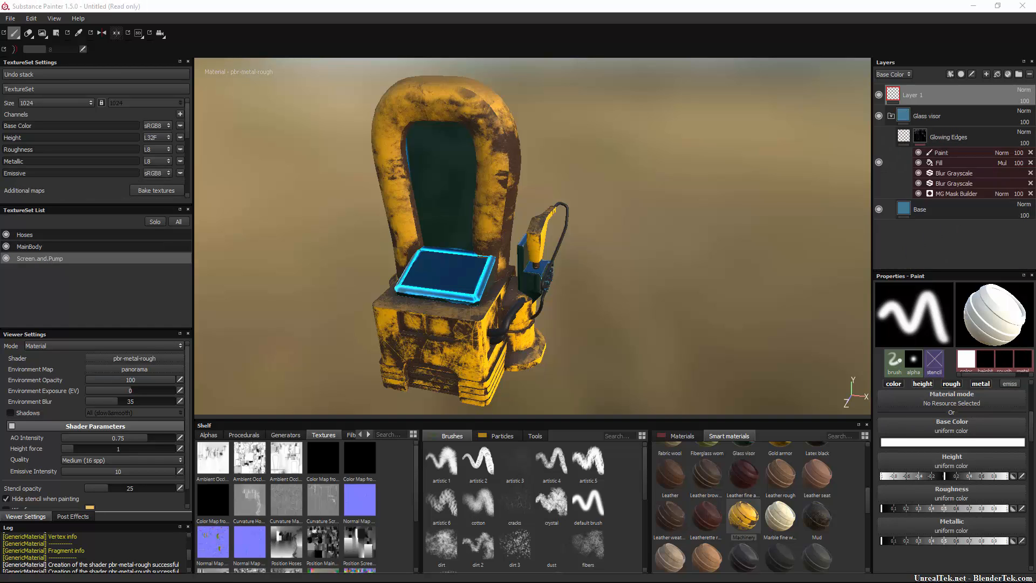
Save the project as FurturisticGasPump_Tutorial_04 in the Substance_Painter folder.
{"action": "left_click", "coordinate": [10, 19]}
{"action": "left_click", "coordinate": [65, 102]}
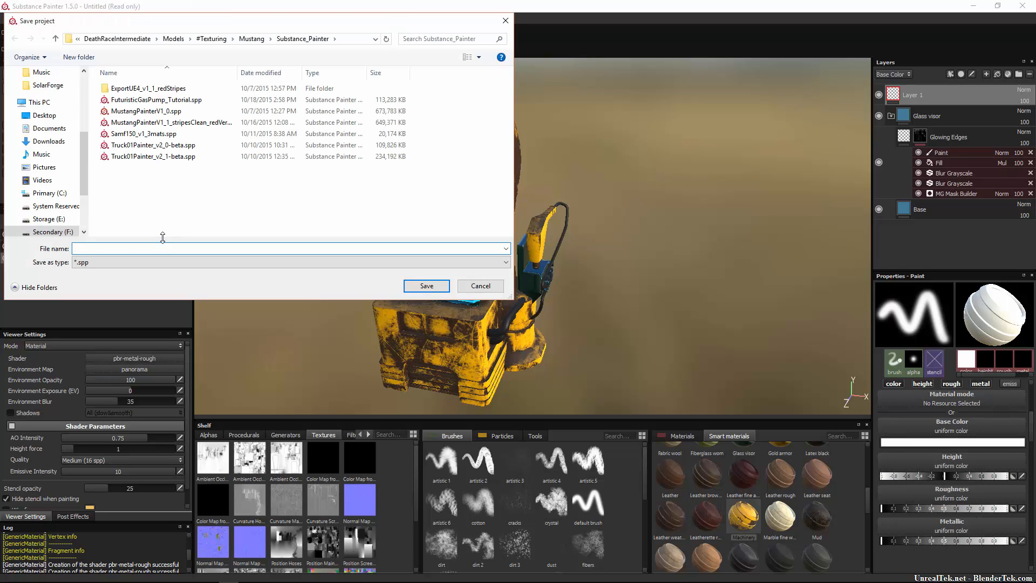
{"action": "type", "text": "FurturisticGasPump_Tutorial_04"}
{"action": "key", "text": "Return"}
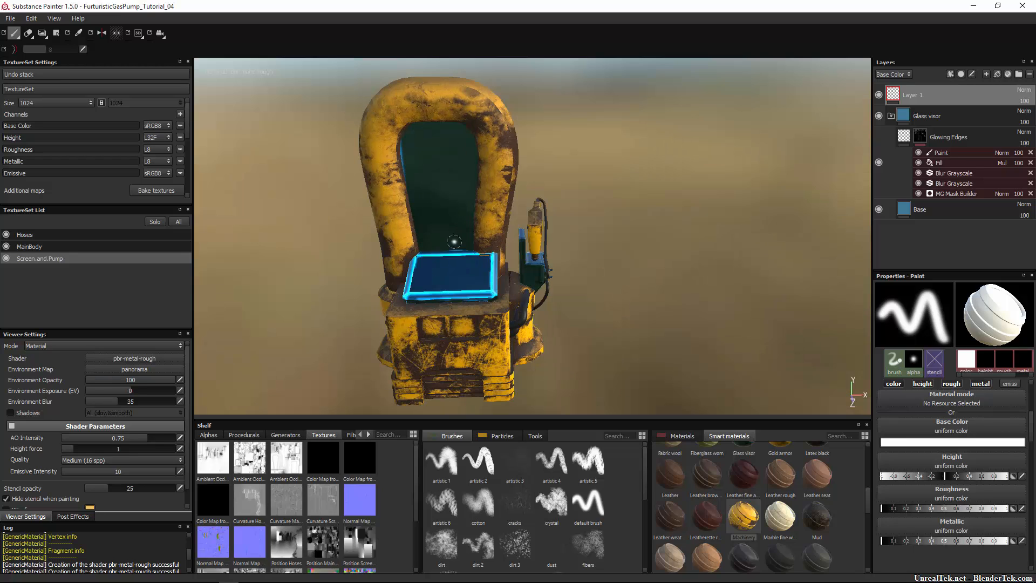
Set the viewer's Environment Opacity to 0 to hide the panorama background.
{"action": "mouse_move", "coordinate": [372, 232]}
{"action": "left_mouse_down", "text": "alt"}
{"action": "mouse_move", "coordinate": [524, 207]}
{"action": "mouse_move", "coordinate": [518, 162]}
{"action": "mouse_move", "coordinate": [329, 180]}
{"action": "mouse_move", "coordinate": [368, 235]}
{"action": "mouse_move", "coordinate": [395, 234]}
{"action": "left_mouse_up", "text": "alt"}
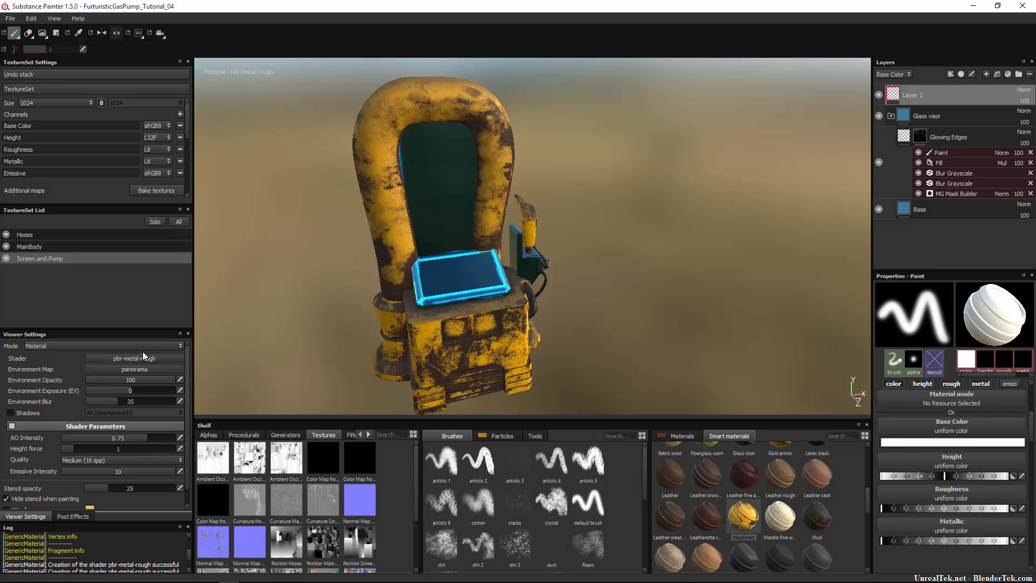
{"action": "left_click_drag", "start_coordinate": [140, 380], "coordinate": [123, 377]}
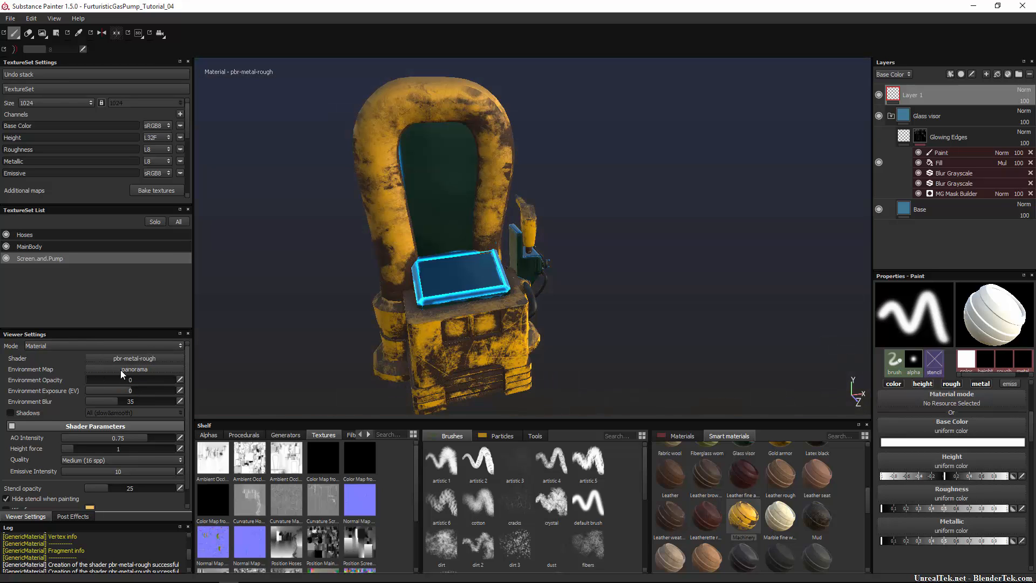
Examine the weathered gas pump from several angles, including a close view of the nozzle and its holder.
{"action": "left_click_drag", "start_coordinate": [484, 255], "coordinate": [539, 230], "text": "alt"}
{"action": "scroll", "coordinate": [541, 230], "scroll_direction": "down", "scroll_amount": 2}
{"action": "scroll", "coordinate": [562, 215], "scroll_direction": "up", "scroll_amount": 5}
{"action": "mouse_move", "coordinate": [683, 235]}
{"action": "left_mouse_down", "text": "alt"}
{"action": "mouse_move", "coordinate": [527, 246]}
{"action": "mouse_move", "coordinate": [479, 232]}
{"action": "mouse_move", "coordinate": [652, 236]}
{"action": "left_mouse_up", "text": "alt"}
{"action": "middle_click_drag", "start_coordinate": [652, 237], "coordinate": [486, 243], "text": "alt"}
{"action": "scroll", "coordinate": [480, 245], "scroll_direction": "up", "scroll_amount": 4}
{"action": "left_click_drag", "start_coordinate": [465, 251], "coordinate": [634, 234], "text": "alt"}
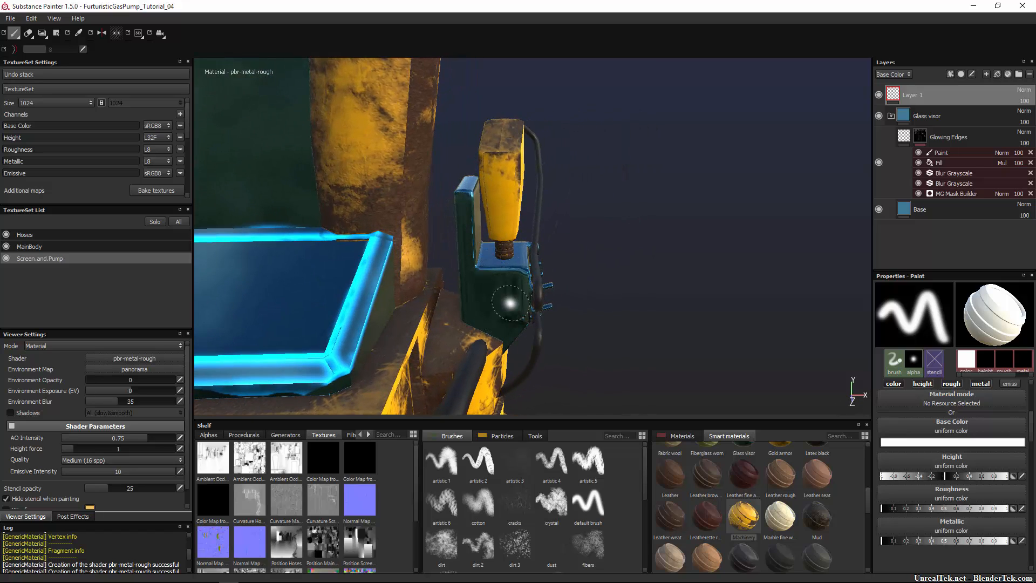
{"action": "scroll", "coordinate": [483, 265], "scroll_direction": "down", "scroll_amount": 5}
{"action": "middle_click_drag", "start_coordinate": [520, 224], "coordinate": [580, 204], "text": "alt"}
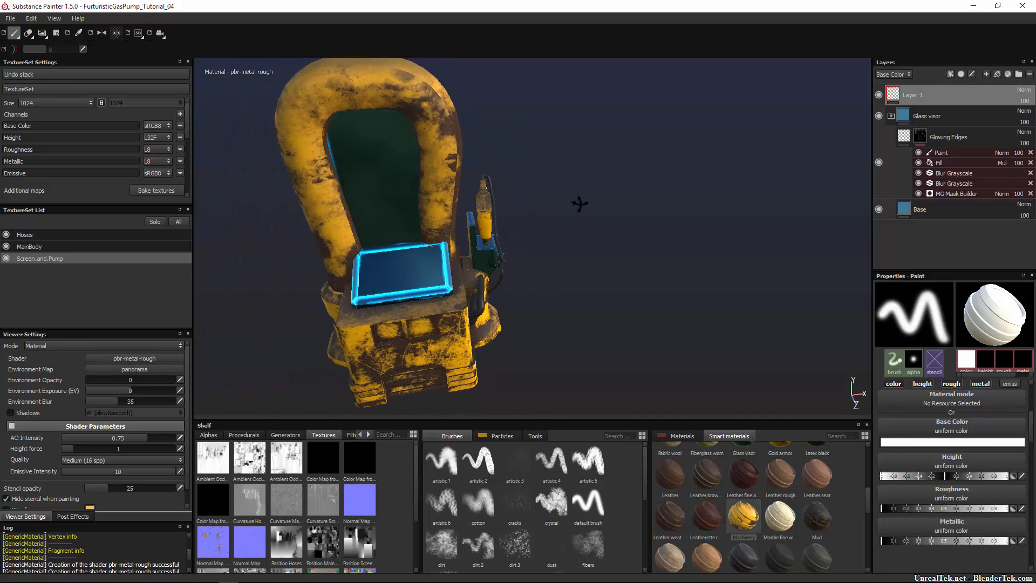
{"action": "left_click_drag", "start_coordinate": [580, 203], "coordinate": [455, 212], "text": "alt"}
{"action": "middle_click_drag", "start_coordinate": [455, 212], "coordinate": [458, 219], "text": "alt"}
{"action": "middle_click_drag", "start_coordinate": [462, 181], "coordinate": [525, 204], "text": "alt"}
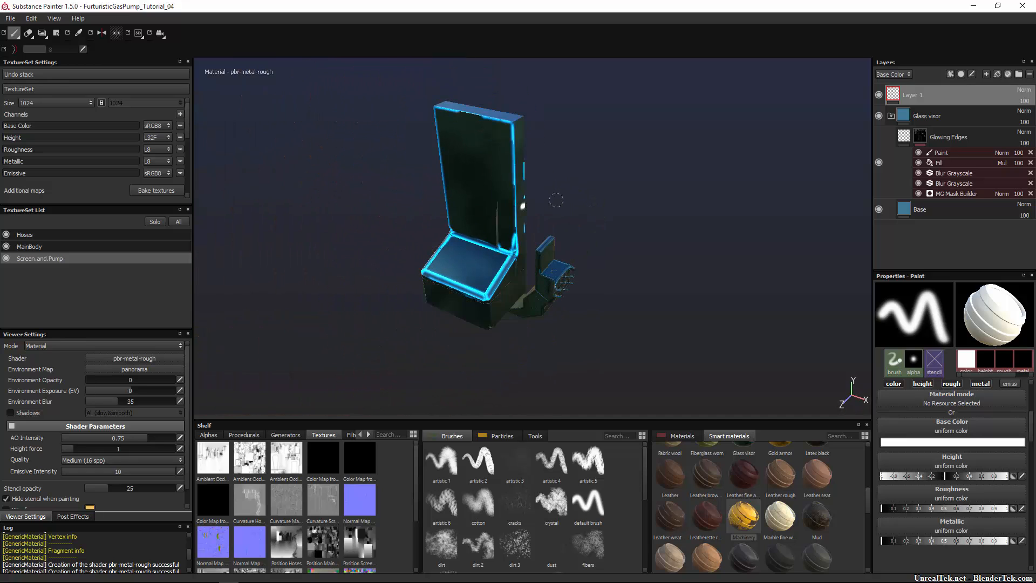
{"action": "left_click_drag", "start_coordinate": [556, 200], "coordinate": [534, 209]}
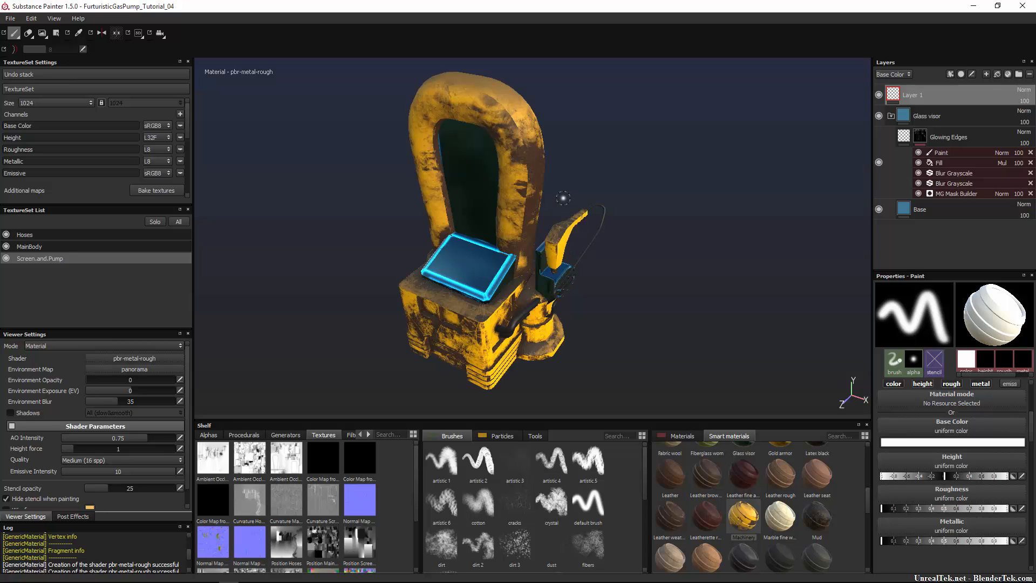
{"action": "left_click_drag", "start_coordinate": [568, 232], "coordinate": [696, 268], "text": "alt"}
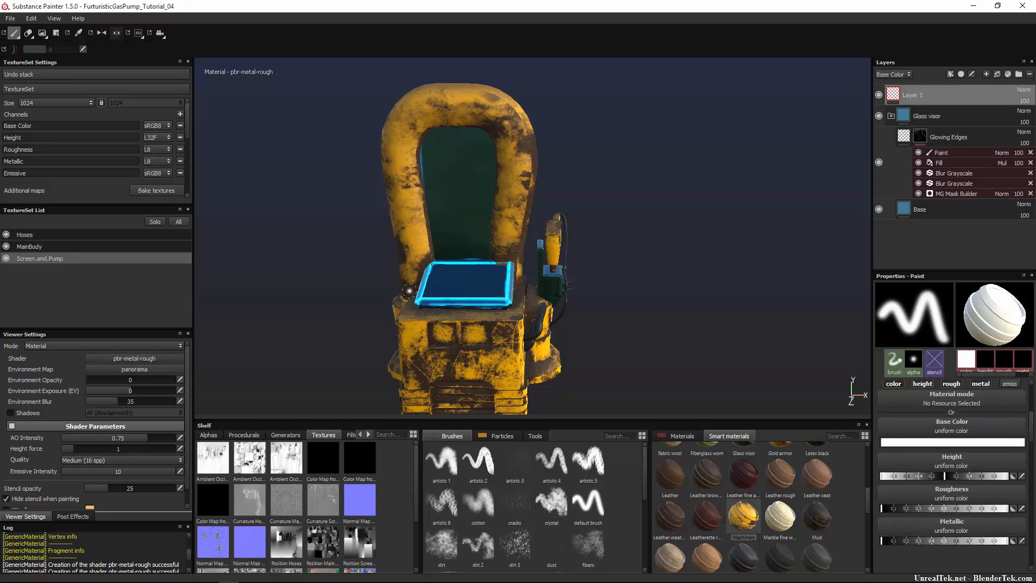
{"action": "left_click_drag", "start_coordinate": [596, 274], "coordinate": [599, 242], "text": "alt"}
{"action": "middle_click_drag", "start_coordinate": [655, 228], "coordinate": [628, 277], "text": "alt"}
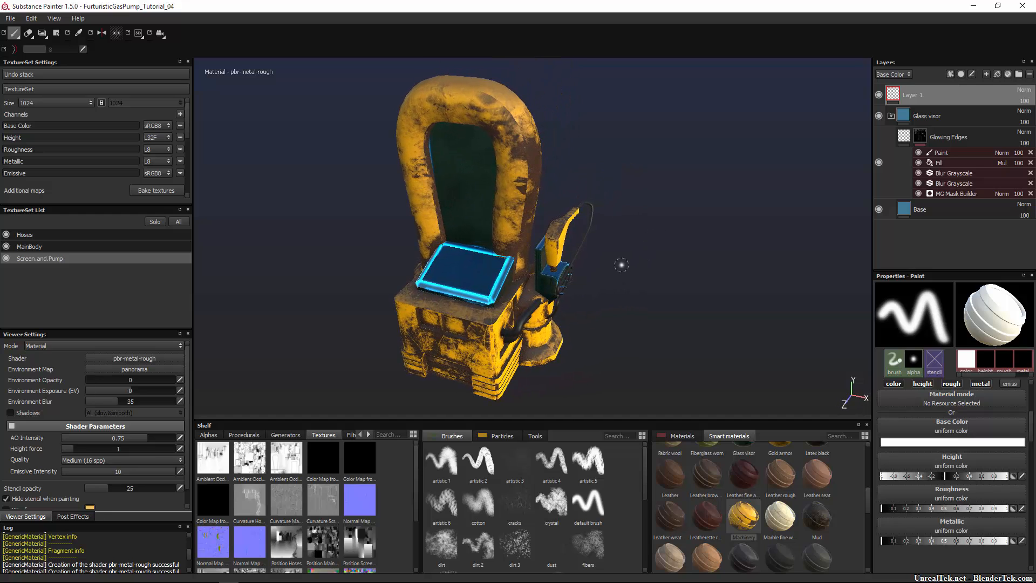